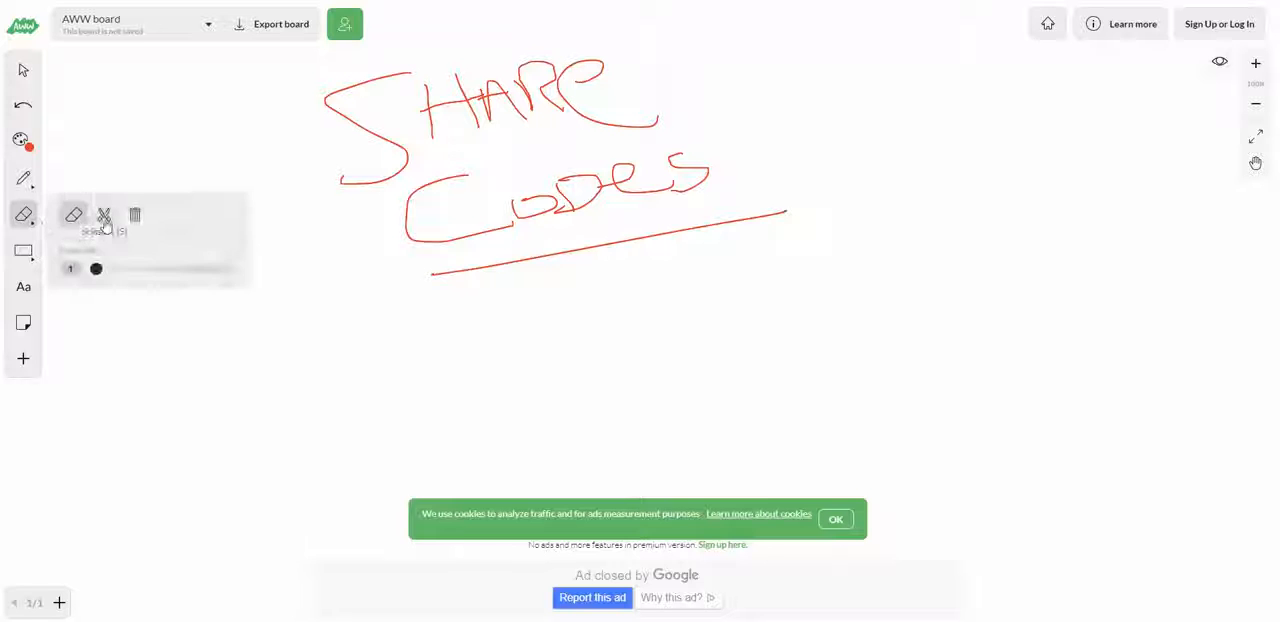
Step: Clear the whole page of the SHARE CODES sketch
{"action": "left_click", "coordinate": [81, 215]}
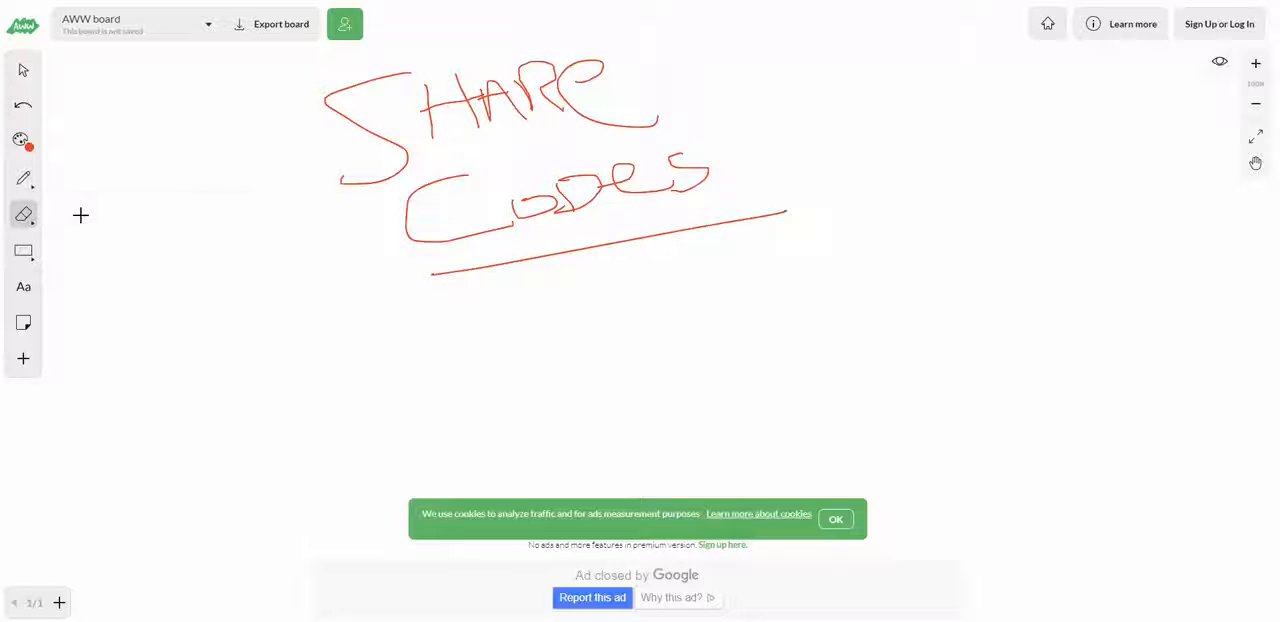
{"action": "left_click", "coordinate": [24, 214]}
{"action": "left_click", "coordinate": [135, 215]}
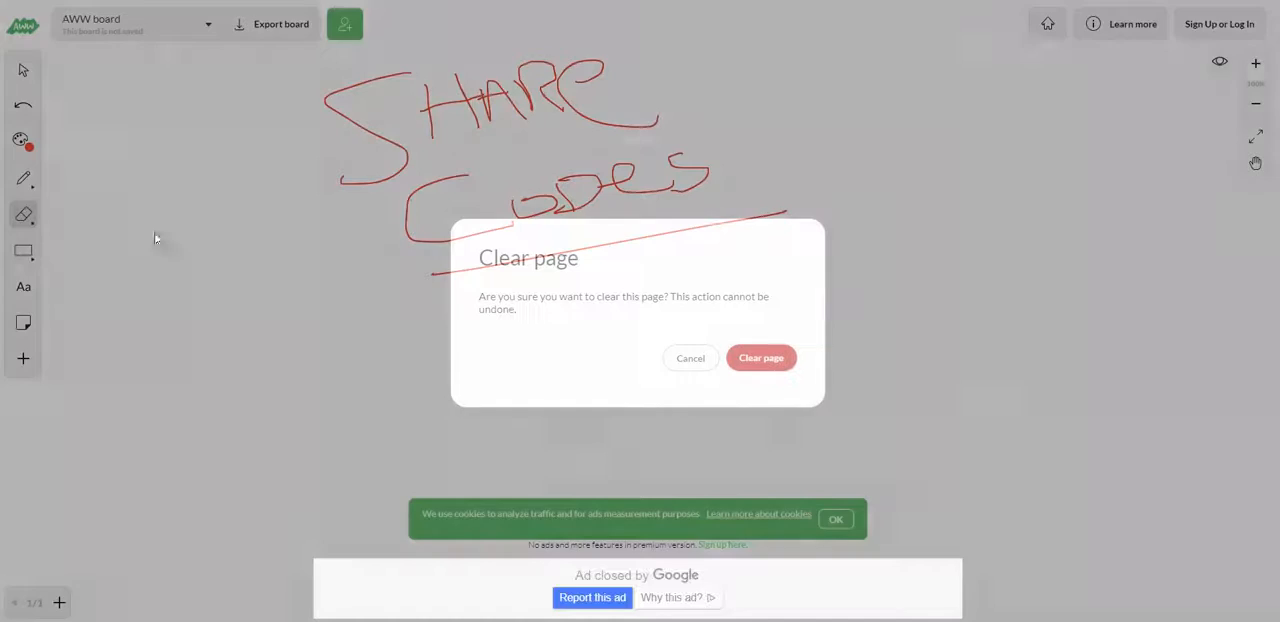
{"action": "left_click", "coordinate": [765, 360]}
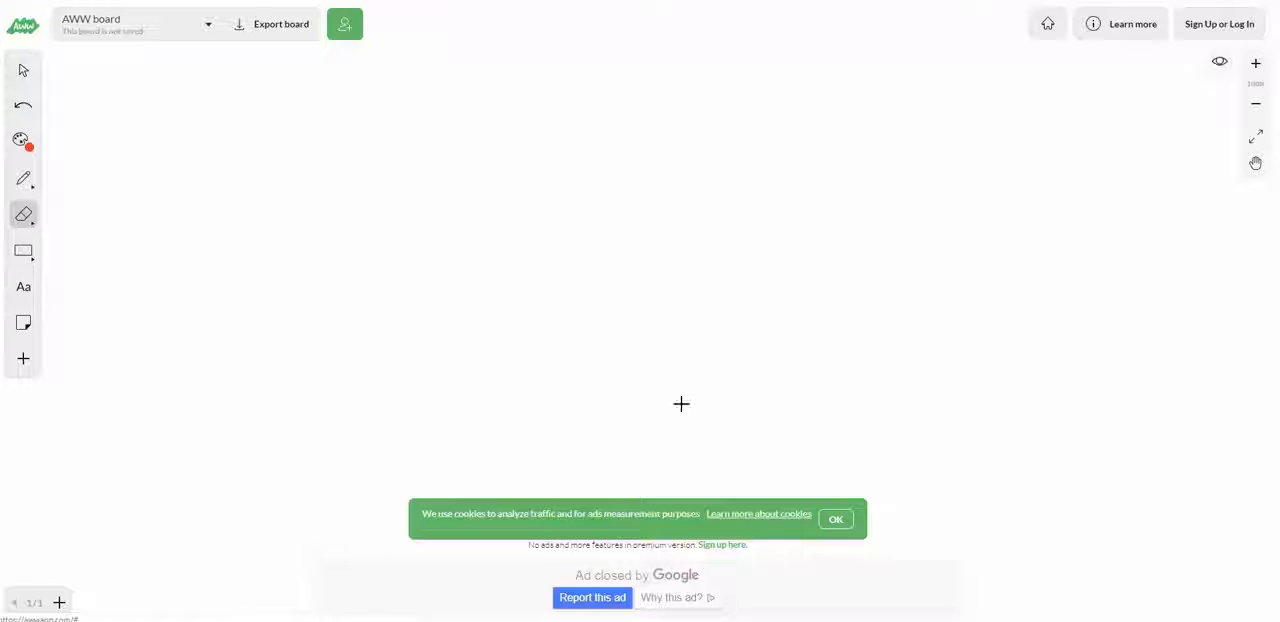
Step: Draw three large outlined rectangles side by side across the middle of the board
{"action": "left_click", "coordinate": [33, 258]}
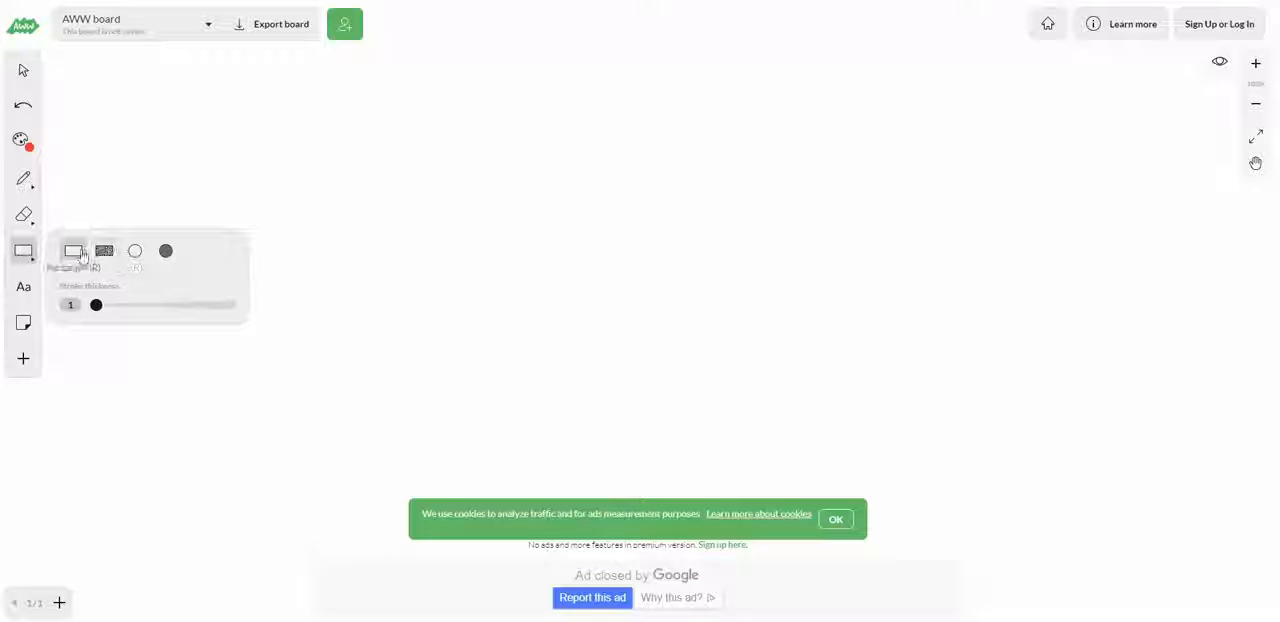
{"action": "left_click", "coordinate": [75, 251]}
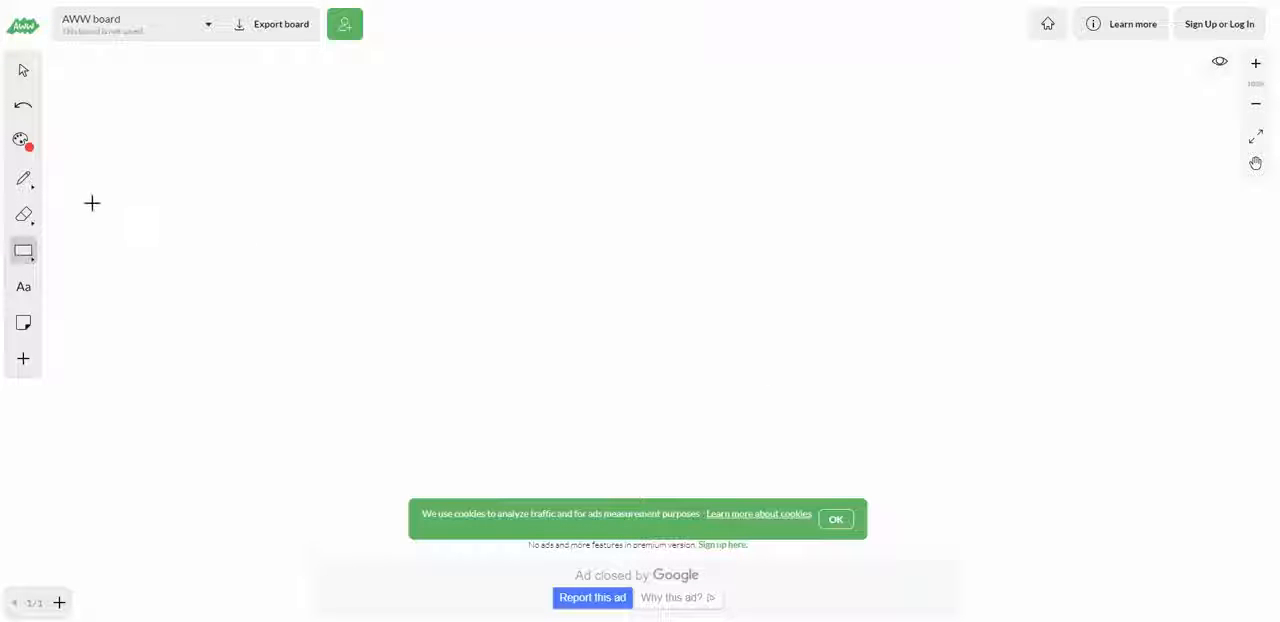
{"action": "left_click_drag", "start_coordinate": [92, 203], "coordinate": [333, 376]}
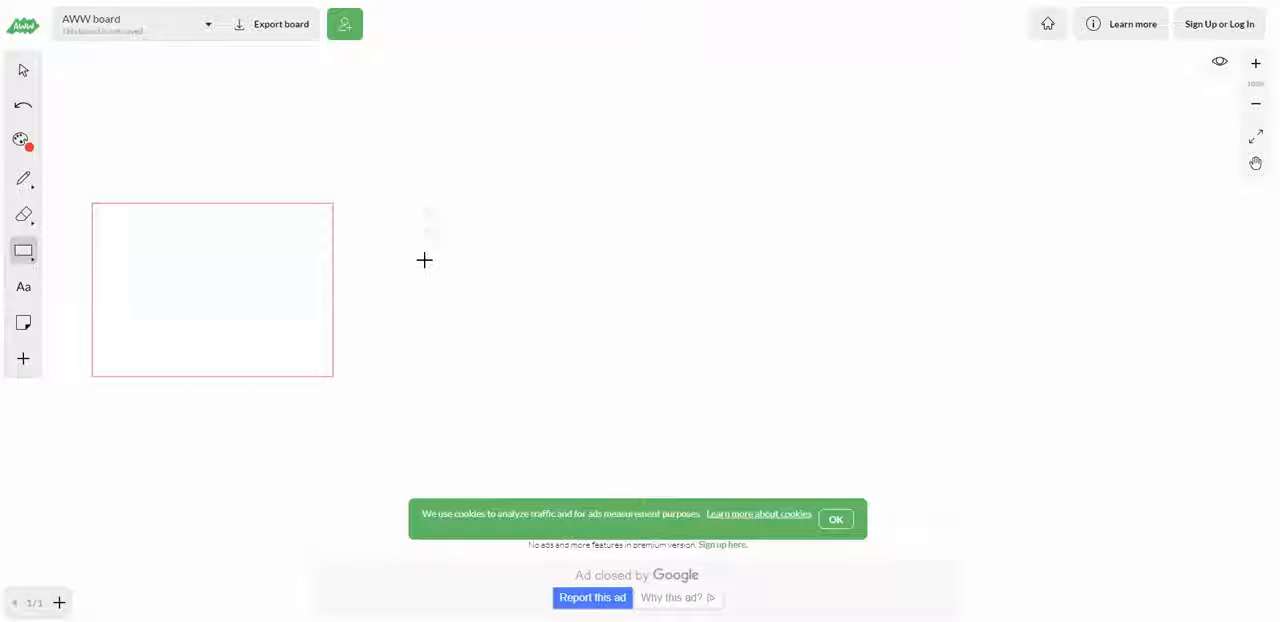
{"action": "left_click_drag", "start_coordinate": [430, 206], "coordinate": [531, 368]}
{"action": "left_click_drag", "start_coordinate": [668, 387], "coordinate": [693, 386]}
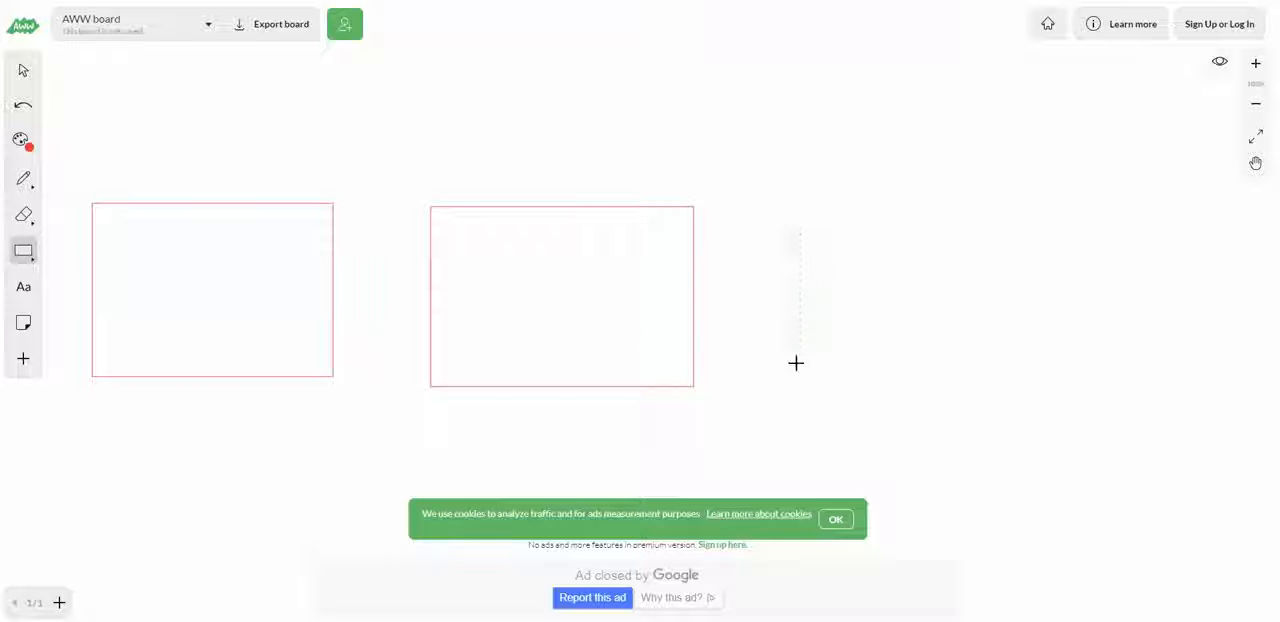
{"action": "left_click_drag", "start_coordinate": [796, 363], "coordinate": [1111, 408]}
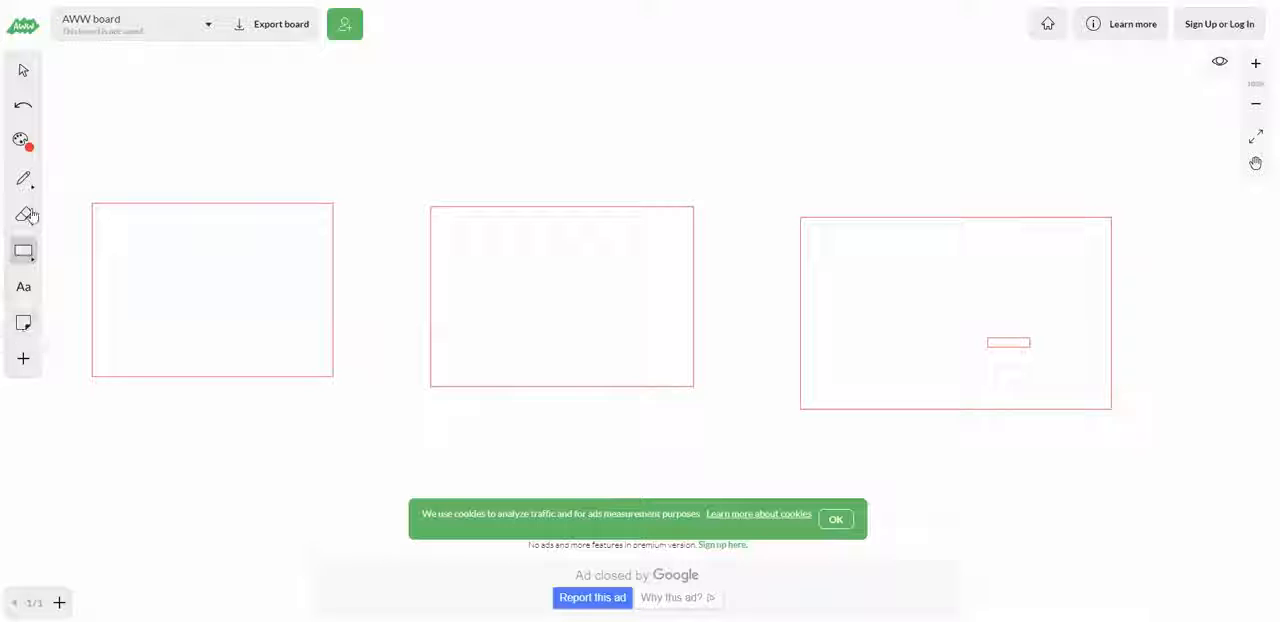
Step: Handwrite CP, LP and CORP with the pen inside the three rectangles from left to right, underlining CORP
{"action": "left_click", "coordinate": [24, 180]}
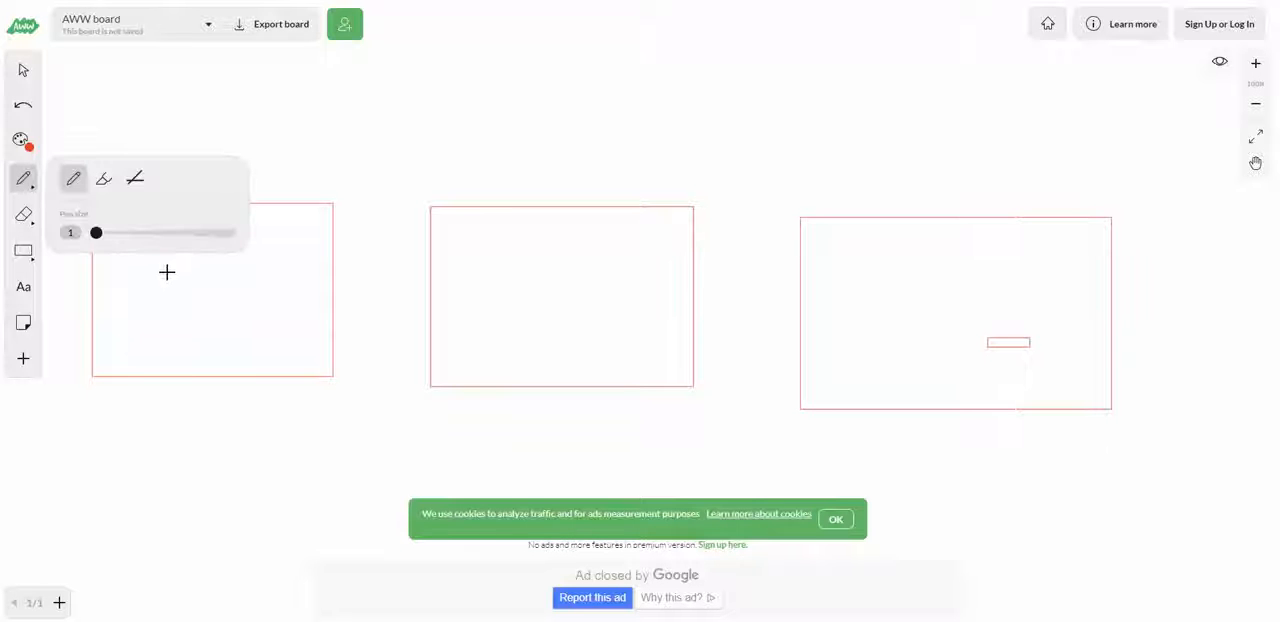
{"action": "mouse_move", "coordinate": [167, 272]}
{"action": "left_mouse_down"}
{"action": "mouse_move", "coordinate": [106, 309]}
{"action": "mouse_move", "coordinate": [220, 338]}
{"action": "left_mouse_up"}
{"action": "mouse_move", "coordinate": [222, 292]}
{"action": "left_mouse_down"}
{"action": "mouse_move", "coordinate": [230, 315]}
{"action": "mouse_move", "coordinate": [262, 307]}
{"action": "mouse_move", "coordinate": [222, 306]}
{"action": "left_mouse_up"}
{"action": "mouse_move", "coordinate": [468, 262]}
{"action": "left_mouse_down"}
{"action": "mouse_move", "coordinate": [469, 287]}
{"action": "mouse_move", "coordinate": [530, 319]}
{"action": "left_mouse_up"}
{"action": "mouse_move", "coordinate": [565, 262]}
{"action": "left_mouse_down"}
{"action": "mouse_move", "coordinate": [571, 317]}
{"action": "mouse_move", "coordinate": [580, 271]}
{"action": "mouse_move", "coordinate": [573, 314]}
{"action": "left_mouse_up"}
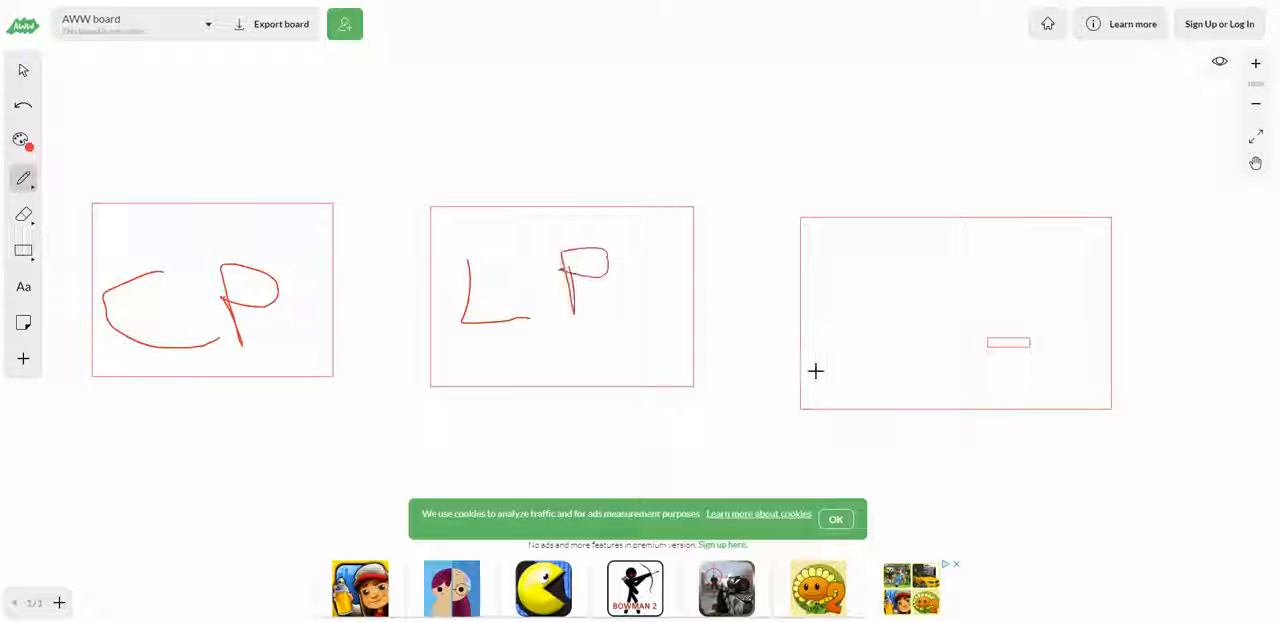
{"action": "mouse_move", "coordinate": [892, 250]}
{"action": "left_mouse_down"}
{"action": "mouse_move", "coordinate": [883, 291]}
{"action": "mouse_move", "coordinate": [908, 274]}
{"action": "mouse_move", "coordinate": [971, 271]}
{"action": "mouse_move", "coordinate": [1044, 292]}
{"action": "mouse_move", "coordinate": [1031, 274]}
{"action": "left_mouse_up"}
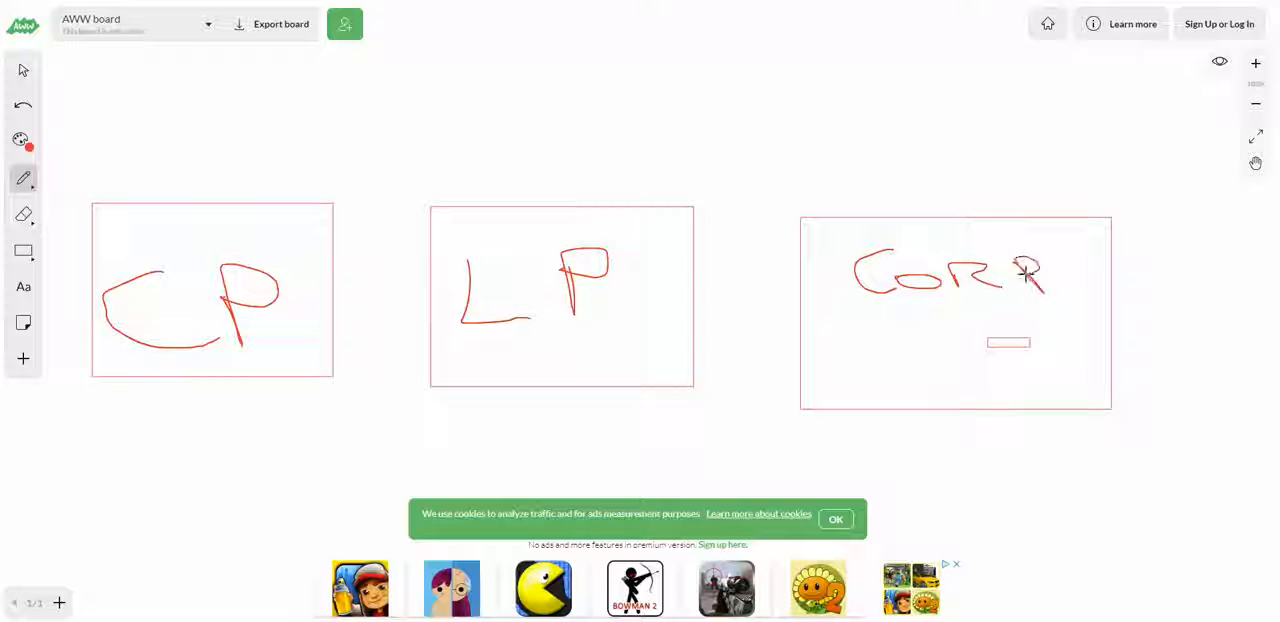
{"action": "left_click_drag", "start_coordinate": [846, 337], "coordinate": [1053, 298]}
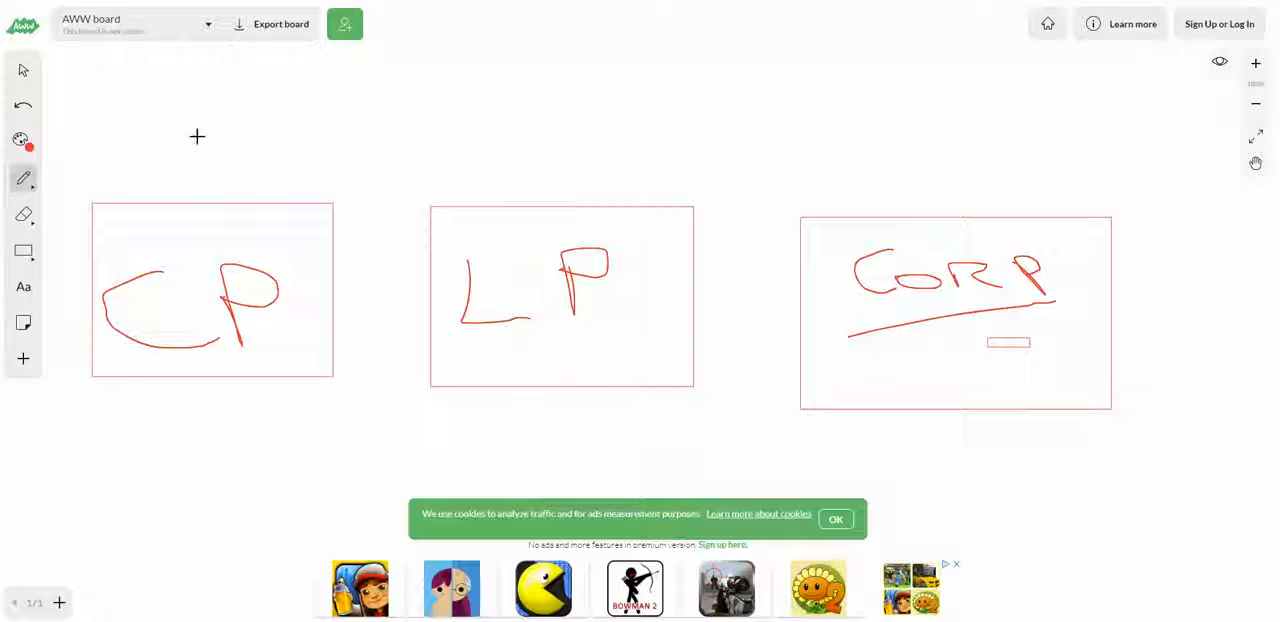
Step: Sketch a slanted box with three text lines above CP, with arrows leading from it to CP and from CP to LP
{"action": "mouse_move", "coordinate": [150, 115]}
{"action": "left_mouse_down"}
{"action": "mouse_move", "coordinate": [160, 177]}
{"action": "mouse_move", "coordinate": [386, 51]}
{"action": "mouse_move", "coordinate": [98, 130]}
{"action": "left_mouse_up"}
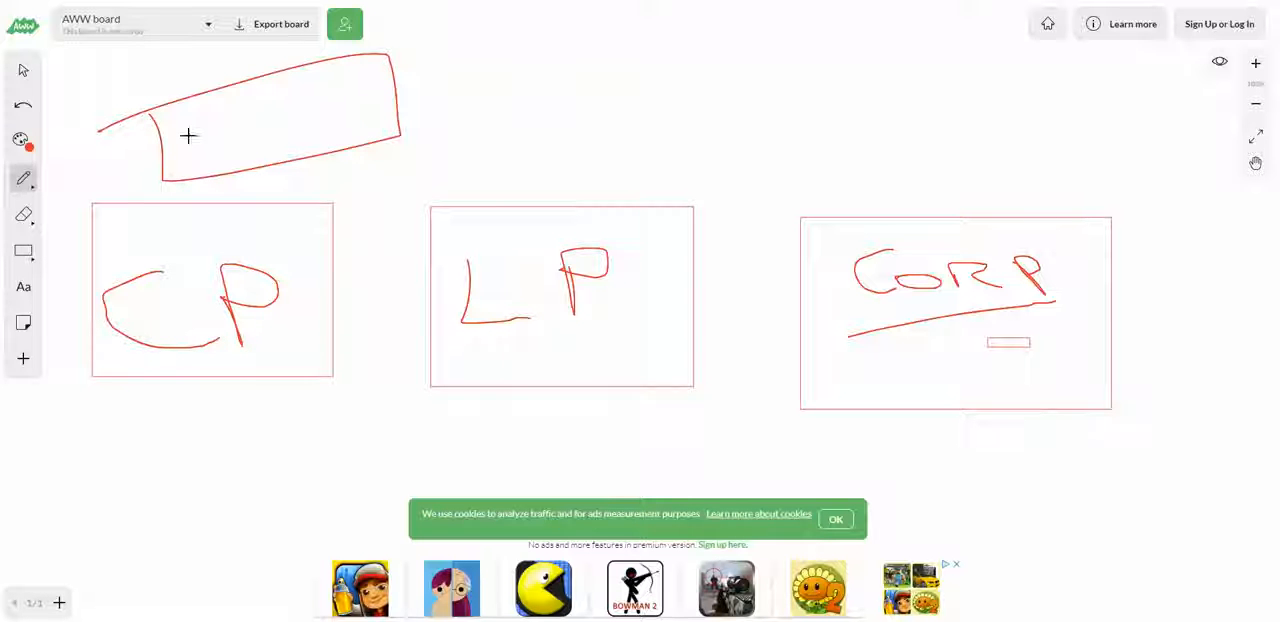
{"action": "mouse_move", "coordinate": [236, 111]}
{"action": "left_mouse_down"}
{"action": "mouse_move", "coordinate": [288, 100]}
{"action": "mouse_move", "coordinate": [263, 126]}
{"action": "mouse_move", "coordinate": [307, 147]}
{"action": "mouse_move", "coordinate": [278, 232]}
{"action": "mouse_move", "coordinate": [275, 214]}
{"action": "mouse_move", "coordinate": [289, 222]}
{"action": "left_mouse_up"}
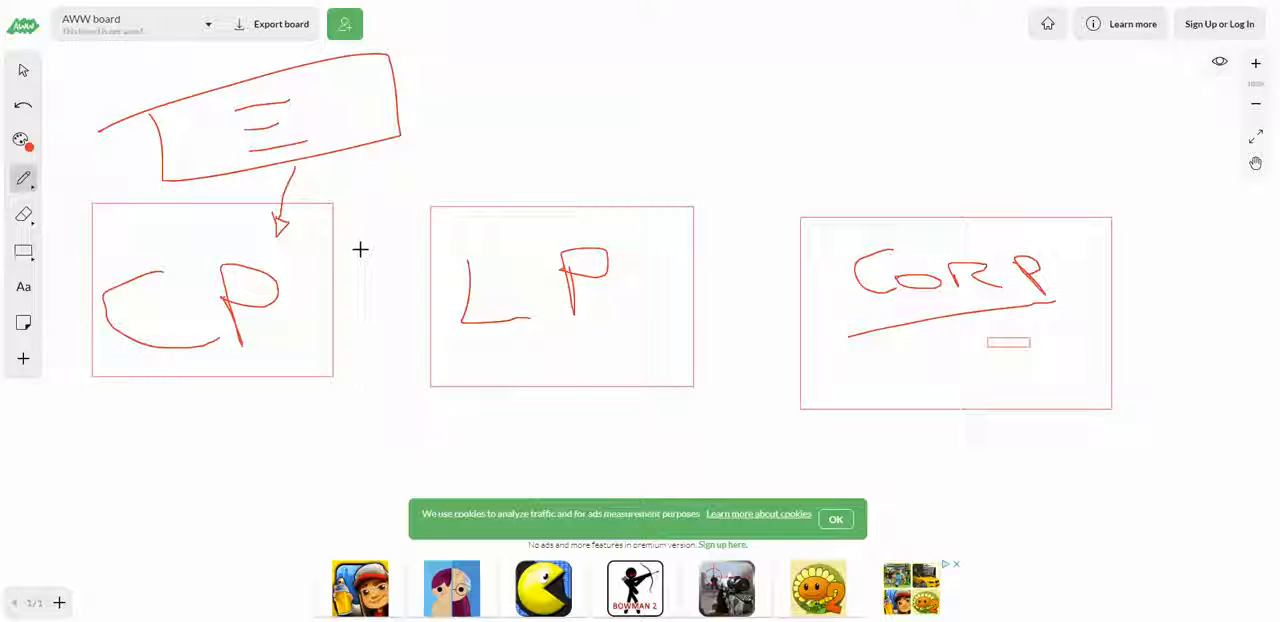
{"action": "mouse_move", "coordinate": [401, 250]}
{"action": "left_mouse_down"}
{"action": "mouse_move", "coordinate": [418, 271]}
{"action": "mouse_move", "coordinate": [401, 251]}
{"action": "left_mouse_up"}
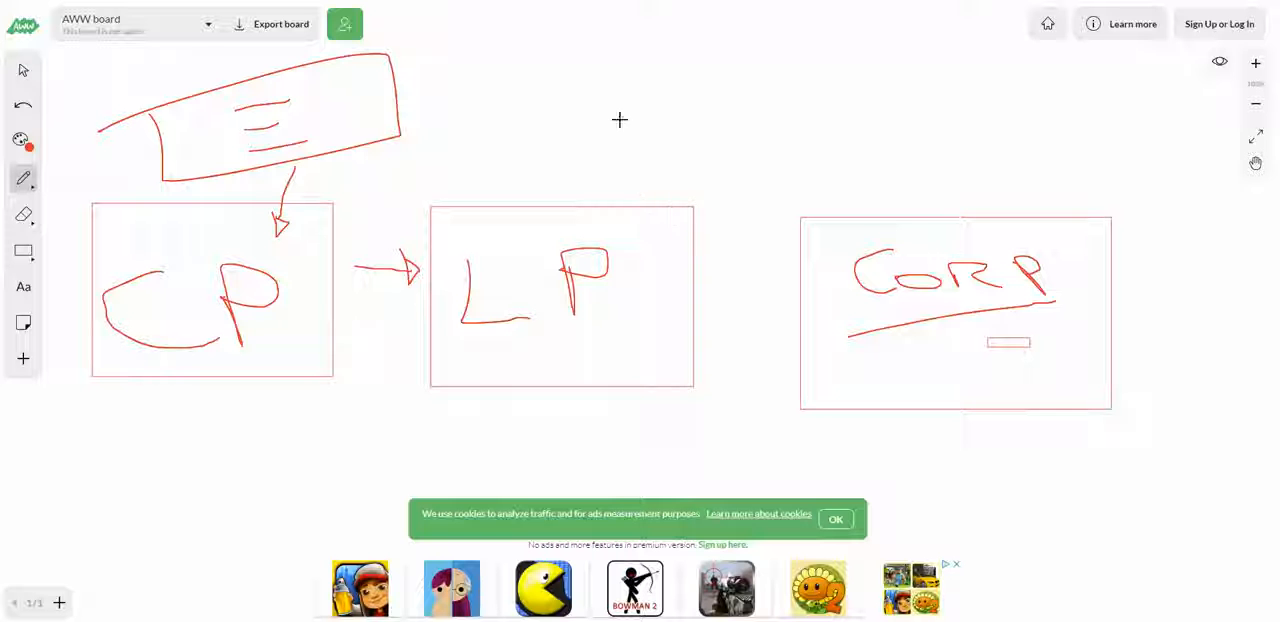
Step: Handwrite 1 2 3 4 above the LP rectangle and draw an outline around the numbers
{"action": "left_click_drag", "start_coordinate": [483, 86], "coordinate": [491, 127]}
{"action": "left_click_drag", "start_coordinate": [533, 83], "coordinate": [587, 115]}
{"action": "left_click_drag", "start_coordinate": [608, 77], "coordinate": [629, 119]}
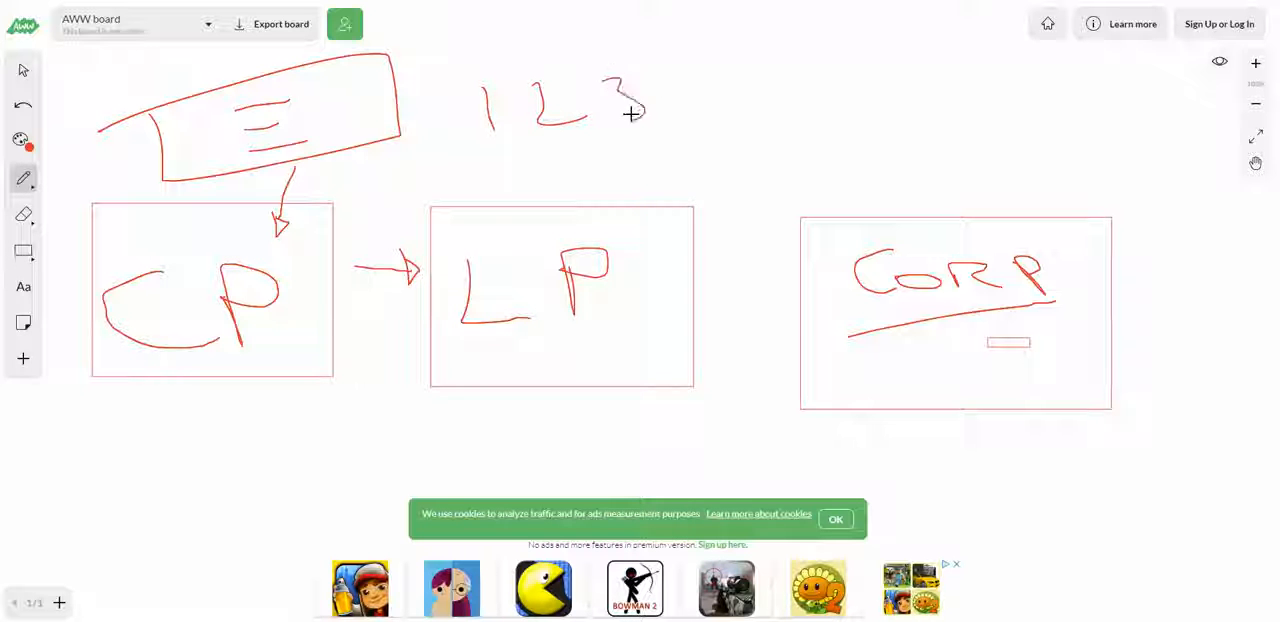
{"action": "mouse_move", "coordinate": [655, 74]}
{"action": "left_mouse_down"}
{"action": "mouse_move", "coordinate": [652, 95]}
{"action": "mouse_move", "coordinate": [677, 110]}
{"action": "left_mouse_up"}
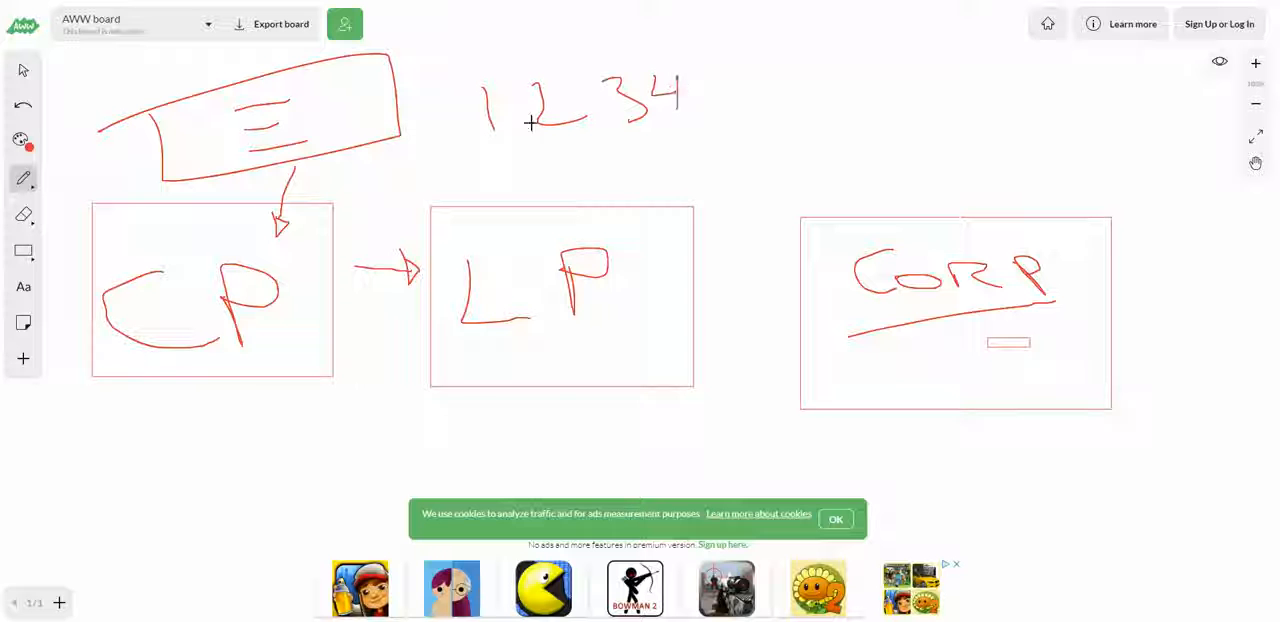
{"action": "mouse_move", "coordinate": [453, 151]}
{"action": "left_mouse_down"}
{"action": "mouse_move", "coordinate": [729, 103]}
{"action": "mouse_move", "coordinate": [474, 57]}
{"action": "mouse_move", "coordinate": [462, 130]}
{"action": "left_mouse_up"}
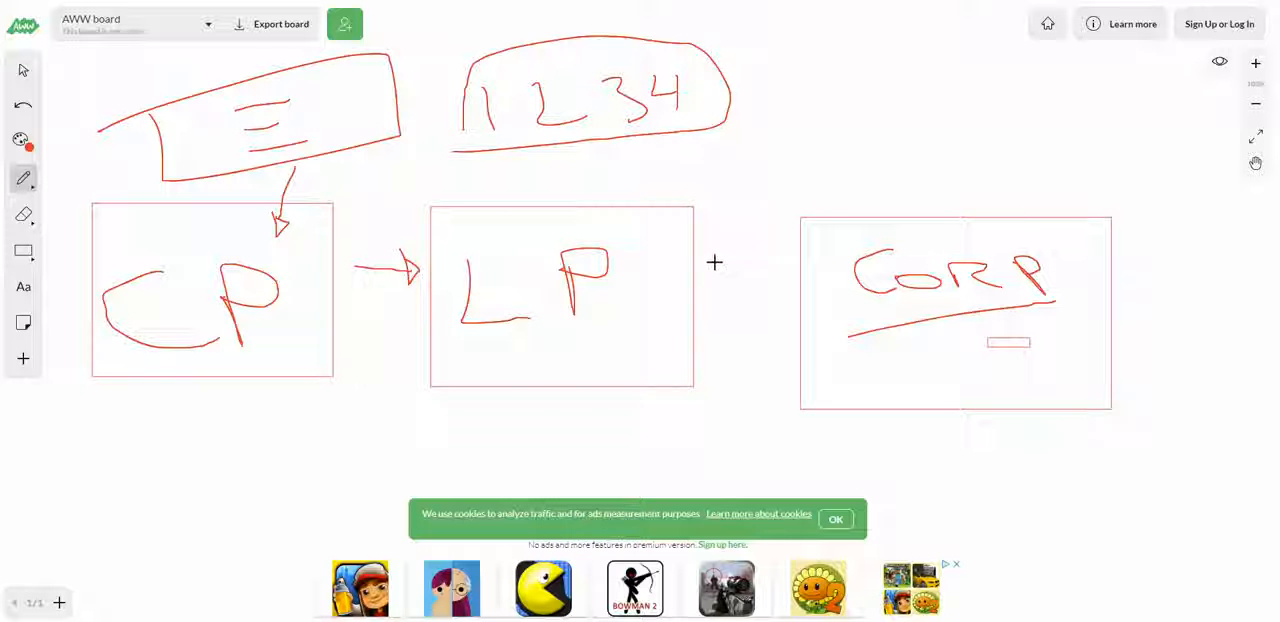
Step: Draw arrows into the CORP rectangle from LP and from above, and handwrite NO AD COPY above its right side
{"action": "mouse_move", "coordinate": [717, 254]}
{"action": "left_mouse_down"}
{"action": "mouse_move", "coordinate": [794, 251]}
{"action": "mouse_move", "coordinate": [760, 240]}
{"action": "mouse_move", "coordinate": [778, 280]}
{"action": "left_mouse_up"}
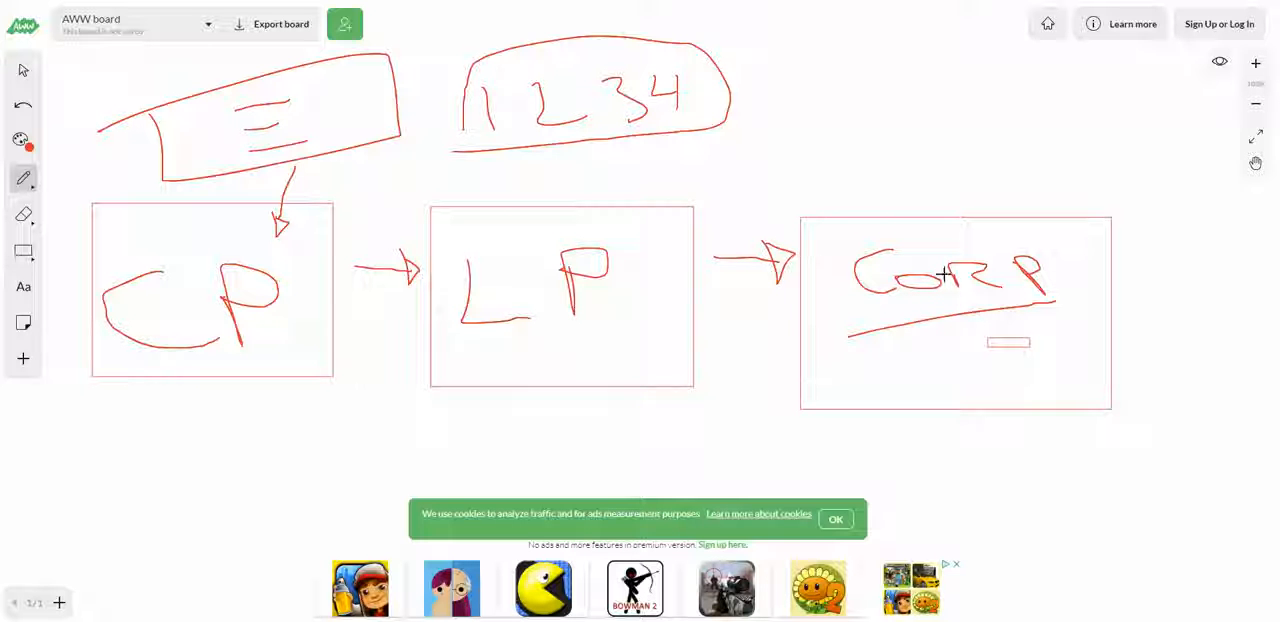
{"action": "mouse_move", "coordinate": [838, 15]}
{"action": "left_mouse_down"}
{"action": "mouse_move", "coordinate": [893, 182]}
{"action": "mouse_move", "coordinate": [891, 234]}
{"action": "mouse_move", "coordinate": [931, 211]}
{"action": "mouse_move", "coordinate": [846, 183]}
{"action": "left_mouse_up"}
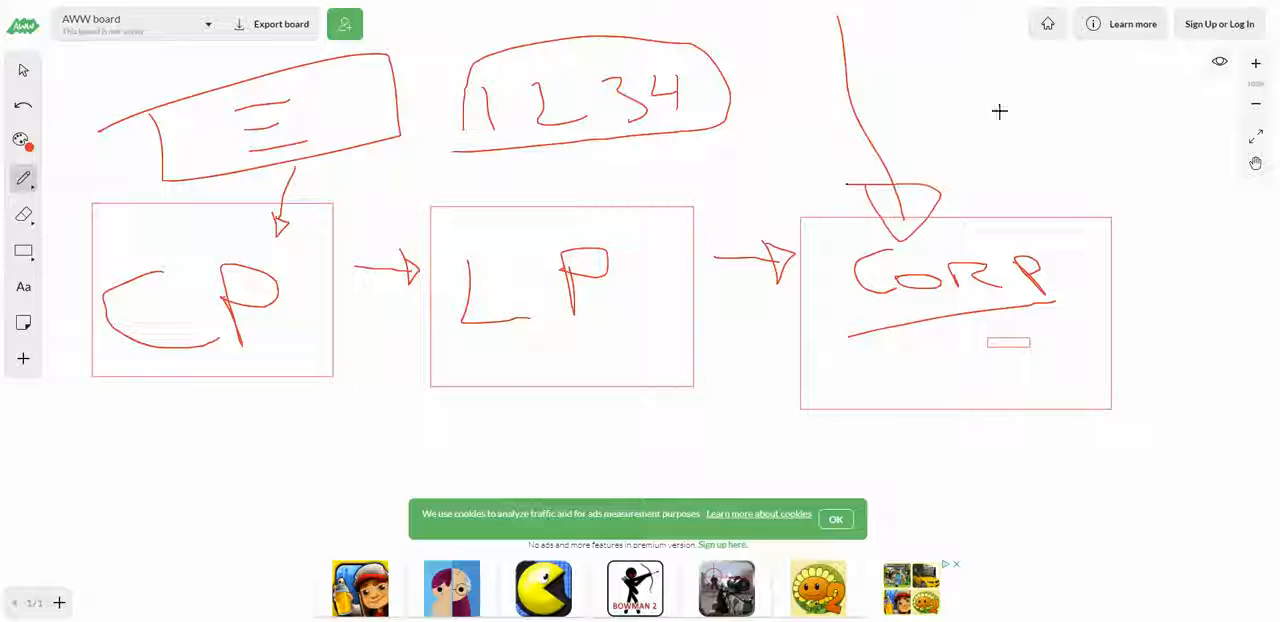
{"action": "mouse_move", "coordinate": [922, 75]}
{"action": "left_mouse_down"}
{"action": "mouse_move", "coordinate": [923, 106]}
{"action": "mouse_move", "coordinate": [975, 70]}
{"action": "left_mouse_up"}
{"action": "mouse_move", "coordinate": [1020, 88]}
{"action": "left_mouse_down"}
{"action": "mouse_move", "coordinate": [997, 97]}
{"action": "mouse_move", "coordinate": [1039, 100]}
{"action": "left_mouse_up"}
{"action": "mouse_move", "coordinate": [980, 154]}
{"action": "left_mouse_down"}
{"action": "mouse_move", "coordinate": [1014, 143]}
{"action": "mouse_move", "coordinate": [1009, 134]}
{"action": "mouse_move", "coordinate": [1037, 145]}
{"action": "mouse_move", "coordinate": [1009, 203]}
{"action": "mouse_move", "coordinate": [1045, 192]}
{"action": "mouse_move", "coordinate": [1075, 205]}
{"action": "left_mouse_up"}
{"action": "mouse_move", "coordinate": [1064, 172]}
{"action": "left_mouse_down"}
{"action": "mouse_move", "coordinate": [1077, 166]}
{"action": "mouse_move", "coordinate": [1070, 186]}
{"action": "mouse_move", "coordinate": [1133, 179]}
{"action": "left_mouse_up"}
{"action": "left_click_drag", "start_coordinate": [1135, 153], "coordinate": [1113, 207]}
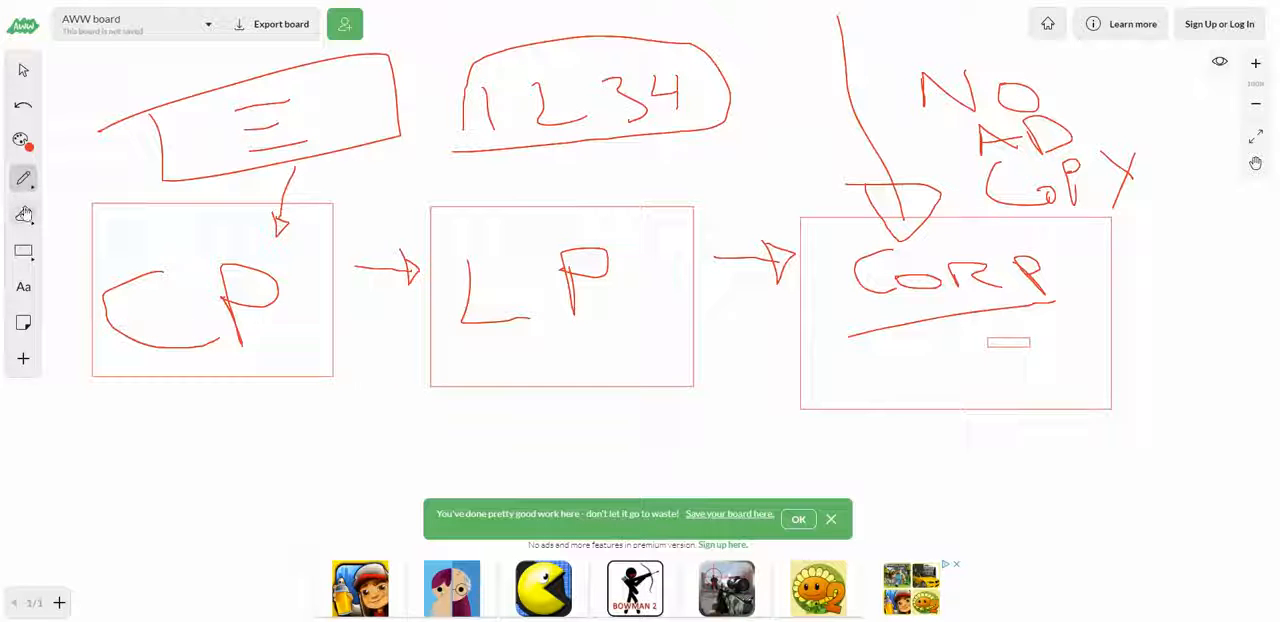
Step: Clear the page of the CP, LP and CORP diagram
{"action": "left_click", "coordinate": [31, 219]}
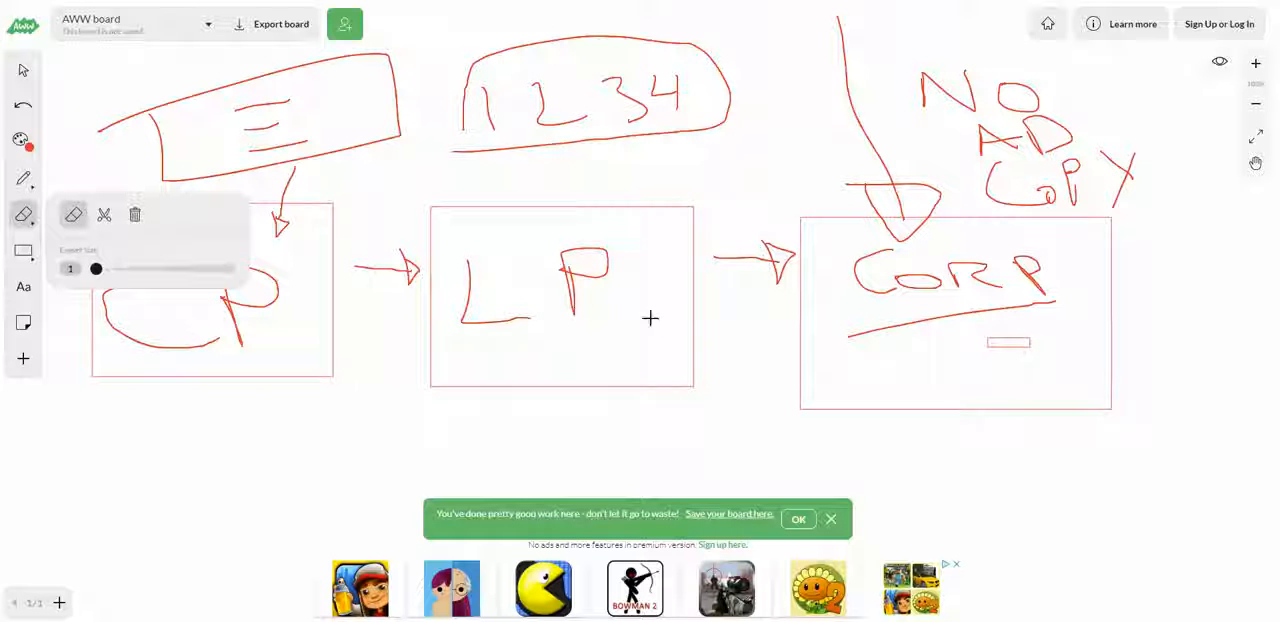
{"action": "left_click", "coordinate": [135, 214]}
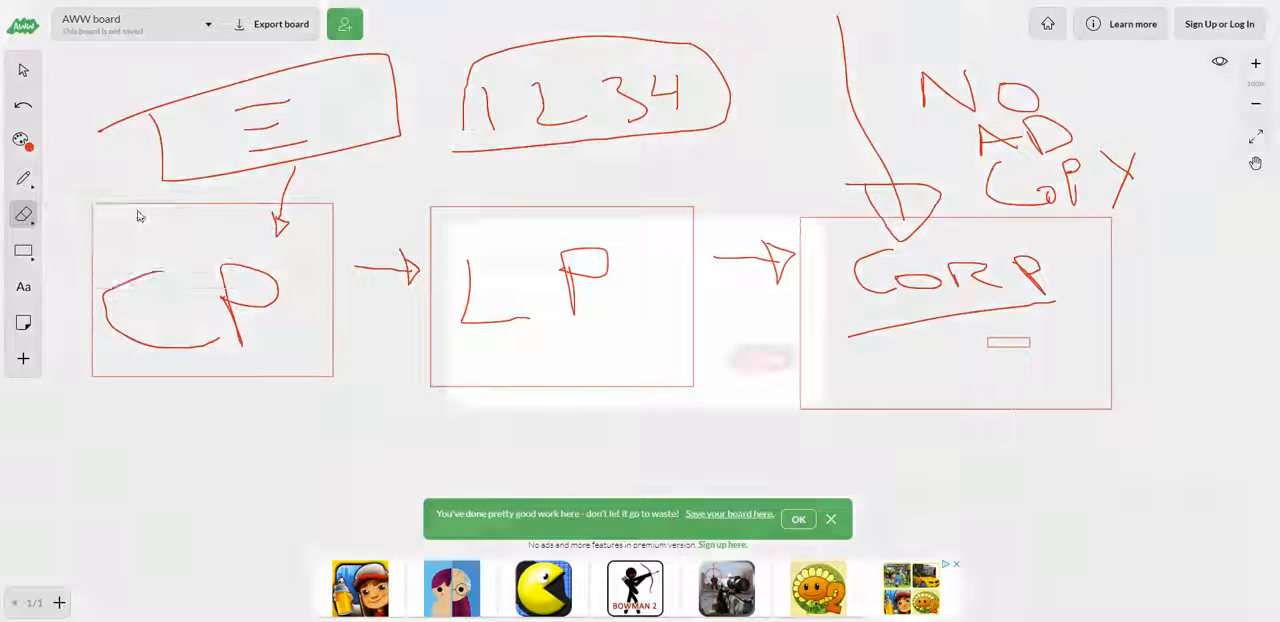
{"action": "left_click", "coordinate": [788, 352]}
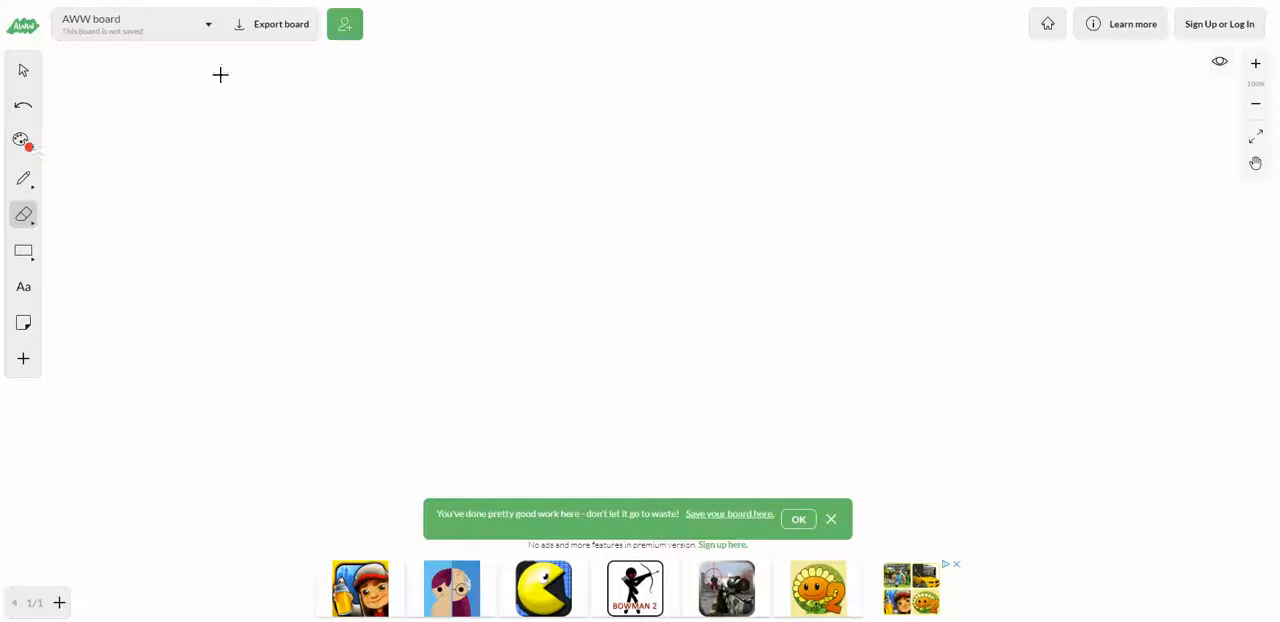
Step: Sketch a large freehand box with the pen, headed CW, with a column of short text lines along its left side
{"action": "left_click", "coordinate": [26, 180]}
{"action": "mouse_move", "coordinate": [200, 93]}
{"action": "left_mouse_down"}
{"action": "mouse_move", "coordinate": [194, 240]}
{"action": "mouse_move", "coordinate": [514, 411]}
{"action": "mouse_move", "coordinate": [516, 113]}
{"action": "mouse_move", "coordinate": [203, 100]}
{"action": "left_mouse_up"}
{"action": "mouse_move", "coordinate": [280, 126]}
{"action": "left_mouse_down"}
{"action": "mouse_move", "coordinate": [243, 134]}
{"action": "mouse_move", "coordinate": [320, 178]}
{"action": "left_mouse_up"}
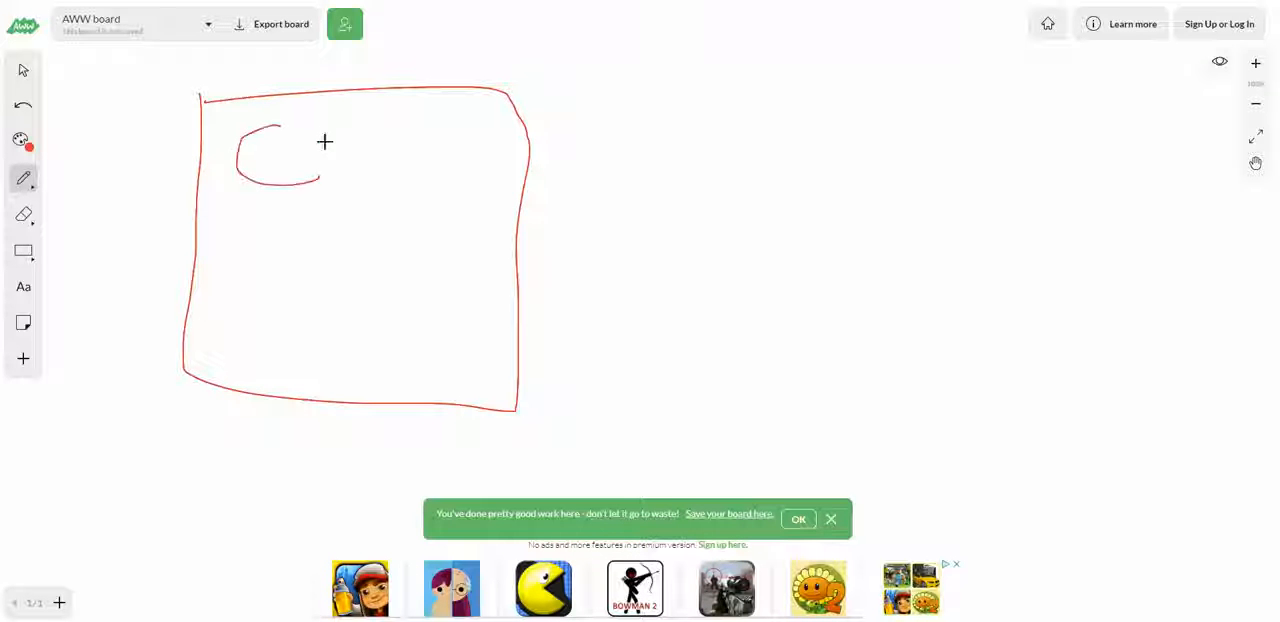
{"action": "left_click_drag", "start_coordinate": [323, 140], "coordinate": [391, 93]}
{"action": "mouse_move", "coordinate": [228, 202]}
{"action": "left_mouse_down"}
{"action": "mouse_move", "coordinate": [278, 199]}
{"action": "mouse_move", "coordinate": [274, 217]}
{"action": "left_mouse_up"}
{"action": "mouse_move", "coordinate": [192, 245]}
{"action": "left_mouse_down"}
{"action": "mouse_move", "coordinate": [270, 241]}
{"action": "mouse_move", "coordinate": [324, 256]}
{"action": "left_mouse_up"}
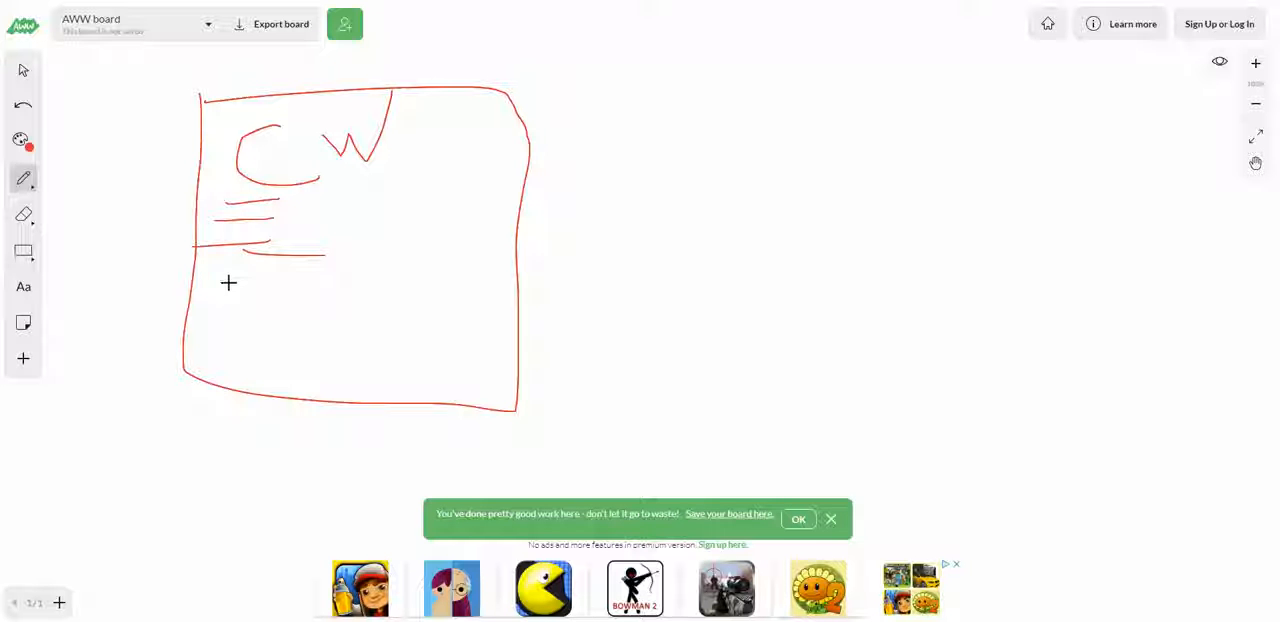
{"action": "left_click_drag", "start_coordinate": [228, 282], "coordinate": [289, 282]}
{"action": "left_click_drag", "start_coordinate": [244, 323], "coordinate": [300, 318]}
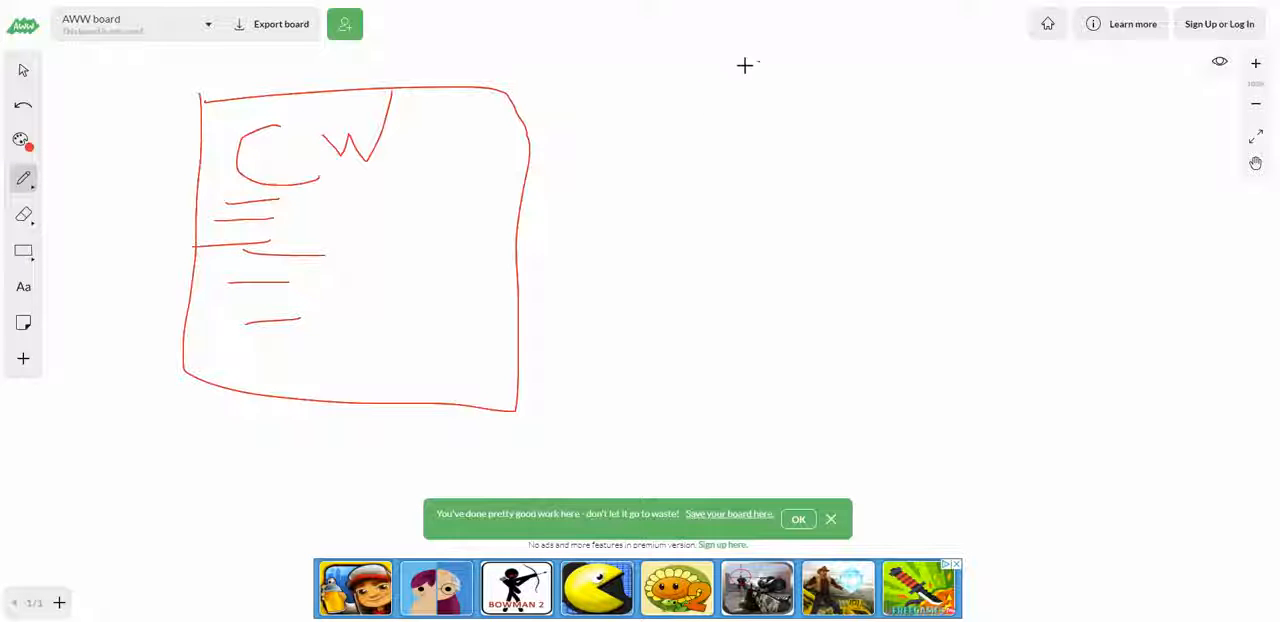
Step: Draw an arrow pointing at the CW box's upper right corner, and handwrite DPP inside with its own arrow
{"action": "left_click_drag", "start_coordinate": [759, 62], "coordinate": [560, 129]}
{"action": "mouse_move", "coordinate": [586, 93]}
{"action": "left_mouse_down"}
{"action": "mouse_move", "coordinate": [549, 120]}
{"action": "mouse_move", "coordinate": [577, 143]}
{"action": "mouse_move", "coordinate": [592, 101]}
{"action": "left_mouse_up"}
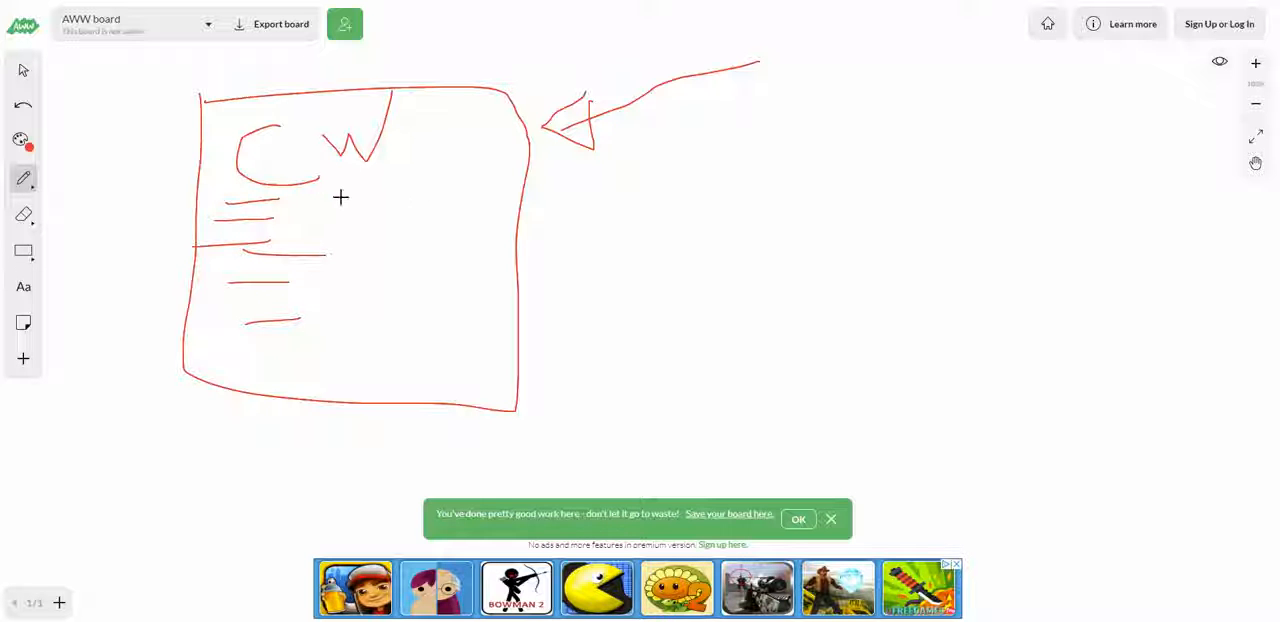
{"action": "mouse_move", "coordinate": [340, 203]}
{"action": "left_mouse_down"}
{"action": "mouse_move", "coordinate": [329, 197]}
{"action": "mouse_move", "coordinate": [380, 206]}
{"action": "mouse_move", "coordinate": [403, 185]}
{"action": "mouse_move", "coordinate": [399, 199]}
{"action": "left_mouse_up"}
{"action": "mouse_move", "coordinate": [617, 203]}
{"action": "left_mouse_down"}
{"action": "mouse_move", "coordinate": [443, 189]}
{"action": "mouse_move", "coordinate": [472, 203]}
{"action": "mouse_move", "coordinate": [472, 181]}
{"action": "left_mouse_up"}
Step: Handwrite $250 and $500 below DPP and draw a long arrow extending right from the amounts
{"action": "mouse_move", "coordinate": [366, 243]}
{"action": "left_mouse_down"}
{"action": "mouse_move", "coordinate": [360, 257]}
{"action": "mouse_move", "coordinate": [473, 256]}
{"action": "mouse_move", "coordinate": [494, 242]}
{"action": "left_mouse_up"}
{"action": "mouse_move", "coordinate": [354, 278]}
{"action": "left_mouse_down"}
{"action": "mouse_move", "coordinate": [370, 302]}
{"action": "mouse_move", "coordinate": [438, 302]}
{"action": "mouse_move", "coordinate": [451, 286]}
{"action": "mouse_move", "coordinate": [818, 248]}
{"action": "left_mouse_up"}
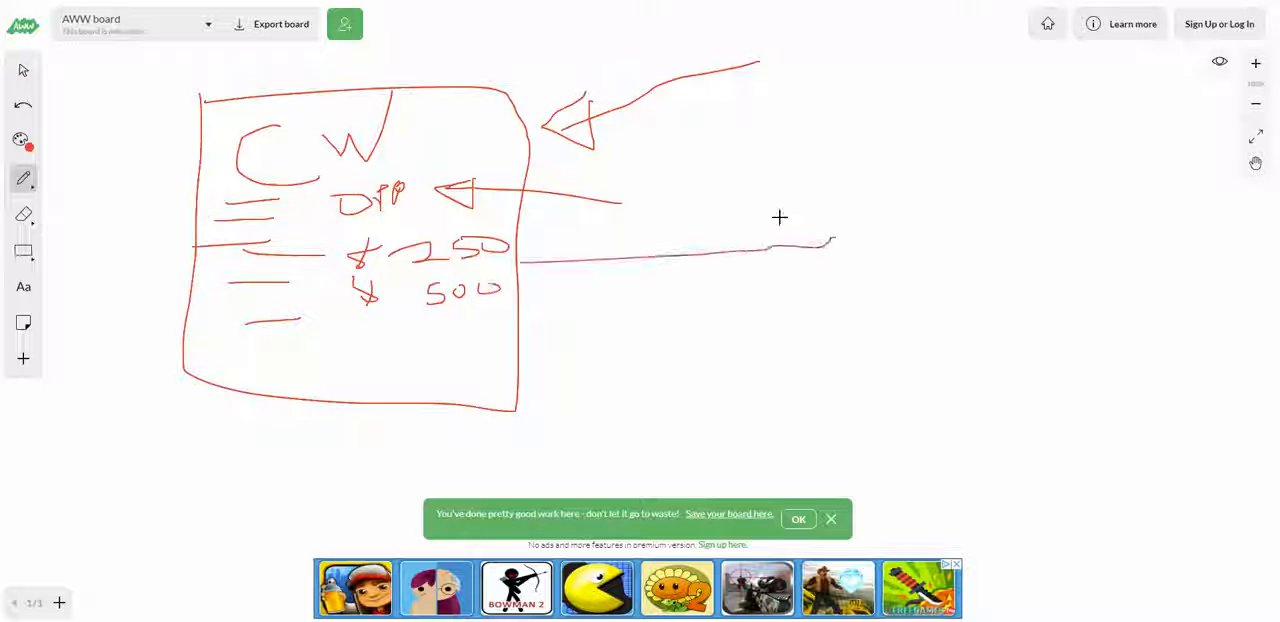
{"action": "mouse_move", "coordinate": [738, 238]}
{"action": "left_mouse_down"}
{"action": "mouse_move", "coordinate": [868, 274]}
{"action": "mouse_move", "coordinate": [788, 196]}
{"action": "left_mouse_up"}
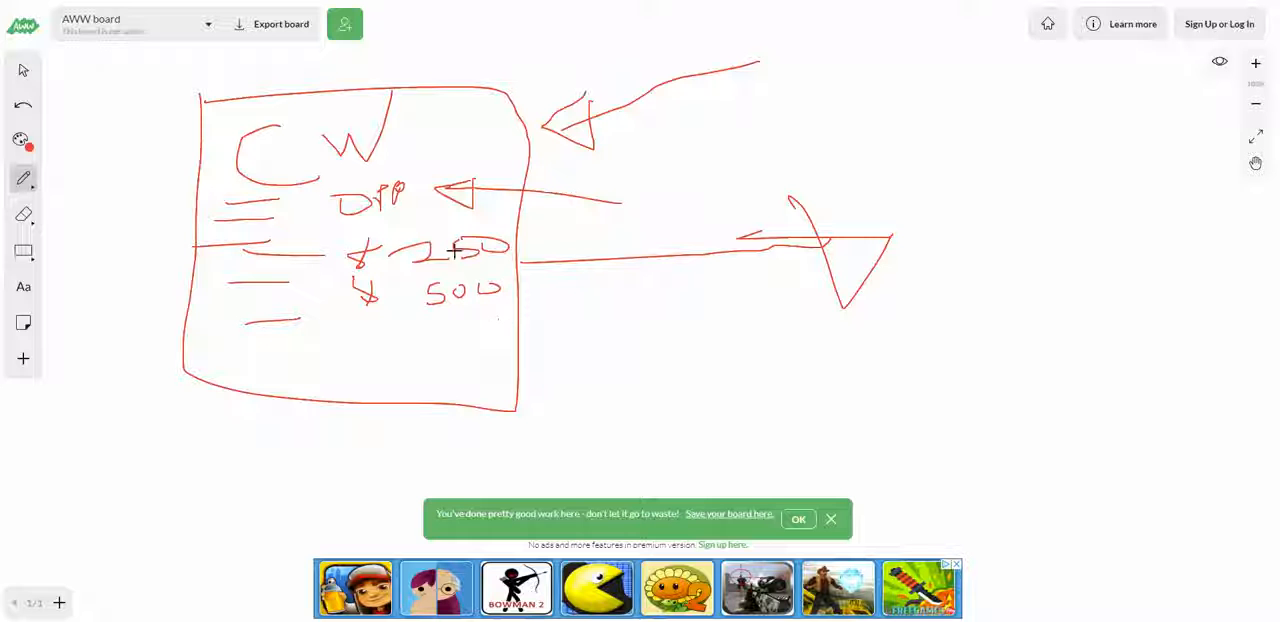
Step: Frame the two dollar amounts with a freehand outline and draw a diagonal arrow rising to the right from it
{"action": "mouse_move", "coordinate": [378, 257]}
{"action": "left_mouse_down"}
{"action": "mouse_move", "coordinate": [503, 334]}
{"action": "mouse_move", "coordinate": [423, 223]}
{"action": "mouse_move", "coordinate": [406, 221]}
{"action": "left_mouse_up"}
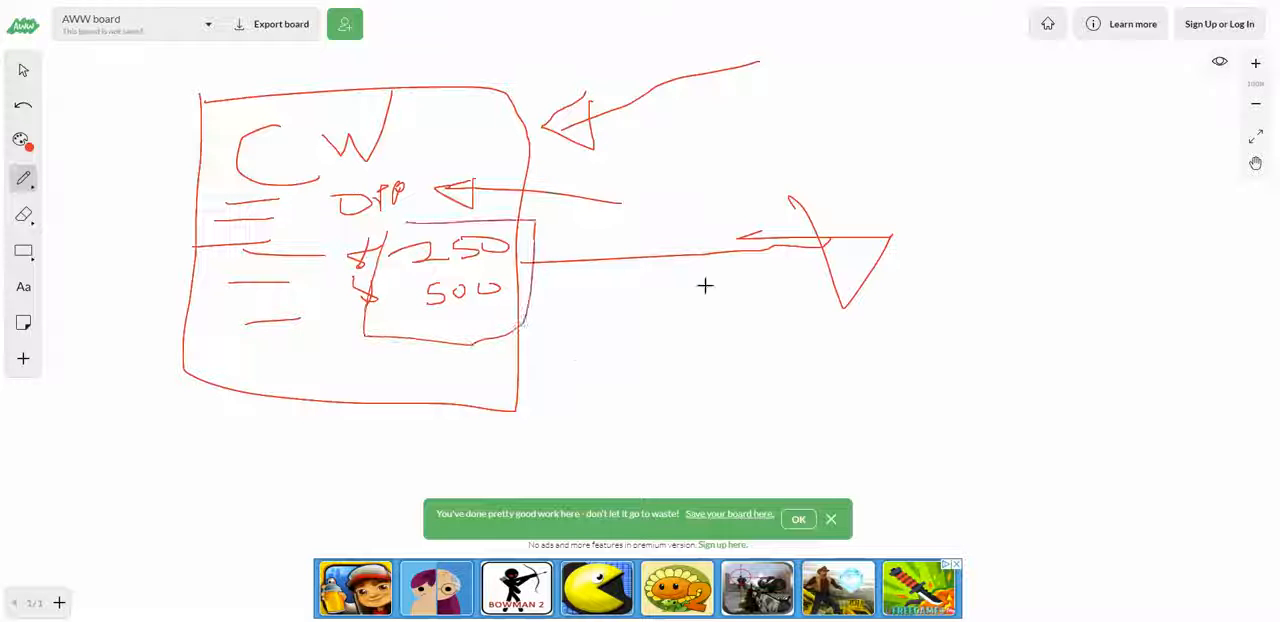
{"action": "mouse_move", "coordinate": [543, 299]}
{"action": "left_mouse_down"}
{"action": "mouse_move", "coordinate": [772, 186]}
{"action": "mouse_move", "coordinate": [791, 200]}
{"action": "mouse_move", "coordinate": [756, 162]}
{"action": "left_mouse_up"}
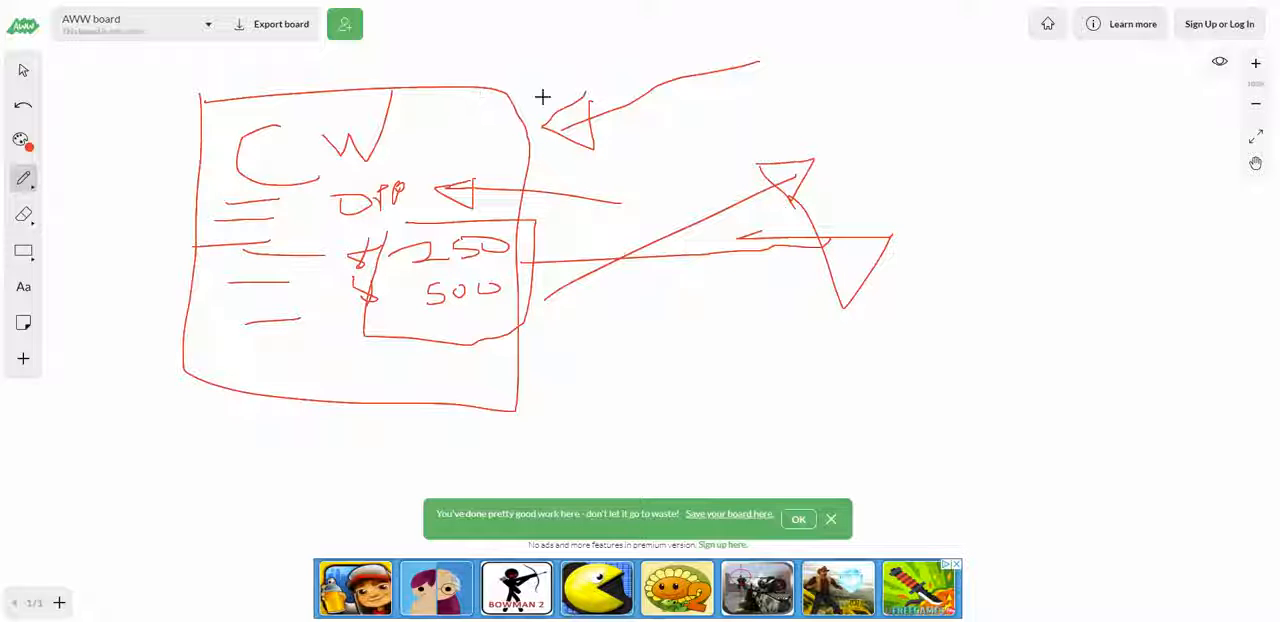
Step: Clear the page of the CW box drawing
{"action": "left_click", "coordinate": [23, 214]}
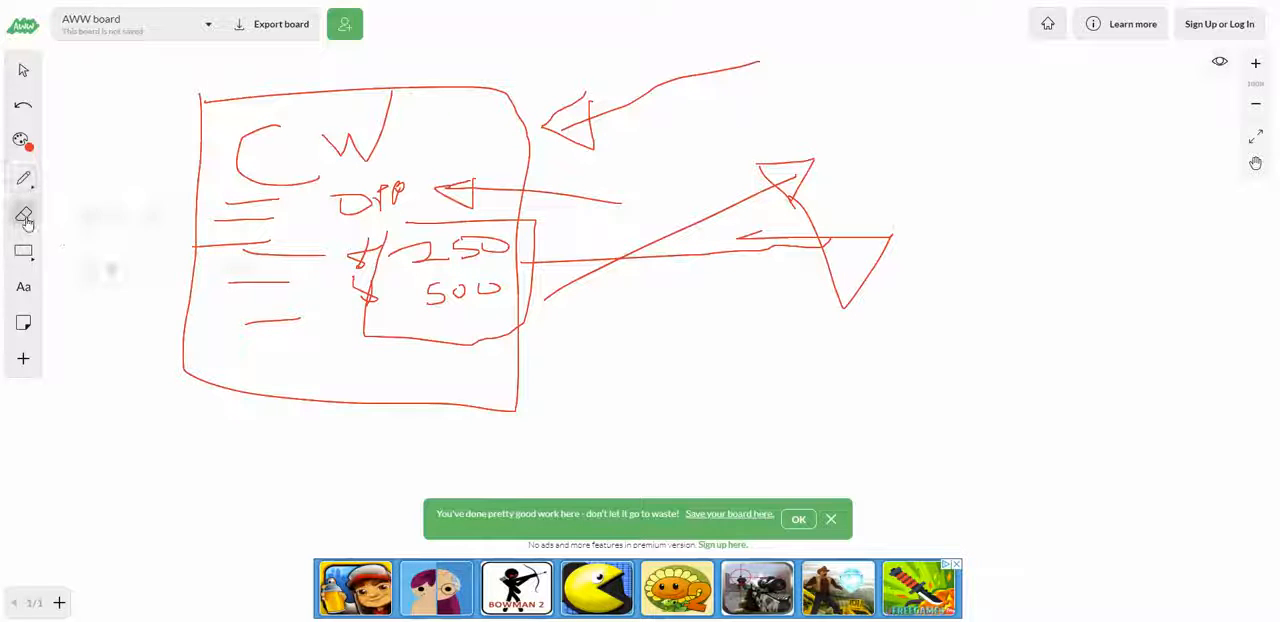
{"action": "left_click", "coordinate": [136, 217]}
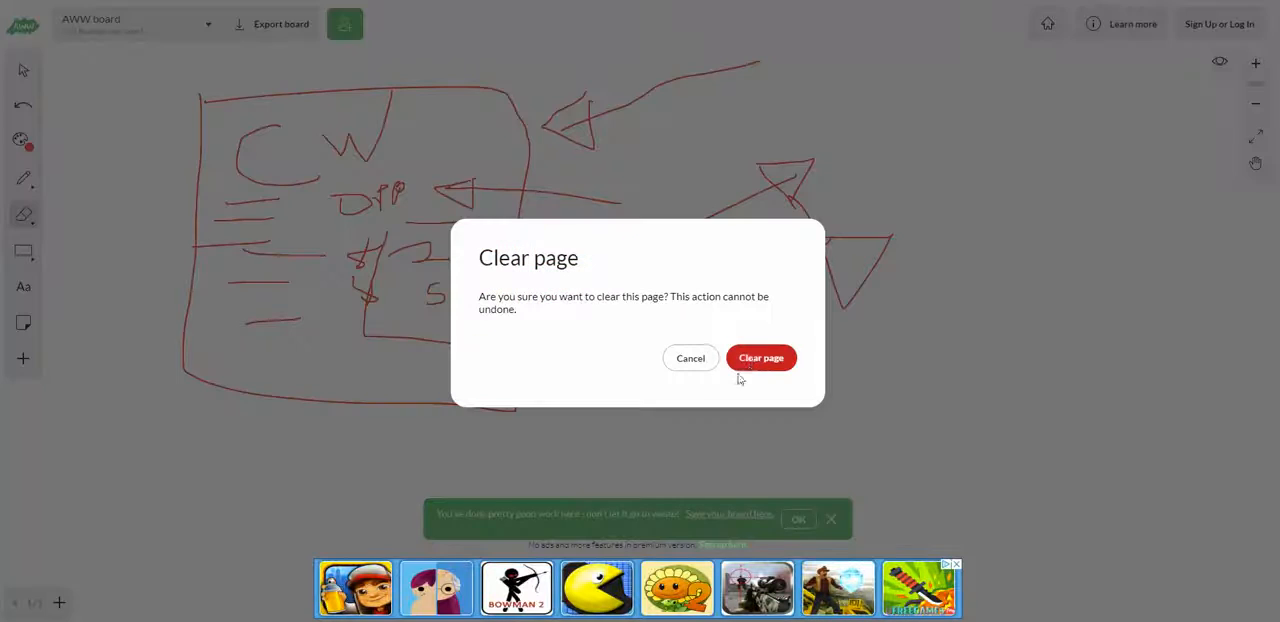
{"action": "left_click", "coordinate": [745, 362]}
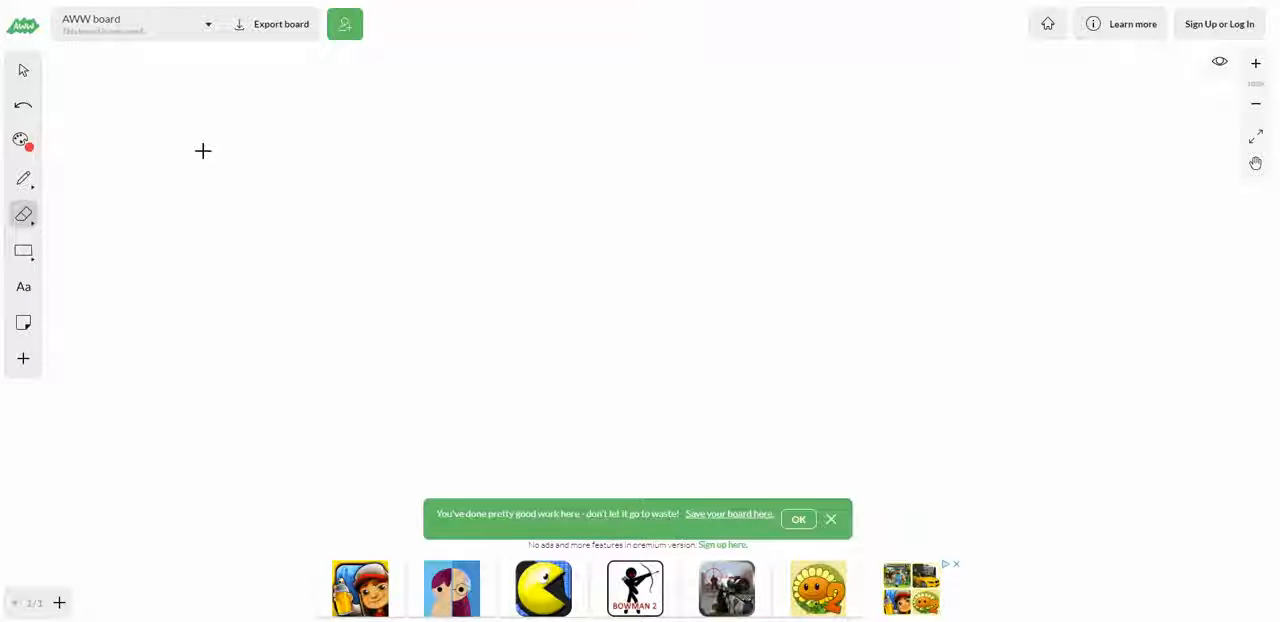
Step: Draw a large rectangle in the middle of the board and handwrite HM inside its upper half
{"action": "left_click", "coordinate": [23, 251]}
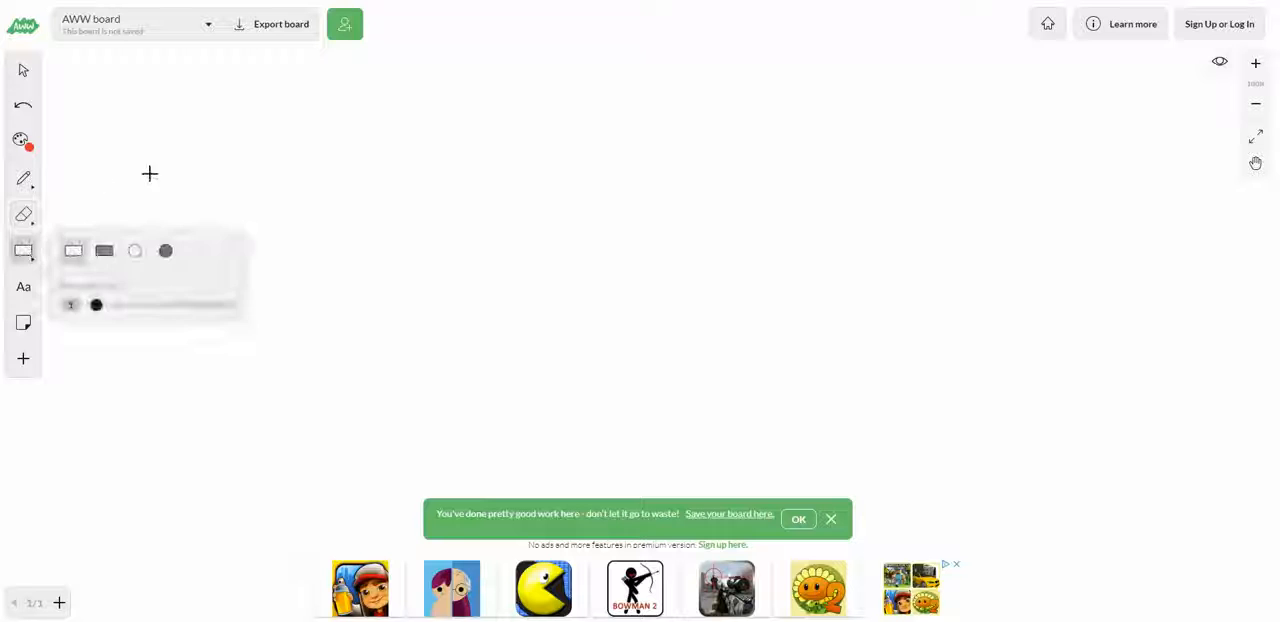
{"action": "left_click_drag", "start_coordinate": [277, 137], "coordinate": [705, 427]}
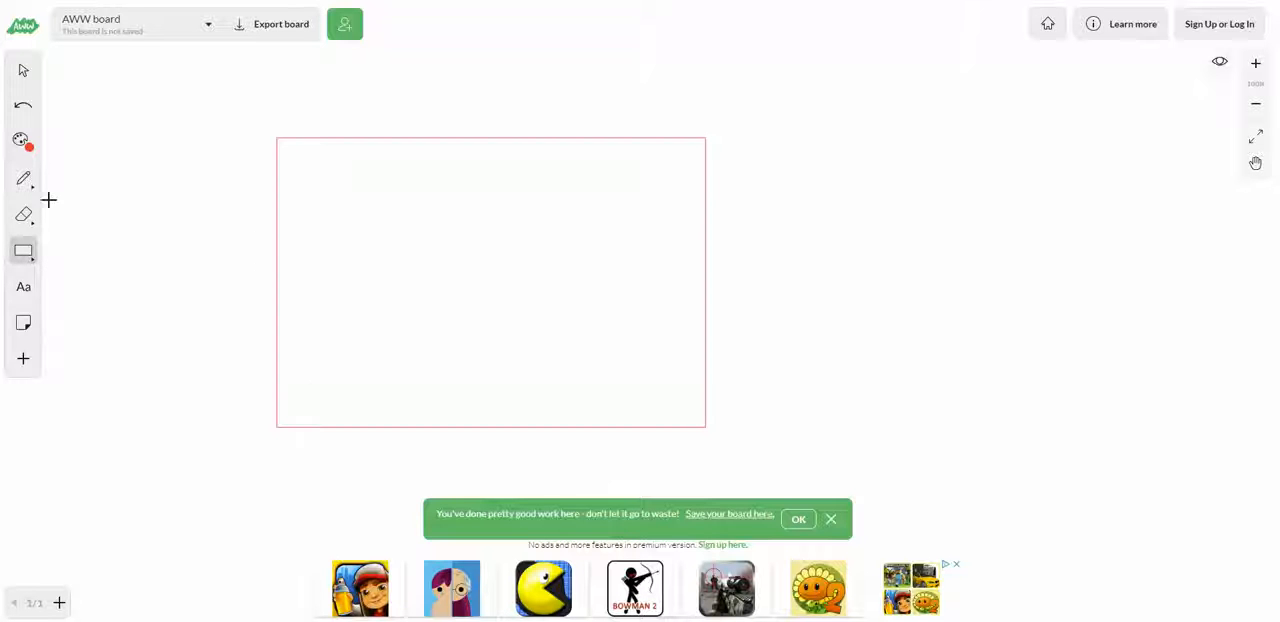
{"action": "left_click", "coordinate": [23, 286]}
{"action": "left_click", "coordinate": [364, 204]}
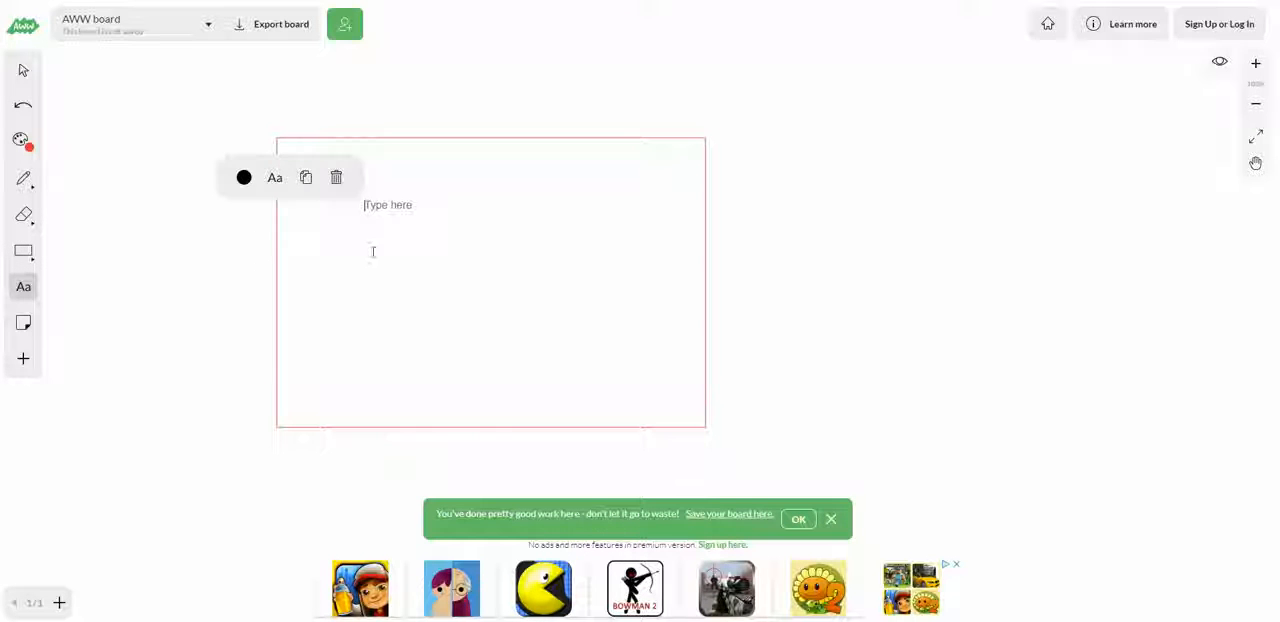
{"action": "left_click", "coordinate": [23, 178]}
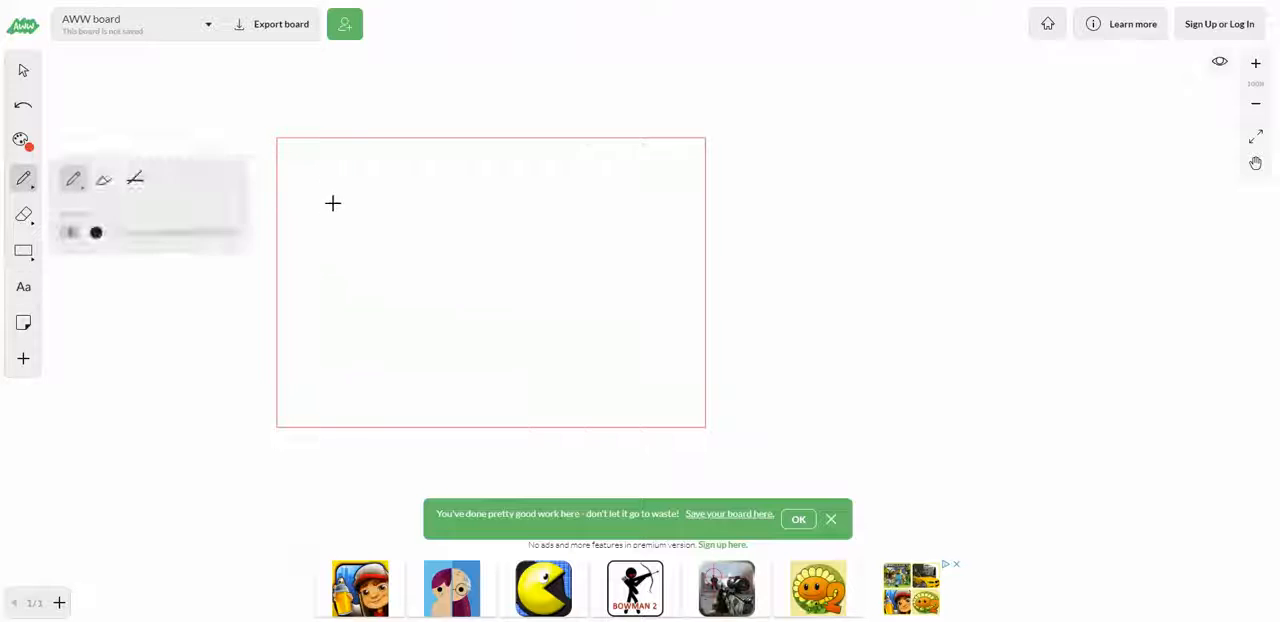
{"action": "left_click_drag", "start_coordinate": [333, 183], "coordinate": [342, 298]}
{"action": "mouse_move", "coordinate": [370, 204]}
{"action": "left_mouse_down"}
{"action": "mouse_move", "coordinate": [385, 279]}
{"action": "mouse_move", "coordinate": [381, 248]}
{"action": "mouse_move", "coordinate": [417, 280]}
{"action": "mouse_move", "coordinate": [477, 220]}
{"action": "mouse_move", "coordinate": [512, 260]}
{"action": "left_mouse_up"}
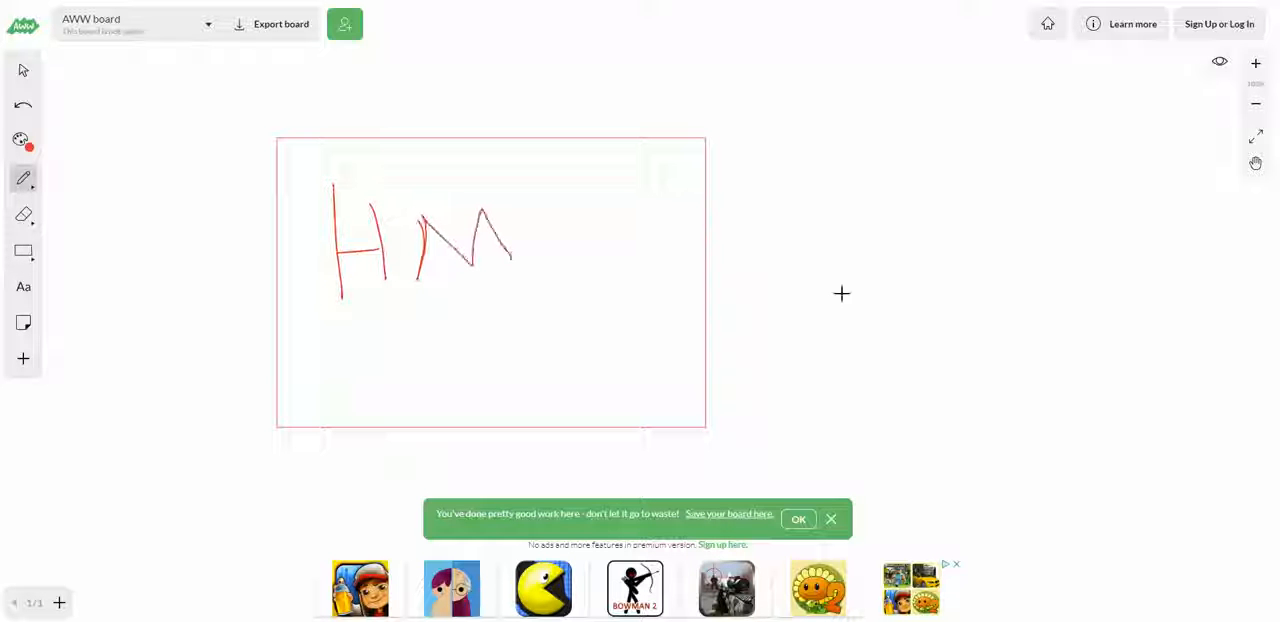
Step: Draw a long arrow and a shorter curved arrow pointing into the HM box from the right, and handwrite a framed WEBSITE above them
{"action": "mouse_move", "coordinate": [943, 239]}
{"action": "left_mouse_down"}
{"action": "mouse_move", "coordinate": [689, 243]}
{"action": "mouse_move", "coordinate": [697, 269]}
{"action": "mouse_move", "coordinate": [700, 242]}
{"action": "left_mouse_up"}
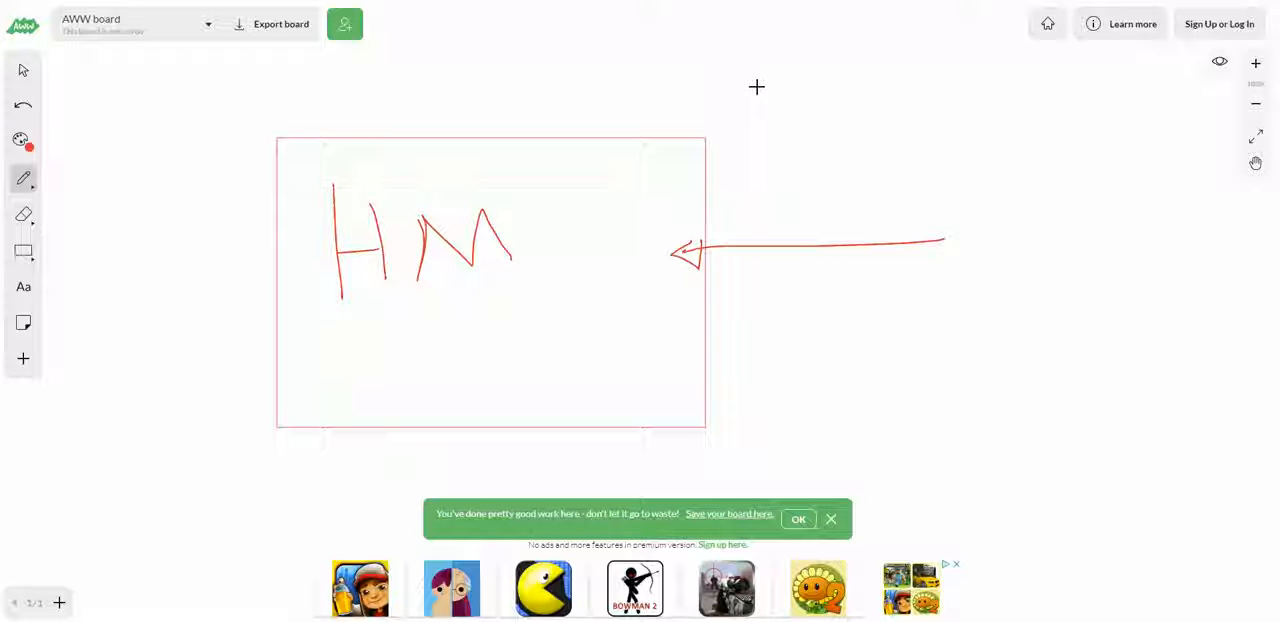
{"action": "mouse_move", "coordinate": [760, 72]}
{"action": "left_mouse_down"}
{"action": "mouse_move", "coordinate": [734, 171]}
{"action": "mouse_move", "coordinate": [949, 89]}
{"action": "mouse_move", "coordinate": [770, 86]}
{"action": "mouse_move", "coordinate": [786, 126]}
{"action": "mouse_move", "coordinate": [849, 143]}
{"action": "mouse_move", "coordinate": [832, 117]}
{"action": "mouse_move", "coordinate": [846, 143]}
{"action": "mouse_move", "coordinate": [883, 114]}
{"action": "mouse_move", "coordinate": [883, 137]}
{"action": "mouse_move", "coordinate": [906, 111]}
{"action": "mouse_move", "coordinate": [897, 143]}
{"action": "mouse_move", "coordinate": [934, 148]}
{"action": "left_mouse_up"}
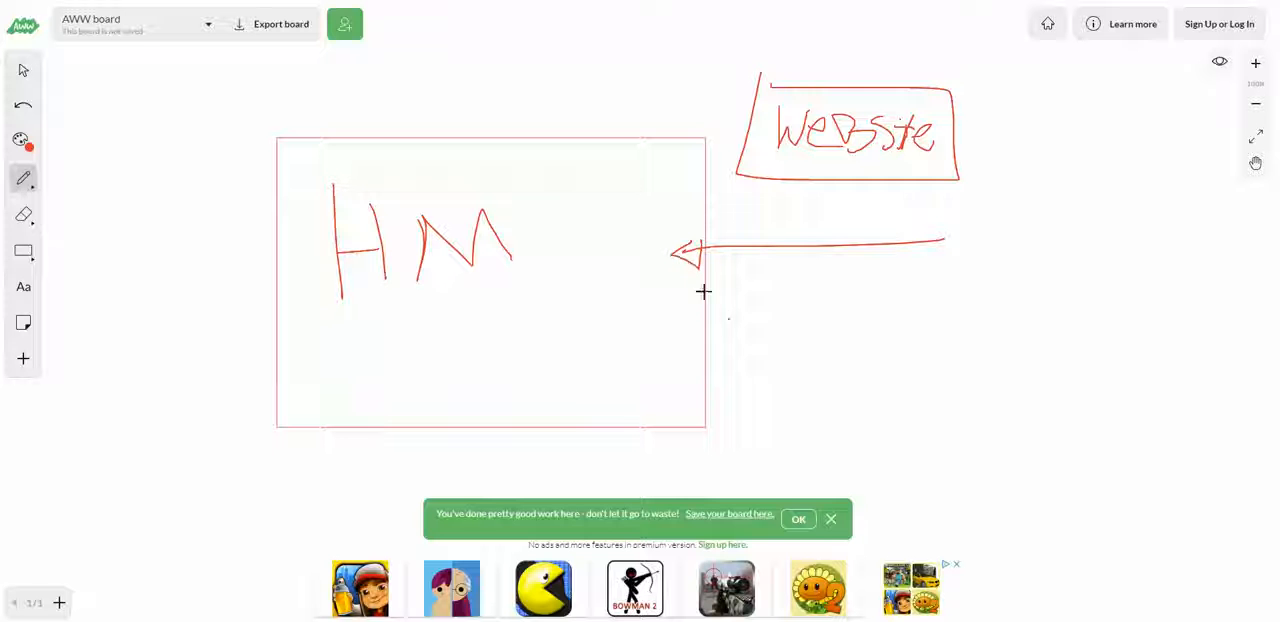
{"action": "mouse_move", "coordinate": [730, 318]}
{"action": "left_mouse_down"}
{"action": "mouse_move", "coordinate": [603, 246]}
{"action": "mouse_move", "coordinate": [651, 251]}
{"action": "mouse_move", "coordinate": [580, 237]}
{"action": "left_mouse_up"}
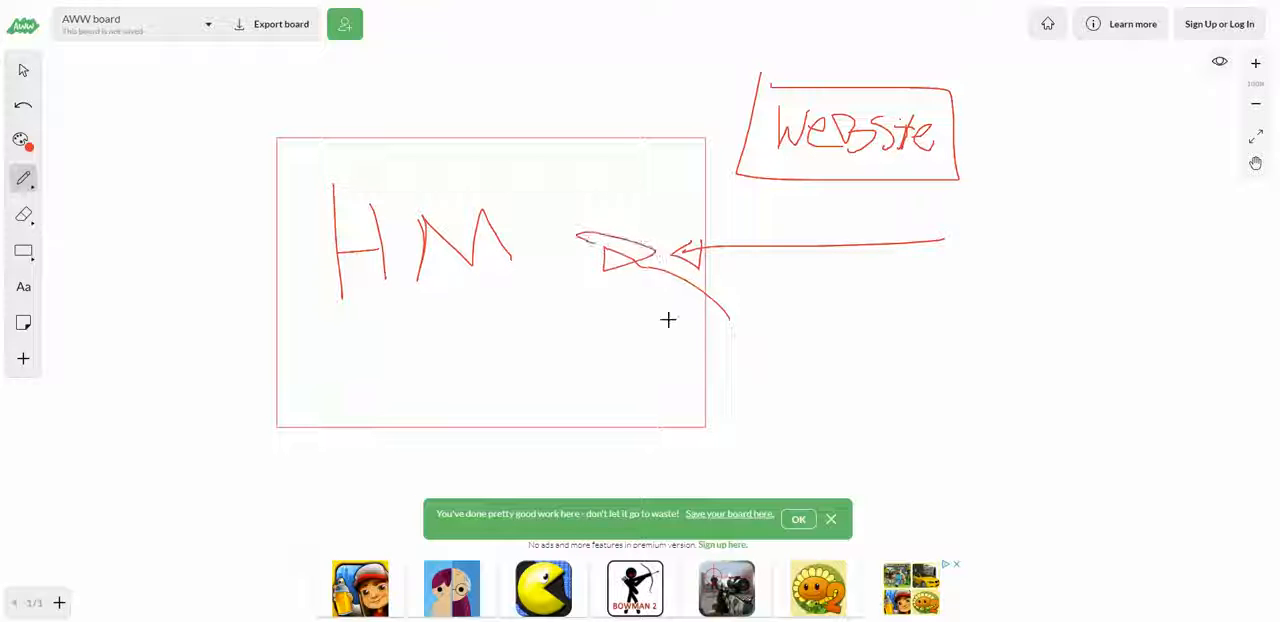
Step: Cross out the framed WEBSITE with a large X and draw a horizontal line just below it to the right
{"action": "left_click_drag", "start_coordinate": [810, 38], "coordinate": [857, 172]}
{"action": "left_click_drag", "start_coordinate": [886, 35], "coordinate": [806, 168]}
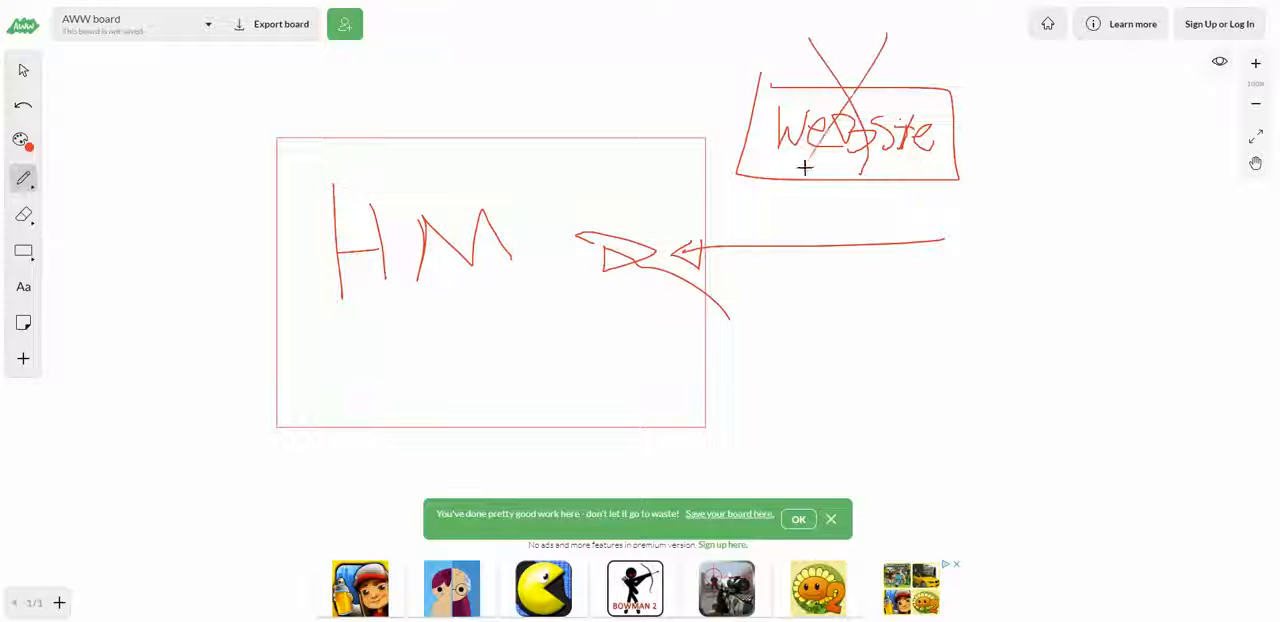
{"action": "left_click_drag", "start_coordinate": [885, 208], "coordinate": [1101, 206]}
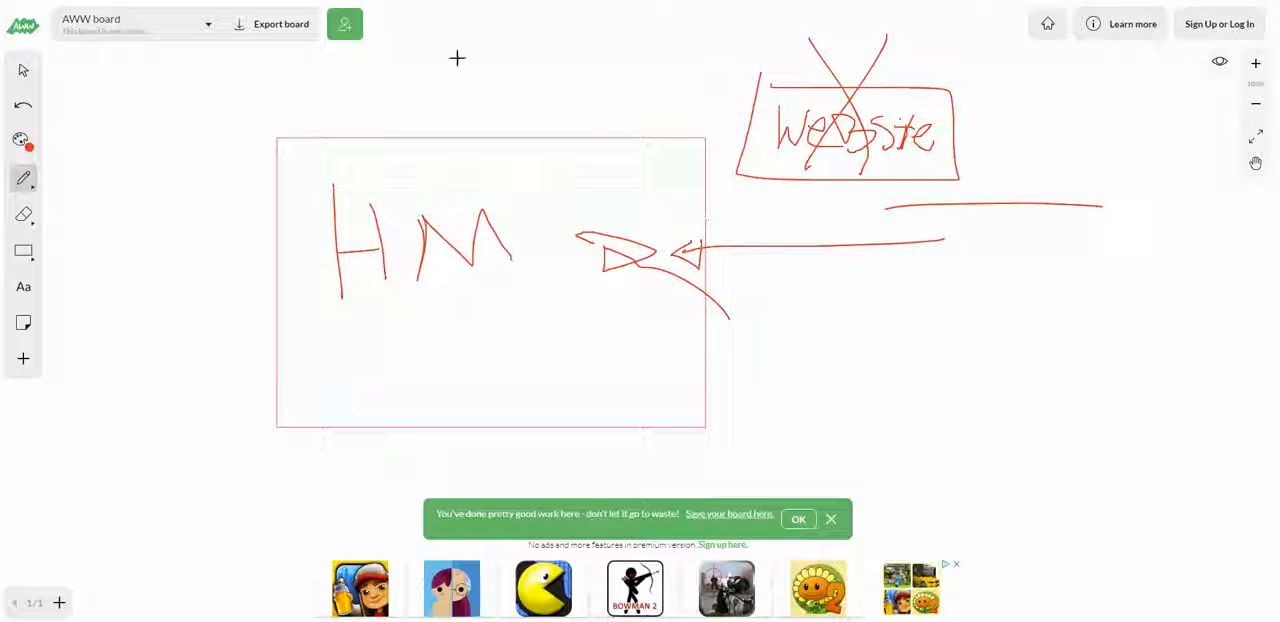
Step: Clear the page of the HM and WEBSITE drawing
{"action": "left_click", "coordinate": [23, 215]}
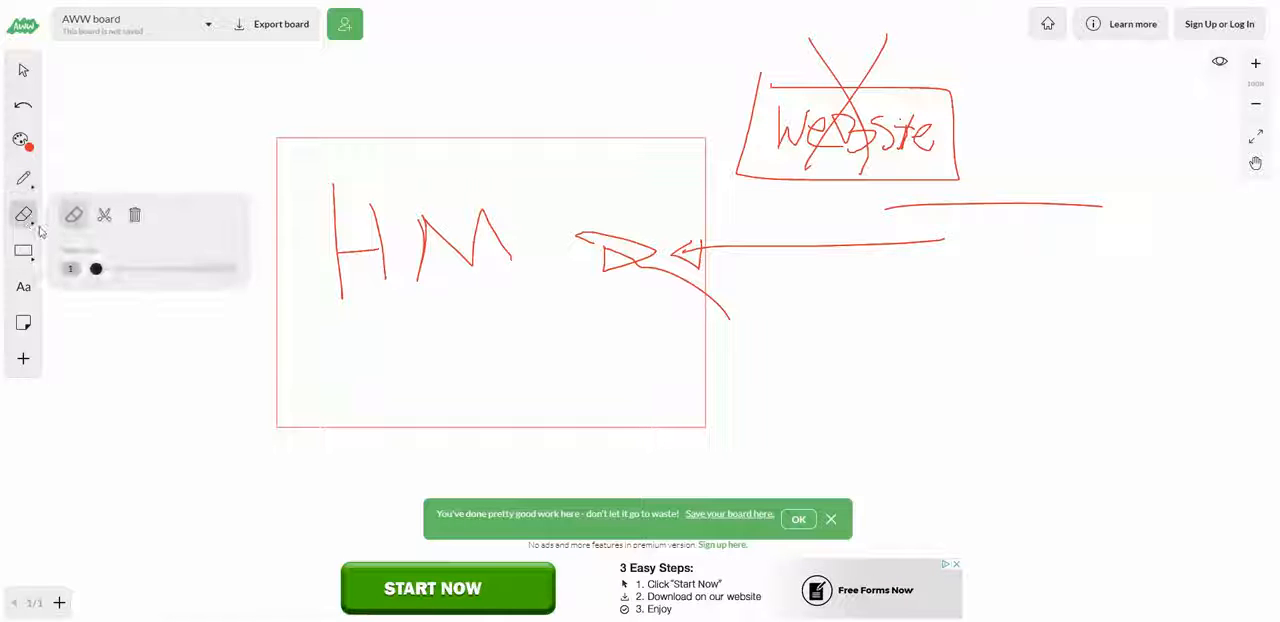
{"action": "left_click", "coordinate": [134, 218]}
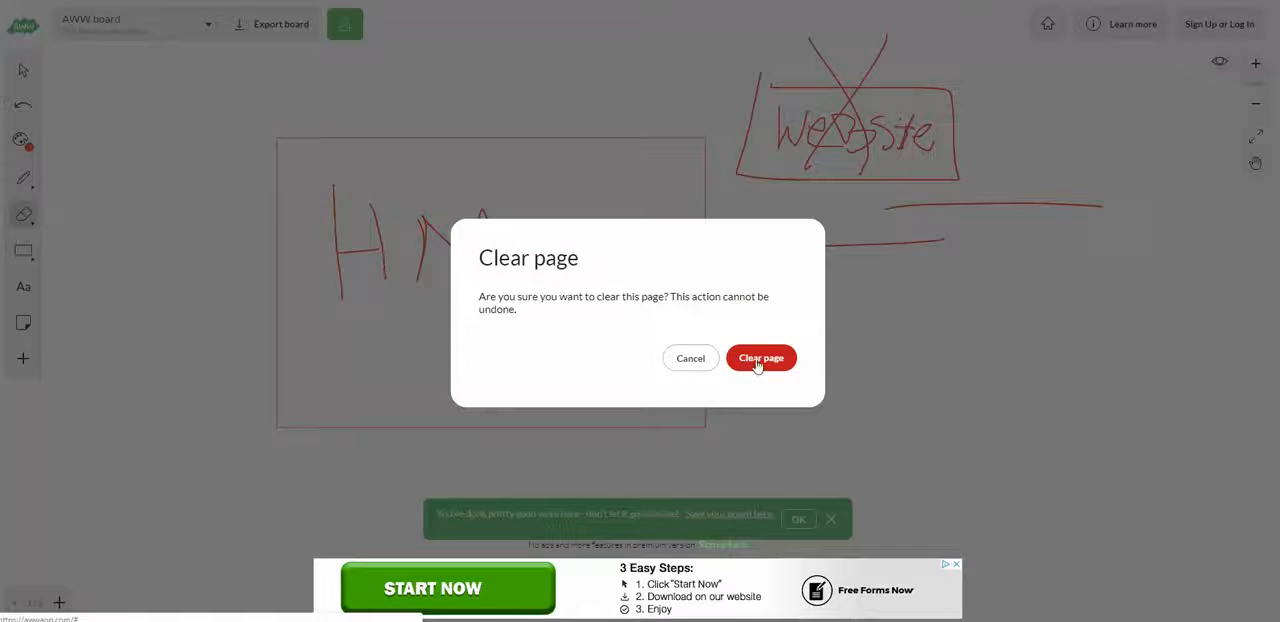
{"action": "left_click", "coordinate": [757, 358]}
Step: Handwrite 99% FAIL with the pen across the upper part of the blank board
{"action": "left_click", "coordinate": [28, 180]}
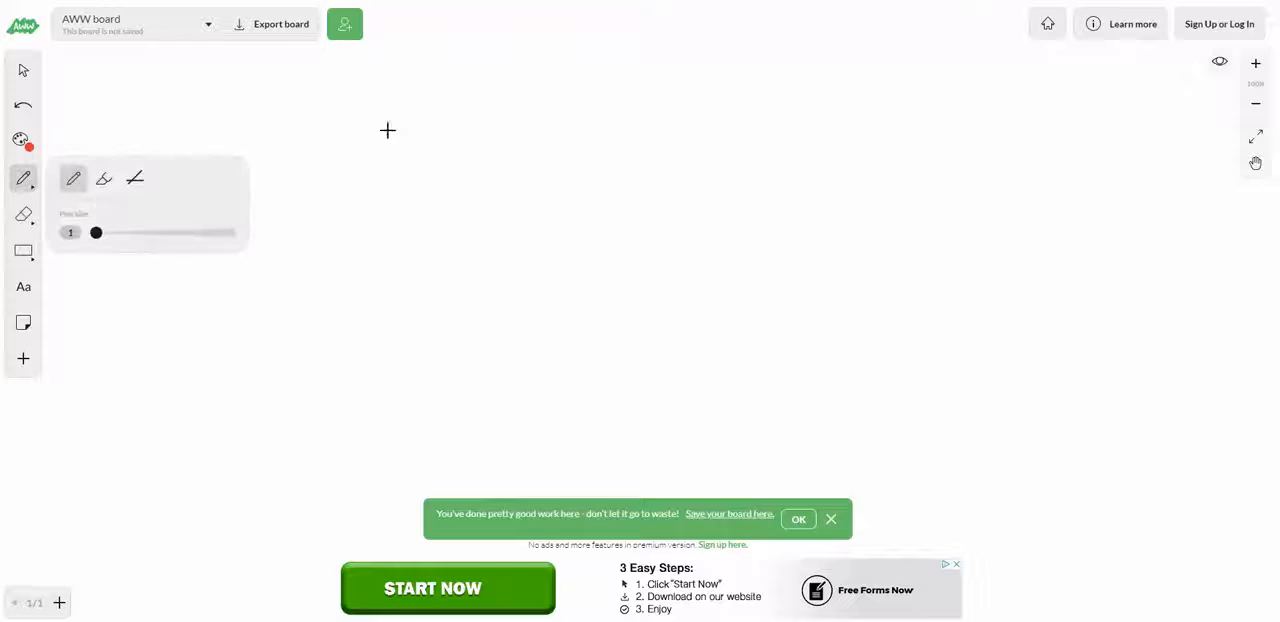
{"action": "mouse_move", "coordinate": [457, 82]}
{"action": "left_mouse_down"}
{"action": "mouse_move", "coordinate": [380, 108]}
{"action": "mouse_move", "coordinate": [450, 197]}
{"action": "left_mouse_up"}
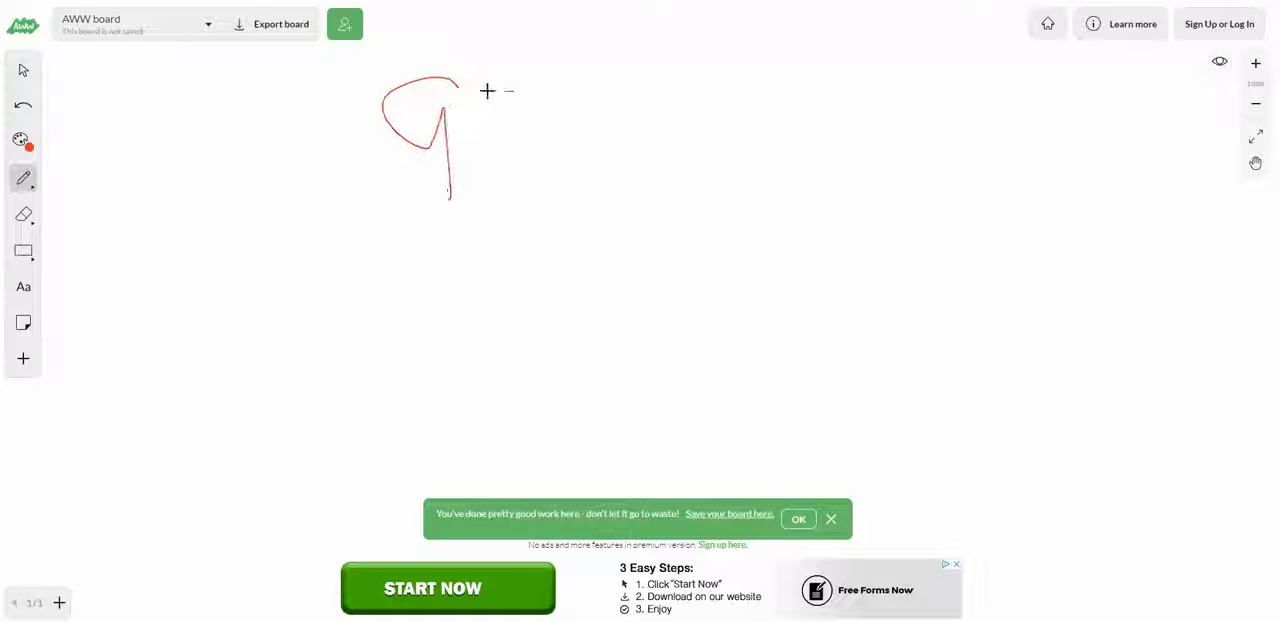
{"action": "mouse_move", "coordinate": [487, 91]}
{"action": "left_mouse_down"}
{"action": "mouse_move", "coordinate": [514, 103]}
{"action": "mouse_move", "coordinate": [511, 183]}
{"action": "left_mouse_up"}
{"action": "mouse_move", "coordinate": [560, 98]}
{"action": "left_mouse_down"}
{"action": "mouse_move", "coordinate": [562, 160]}
{"action": "mouse_move", "coordinate": [598, 135]}
{"action": "left_mouse_up"}
{"action": "left_click_drag", "start_coordinate": [684, 80], "coordinate": [672, 172]}
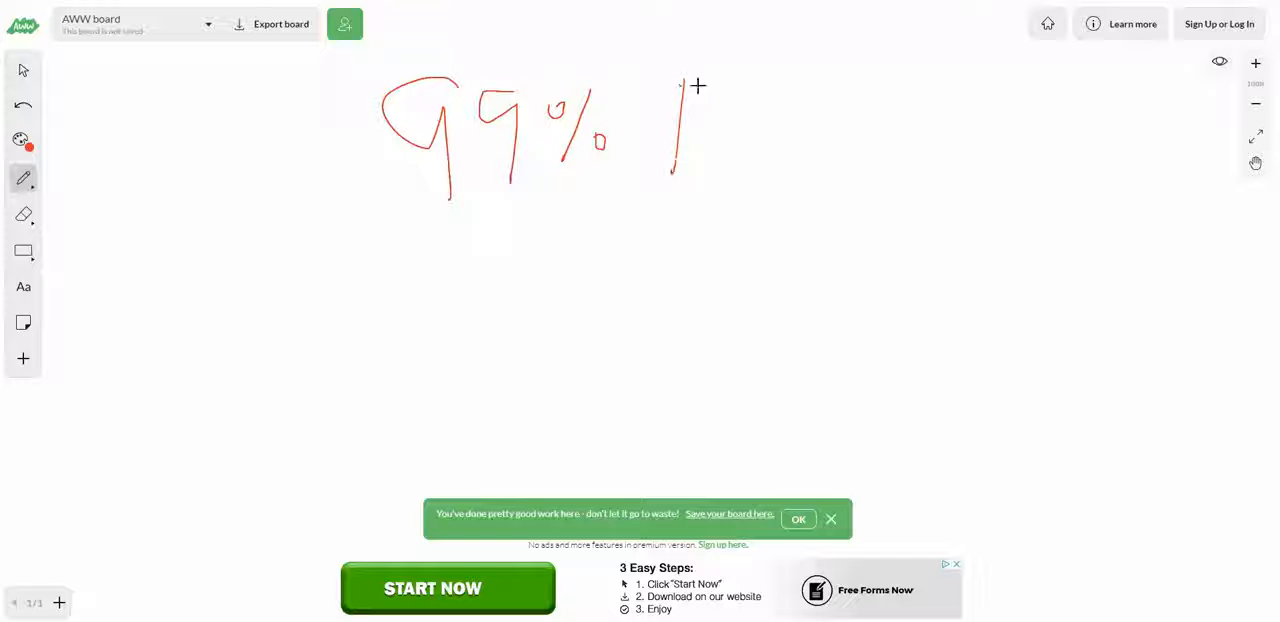
{"action": "left_click_drag", "start_coordinate": [680, 82], "coordinate": [712, 82]}
{"action": "left_click_drag", "start_coordinate": [681, 118], "coordinate": [806, 137]}
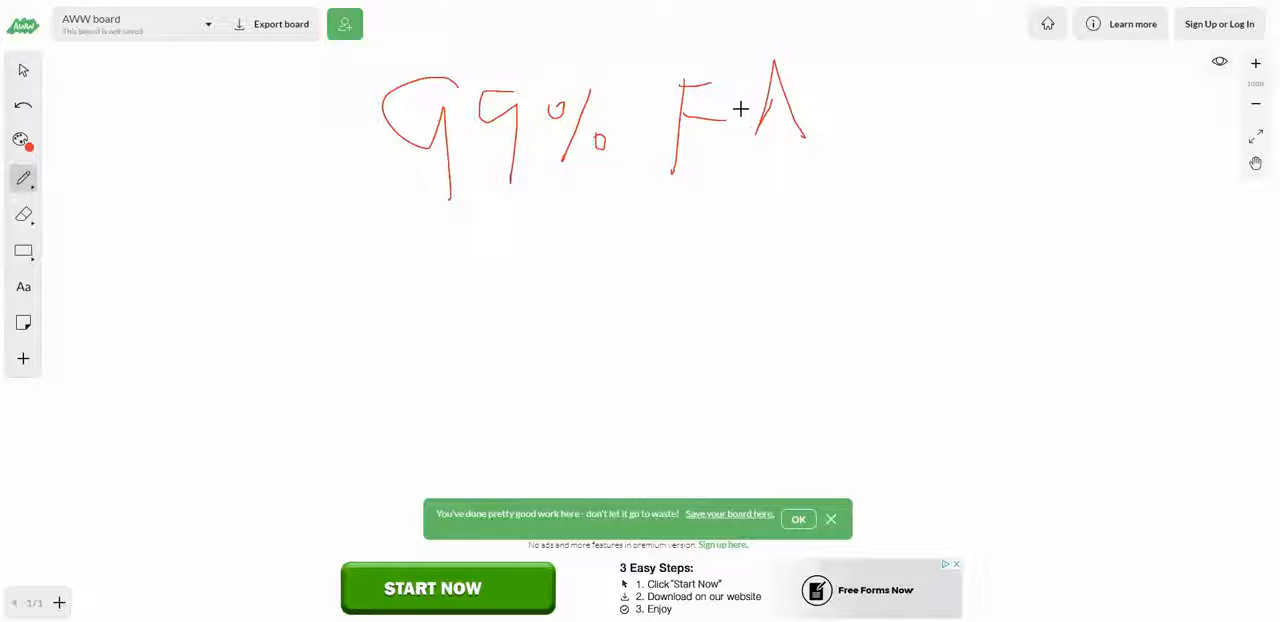
{"action": "mouse_move", "coordinate": [733, 106]}
{"action": "left_mouse_down"}
{"action": "mouse_move", "coordinate": [801, 104]}
{"action": "mouse_move", "coordinate": [832, 122]}
{"action": "left_mouse_up"}
{"action": "mouse_move", "coordinate": [852, 66]}
{"action": "left_mouse_down"}
{"action": "mouse_move", "coordinate": [866, 120]}
{"action": "mouse_move", "coordinate": [926, 120]}
{"action": "left_mouse_up"}
Step: Handwrite 2 SIGNUPS below 99% FAIL and underline it with a long curved stroke
{"action": "mouse_move", "coordinate": [516, 282]}
{"action": "left_mouse_down"}
{"action": "mouse_move", "coordinate": [577, 257]}
{"action": "mouse_move", "coordinate": [655, 330]}
{"action": "left_mouse_up"}
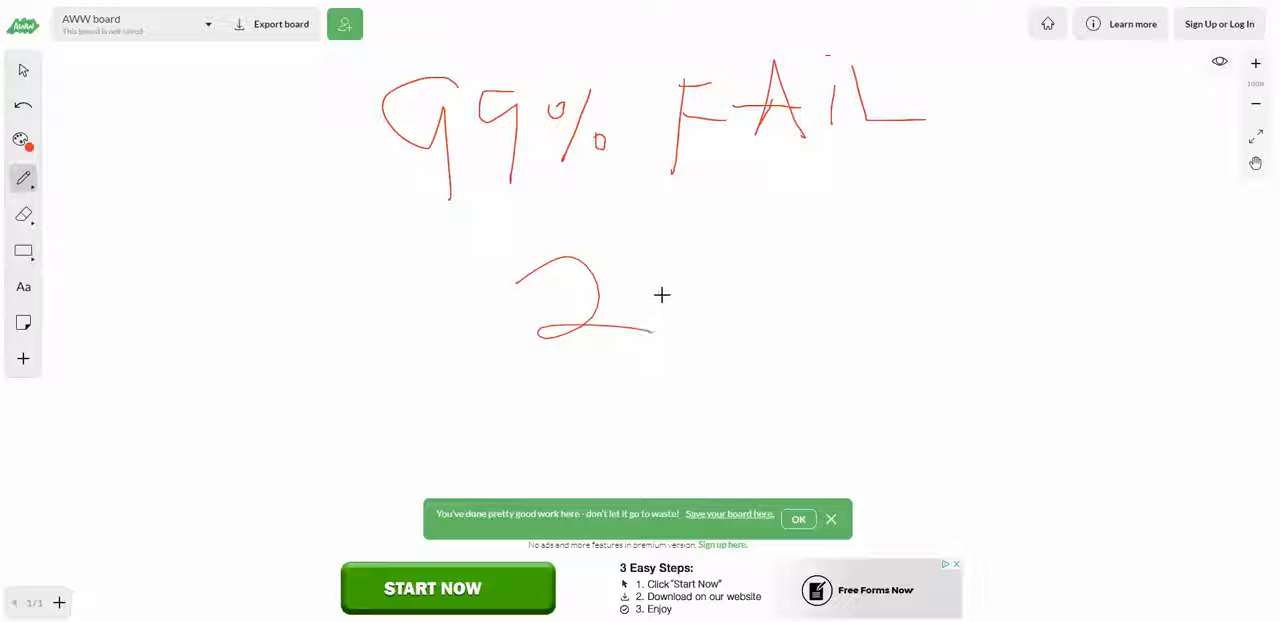
{"action": "mouse_move", "coordinate": [703, 244]}
{"action": "left_mouse_down"}
{"action": "mouse_move", "coordinate": [666, 291]}
{"action": "mouse_move", "coordinate": [615, 300]}
{"action": "left_mouse_up"}
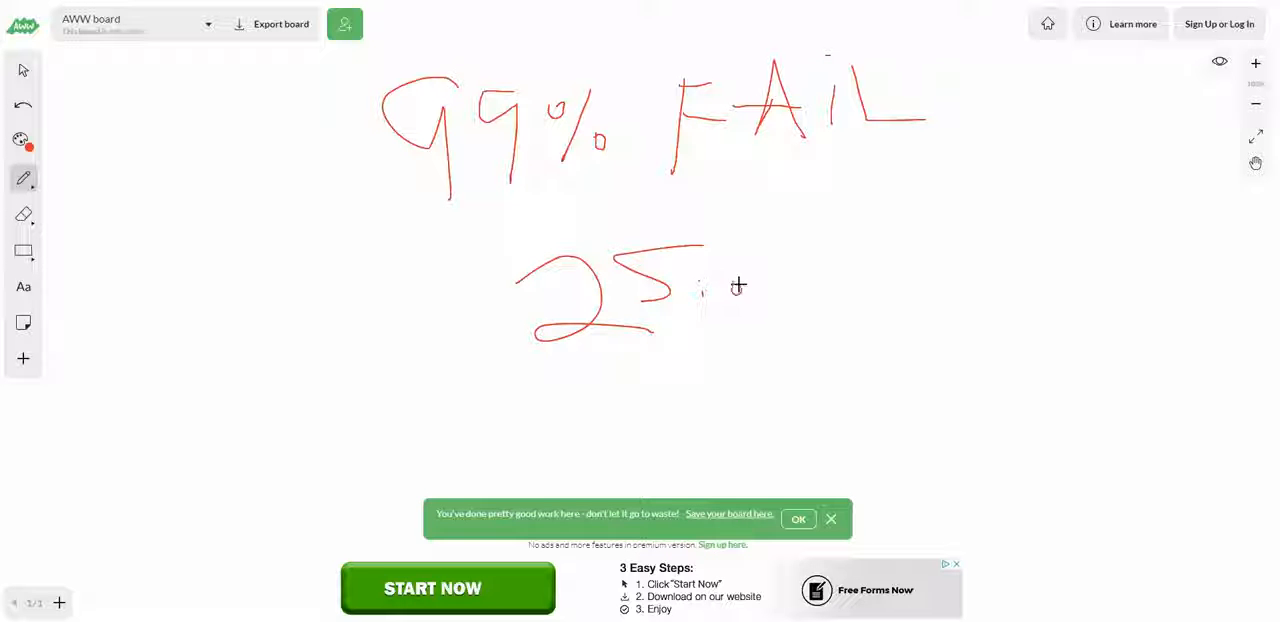
{"action": "mouse_move", "coordinate": [738, 287]}
{"action": "left_mouse_down"}
{"action": "mouse_move", "coordinate": [894, 277]}
{"action": "mouse_move", "coordinate": [881, 285]}
{"action": "left_mouse_up"}
{"action": "mouse_move", "coordinate": [452, 324]}
{"action": "left_mouse_down"}
{"action": "mouse_move", "coordinate": [954, 334]}
{"action": "mouse_move", "coordinate": [962, 321]}
{"action": "left_mouse_up"}
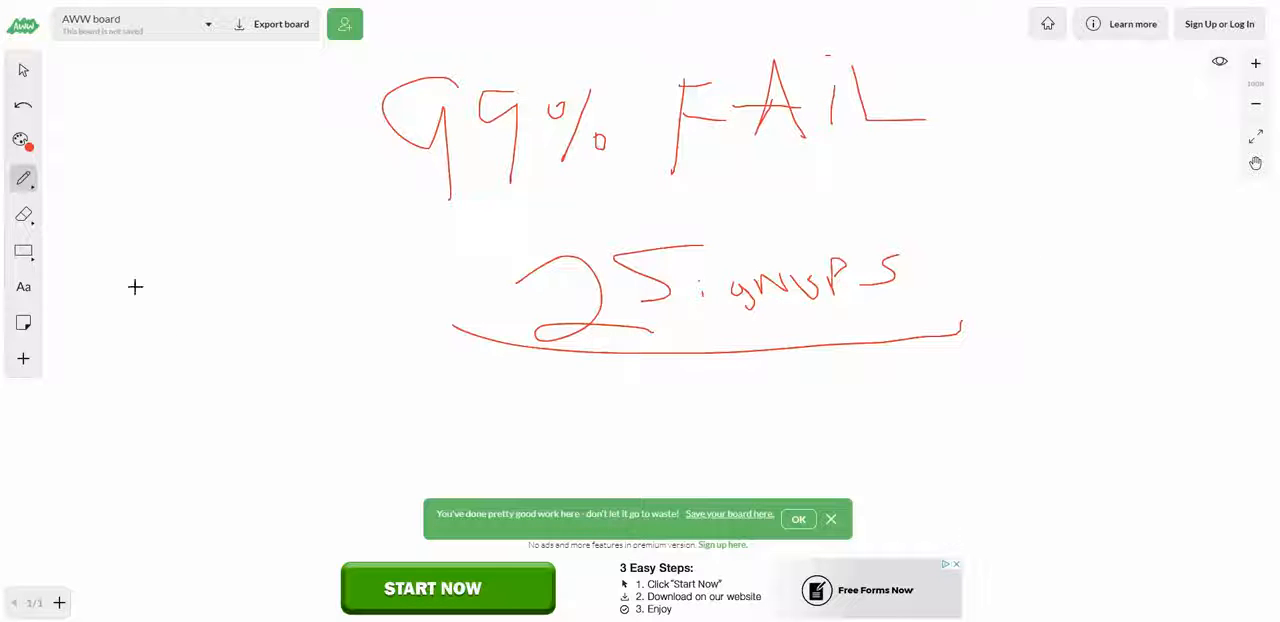
Step: Clear the page of the 99% FAIL and 2 SIGNUPS notes
{"action": "left_click", "coordinate": [23, 214]}
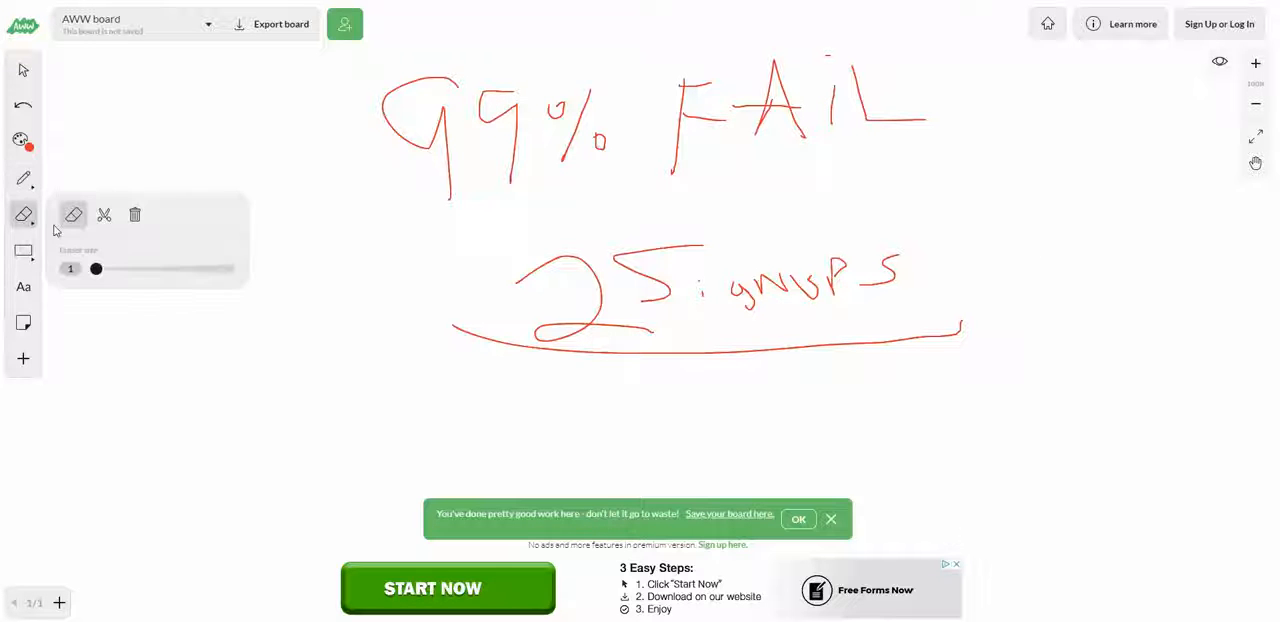
{"action": "left_click", "coordinate": [130, 230]}
{"action": "left_click", "coordinate": [765, 358]}
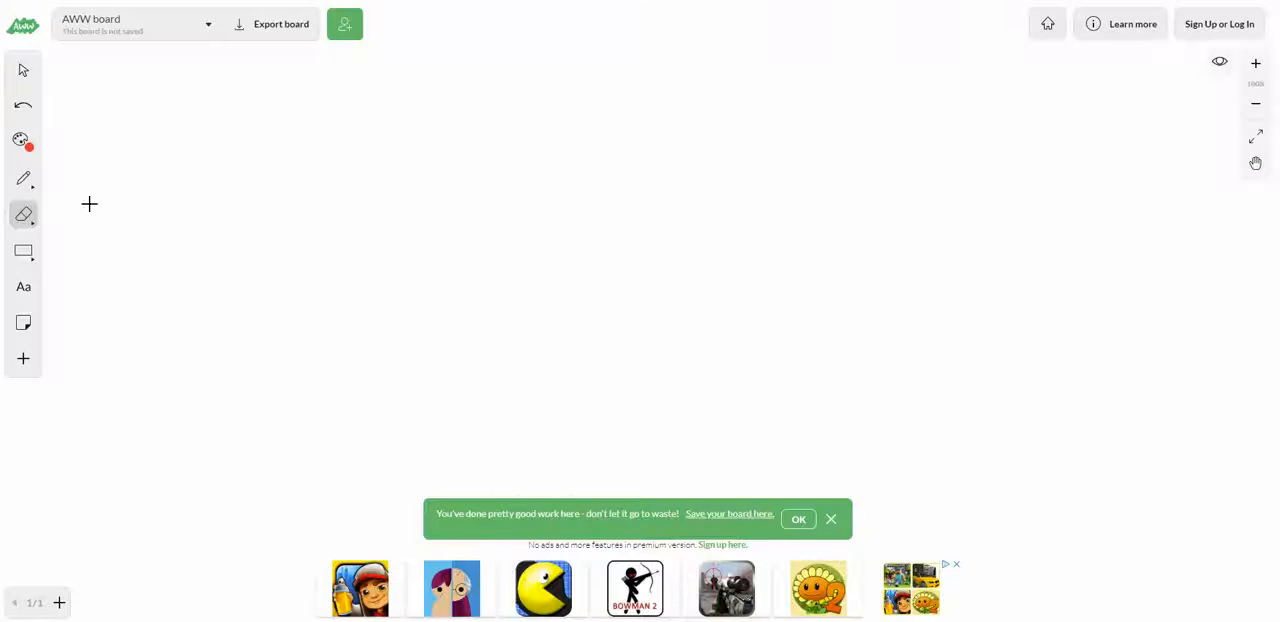
Step: Draw a stick figure with the pen on the left half of the board, with head, body, arms and legs
{"action": "left_click", "coordinate": [23, 178]}
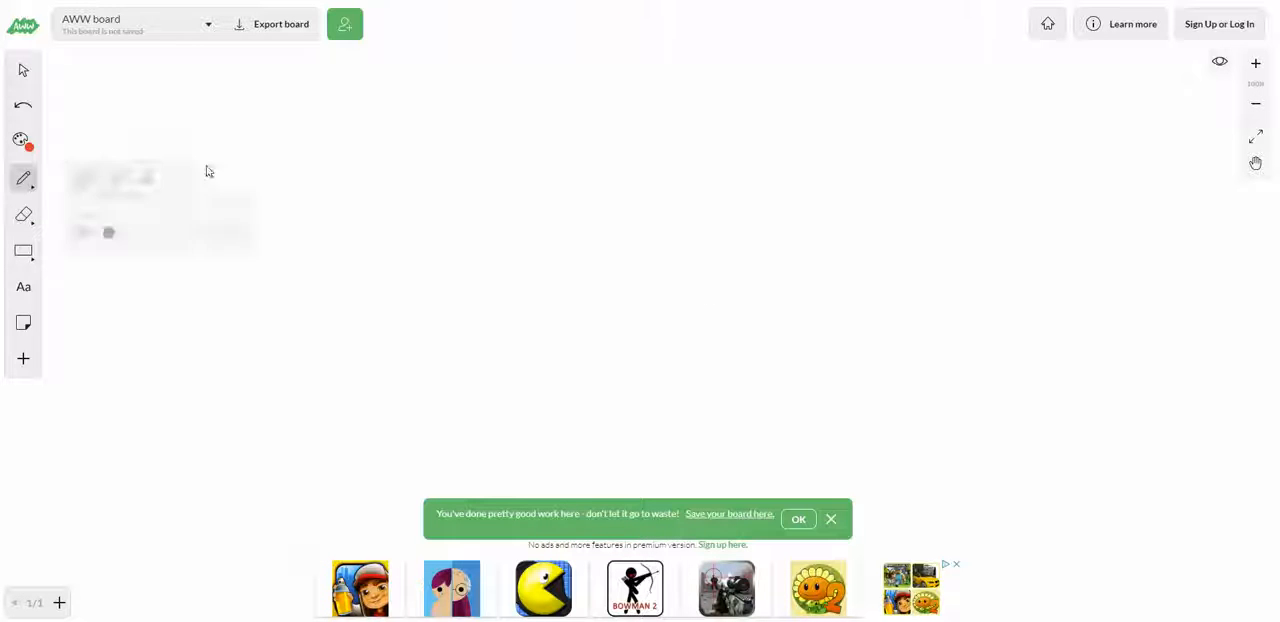
{"action": "left_click_drag", "start_coordinate": [330, 118], "coordinate": [330, 118]}
{"action": "left_click_drag", "start_coordinate": [362, 182], "coordinate": [360, 411]}
{"action": "left_click_drag", "start_coordinate": [309, 282], "coordinate": [452, 206]}
{"action": "left_click_drag", "start_coordinate": [369, 294], "coordinate": [434, 388]}
Step: Draw an arrow pointing at the stick figure's head, and below it a circled dollar sign struck through with a diagonal line
{"action": "mouse_move", "coordinate": [688, 106]}
{"action": "left_mouse_down"}
{"action": "mouse_move", "coordinate": [480, 143]}
{"action": "mouse_move", "coordinate": [525, 157]}
{"action": "left_mouse_up"}
{"action": "left_click_drag", "start_coordinate": [608, 198], "coordinate": [616, 228]}
{"action": "mouse_move", "coordinate": [688, 203]}
{"action": "left_mouse_down"}
{"action": "mouse_move", "coordinate": [634, 163]}
{"action": "mouse_move", "coordinate": [677, 194]}
{"action": "left_mouse_up"}
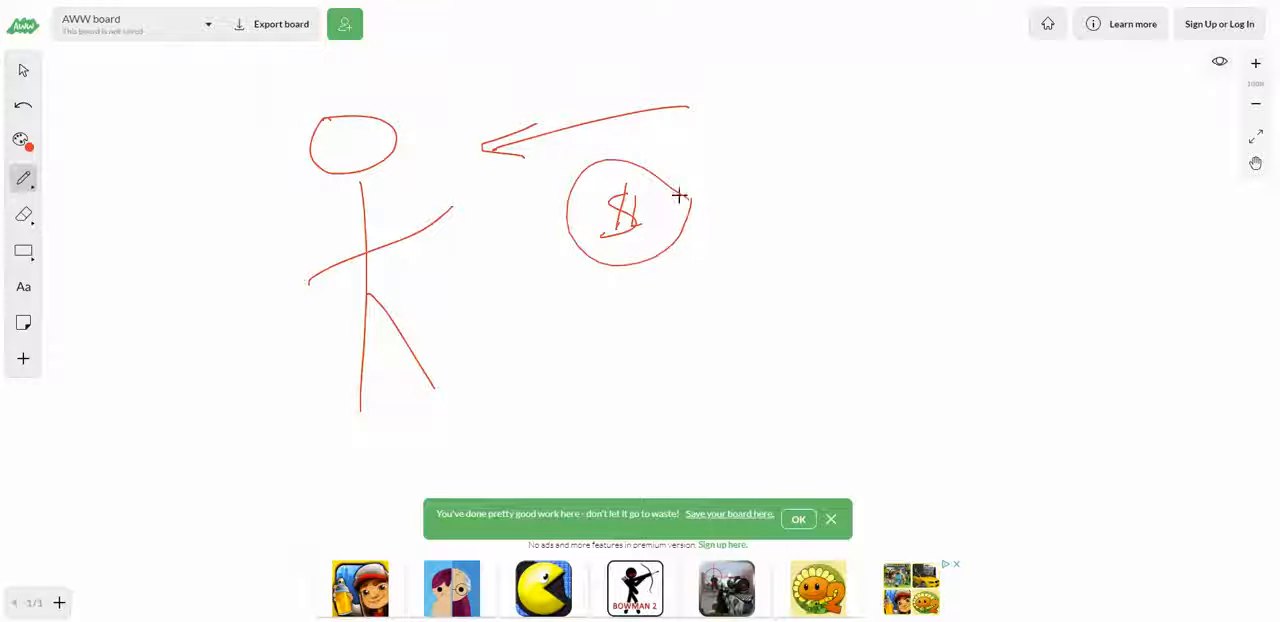
{"action": "left_click_drag", "start_coordinate": [540, 232], "coordinate": [707, 171]}
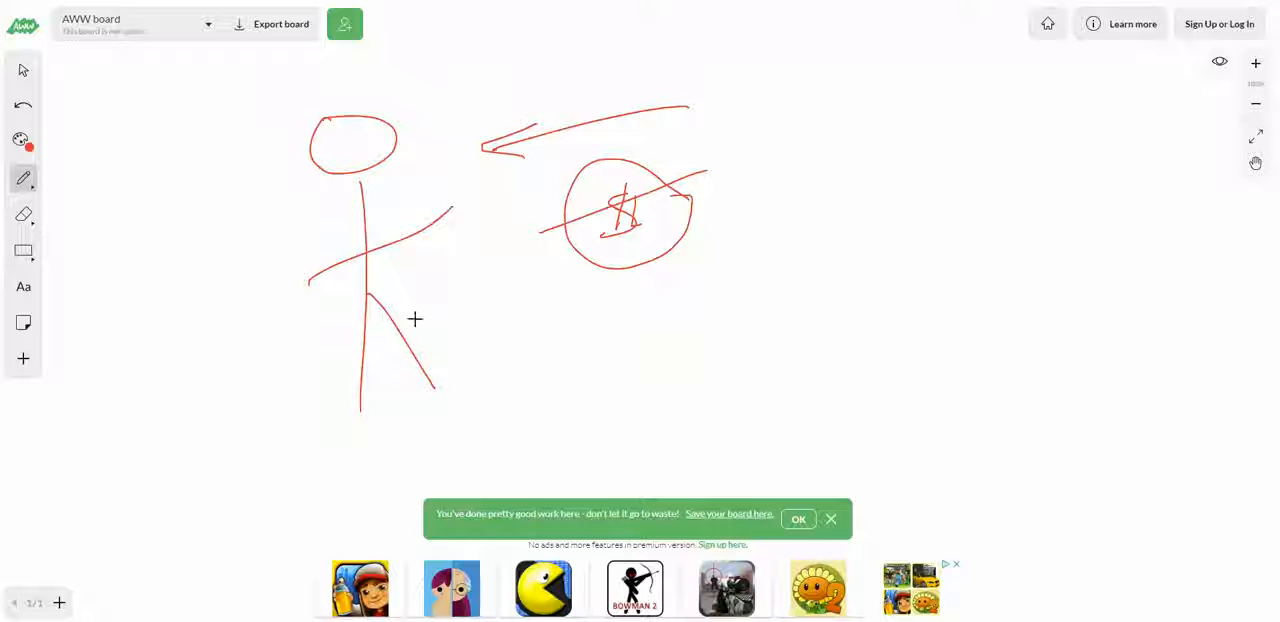
Step: Draw a tall diagonal arrow rising to the right of the dollar sign, and handwrite an underlined LEADERS beside it
{"action": "mouse_move", "coordinate": [736, 413]}
{"action": "left_mouse_down"}
{"action": "mouse_move", "coordinate": [886, 17]}
{"action": "mouse_move", "coordinate": [857, 26]}
{"action": "mouse_move", "coordinate": [943, 83]}
{"action": "mouse_move", "coordinate": [827, 75]}
{"action": "left_mouse_up"}
{"action": "mouse_move", "coordinate": [897, 153]}
{"action": "left_mouse_down"}
{"action": "mouse_move", "coordinate": [889, 194]}
{"action": "mouse_move", "coordinate": [946, 171]}
{"action": "mouse_move", "coordinate": [991, 180]}
{"action": "mouse_move", "coordinate": [1040, 146]}
{"action": "mouse_move", "coordinate": [1060, 163]}
{"action": "mouse_move", "coordinate": [1108, 166]}
{"action": "mouse_move", "coordinate": [1130, 130]}
{"action": "mouse_move", "coordinate": [1156, 166]}
{"action": "left_mouse_up"}
{"action": "left_click_drag", "start_coordinate": [1190, 125], "coordinate": [1178, 156]}
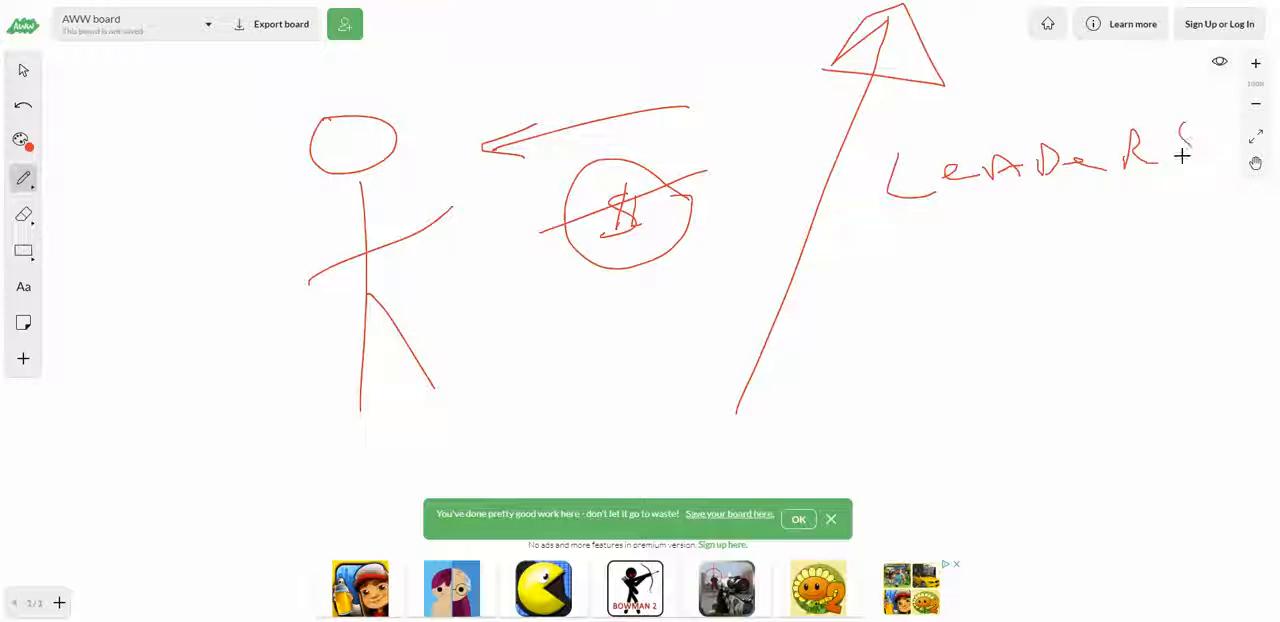
{"action": "left_click_drag", "start_coordinate": [849, 246], "coordinate": [1228, 180]}
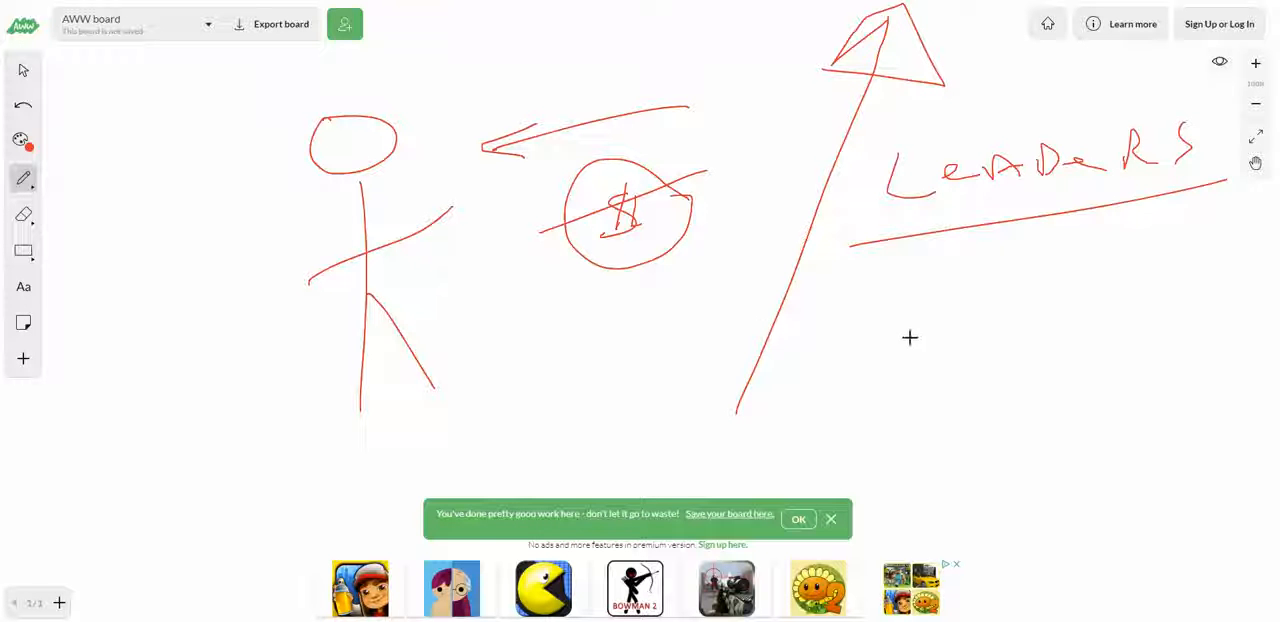
Step: Handwrite DUPLICATE below LEADERS and underline it with a long rising stroke
{"action": "left_click_drag", "start_coordinate": [840, 296], "coordinate": [863, 380]}
{"action": "left_click_drag", "start_coordinate": [843, 294], "coordinate": [850, 382]}
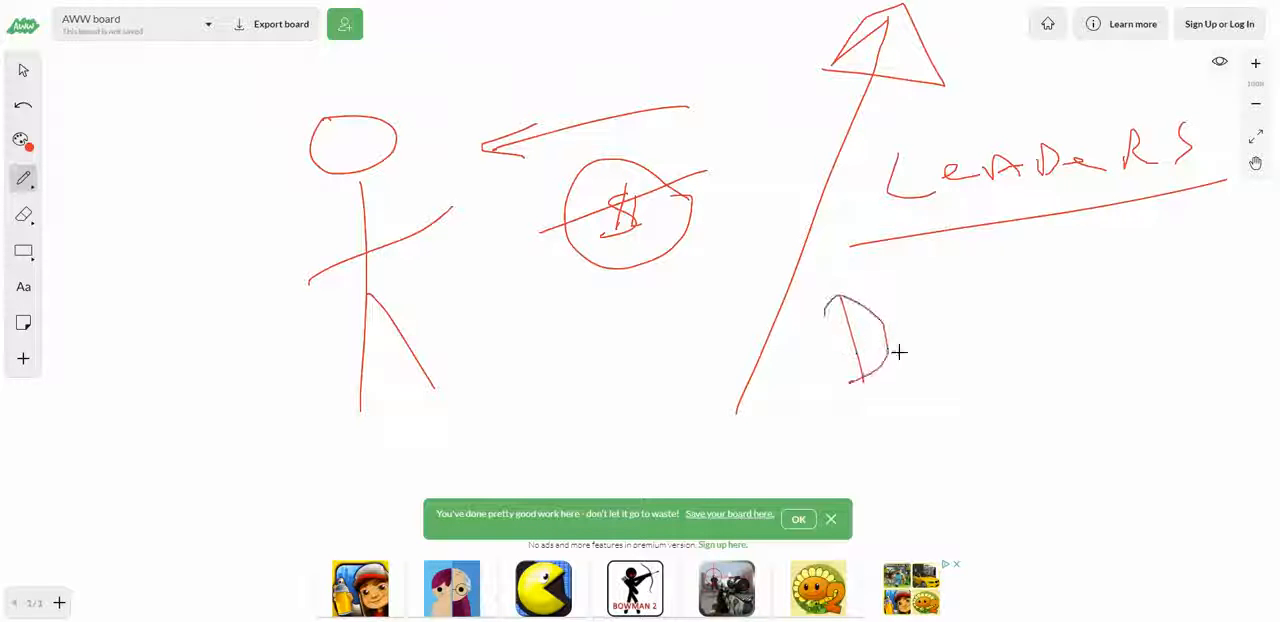
{"action": "mouse_move", "coordinate": [912, 347]}
{"action": "left_mouse_down"}
{"action": "mouse_move", "coordinate": [958, 345]}
{"action": "mouse_move", "coordinate": [979, 318]}
{"action": "mouse_move", "coordinate": [999, 328]}
{"action": "left_mouse_up"}
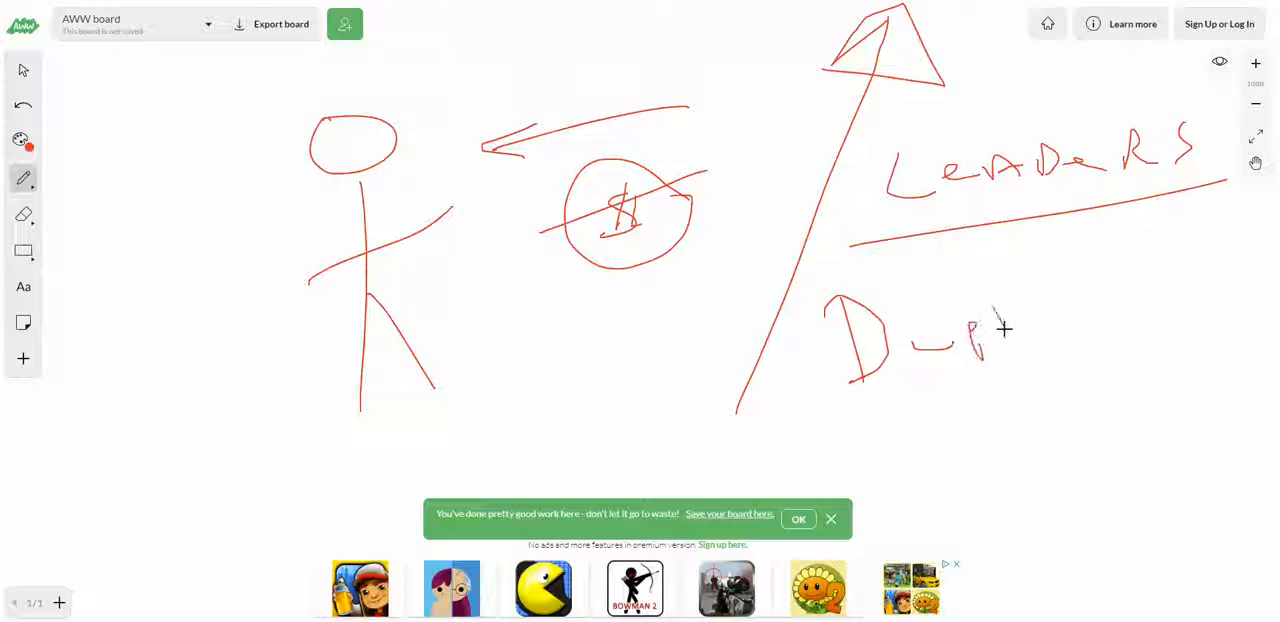
{"action": "mouse_move", "coordinate": [1062, 306]}
{"action": "left_mouse_down"}
{"action": "mouse_move", "coordinate": [1072, 318]}
{"action": "mouse_move", "coordinate": [1089, 297]}
{"action": "mouse_move", "coordinate": [1110, 316]}
{"action": "mouse_move", "coordinate": [1160, 268]}
{"action": "mouse_move", "coordinate": [1142, 310]}
{"action": "mouse_move", "coordinate": [1224, 296]}
{"action": "left_mouse_up"}
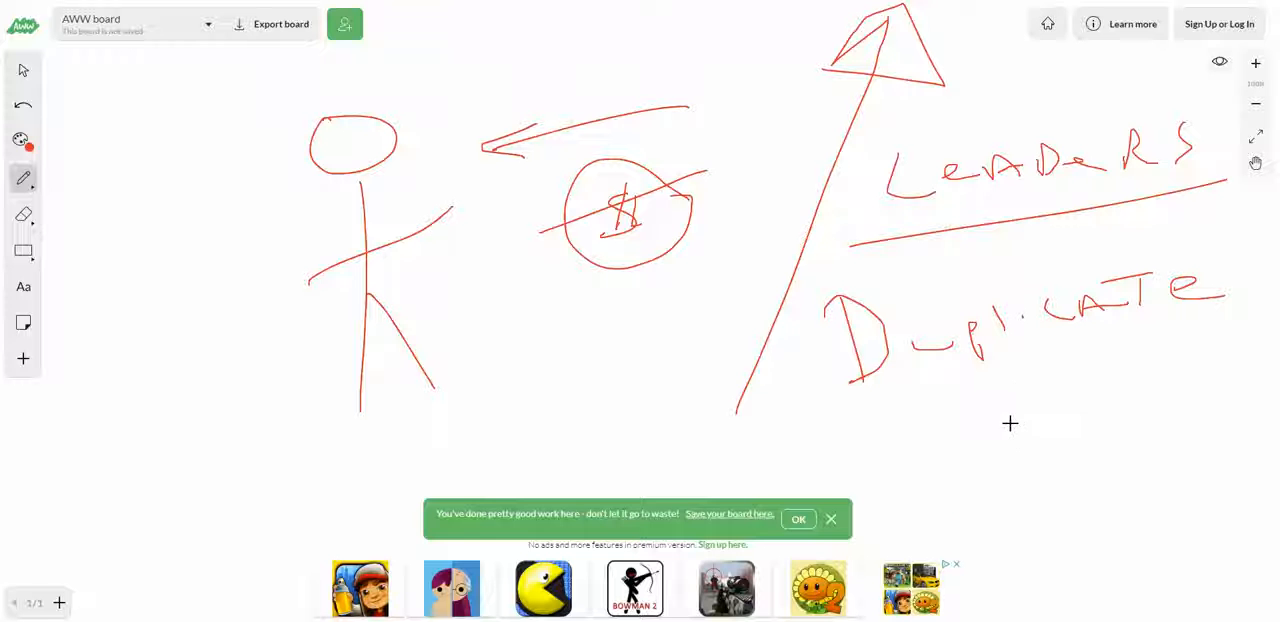
{"action": "mouse_move", "coordinate": [820, 423]}
{"action": "left_mouse_down"}
{"action": "mouse_move", "coordinate": [1046, 360]}
{"action": "mouse_move", "coordinate": [1208, 333]}
{"action": "left_mouse_up"}
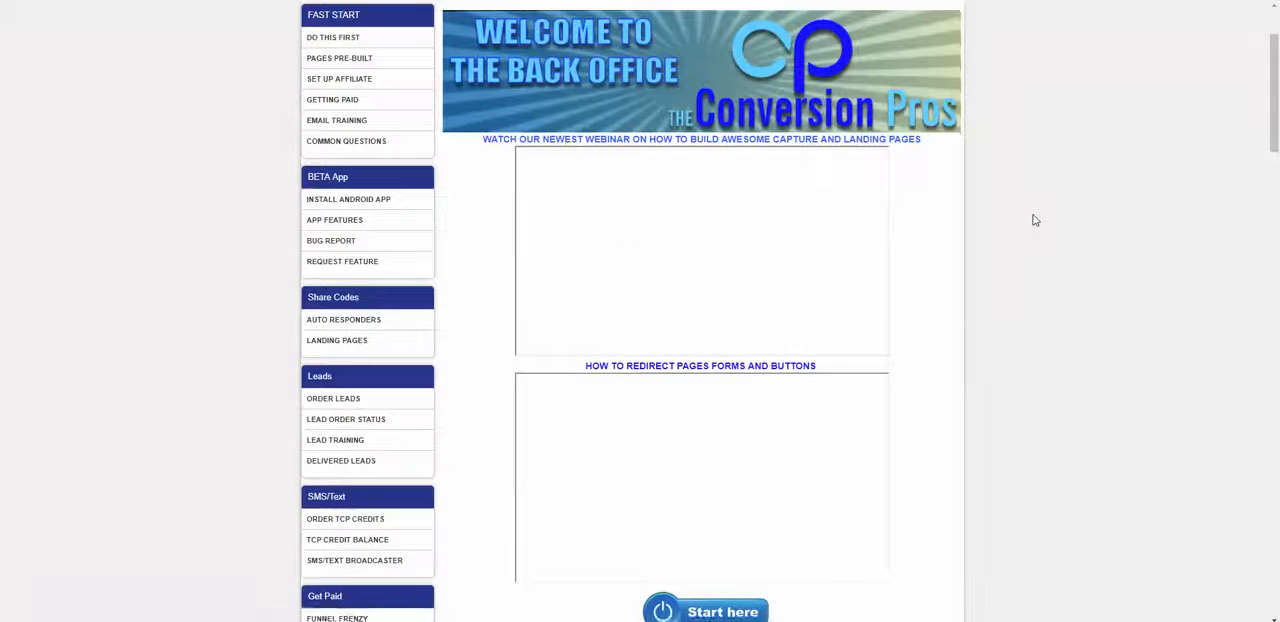
Step: Switch to The Conversion Pros back office, open the Landing Pages share codes, and look through the codes listed by category
{"action": "scroll", "coordinate": [600, 280], "scroll_direction": "down", "scroll_amount": 1}
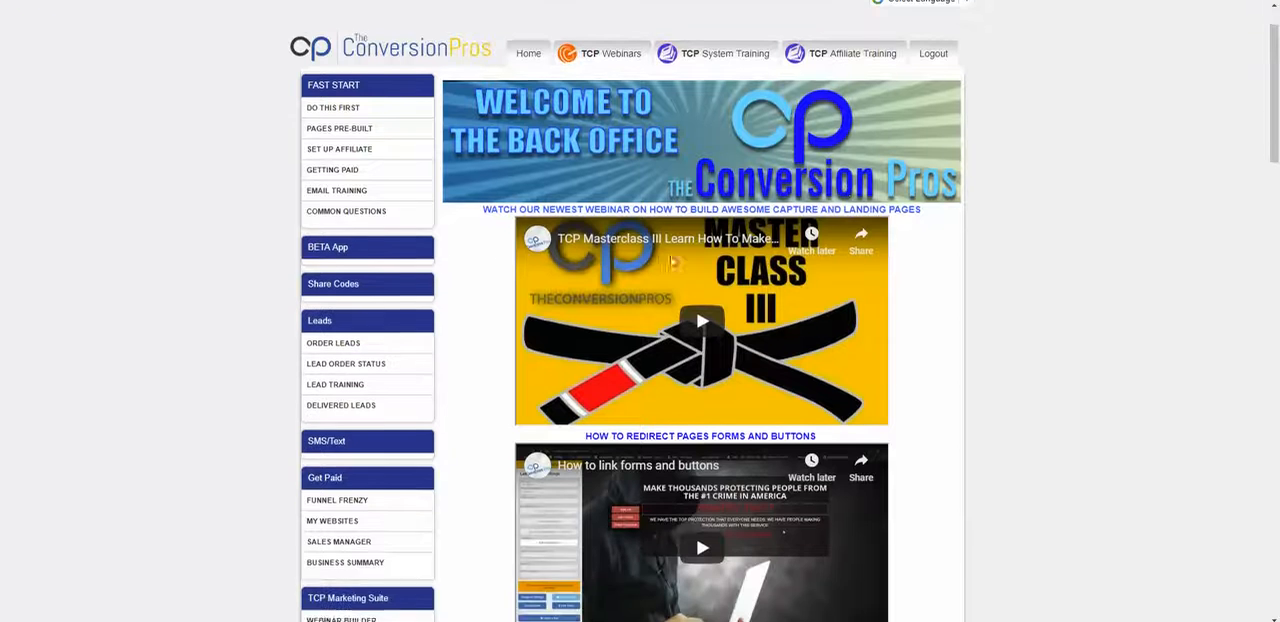
{"action": "left_click", "coordinate": [357, 289]}
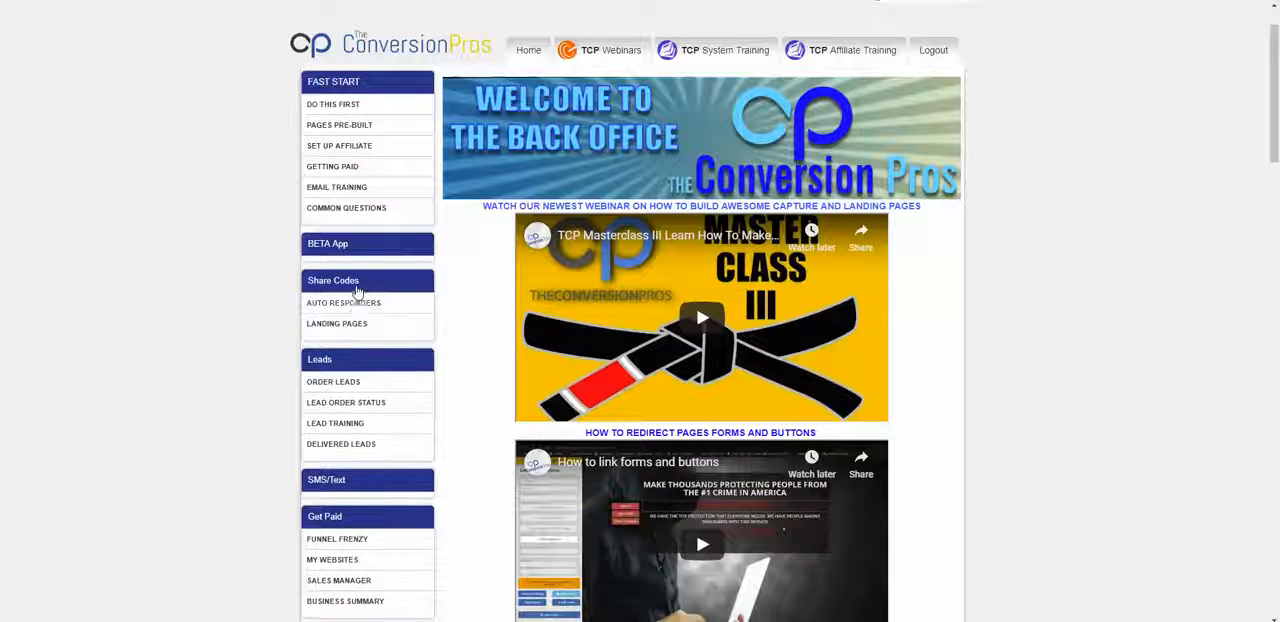
{"action": "left_click", "coordinate": [383, 323]}
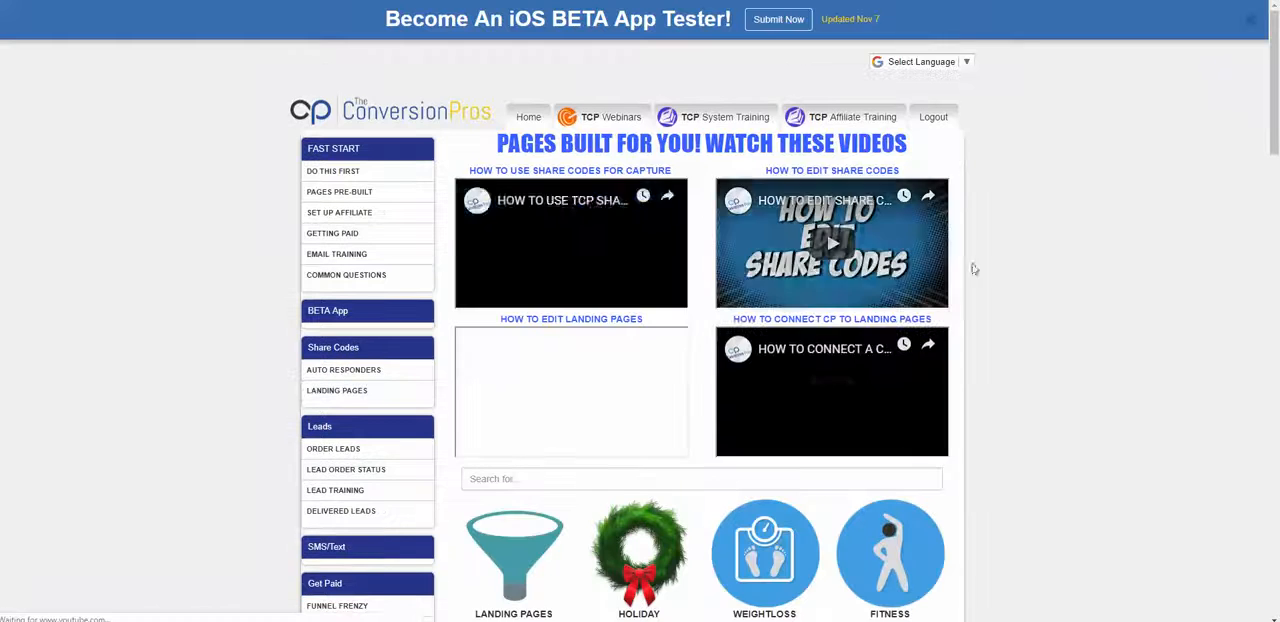
{"action": "scroll", "coordinate": [1106, 241], "scroll_direction": "down", "scroll_amount": 5}
{"action": "scroll", "coordinate": [1106, 241], "scroll_direction": "down", "scroll_amount": 1}
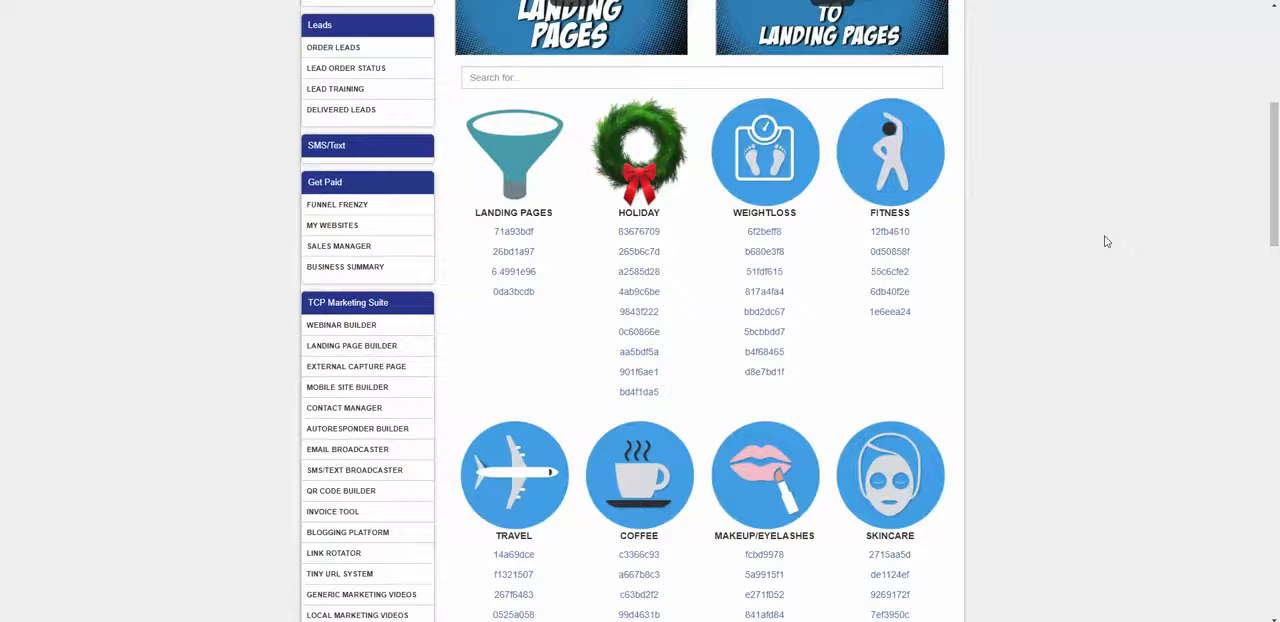
{"action": "scroll", "coordinate": [1106, 241], "scroll_direction": "up", "scroll_amount": 3}
{"action": "scroll", "coordinate": [1106, 238], "scroll_direction": "down", "scroll_amount": 3}
{"action": "scroll", "coordinate": [1133, 370], "scroll_direction": "up", "scroll_amount": 2}
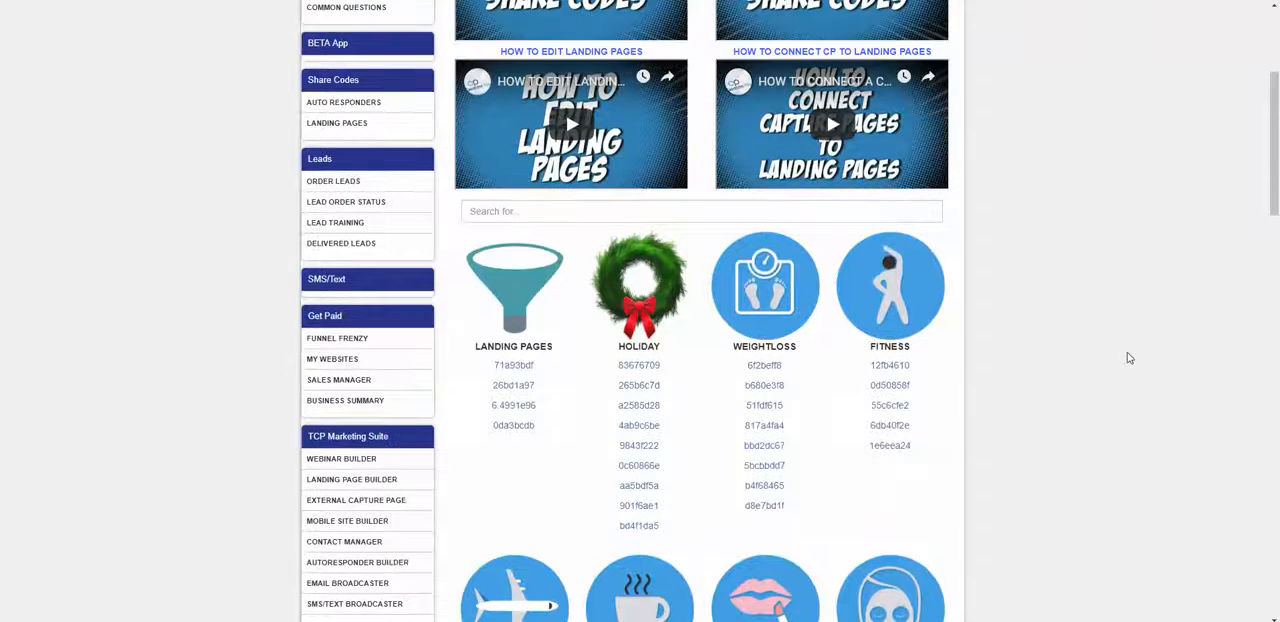
Step: Look through the landing page share codes in the categories from Landing Pages and Holiday to Makeup/Eyelashes and Skincare
{"action": "scroll", "coordinate": [1110, 340], "scroll_direction": "down", "scroll_amount": 5}
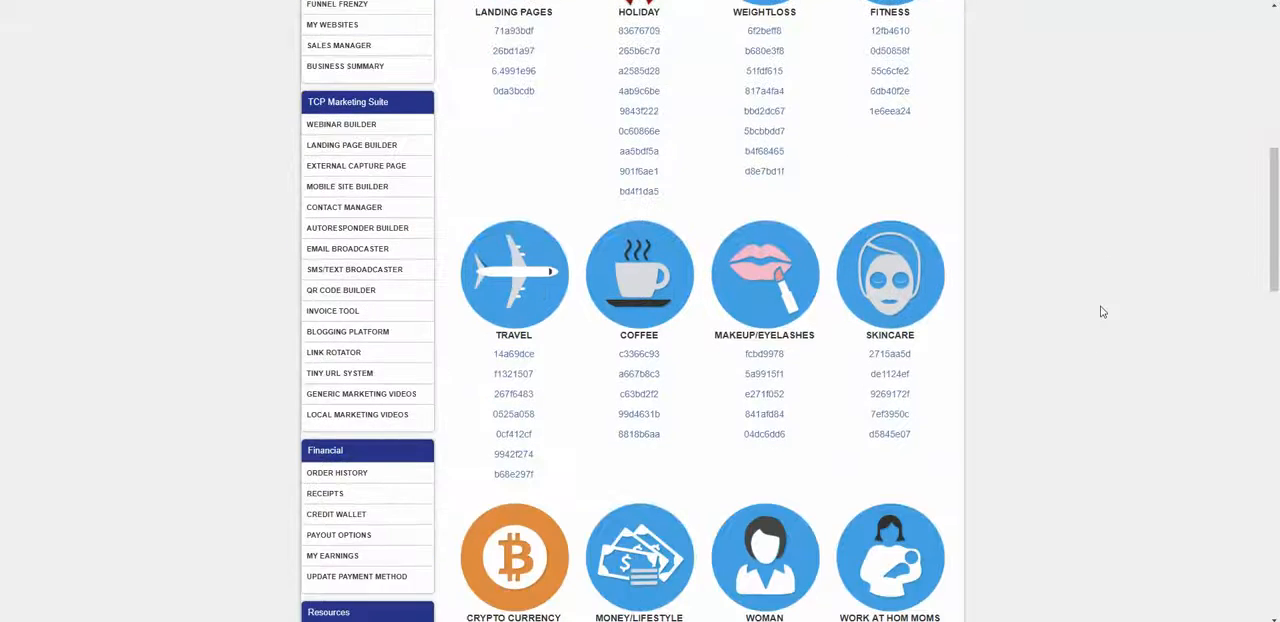
{"action": "scroll", "coordinate": [1104, 314], "scroll_direction": "up", "scroll_amount": 3}
{"action": "scroll", "coordinate": [963, 246], "scroll_direction": "down", "scroll_amount": 1}
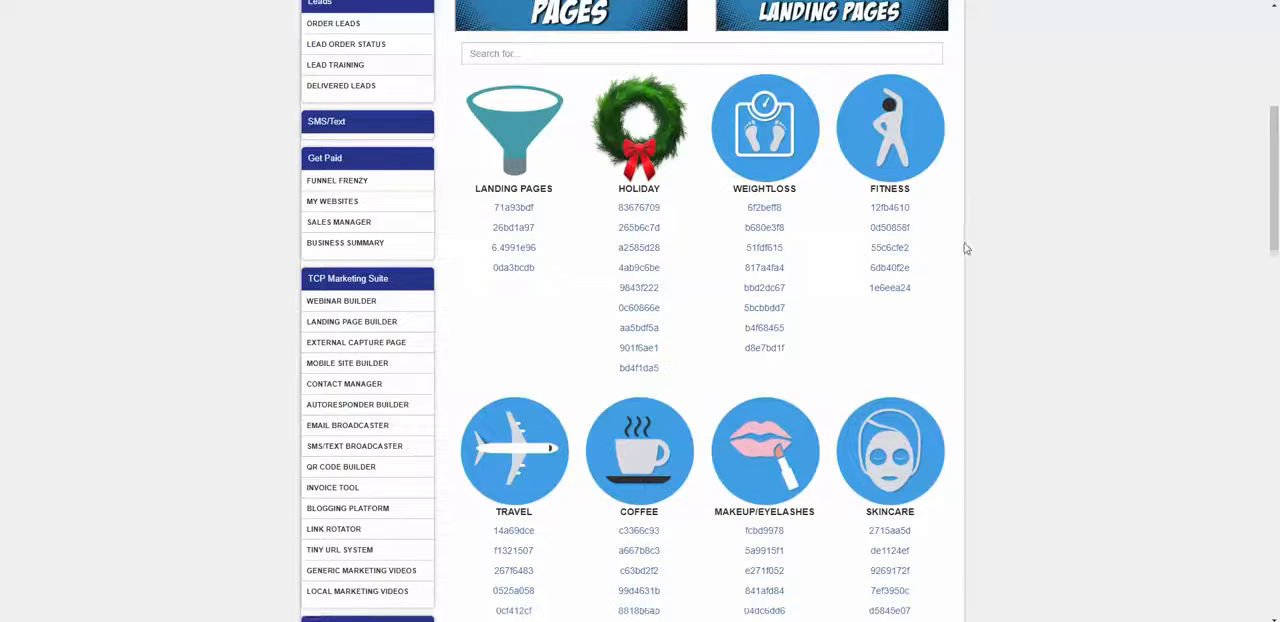
{"action": "scroll", "coordinate": [1012, 241], "scroll_direction": "down", "scroll_amount": 1}
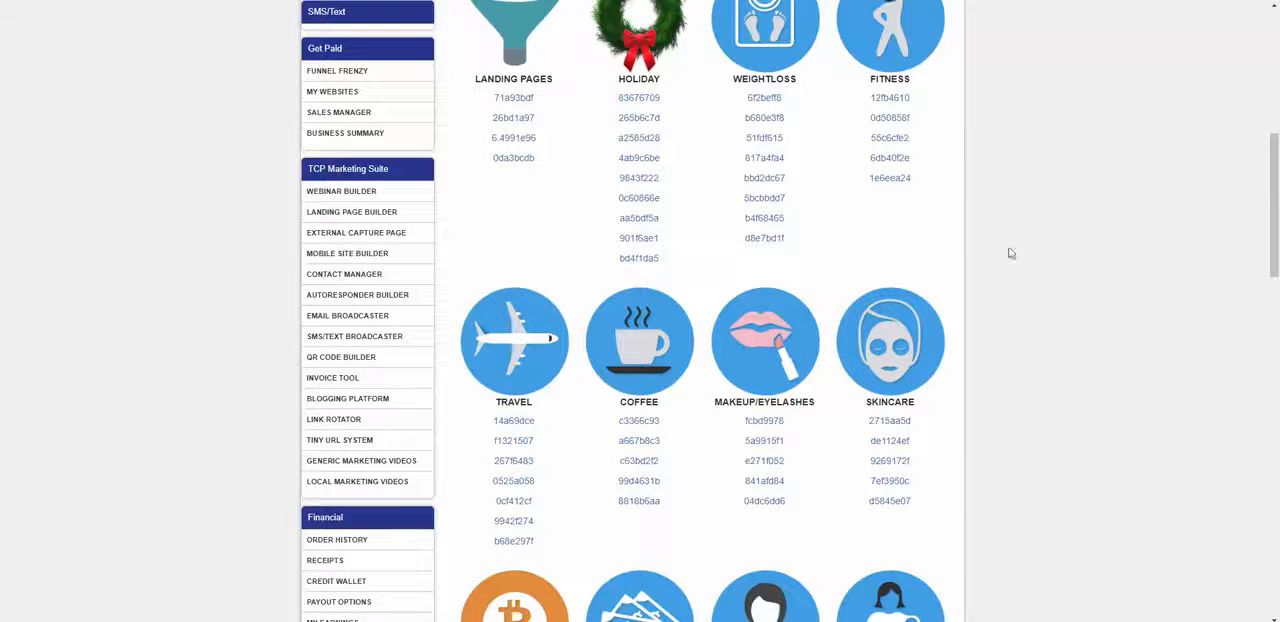
{"action": "scroll", "coordinate": [775, 150], "scroll_direction": "down", "scroll_amount": 1}
{"action": "scroll", "coordinate": [840, 245], "scroll_direction": "up", "scroll_amount": 2}
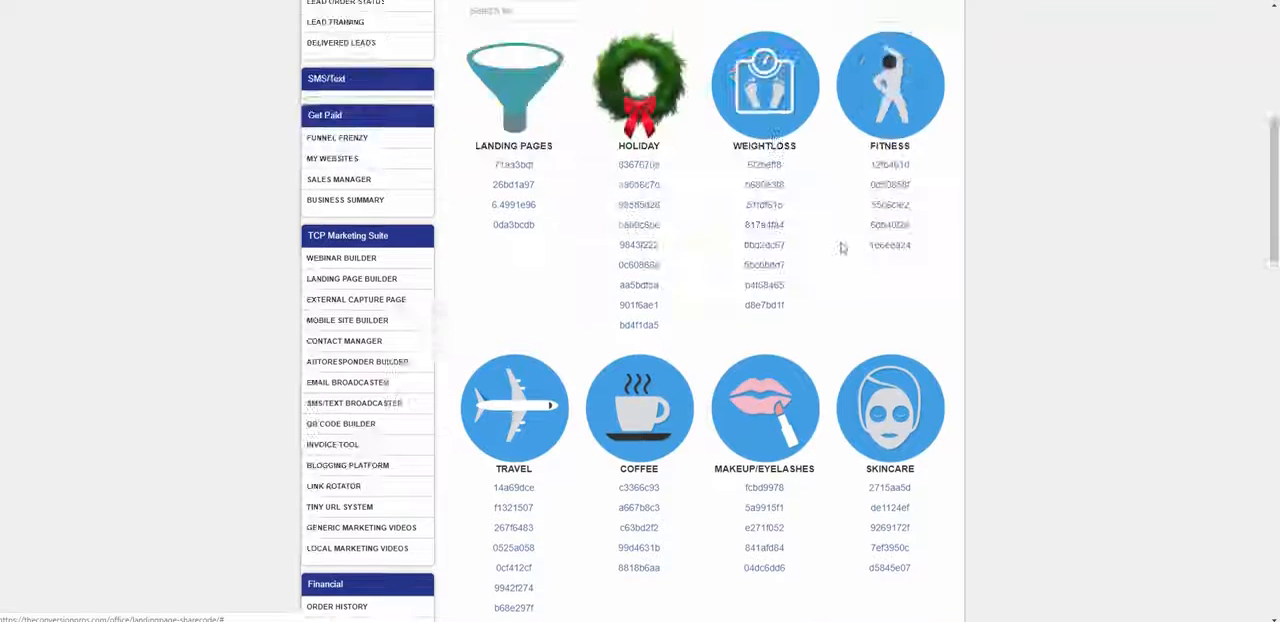
{"action": "scroll", "coordinate": [840, 252], "scroll_direction": "down", "scroll_amount": 2}
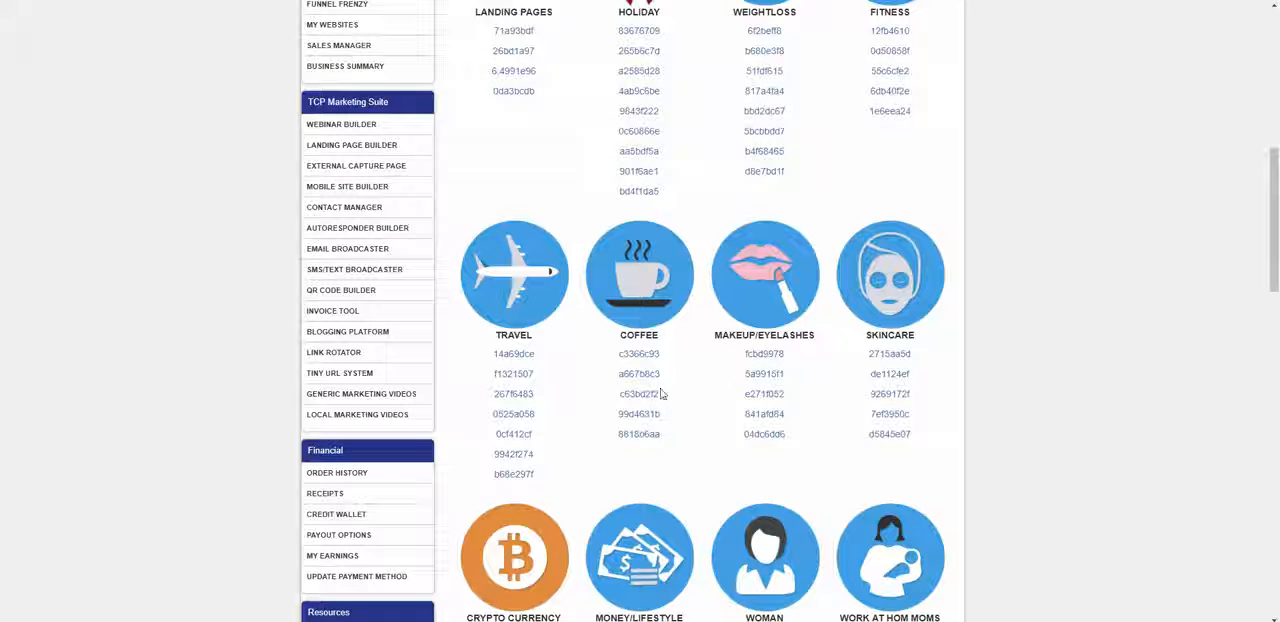
{"action": "scroll", "coordinate": [907, 238], "scroll_direction": "up", "scroll_amount": 4}
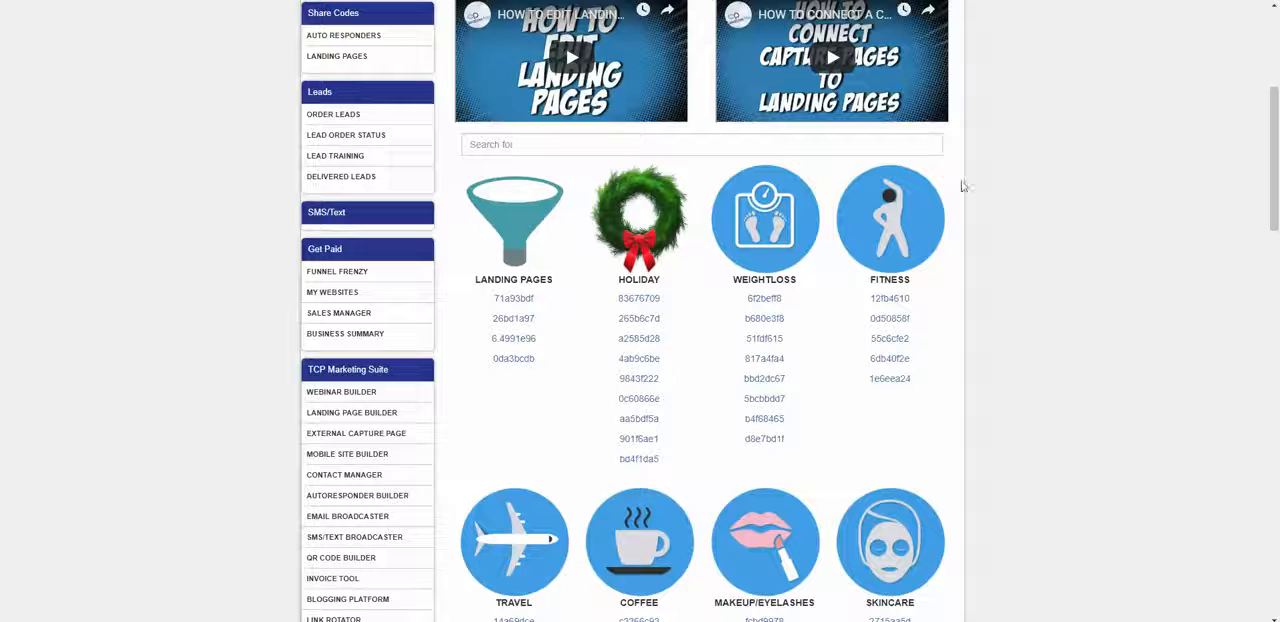
{"action": "scroll", "coordinate": [974, 386], "scroll_direction": "down", "scroll_amount": 1}
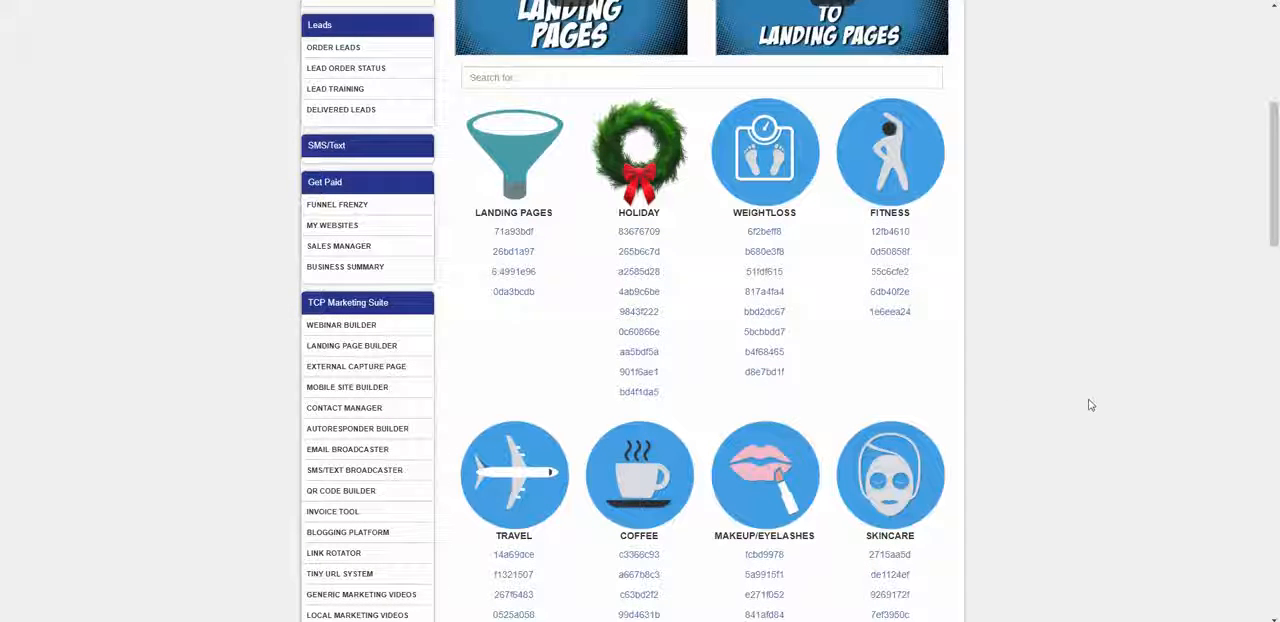
Step: Examine the remaining share code categories, from Crypto Currency and Money/Lifestyle down to Credit Repair, Social Networks and Medical Hemp
{"action": "scroll", "coordinate": [1071, 359], "scroll_direction": "down", "scroll_amount": 6}
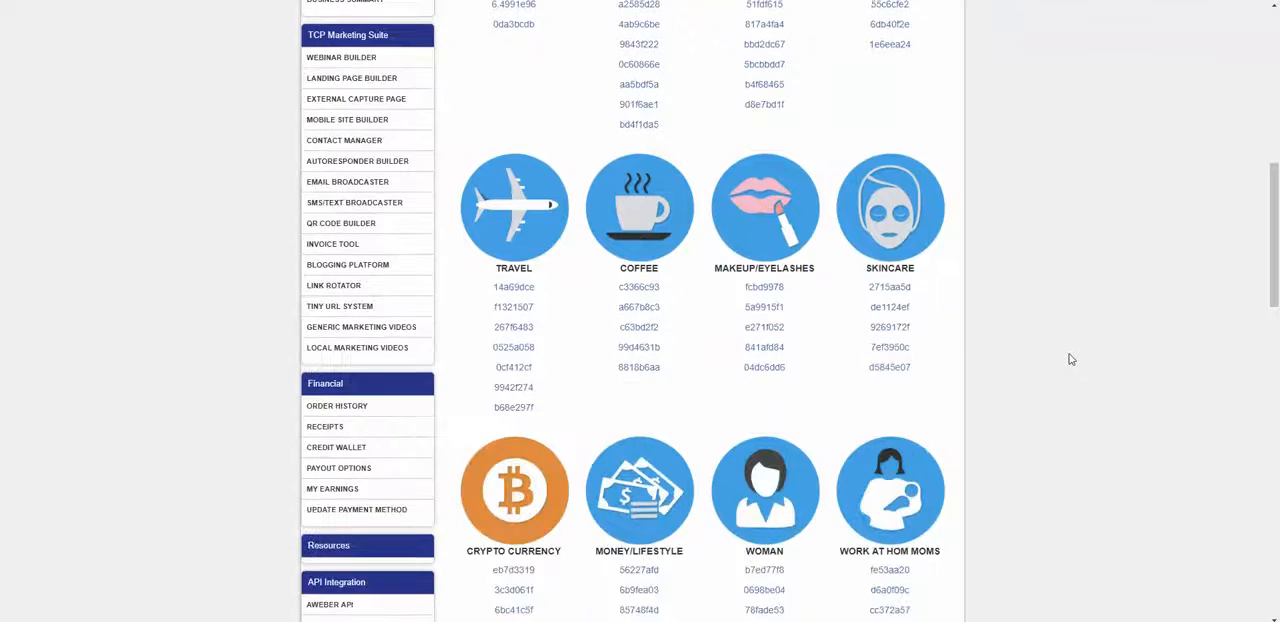
{"action": "scroll", "coordinate": [1071, 359], "scroll_direction": "down", "scroll_amount": 2}
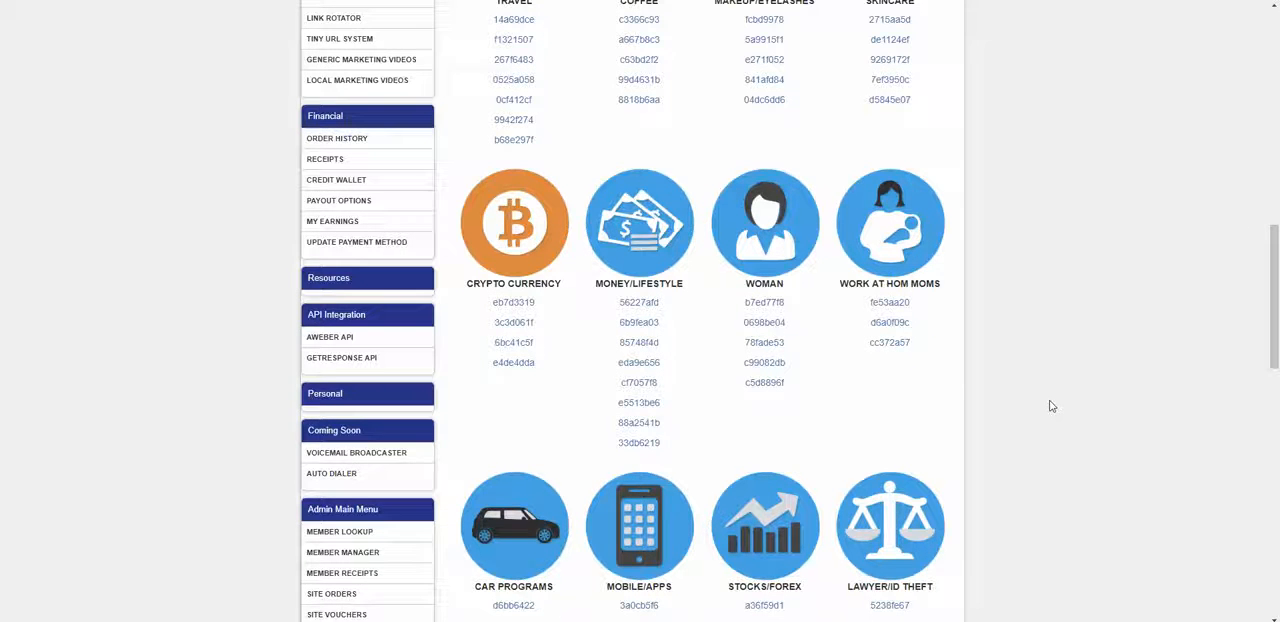
{"action": "scroll", "coordinate": [1051, 405], "scroll_direction": "up", "scroll_amount": 2}
{"action": "scroll", "coordinate": [809, 320], "scroll_direction": "down", "scroll_amount": 2}
{"action": "scroll", "coordinate": [923, 354], "scroll_direction": "down", "scroll_amount": 2}
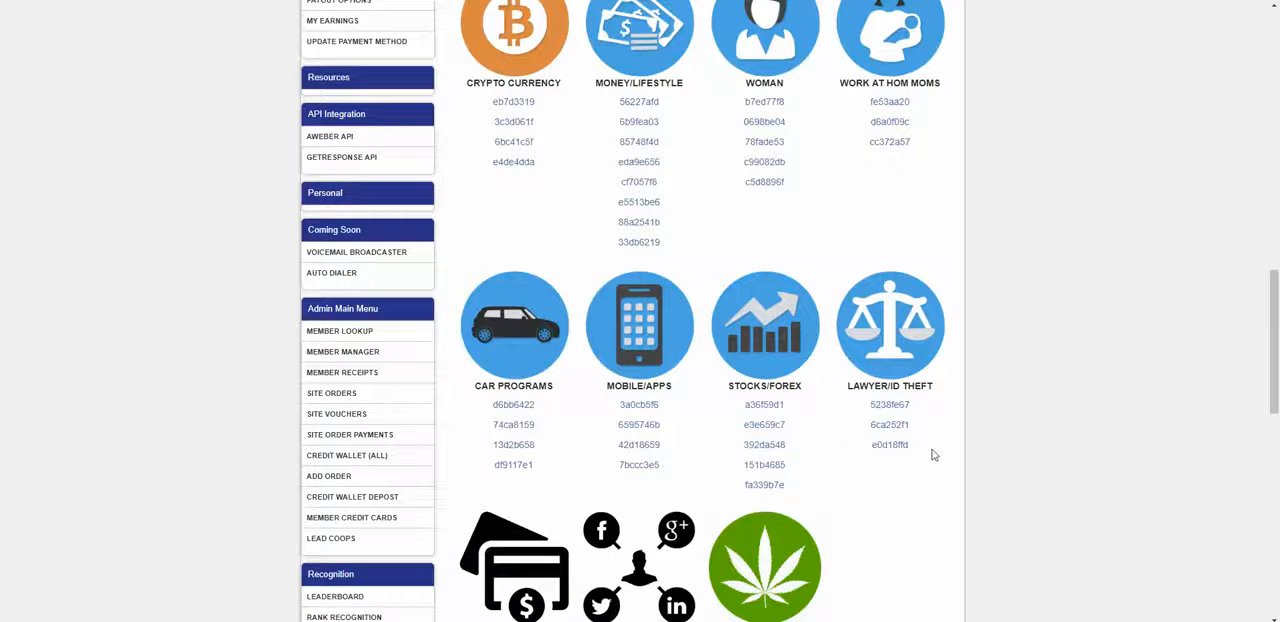
{"action": "scroll", "coordinate": [932, 455], "scroll_direction": "up", "scroll_amount": 7}
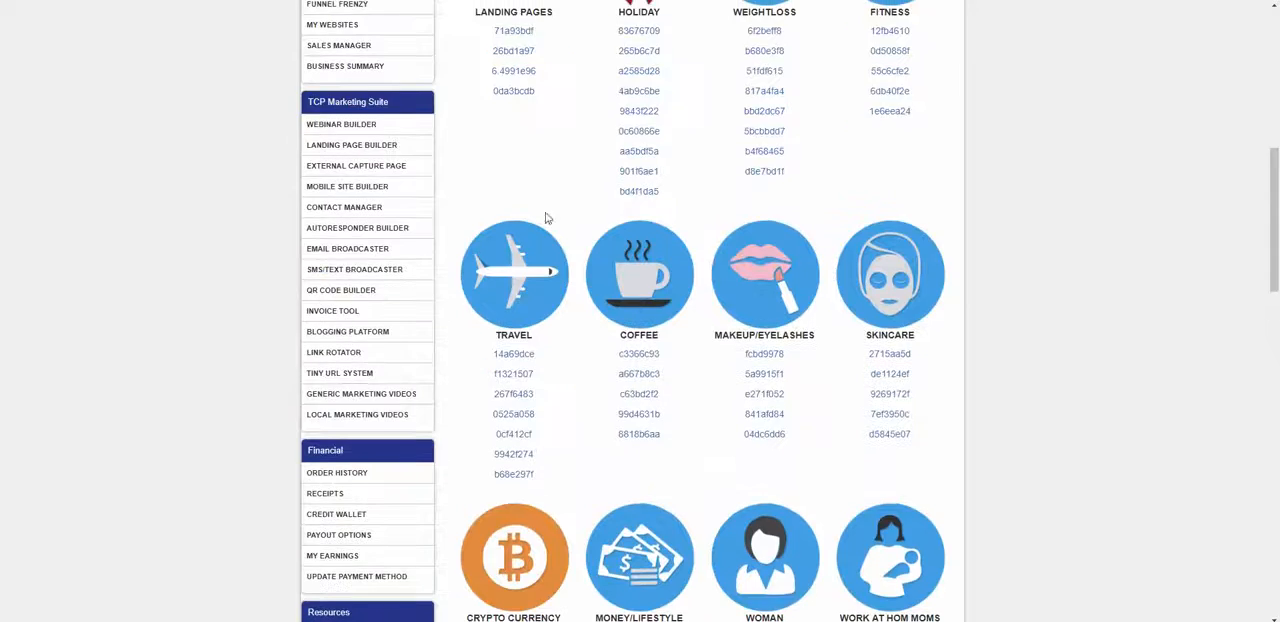
{"action": "scroll", "coordinate": [930, 330], "scroll_direction": "down", "scroll_amount": 10}
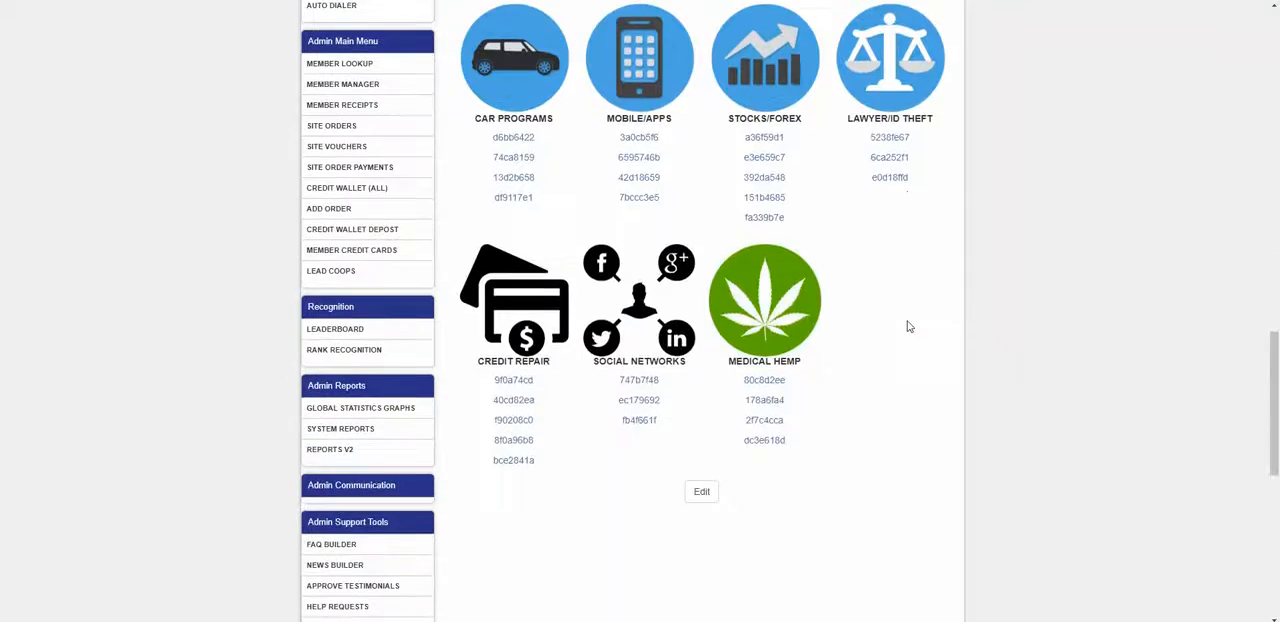
{"action": "scroll", "coordinate": [912, 336], "scroll_direction": "up", "scroll_amount": 6}
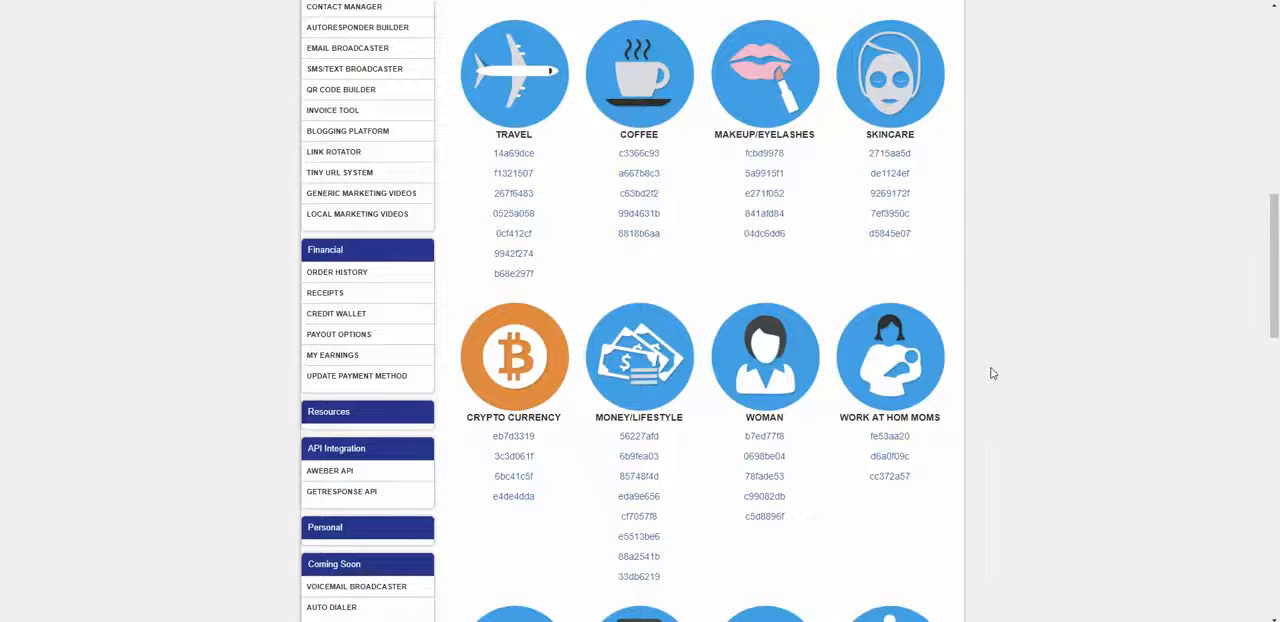
Step: Return to the first share code categories and review the Landing Pages, Holiday, Weightloss and Fitness codes again
{"action": "scroll", "coordinate": [1063, 357], "scroll_direction": "up", "scroll_amount": 4}
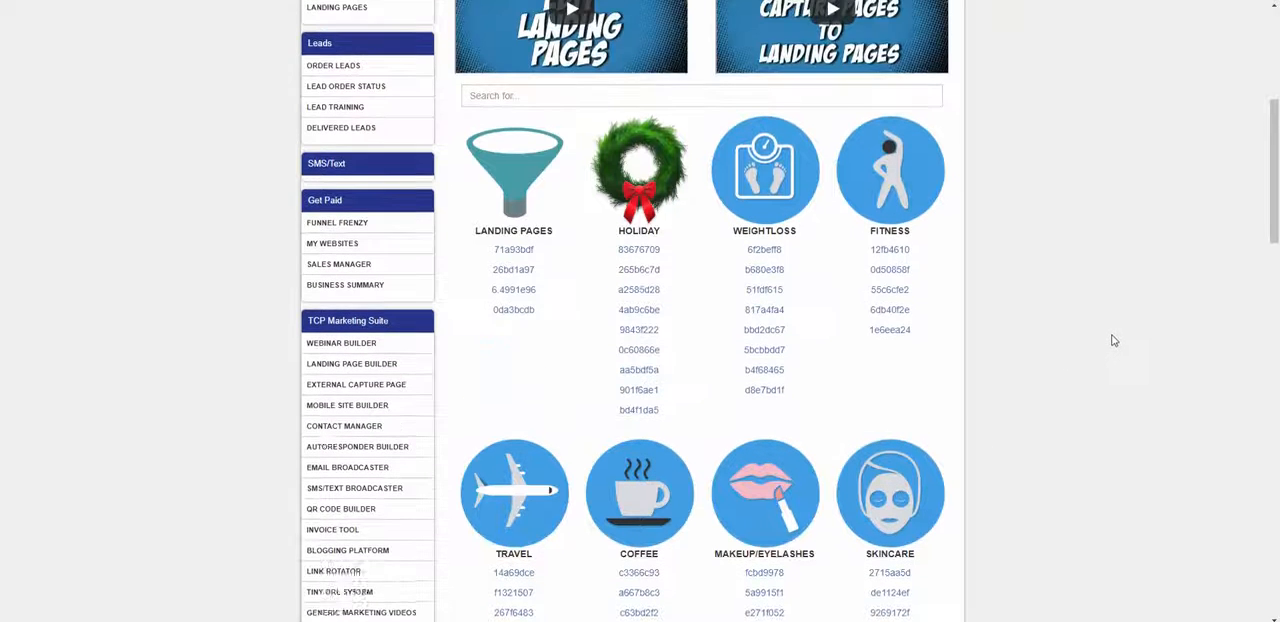
{"action": "scroll", "coordinate": [1114, 341], "scroll_direction": "down", "scroll_amount": 2}
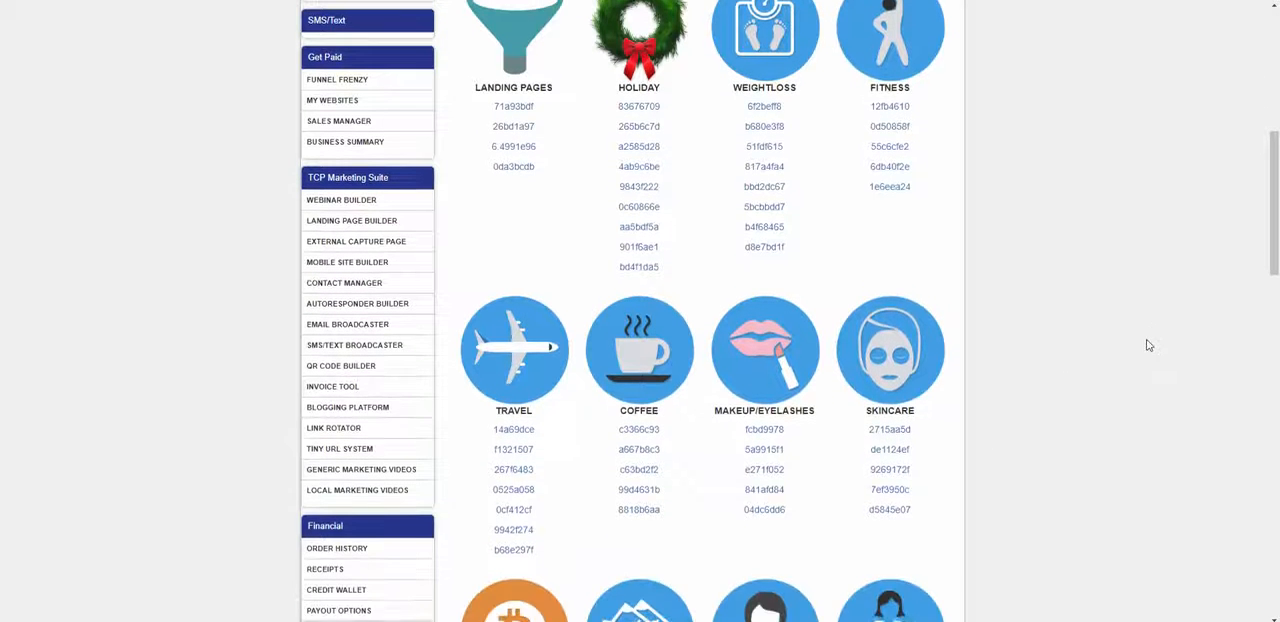
{"action": "scroll", "coordinate": [1149, 345], "scroll_direction": "up", "scroll_amount": 1}
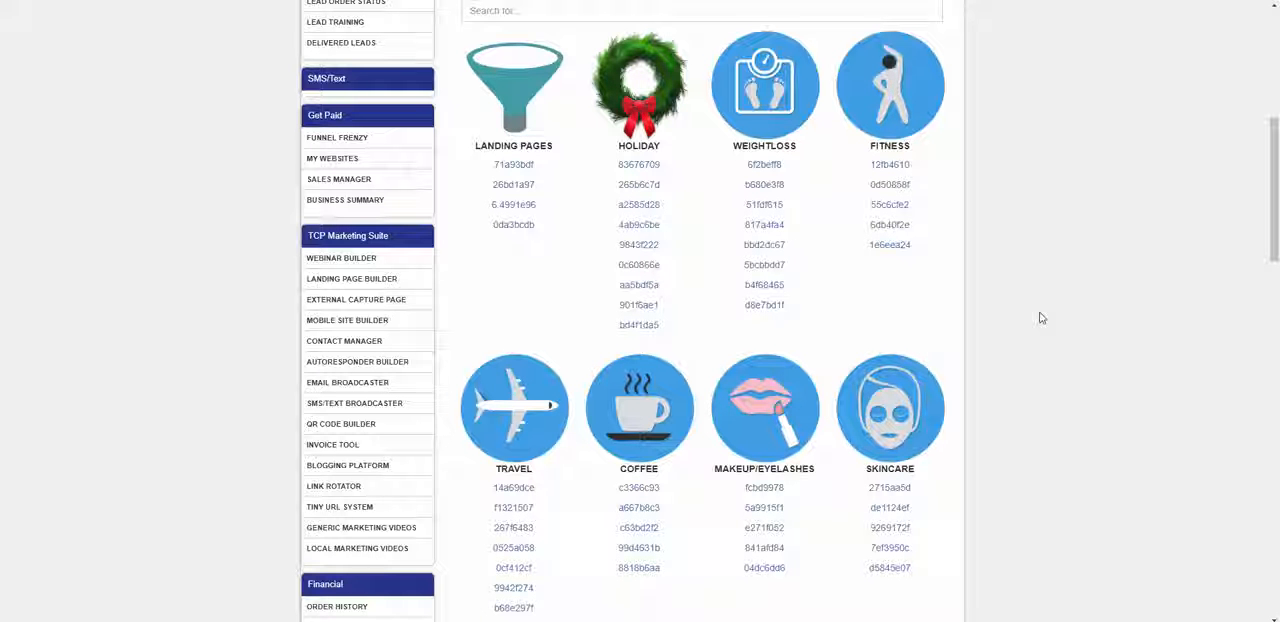
{"action": "scroll", "coordinate": [1117, 240], "scroll_direction": "down", "scroll_amount": 2}
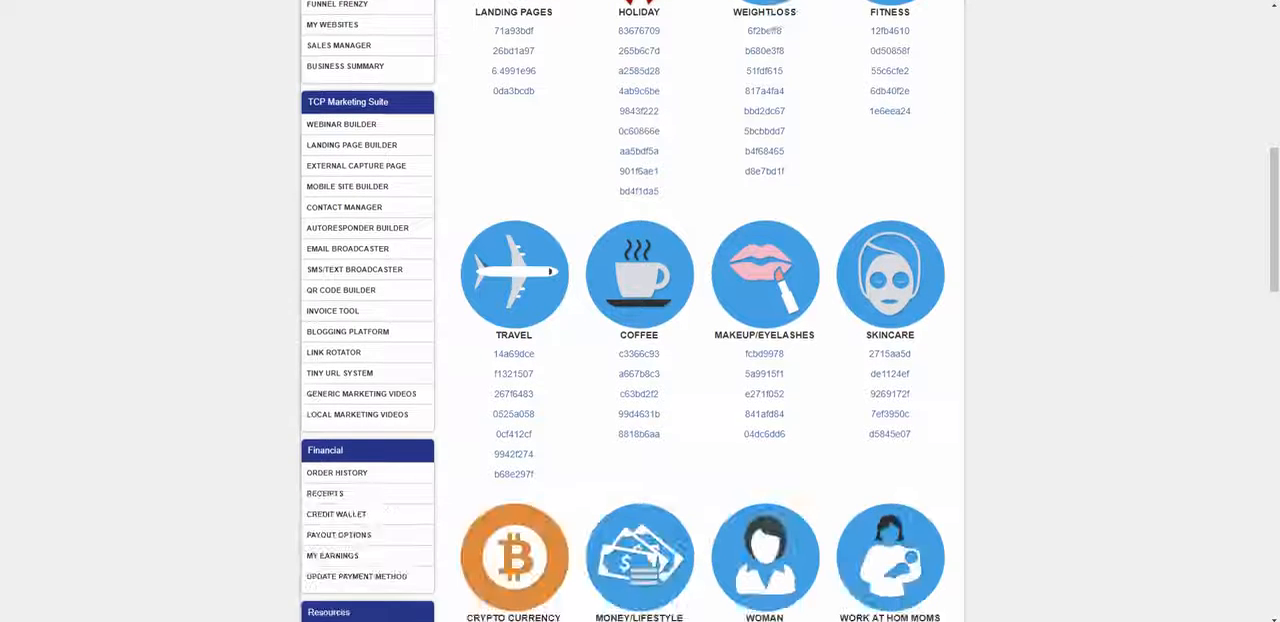
{"action": "scroll", "coordinate": [1228, 352], "scroll_direction": "up", "scroll_amount": 1}
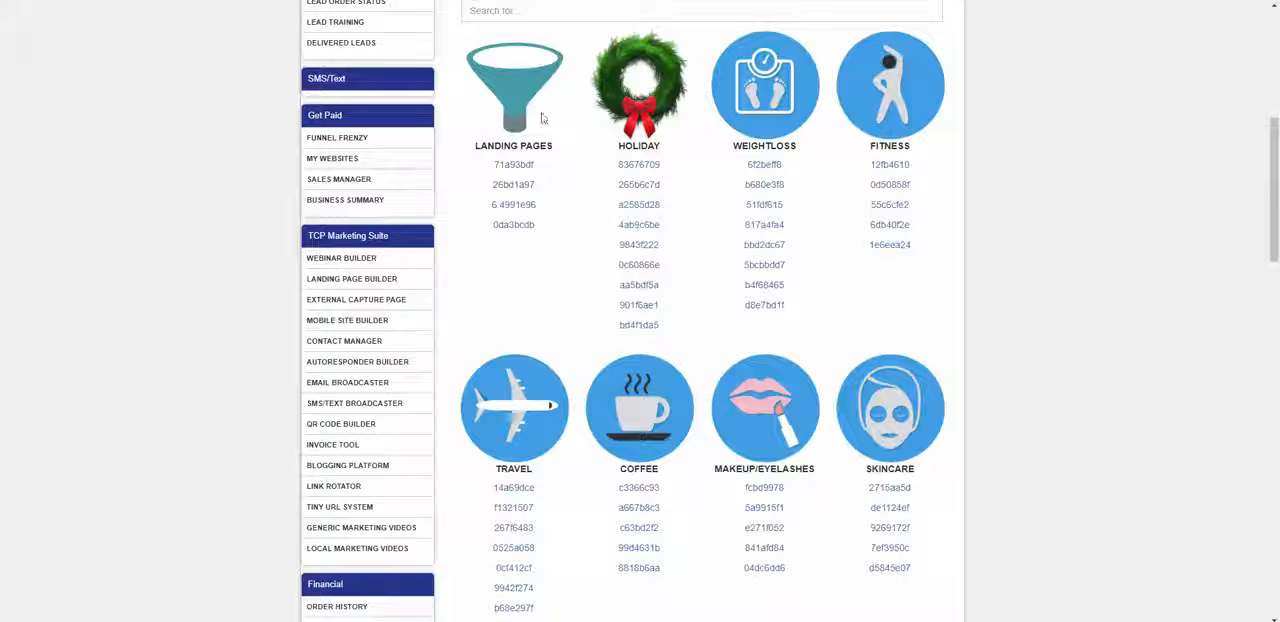
{"action": "scroll", "coordinate": [588, 188], "scroll_direction": "down", "scroll_amount": 1}
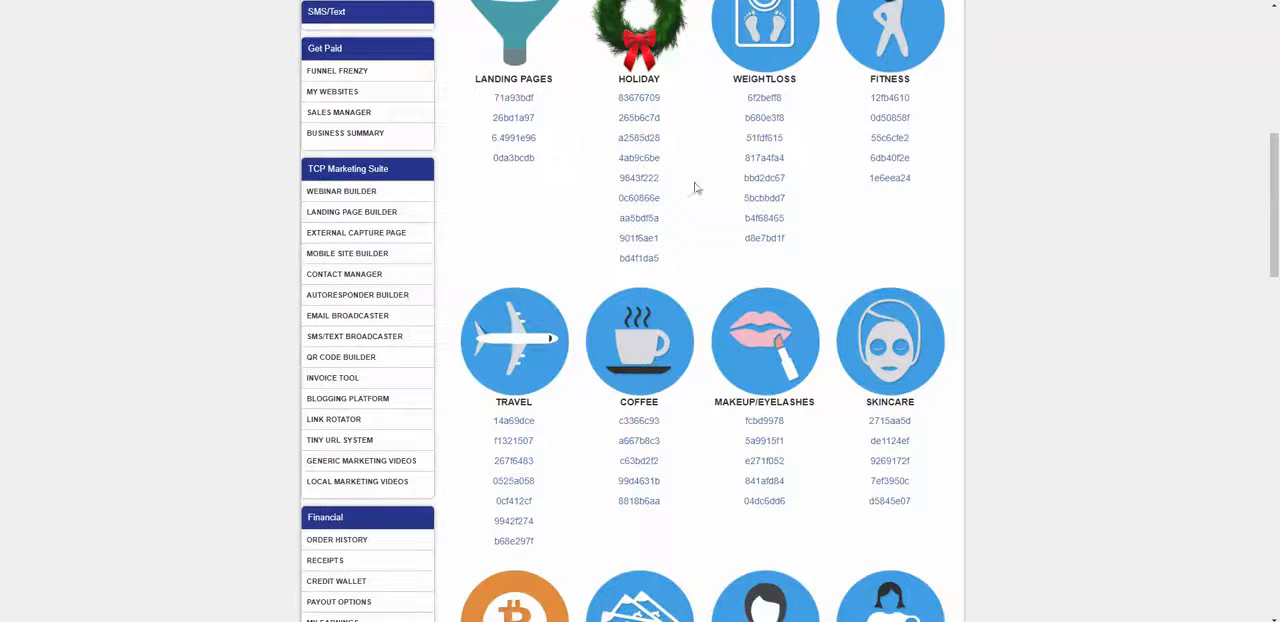
{"action": "scroll", "coordinate": [726, 194], "scroll_direction": "up", "scroll_amount": 2}
Step: Preview the landing page behind the Travel share code f1321507
{"action": "scroll", "coordinate": [1127, 228], "scroll_direction": "down", "scroll_amount": 4}
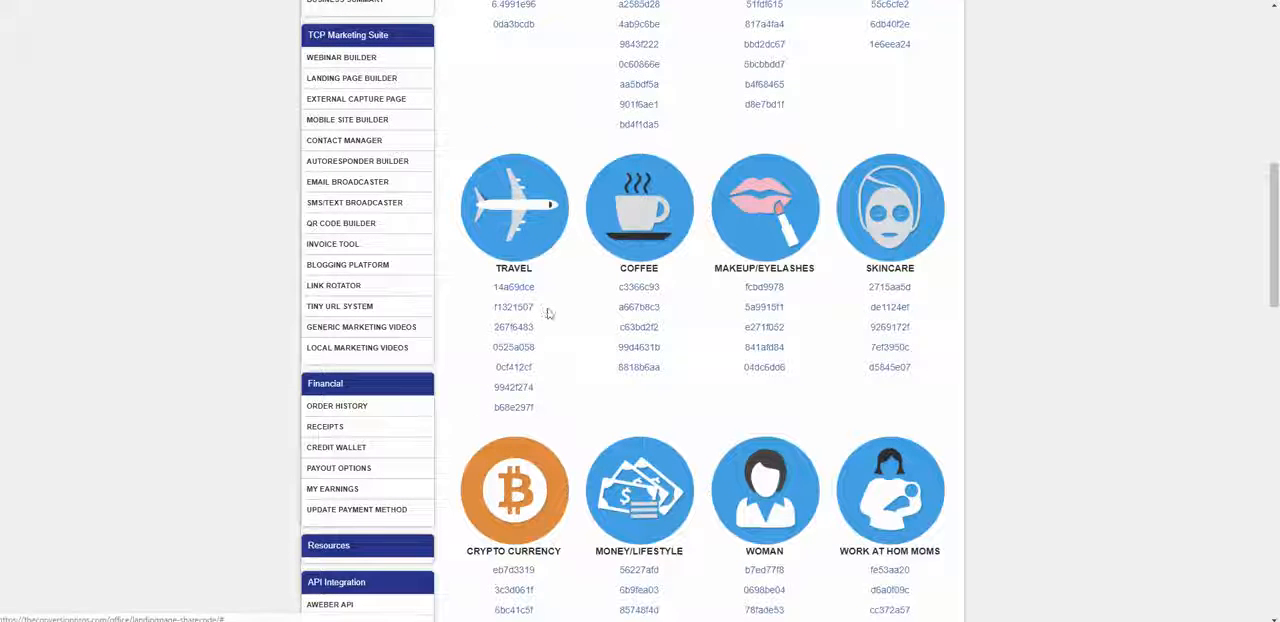
{"action": "left_click", "coordinate": [513, 308]}
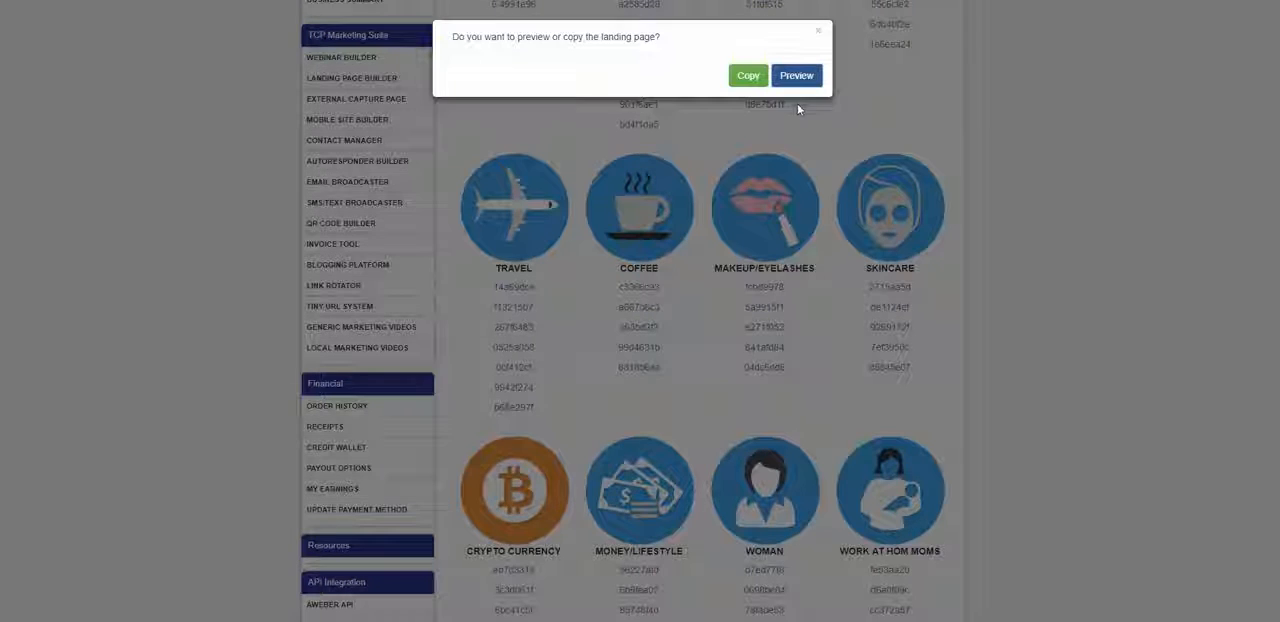
{"action": "left_click", "coordinate": [802, 76]}
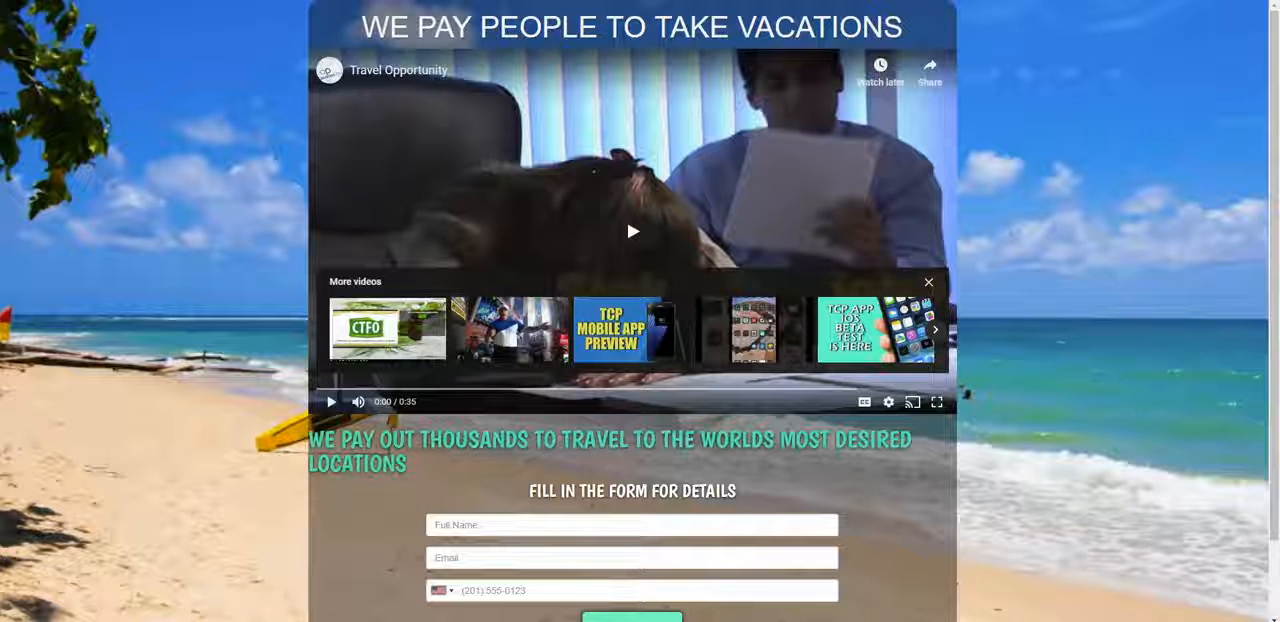
Step: Look over the previewed vacation landing page, closing the suggested videos on its player, and reload the page
{"action": "scroll", "coordinate": [894, 169], "scroll_direction": "down", "scroll_amount": 1}
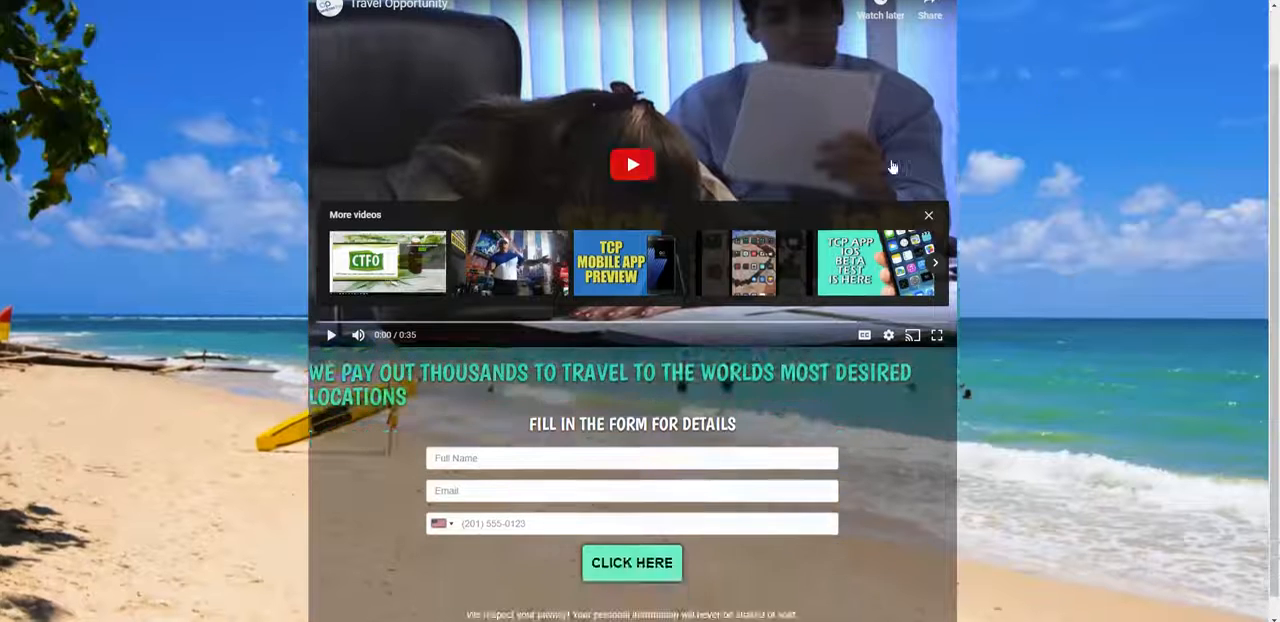
{"action": "scroll", "coordinate": [894, 169], "scroll_direction": "up", "scroll_amount": 1}
{"action": "left_click", "coordinate": [926, 285]}
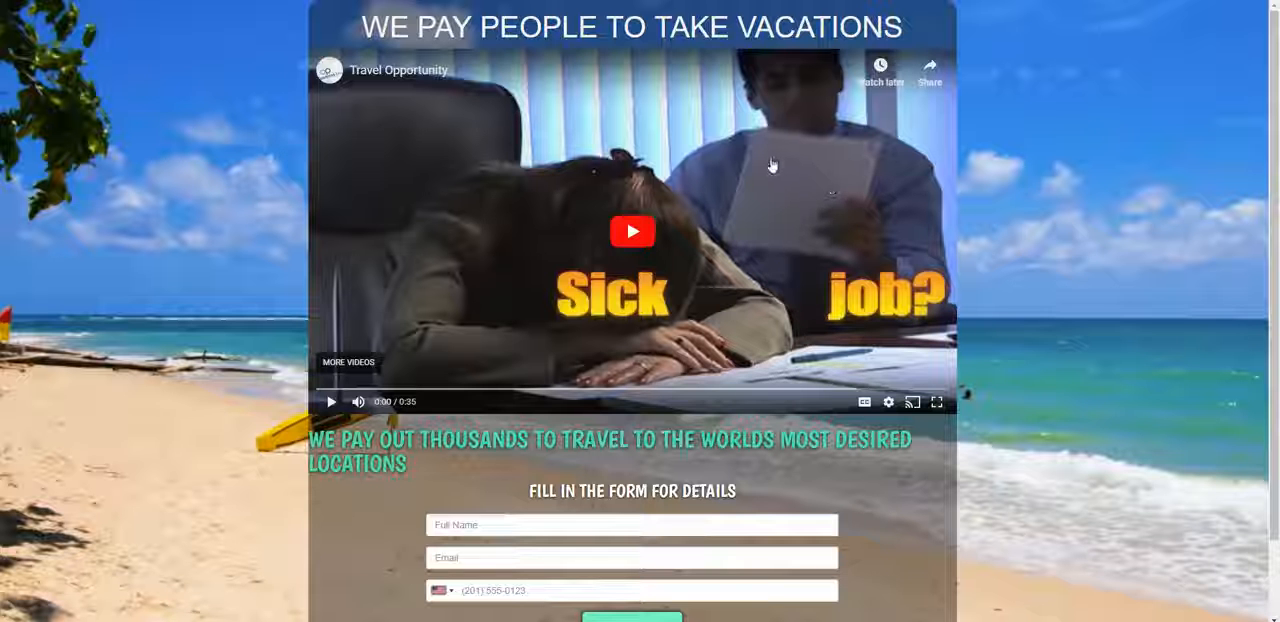
{"action": "scroll", "coordinate": [772, 166], "scroll_direction": "down", "scroll_amount": 1}
{"action": "key", "text": "F5"}
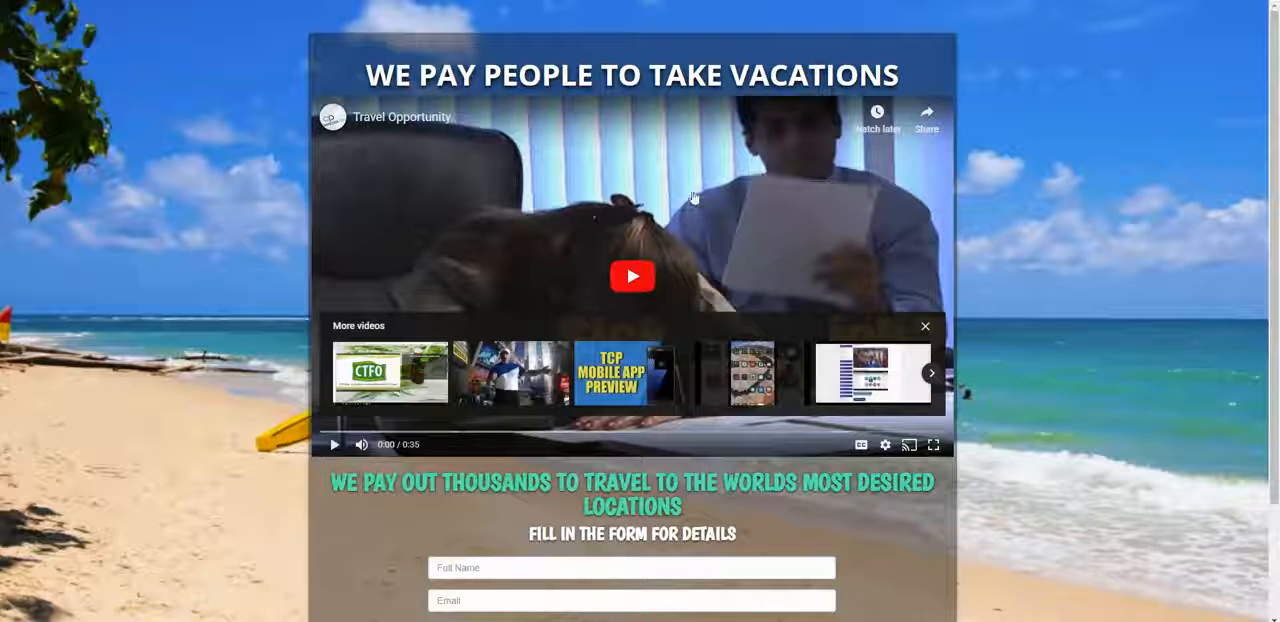
Step: Play the Travel Opportunity video to about 0:08, pause it and close the suggested videos
{"action": "left_click", "coordinate": [633, 280]}
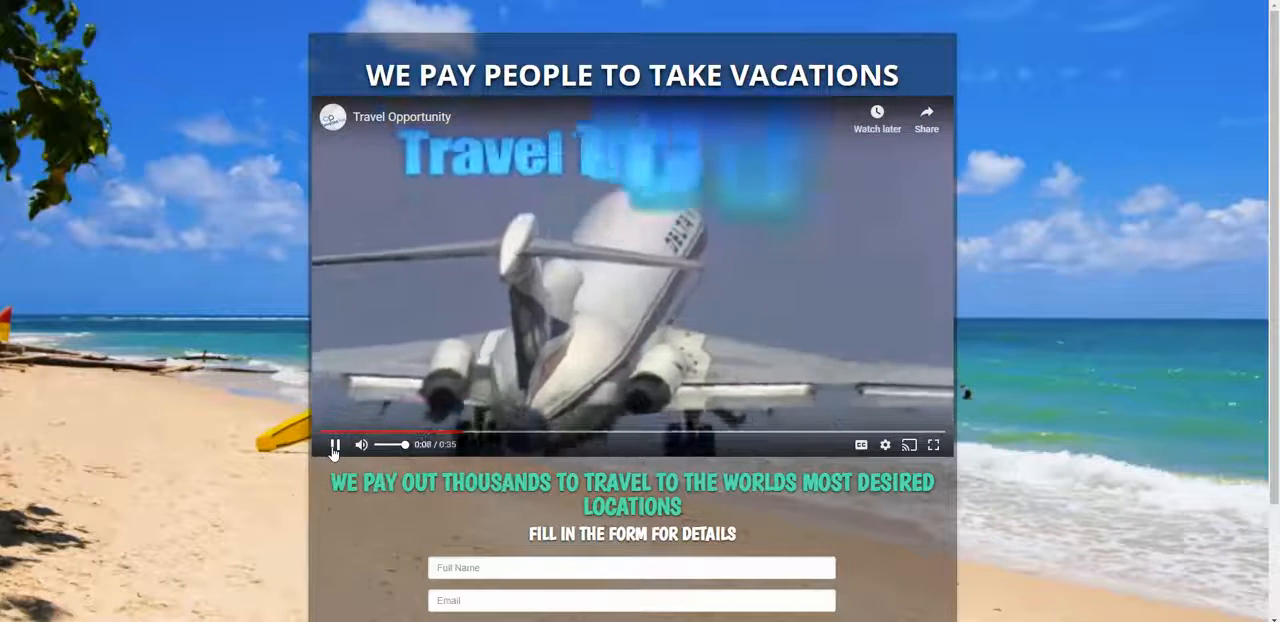
{"action": "left_click", "coordinate": [333, 451]}
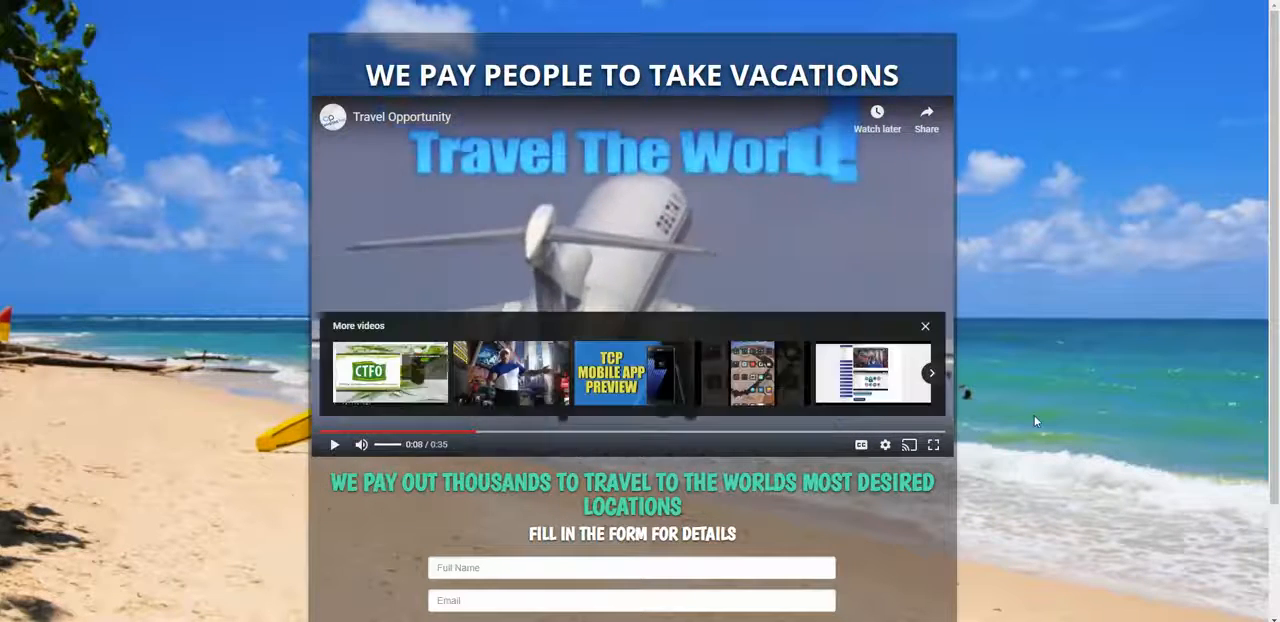
{"action": "left_click", "coordinate": [926, 327]}
Step: Examine the vacation landing page from its headline and video down to the contact form and privacy note
{"action": "scroll", "coordinate": [680, 135], "scroll_direction": "down", "scroll_amount": 1}
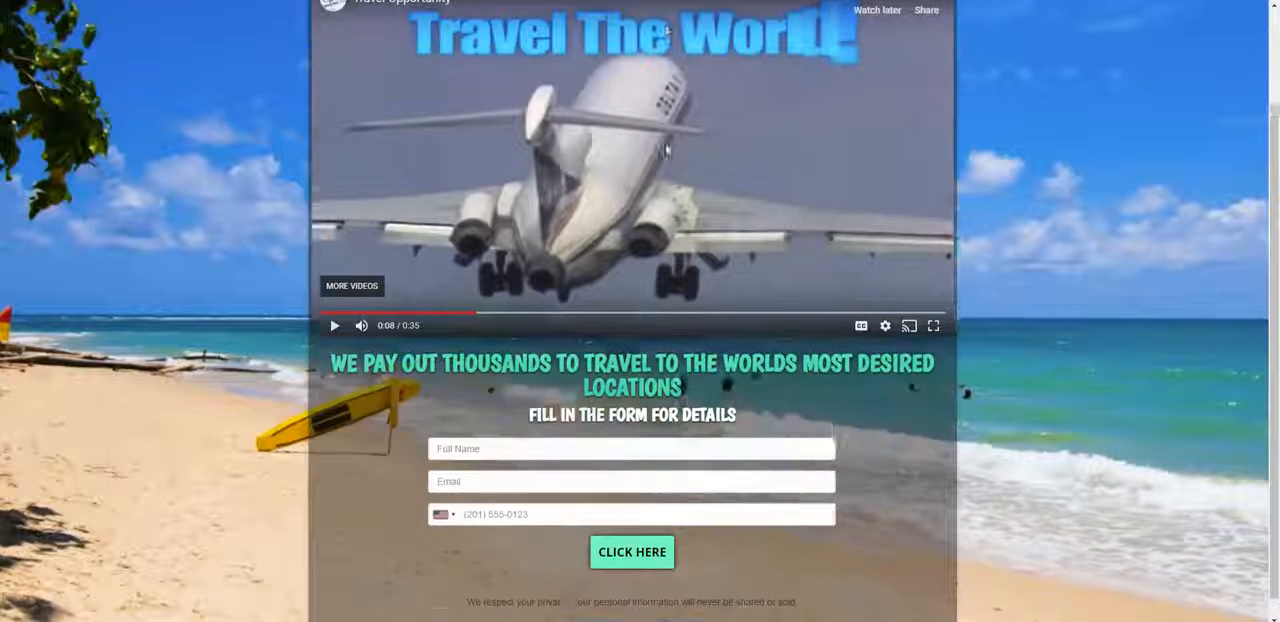
{"action": "scroll", "coordinate": [716, 148], "scroll_direction": "up", "scroll_amount": 1}
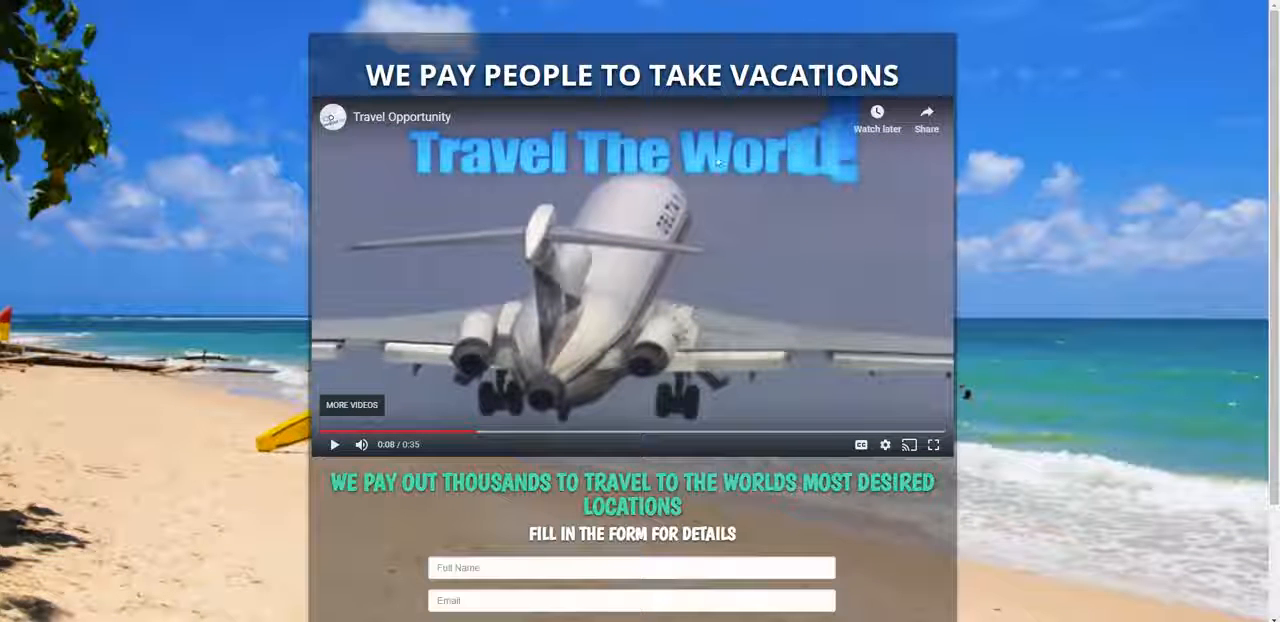
{"action": "scroll", "coordinate": [863, 168], "scroll_direction": "down", "scroll_amount": 1}
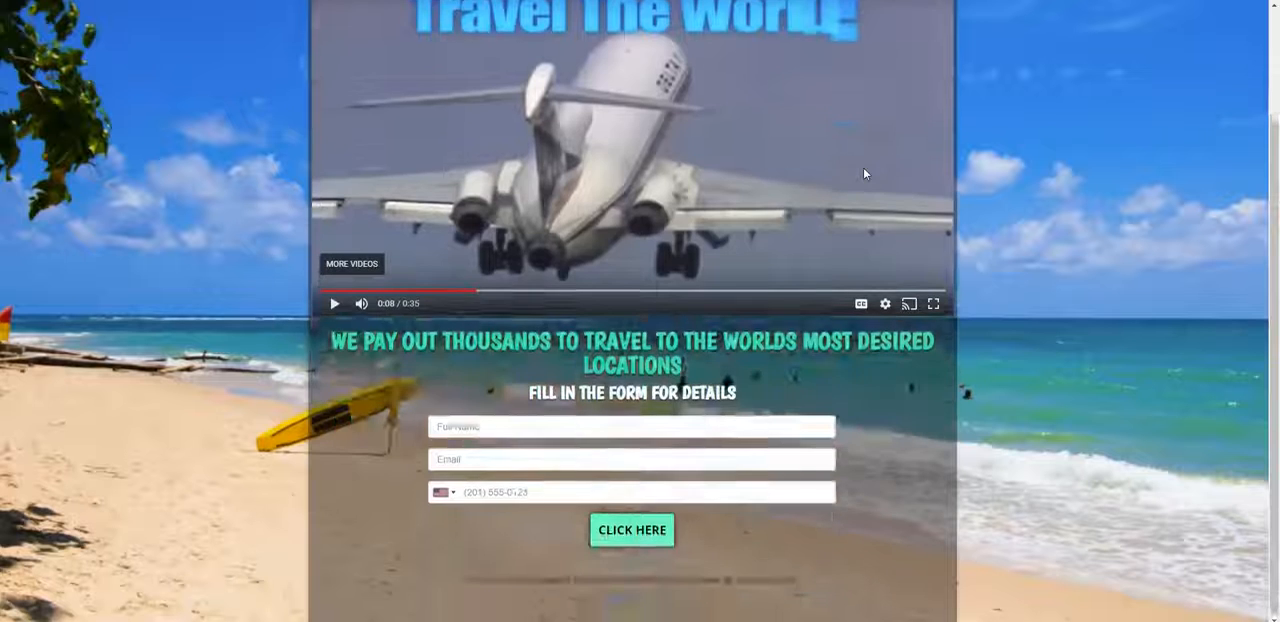
{"action": "scroll", "coordinate": [863, 167], "scroll_direction": "up", "scroll_amount": 1}
{"action": "scroll", "coordinate": [710, 158], "scroll_direction": "down", "scroll_amount": 1}
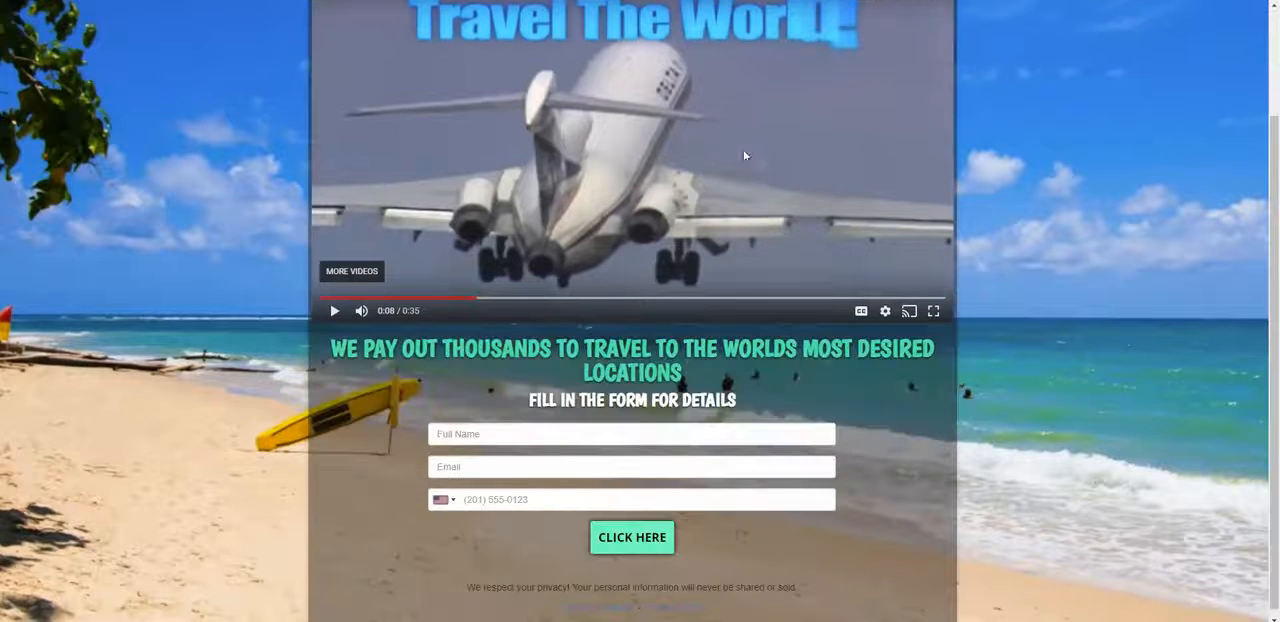
{"action": "scroll", "coordinate": [748, 160], "scroll_direction": "up", "scroll_amount": 1}
{"action": "scroll", "coordinate": [829, 155], "scroll_direction": "down", "scroll_amount": 1}
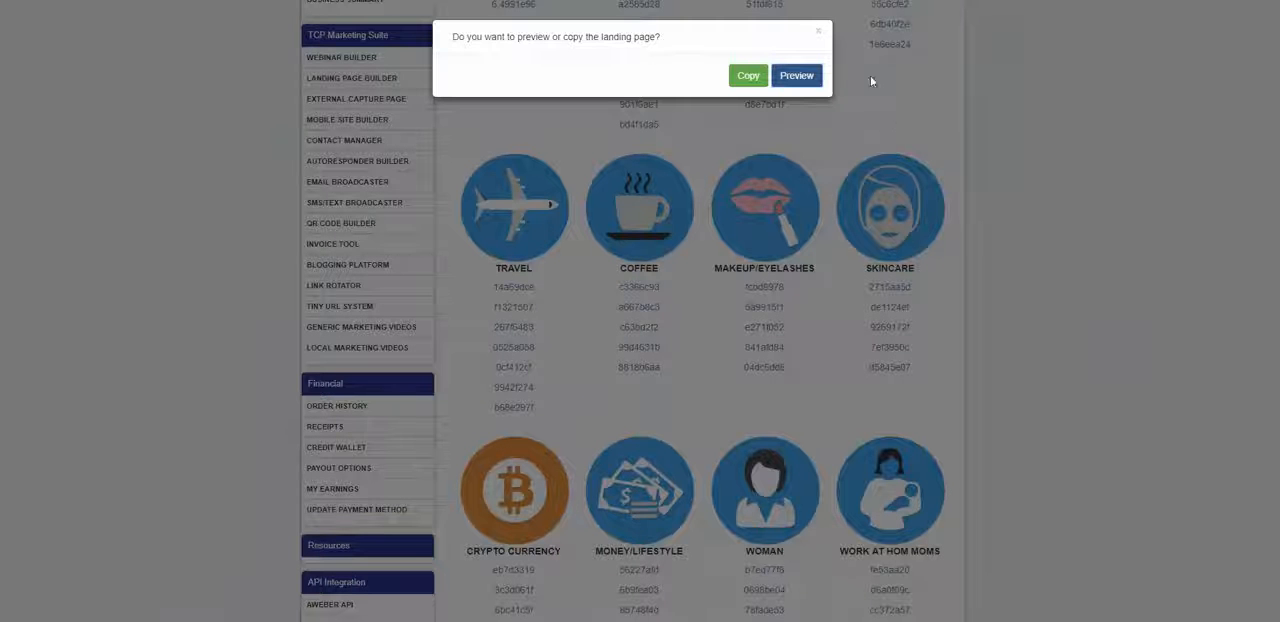
{"action": "left_click", "coordinate": [818, 32]}
{"action": "scroll", "coordinate": [508, 218], "scroll_direction": "down", "scroll_amount": 1}
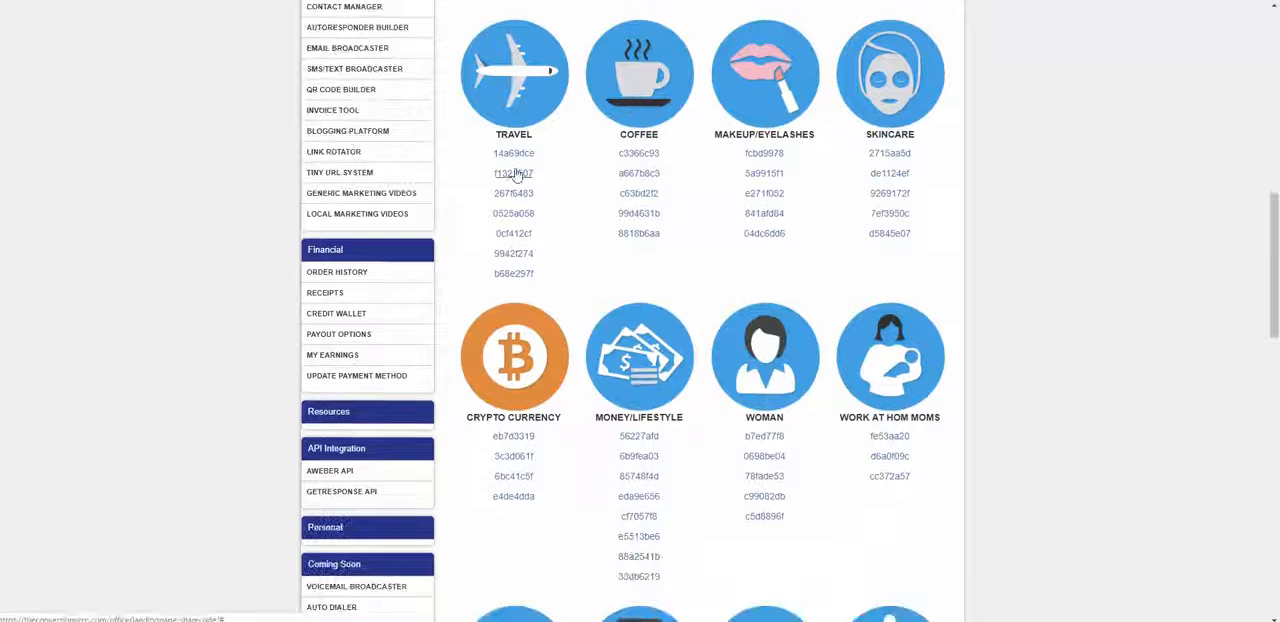
{"action": "left_click", "coordinate": [518, 238]}
{"action": "left_click", "coordinate": [788, 78]}
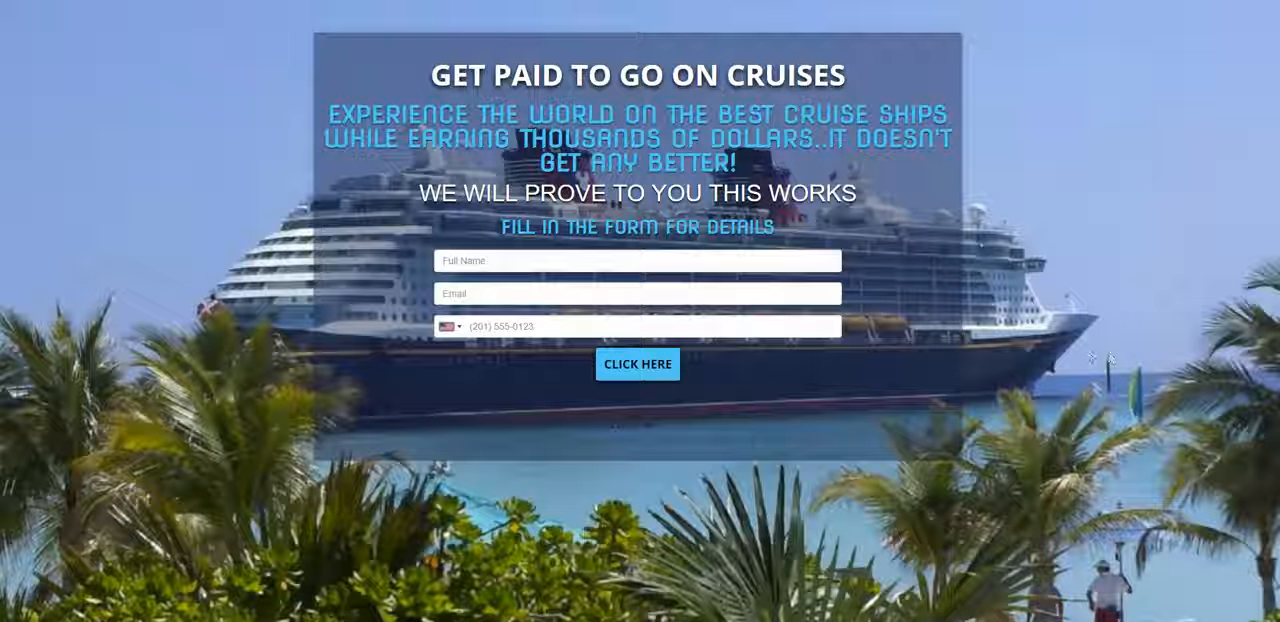
{"action": "key", "text": "ctrl+w"}
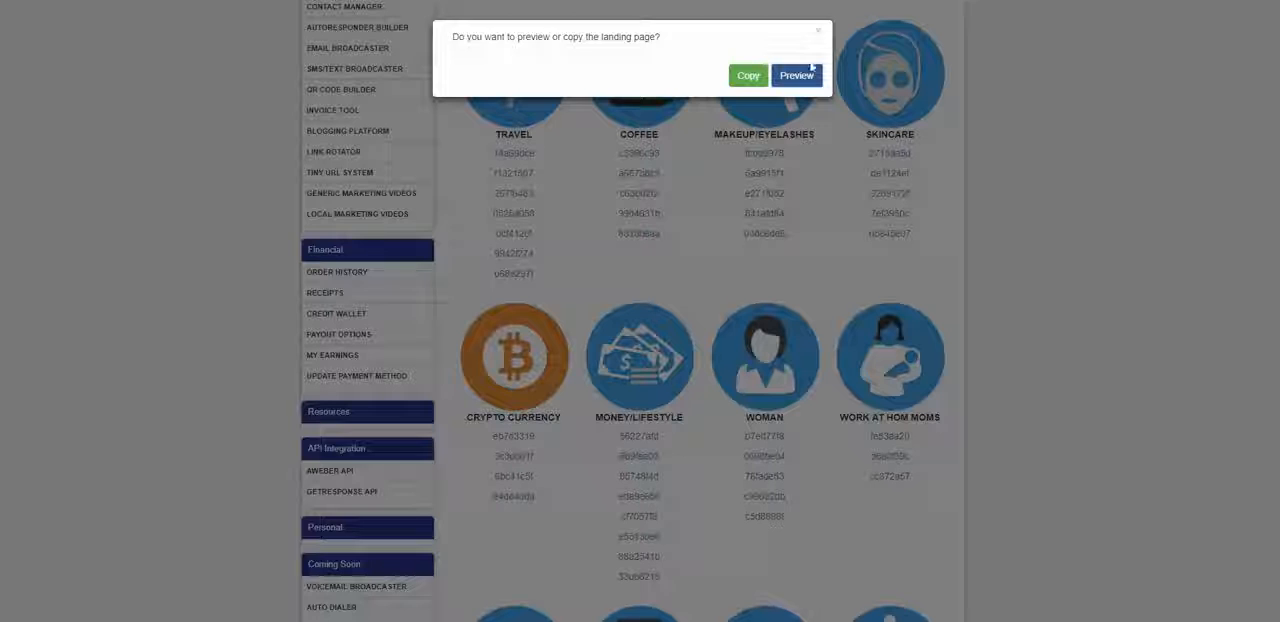
Step: Preview the landing page behind the Travel share code b68e297f and close the preview
{"action": "left_click", "coordinate": [818, 31]}
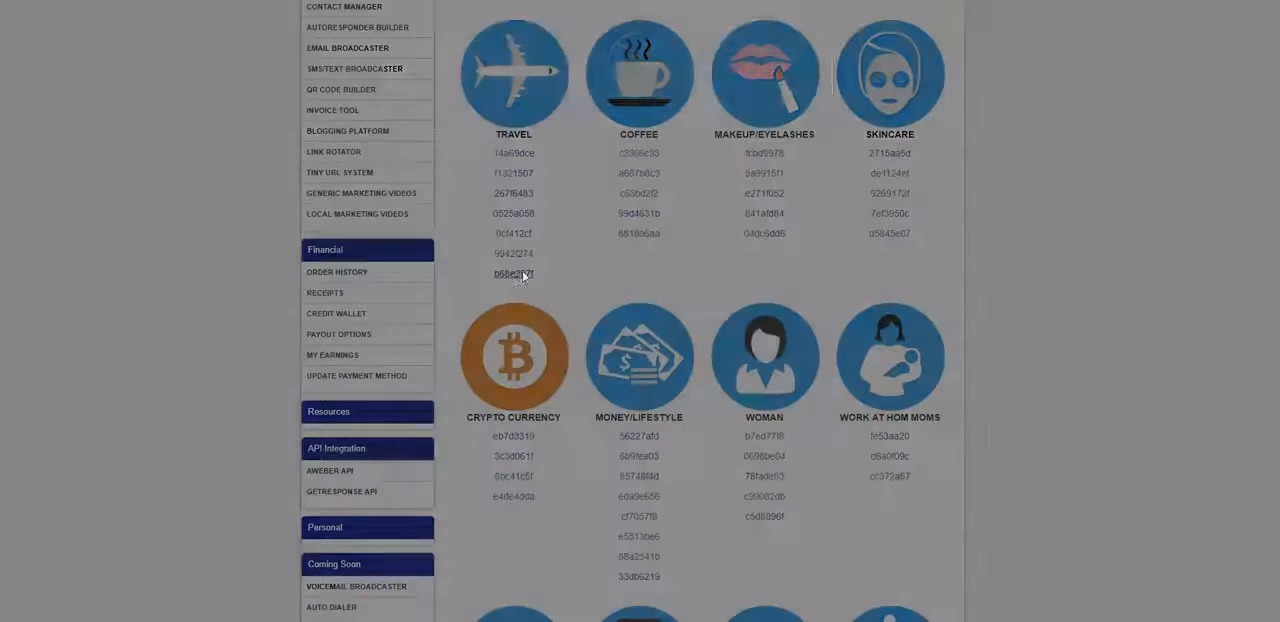
{"action": "left_click", "coordinate": [521, 276]}
{"action": "left_click", "coordinate": [812, 78]}
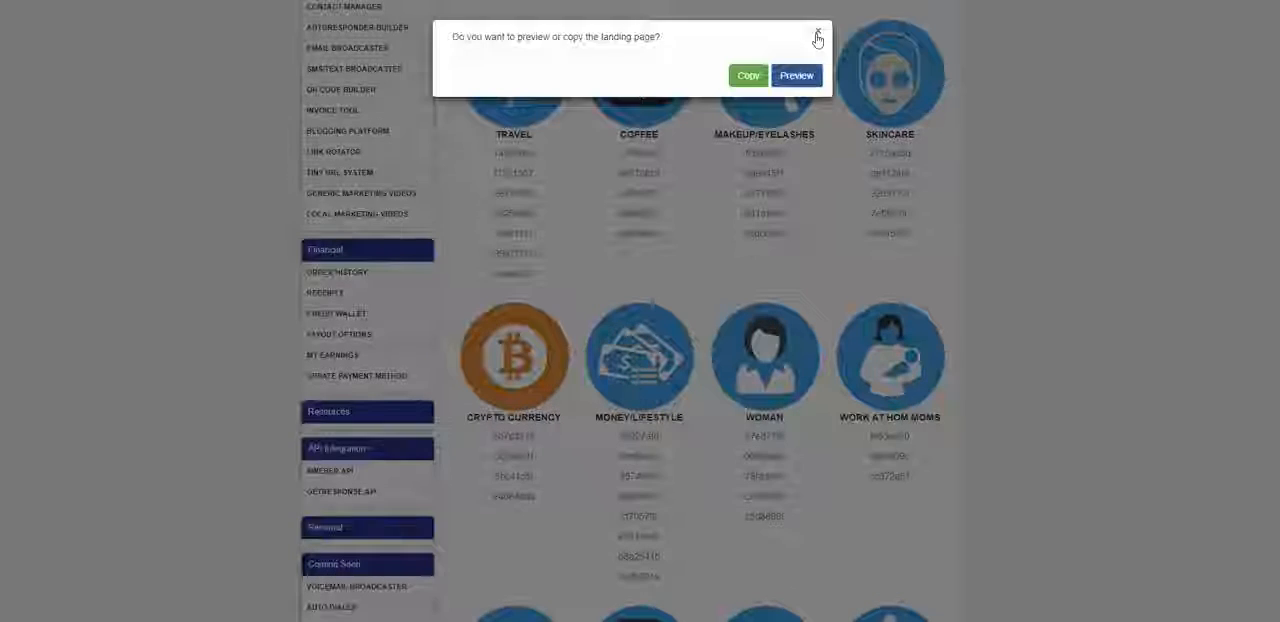
{"action": "left_click", "coordinate": [817, 36]}
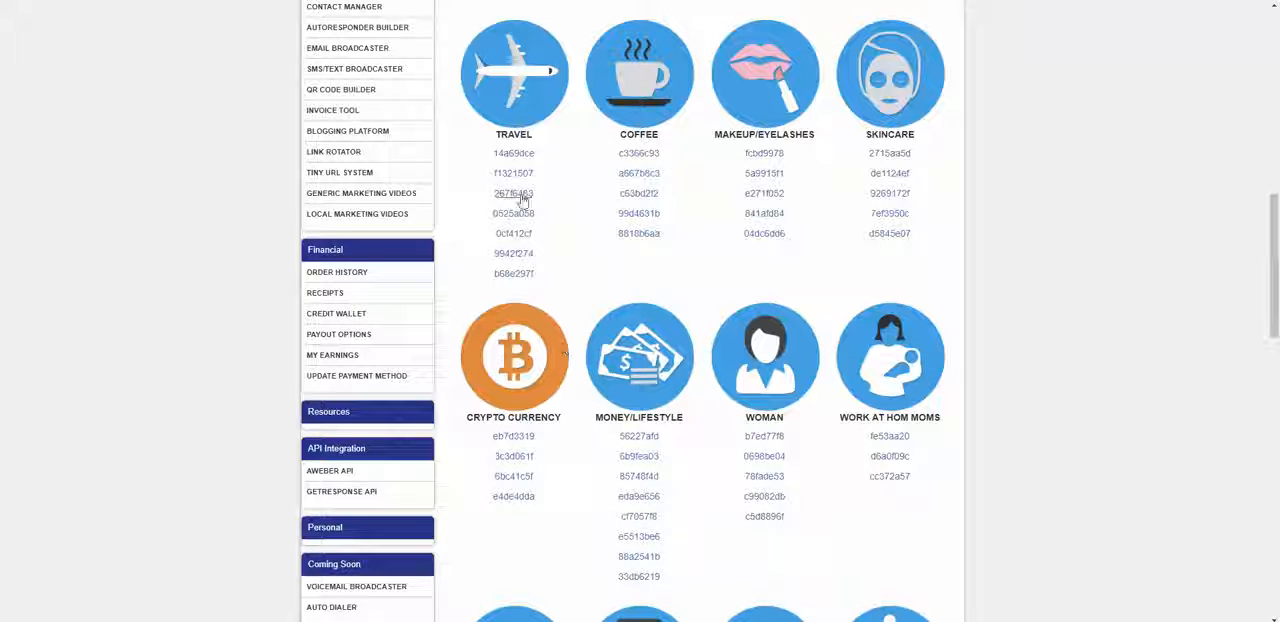
Step: Copy the landing pages behind the Travel share codes 0525a058, 0cf412cf and 14a69dce, dismissing the offer to edit each copy
{"action": "left_click", "coordinate": [528, 216]}
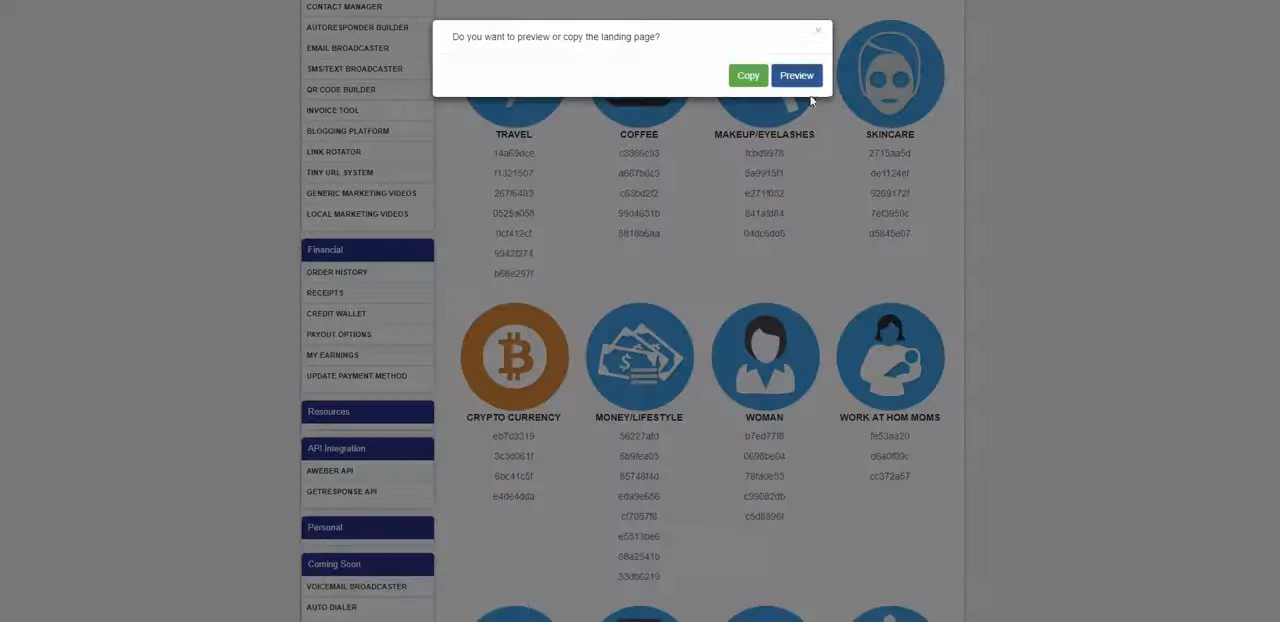
{"action": "left_click", "coordinate": [737, 88]}
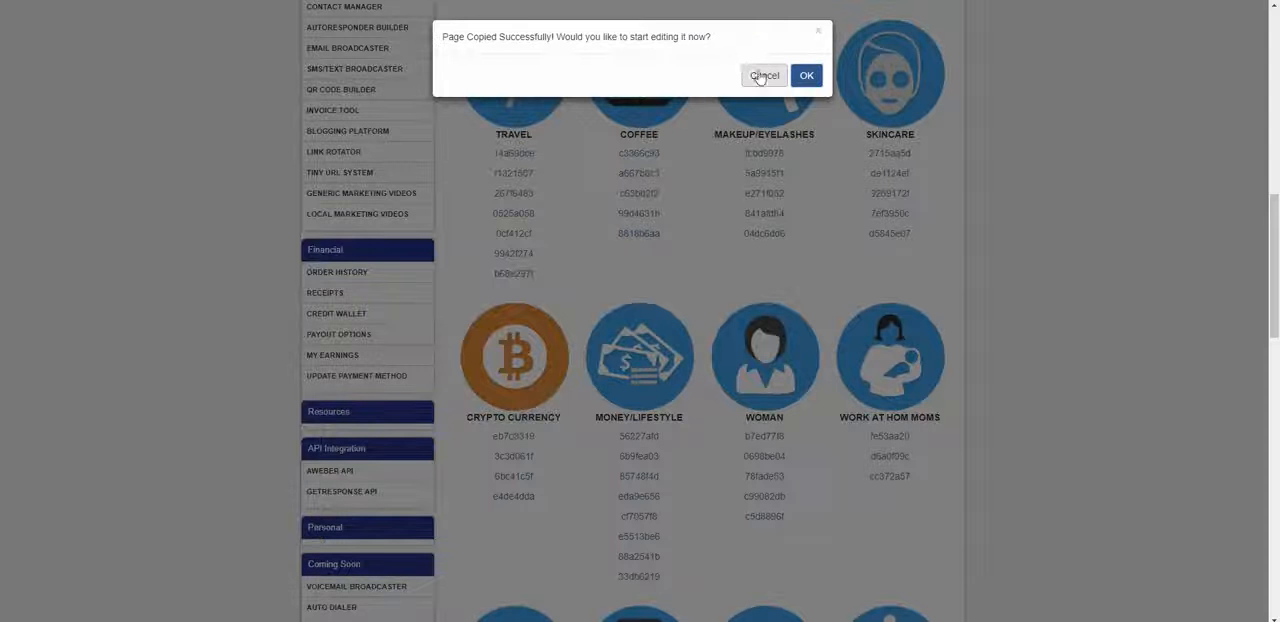
{"action": "left_click", "coordinate": [806, 75]}
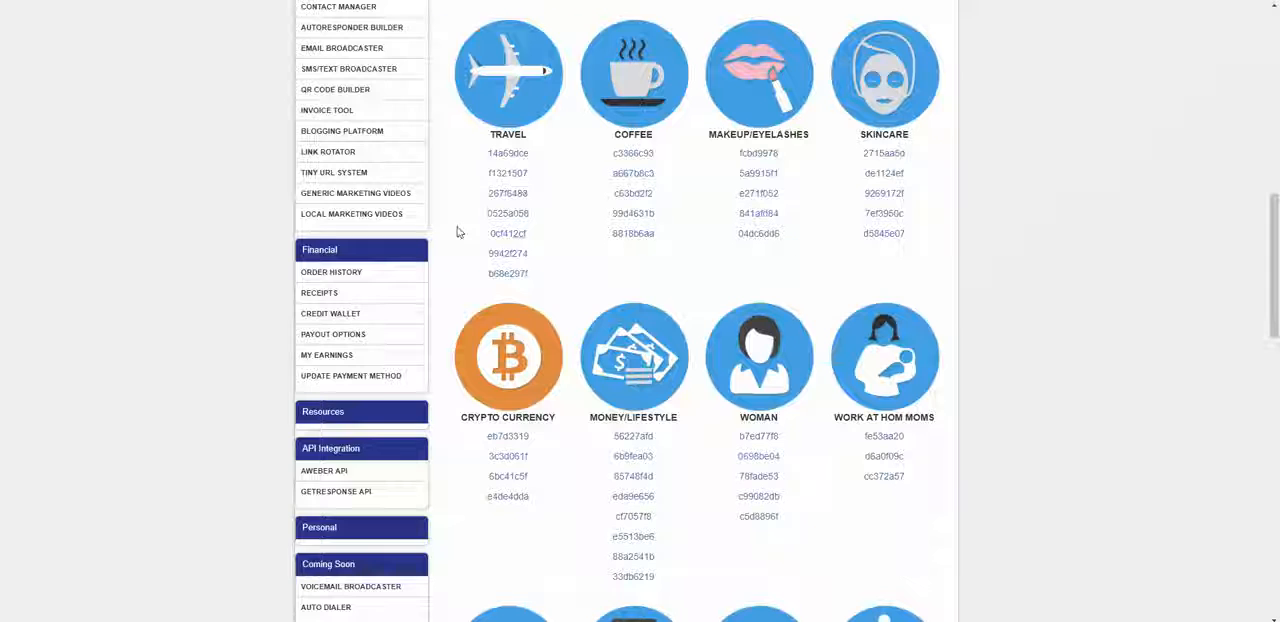
{"action": "left_click", "coordinate": [508, 236]}
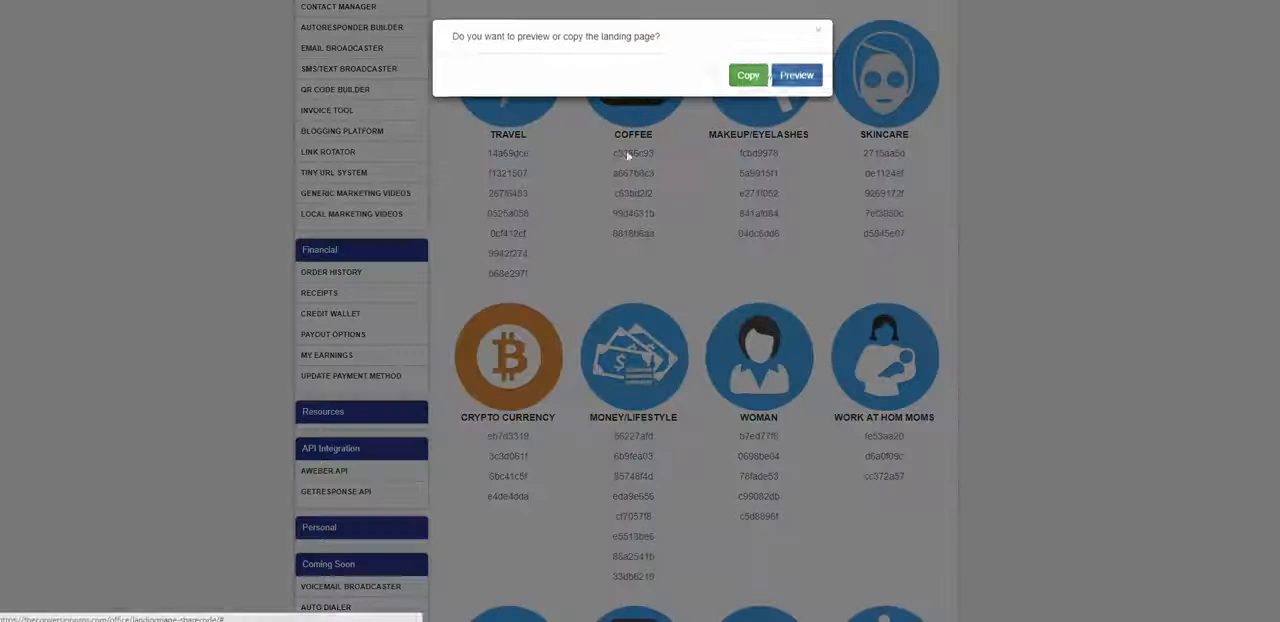
{"action": "left_click", "coordinate": [757, 78]}
{"action": "left_click", "coordinate": [815, 37]}
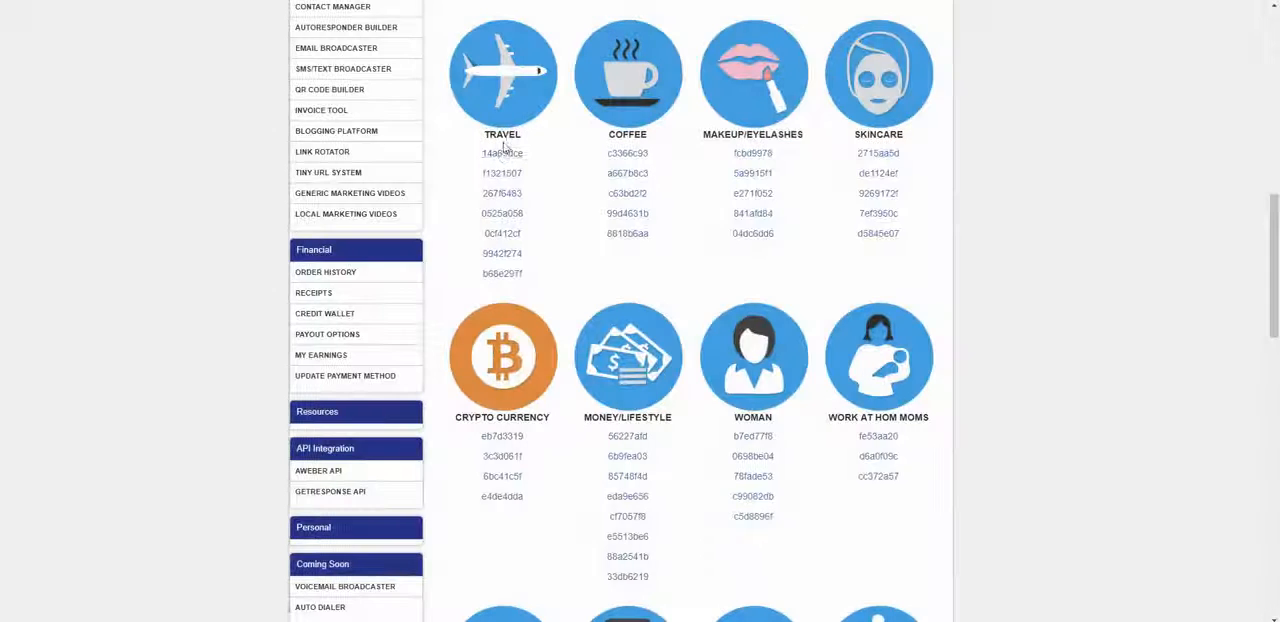
{"action": "left_click", "coordinate": [503, 152]}
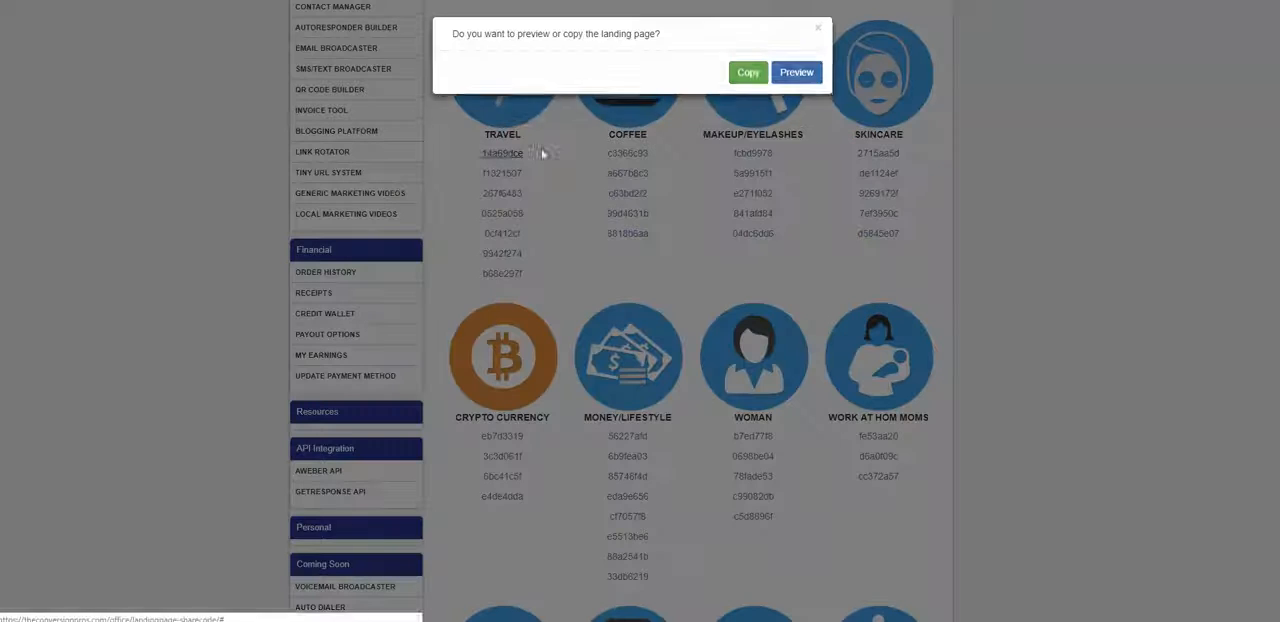
{"action": "left_click", "coordinate": [755, 79]}
{"action": "left_click", "coordinate": [818, 33]}
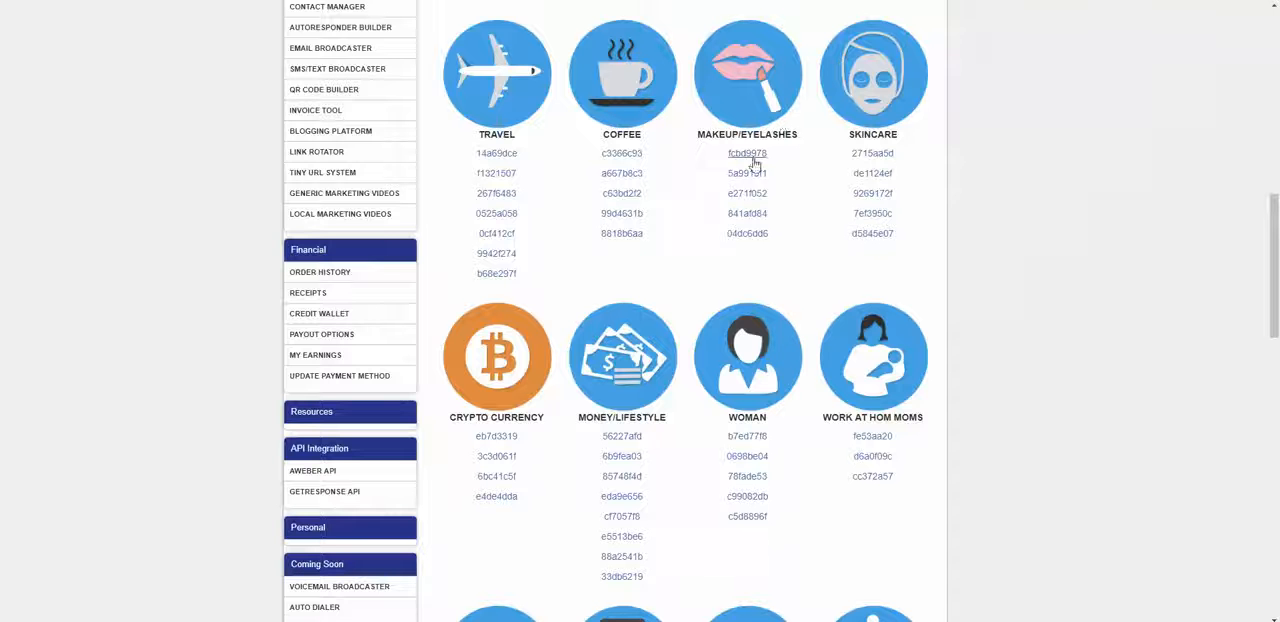
Step: Preview the webinar page behind the Landing Pages share code 71a93bdf down to its Join Now button and close the preview
{"action": "scroll", "coordinate": [522, 256], "scroll_direction": "up", "scroll_amount": 2}
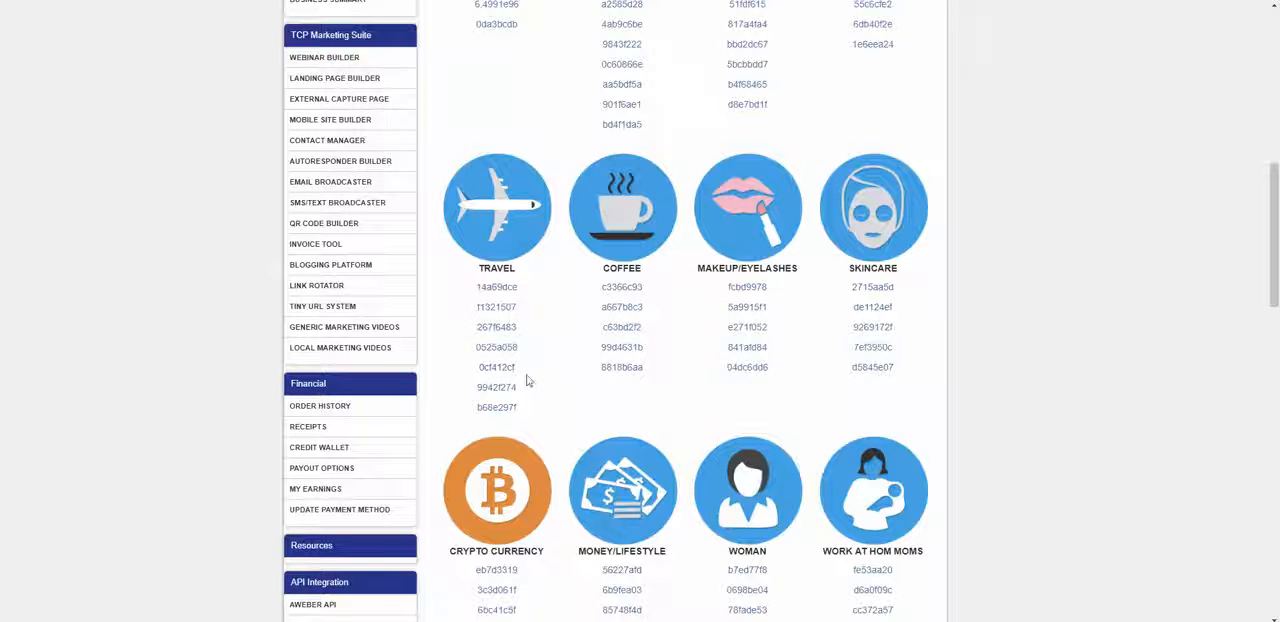
{"action": "scroll", "coordinate": [528, 380], "scroll_direction": "up", "scroll_amount": 7}
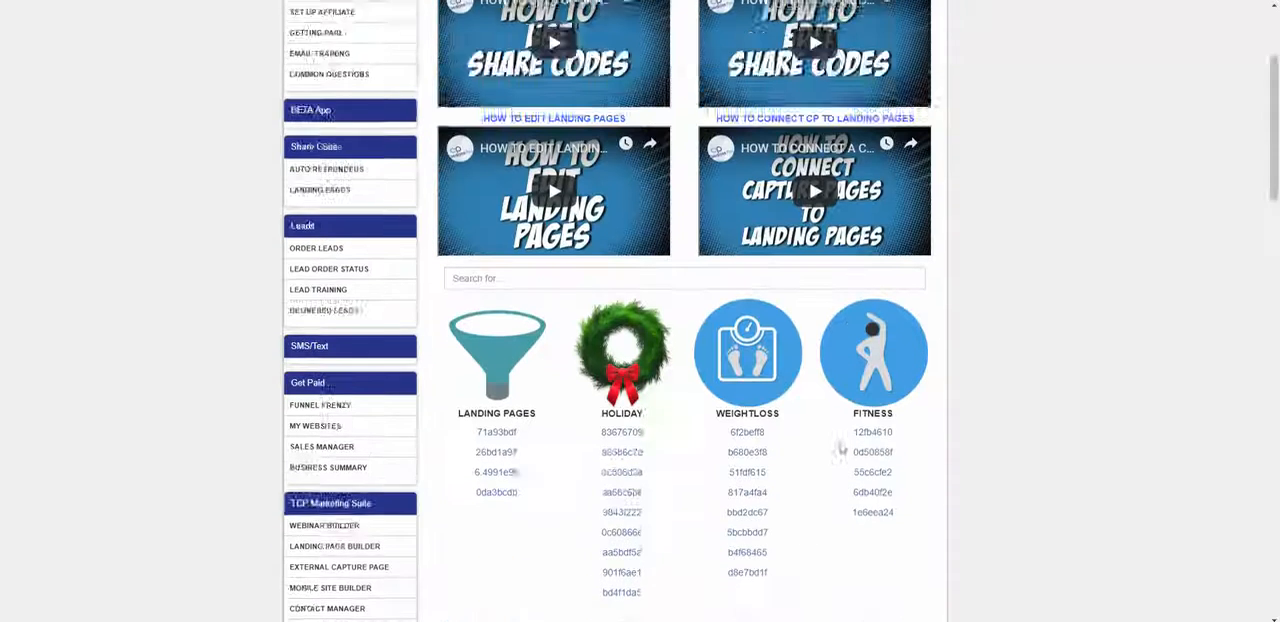
{"action": "scroll", "coordinate": [841, 450], "scroll_direction": "down", "scroll_amount": 2}
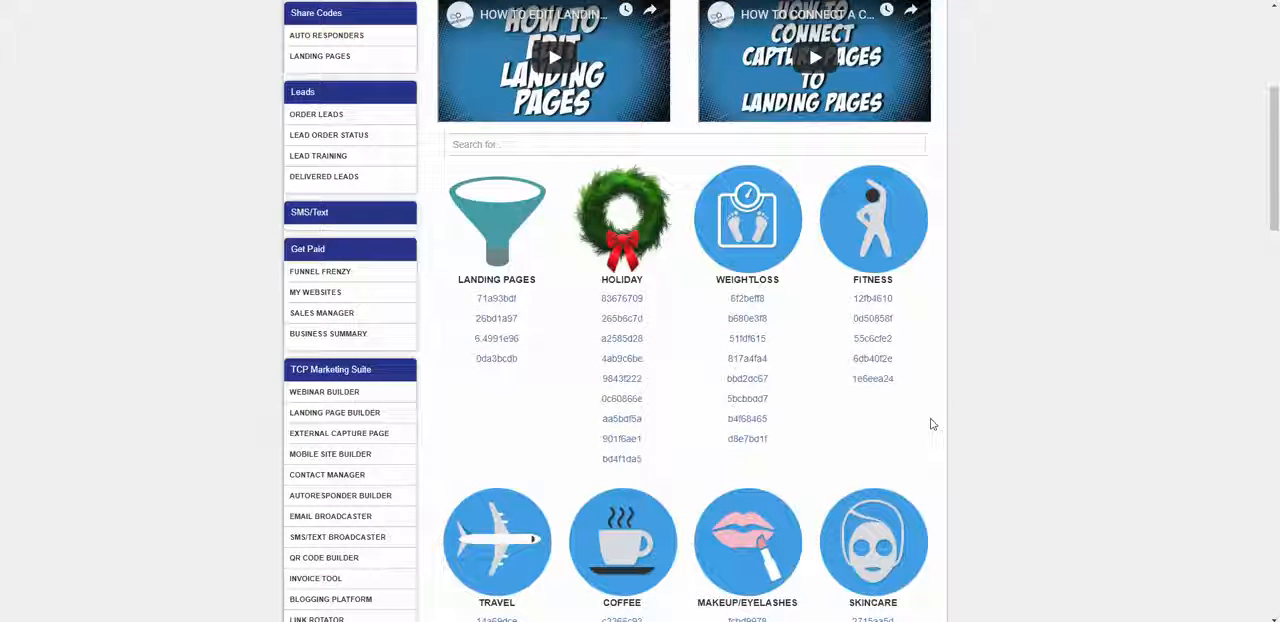
{"action": "scroll", "coordinate": [720, 255], "scroll_direction": "down", "scroll_amount": 1}
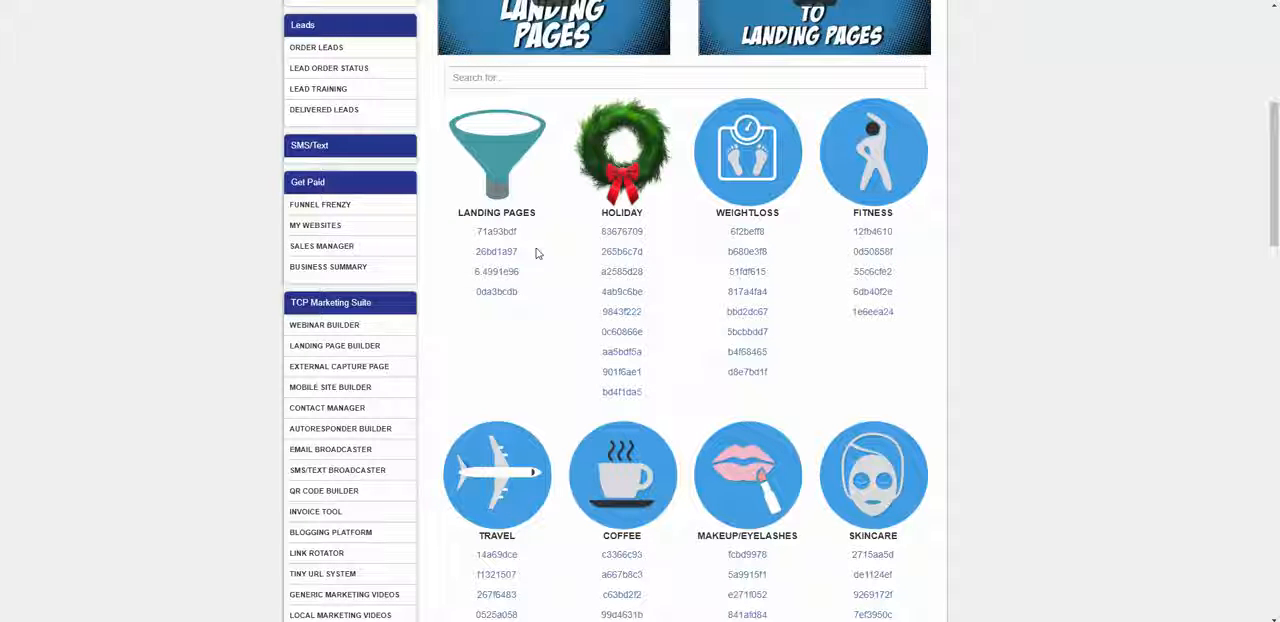
{"action": "left_click", "coordinate": [500, 233]}
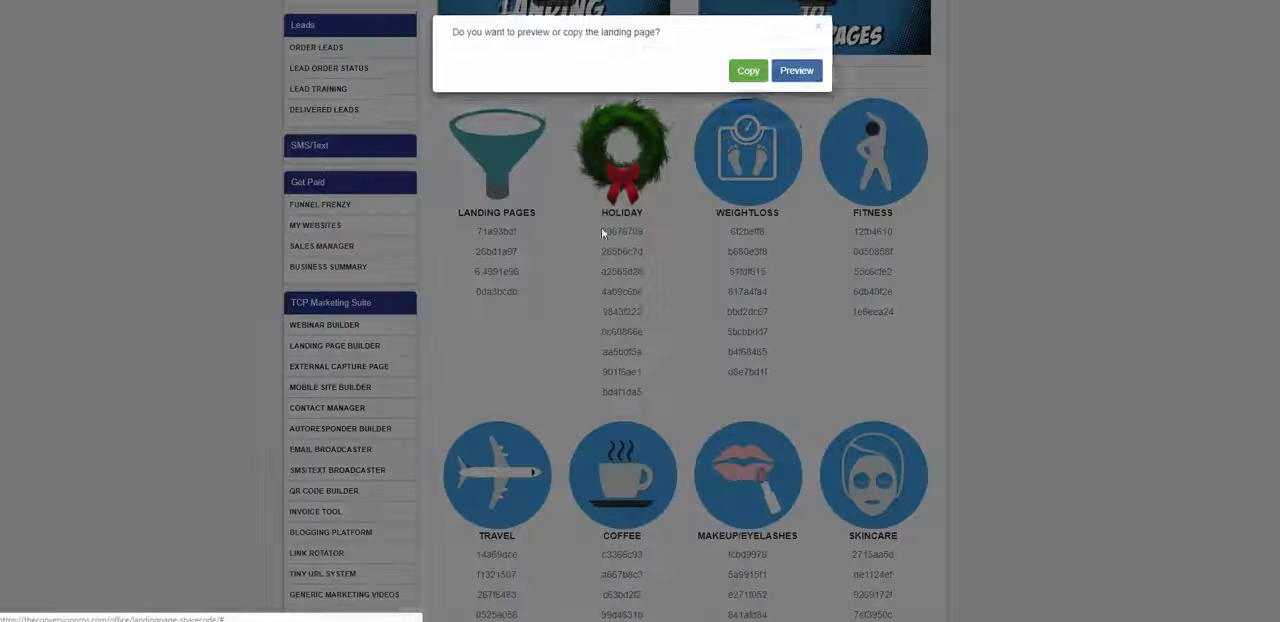
{"action": "left_click", "coordinate": [796, 80]}
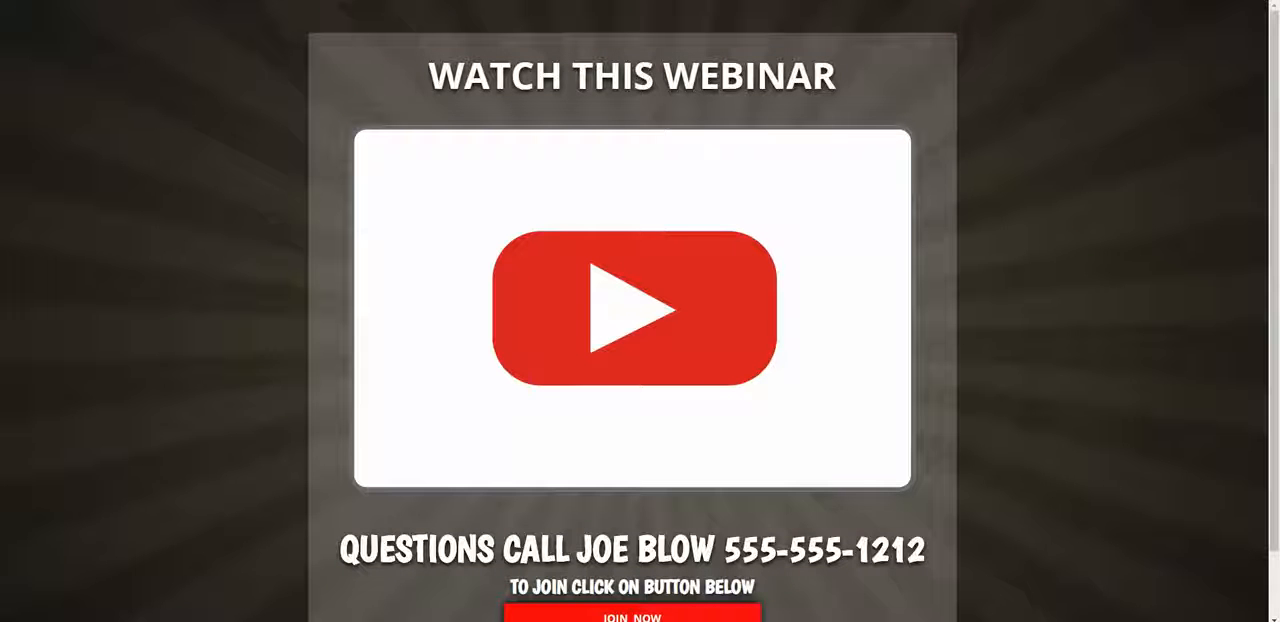
{"action": "scroll", "coordinate": [773, 102], "scroll_direction": "down", "scroll_amount": 2}
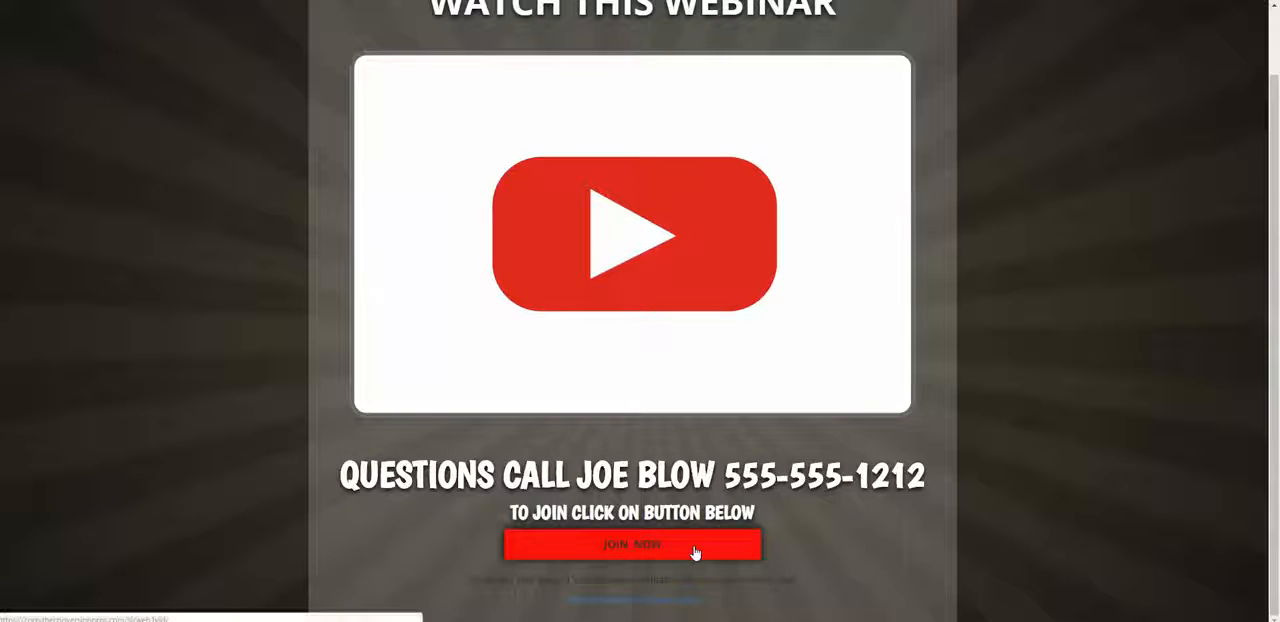
{"action": "scroll", "coordinate": [263, 278], "scroll_direction": "up", "scroll_amount": 2}
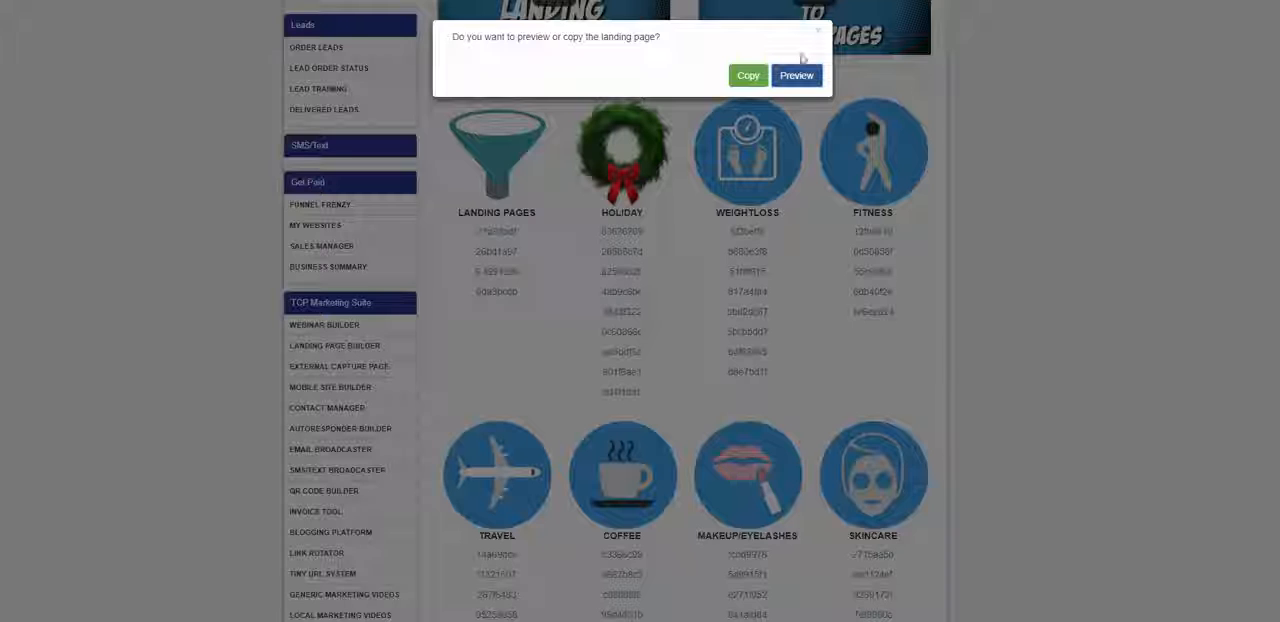
{"action": "left_click", "coordinate": [817, 32]}
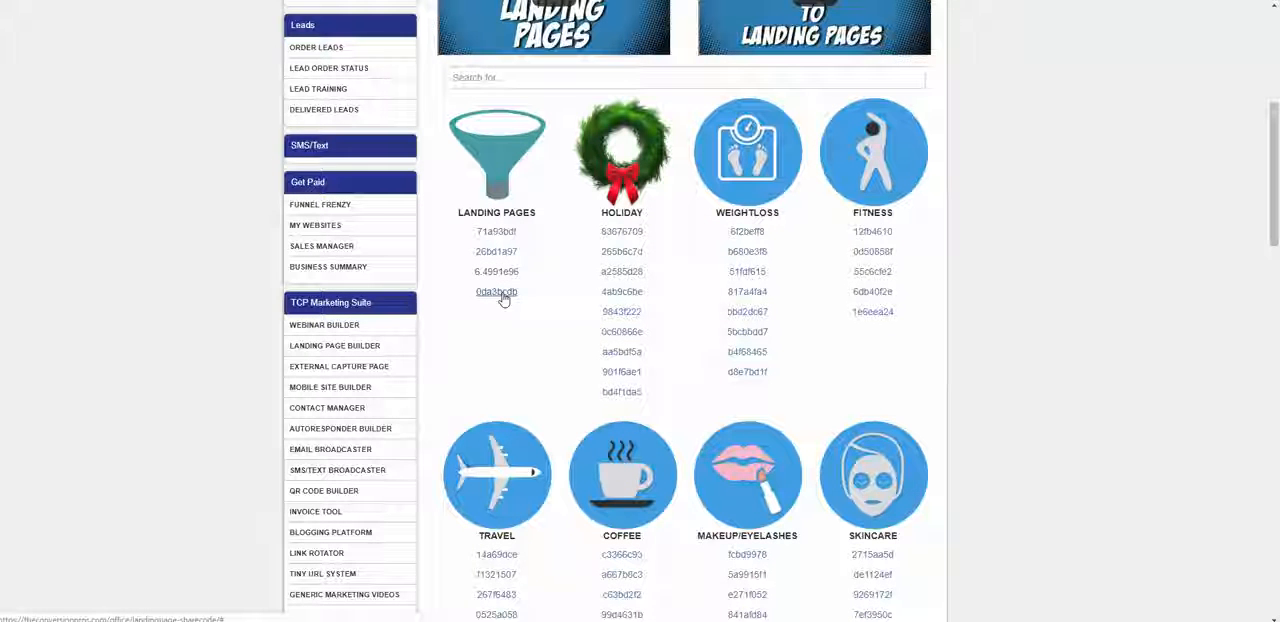
Step: Preview the multi-video webinar page behind the Landing Pages share code 0da3bcdb from headline to Join Now button and close the preview
{"action": "left_click", "coordinate": [500, 292]}
{"action": "left_click", "coordinate": [796, 76]}
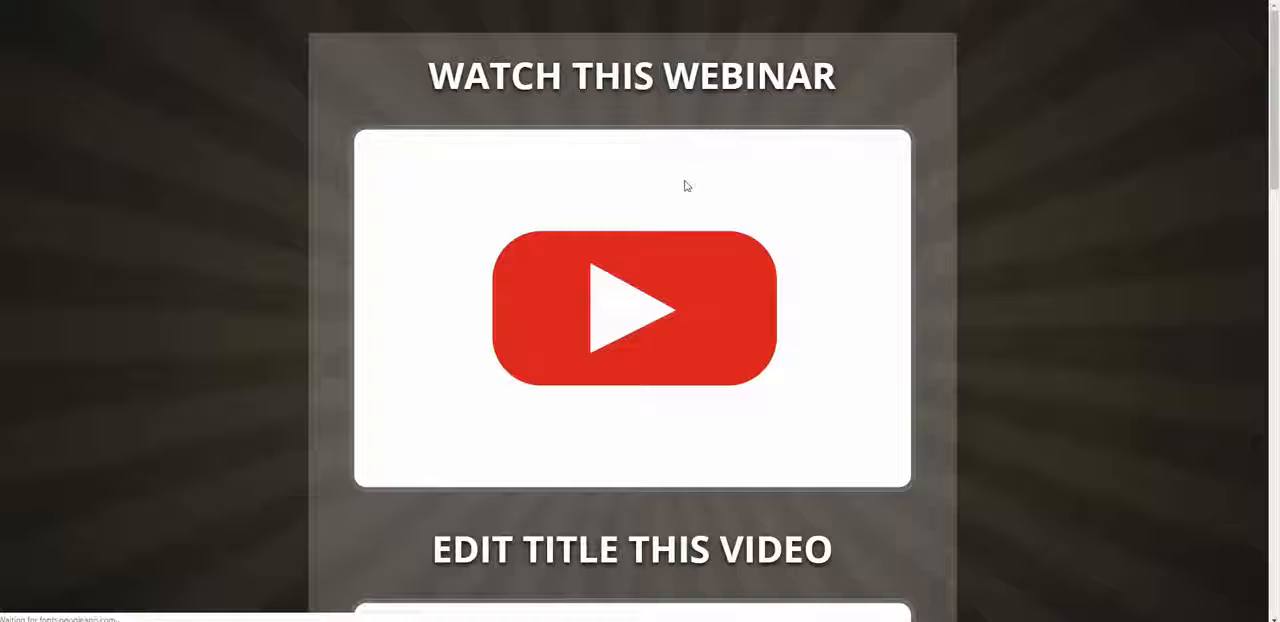
{"action": "scroll", "coordinate": [600, 160], "scroll_direction": "down", "scroll_amount": 3}
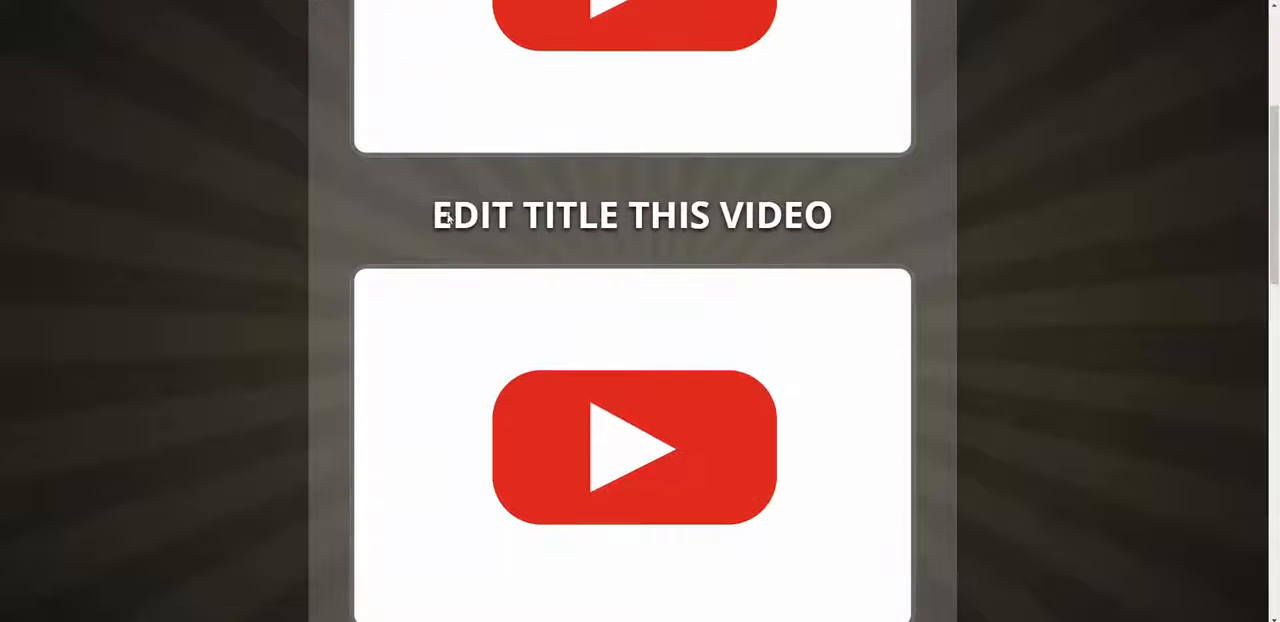
{"action": "scroll", "coordinate": [709, 206], "scroll_direction": "down", "scroll_amount": 3}
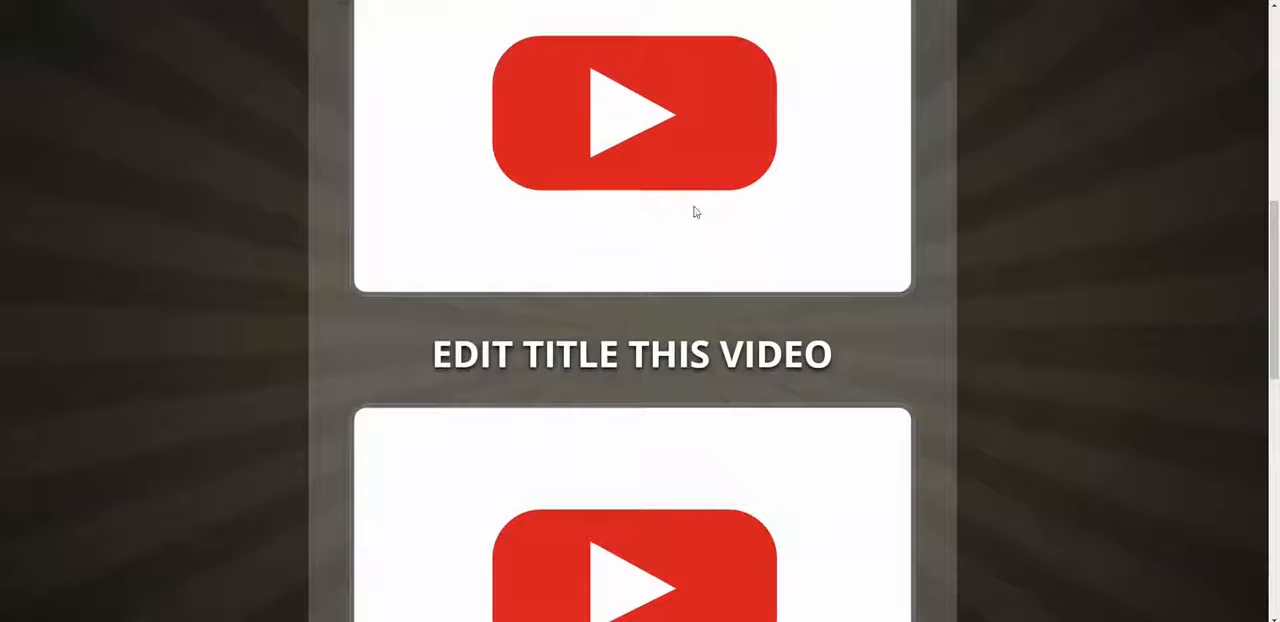
{"action": "scroll", "coordinate": [654, 365], "scroll_direction": "down", "scroll_amount": 7}
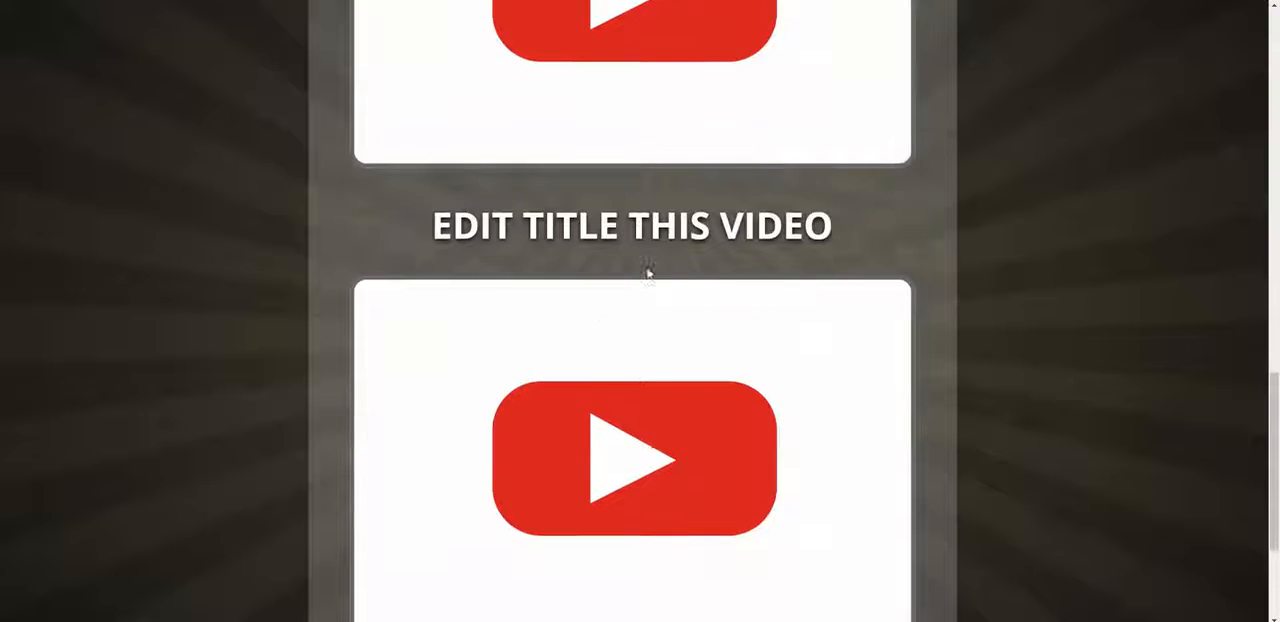
{"action": "scroll", "coordinate": [649, 278], "scroll_direction": "down", "scroll_amount": 1}
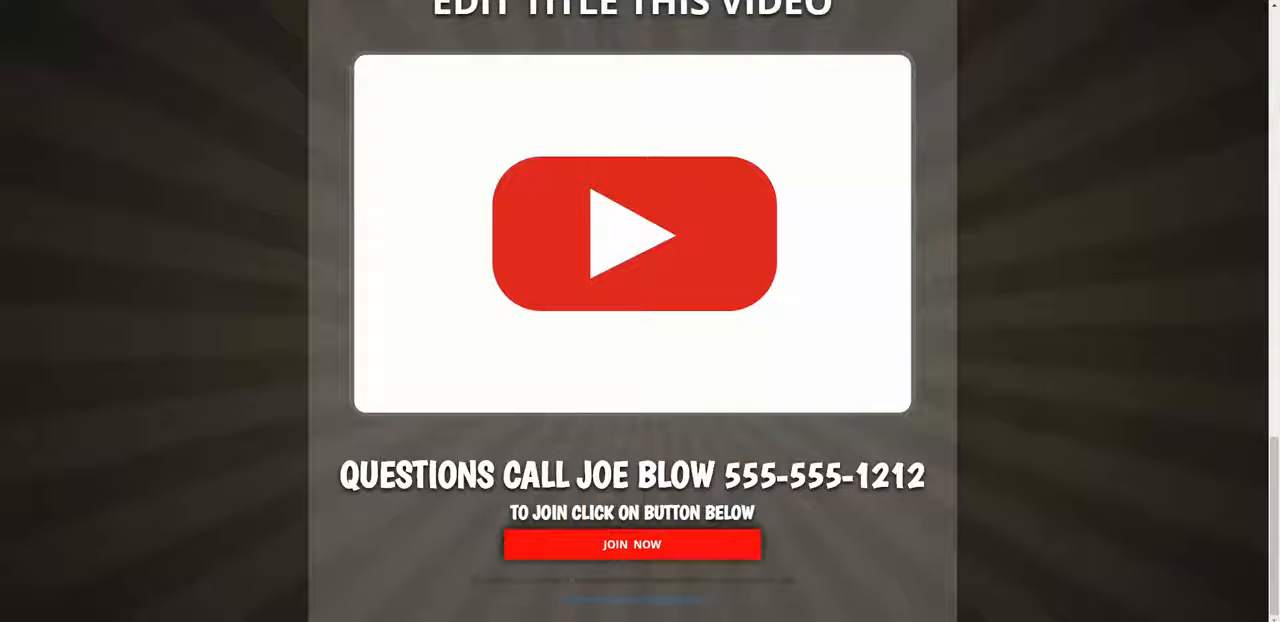
{"action": "scroll", "coordinate": [796, 388], "scroll_direction": "up", "scroll_amount": 15}
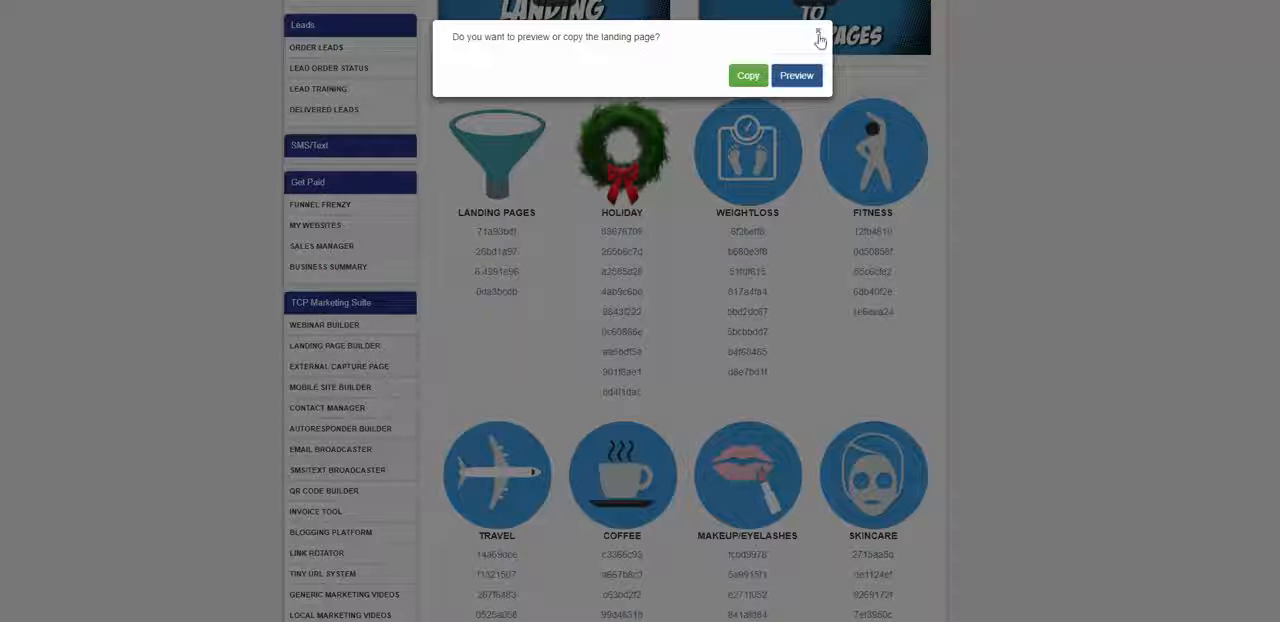
{"action": "left_click", "coordinate": [819, 38]}
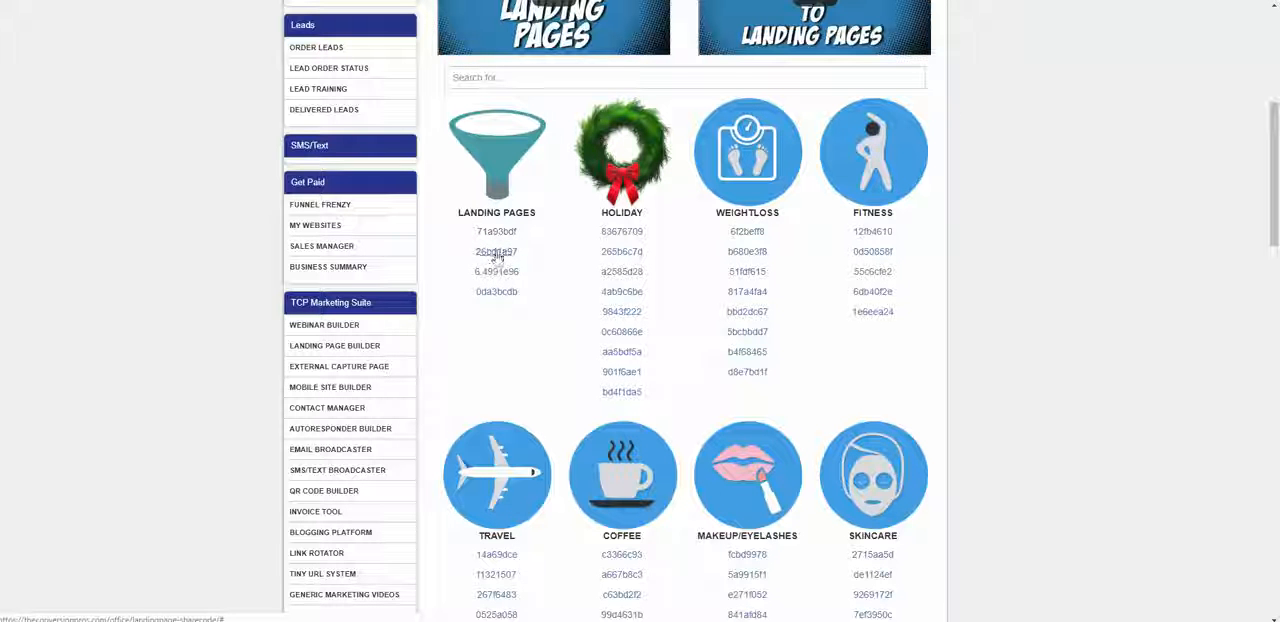
Step: Copy the landing page behind the Landing Pages share code 26bd1a97 and dismiss the offer to edit it
{"action": "left_click", "coordinate": [496, 253]}
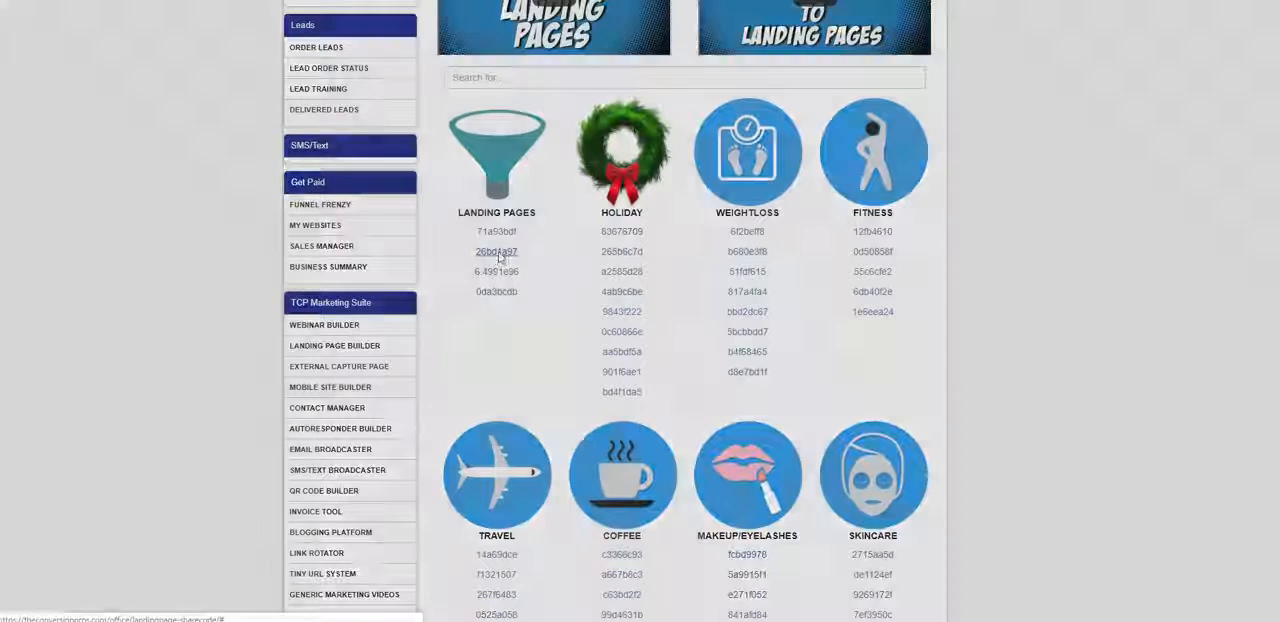
{"action": "left_click", "coordinate": [748, 76]}
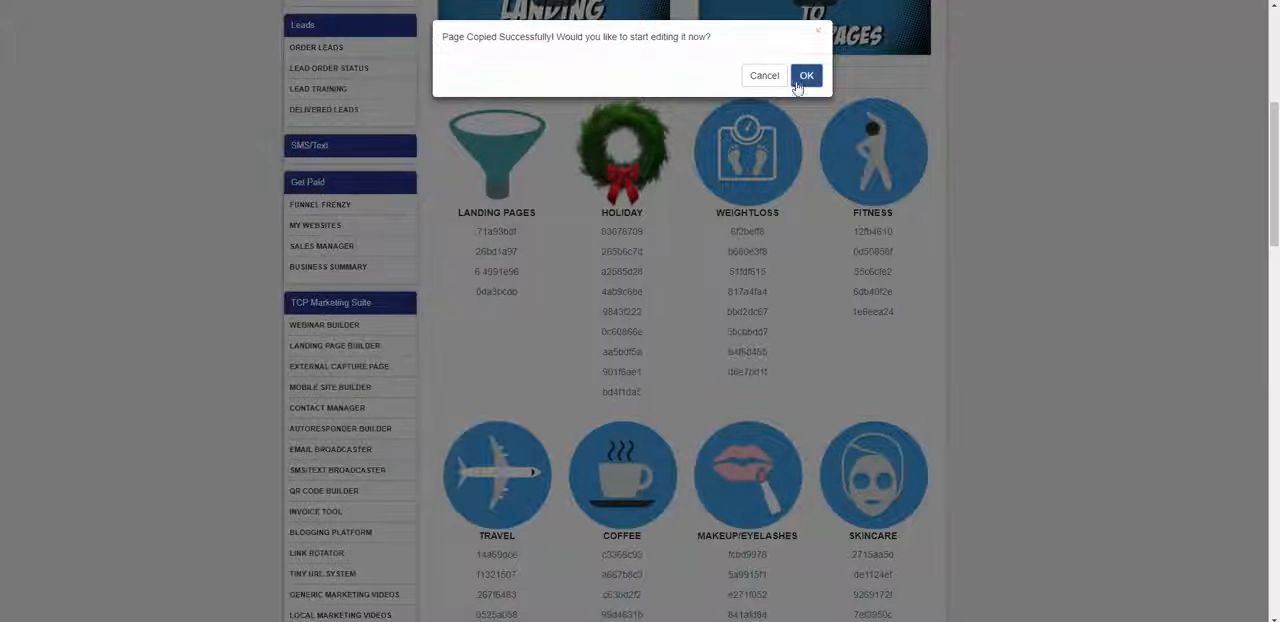
{"action": "left_click", "coordinate": [805, 80]}
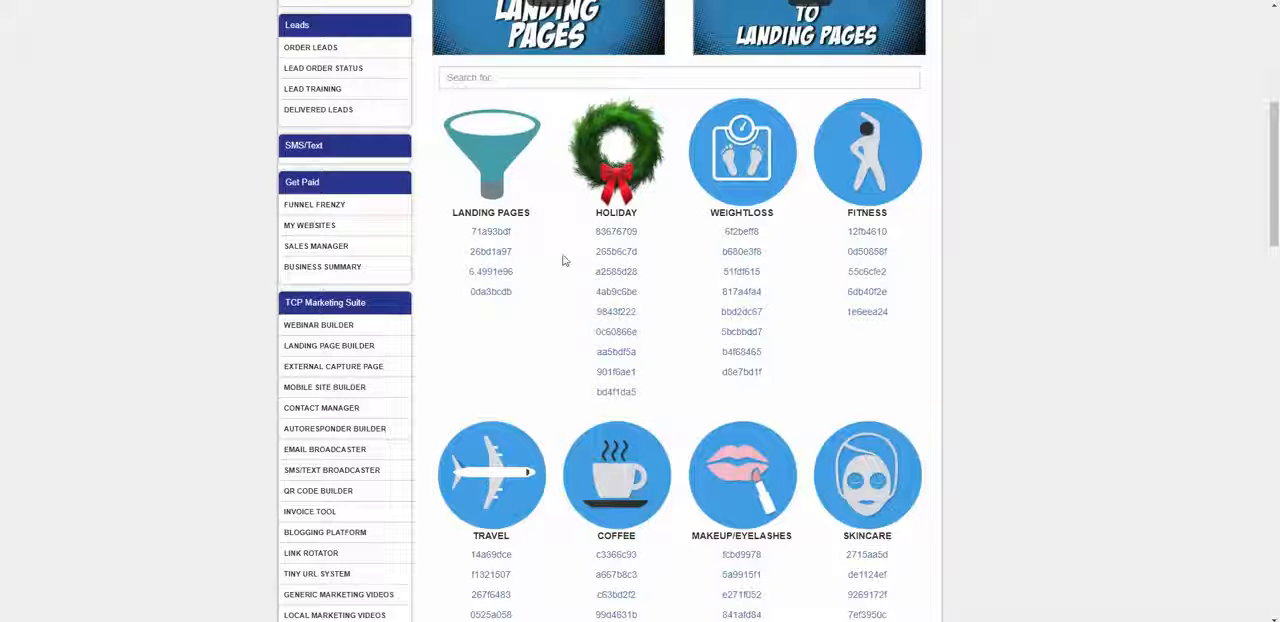
Step: Go to the Landing Page Builder's list of landing pages and open the copied webinar page web2vid for editing
{"action": "scroll", "coordinate": [600, 240], "scroll_direction": "down", "scroll_amount": 1}
{"action": "scroll", "coordinate": [646, 217], "scroll_direction": "up", "scroll_amount": 2}
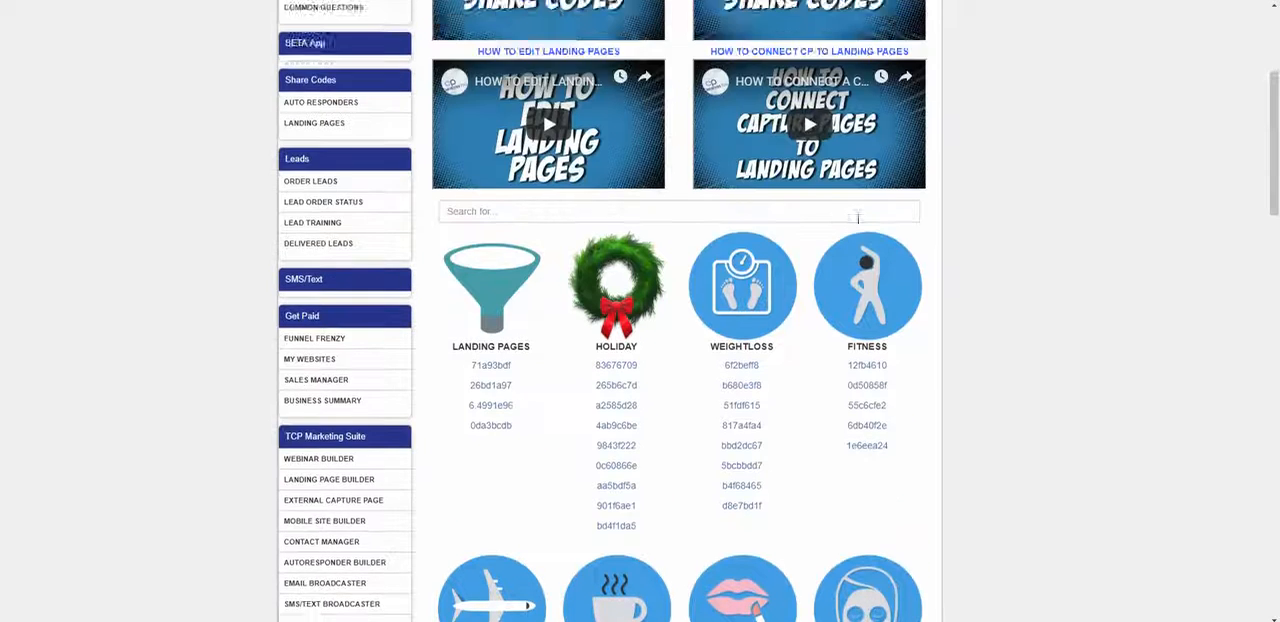
{"action": "scroll", "coordinate": [820, 220], "scroll_direction": "down", "scroll_amount": 2}
{"action": "scroll", "coordinate": [820, 224], "scroll_direction": "down", "scroll_amount": 1}
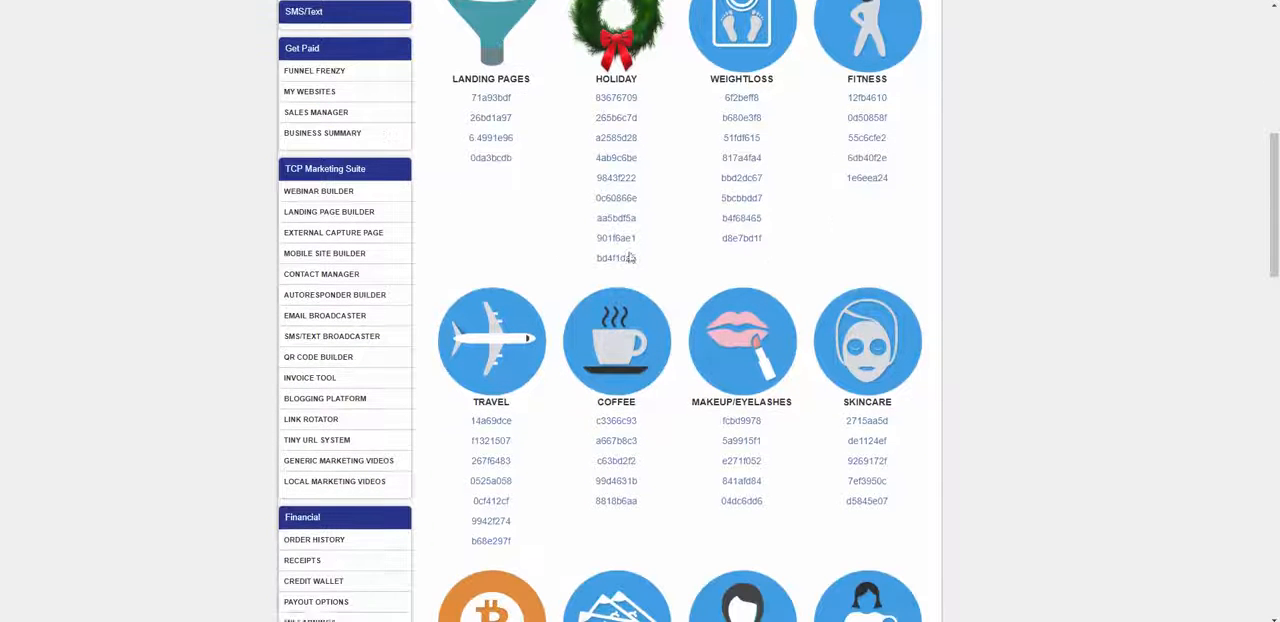
{"action": "left_click", "coordinate": [346, 213]}
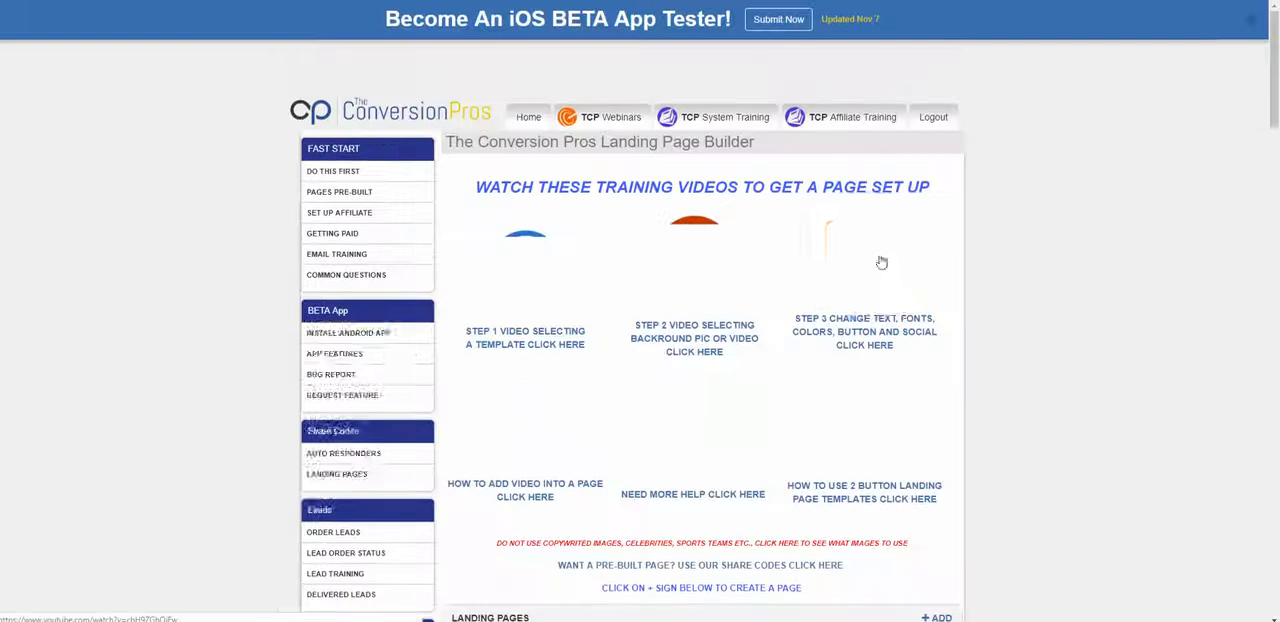
{"action": "scroll", "coordinate": [898, 279], "scroll_direction": "down", "scroll_amount": 3}
{"action": "scroll", "coordinate": [898, 279], "scroll_direction": "down", "scroll_amount": 1}
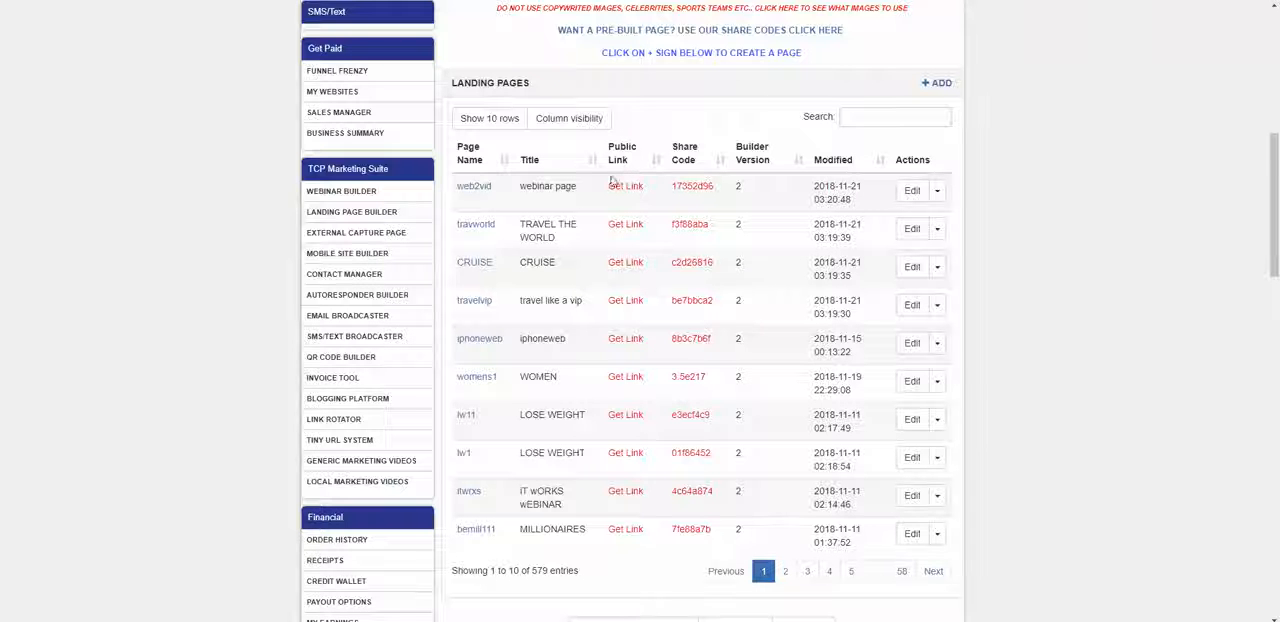
{"action": "scroll", "coordinate": [571, 217], "scroll_direction": "up", "scroll_amount": 1}
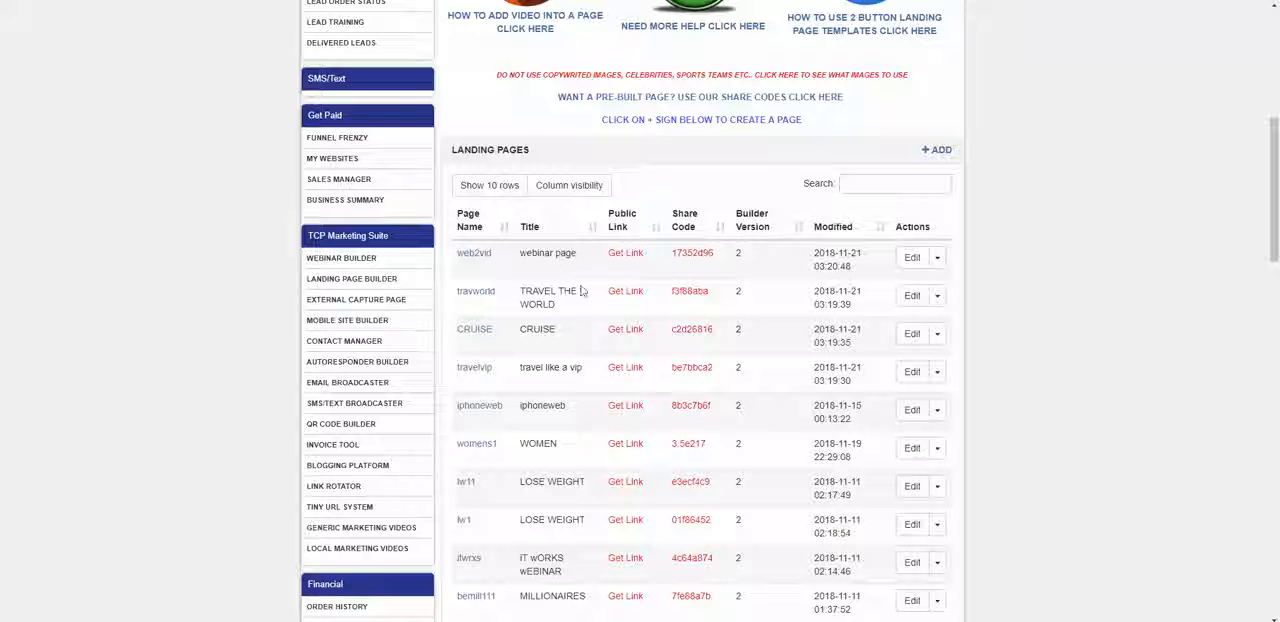
{"action": "left_click", "coordinate": [912, 257]}
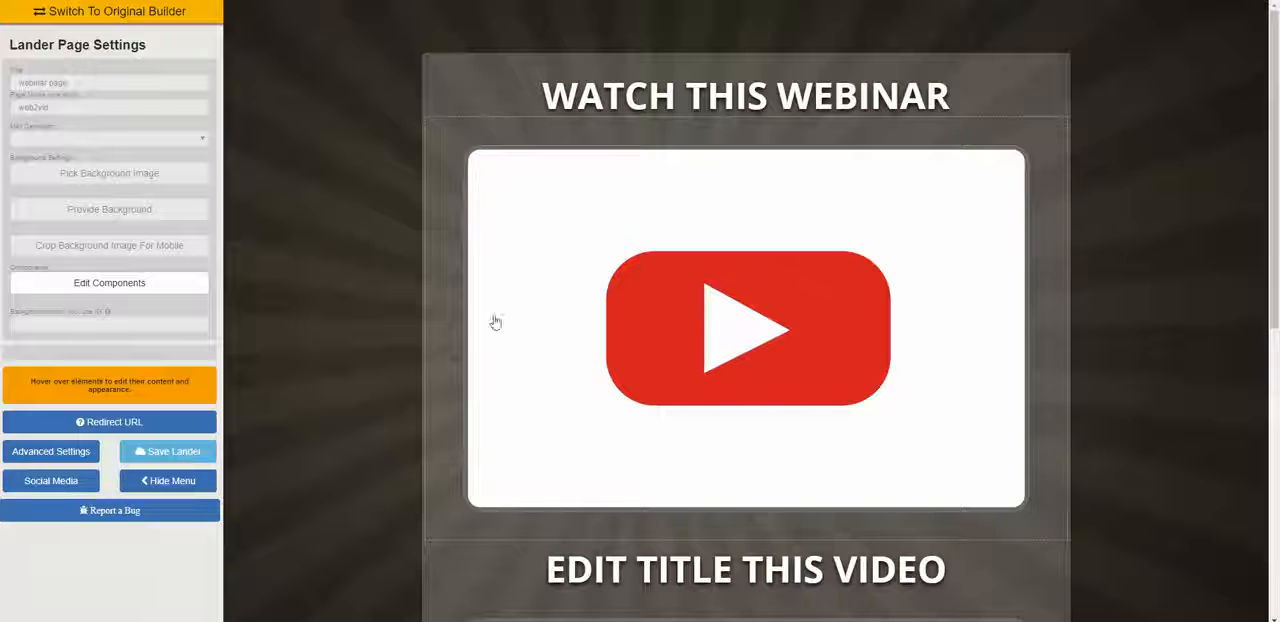
Step: Look over the copied webinar page web2vid in the editor, from its headline down to the Join Now button
{"action": "scroll", "coordinate": [55, 100], "scroll_direction": "down", "scroll_amount": 1}
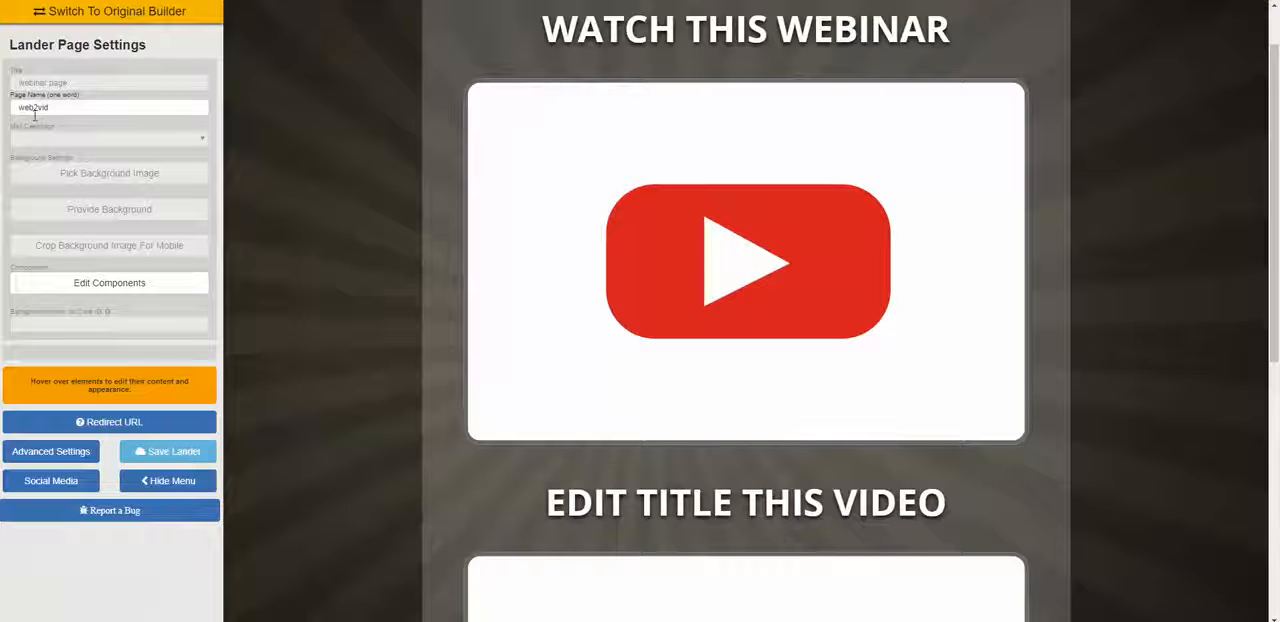
{"action": "scroll", "coordinate": [62, 108], "scroll_direction": "up", "scroll_amount": 1}
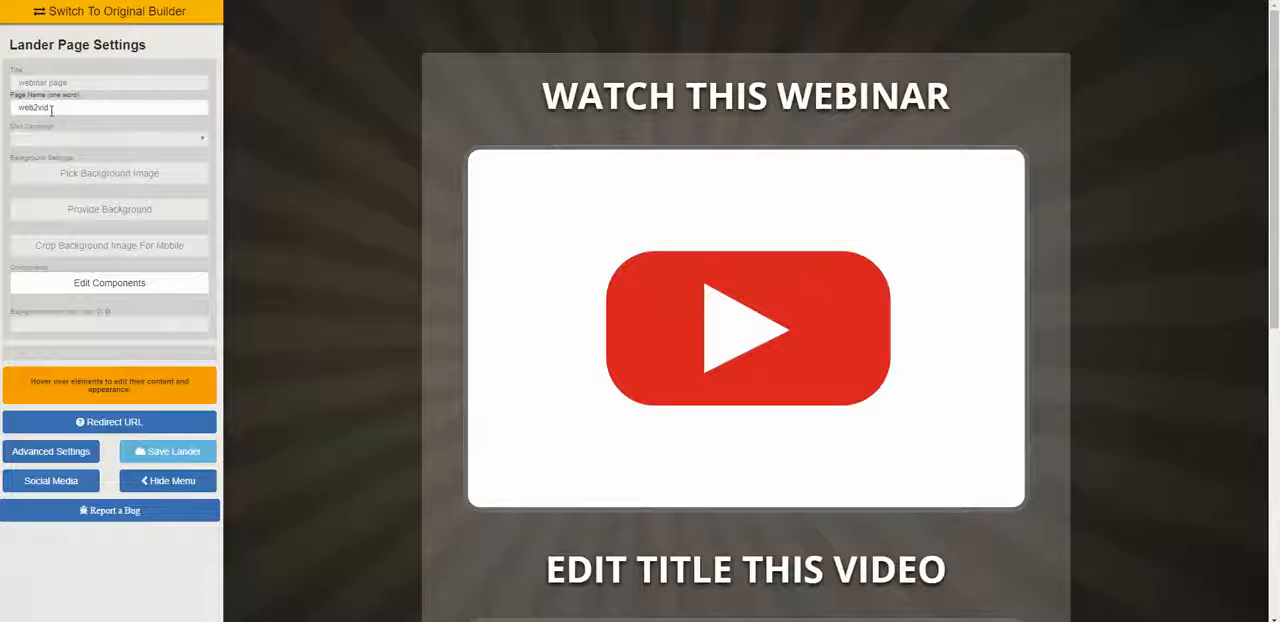
{"action": "mouse_move", "coordinate": [612, 257]}
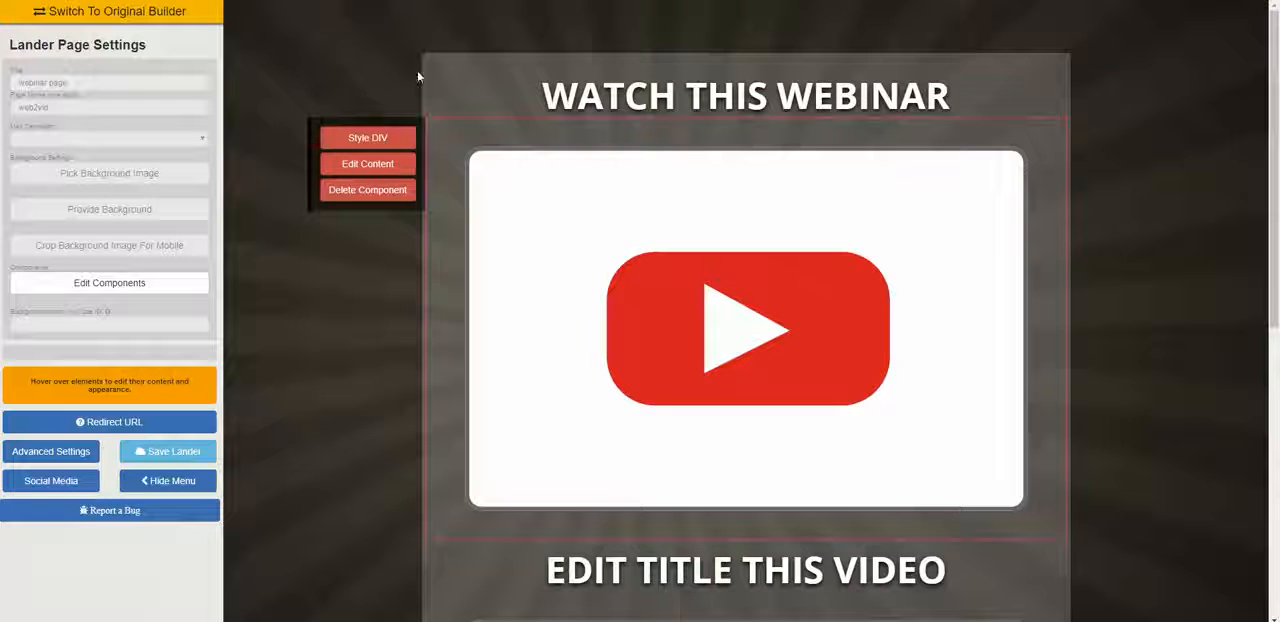
{"action": "scroll", "coordinate": [1216, 368], "scroll_direction": "down", "scroll_amount": 3}
{"action": "scroll", "coordinate": [1215, 364], "scroll_direction": "down", "scroll_amount": 3}
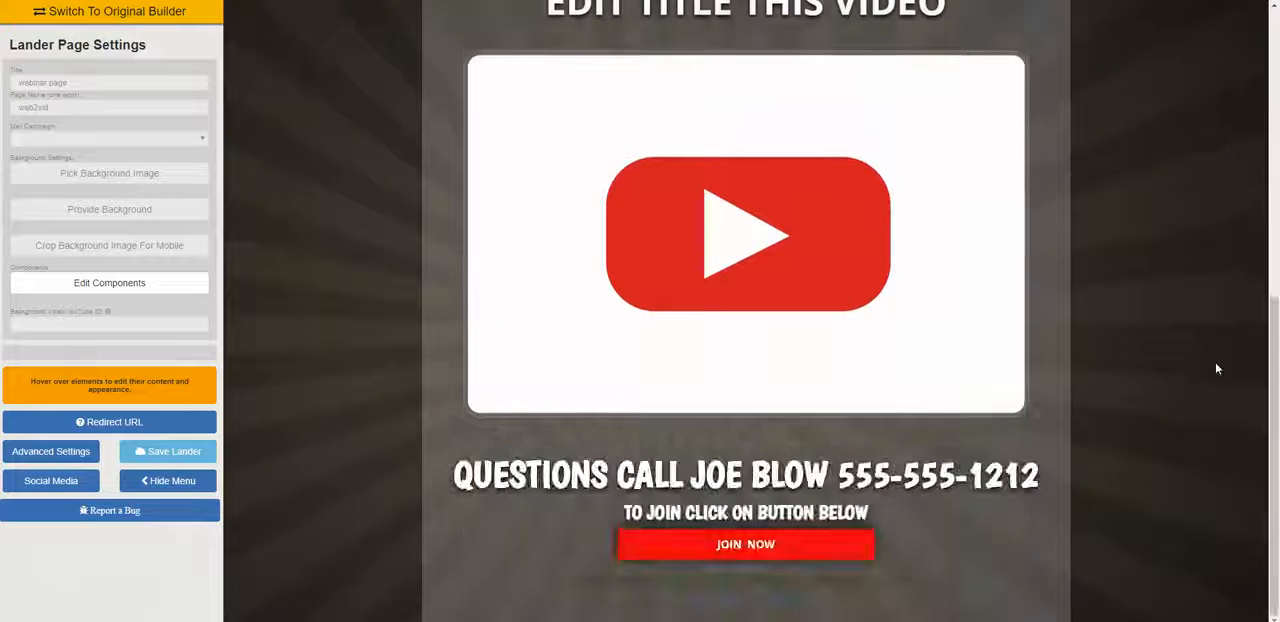
{"action": "scroll", "coordinate": [1215, 364], "scroll_direction": "up", "scroll_amount": 6}
{"action": "scroll", "coordinate": [1208, 372], "scroll_direction": "down", "scroll_amount": 1}
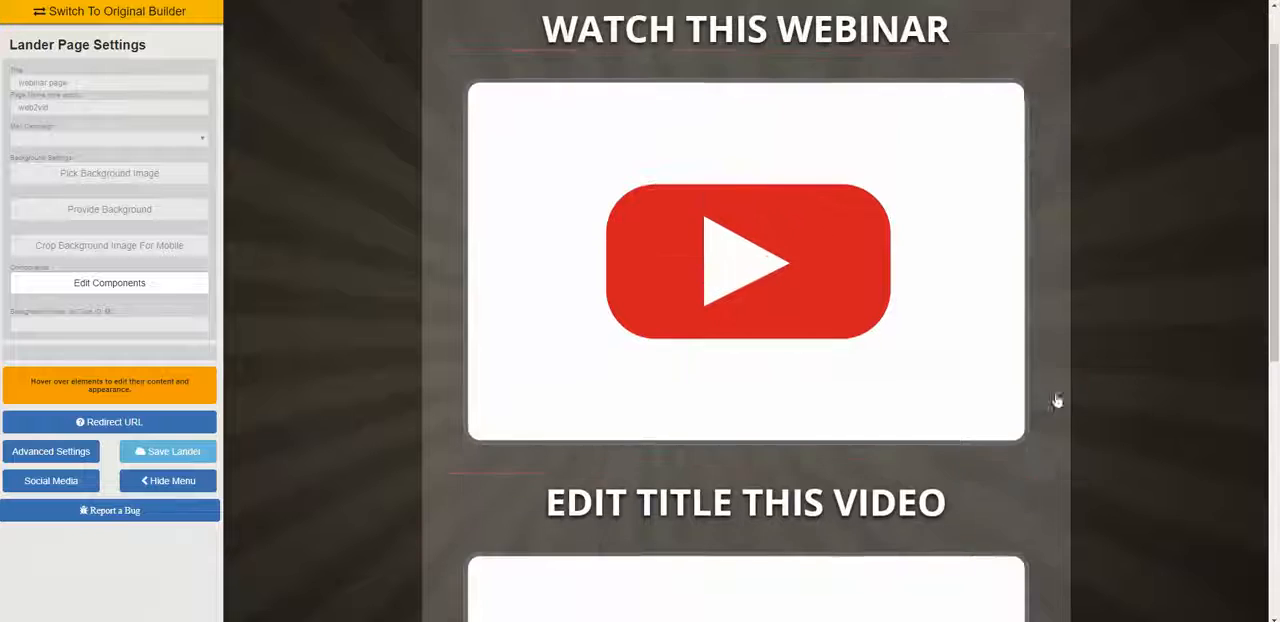
Step: Start picking a new background image for the page and go into the beach and travel photo category
{"action": "left_click", "coordinate": [143, 175]}
{"action": "scroll", "coordinate": [909, 304], "scroll_direction": "down", "scroll_amount": 15}
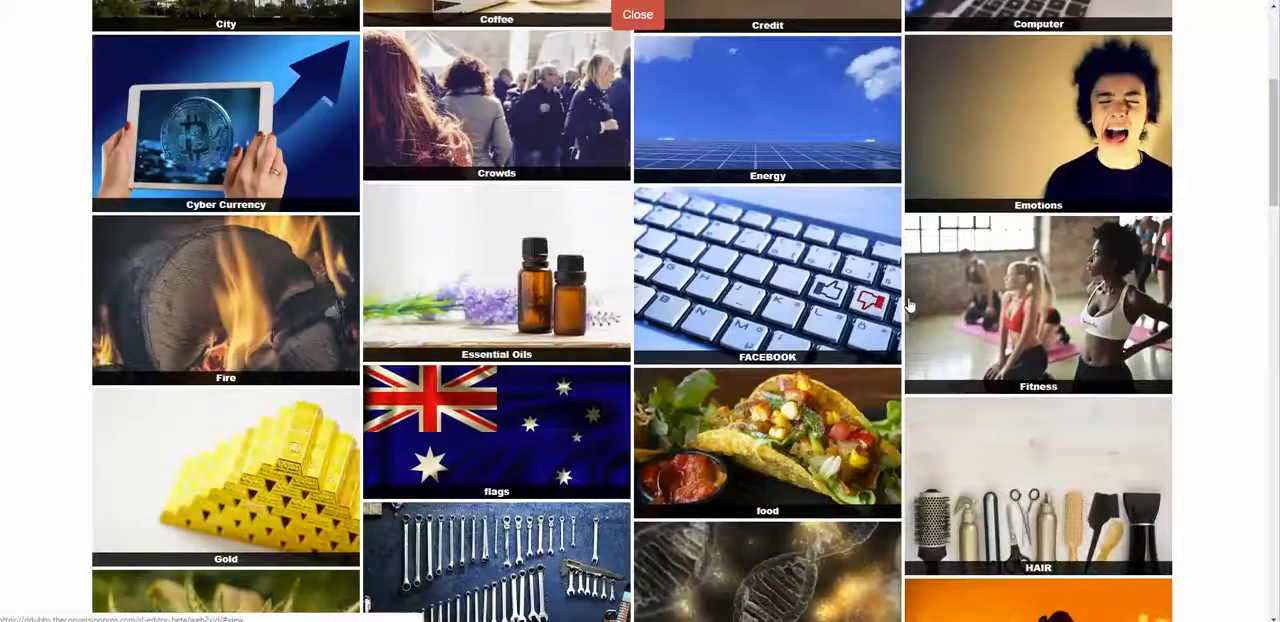
{"action": "scroll", "coordinate": [909, 304], "scroll_direction": "down", "scroll_amount": 7}
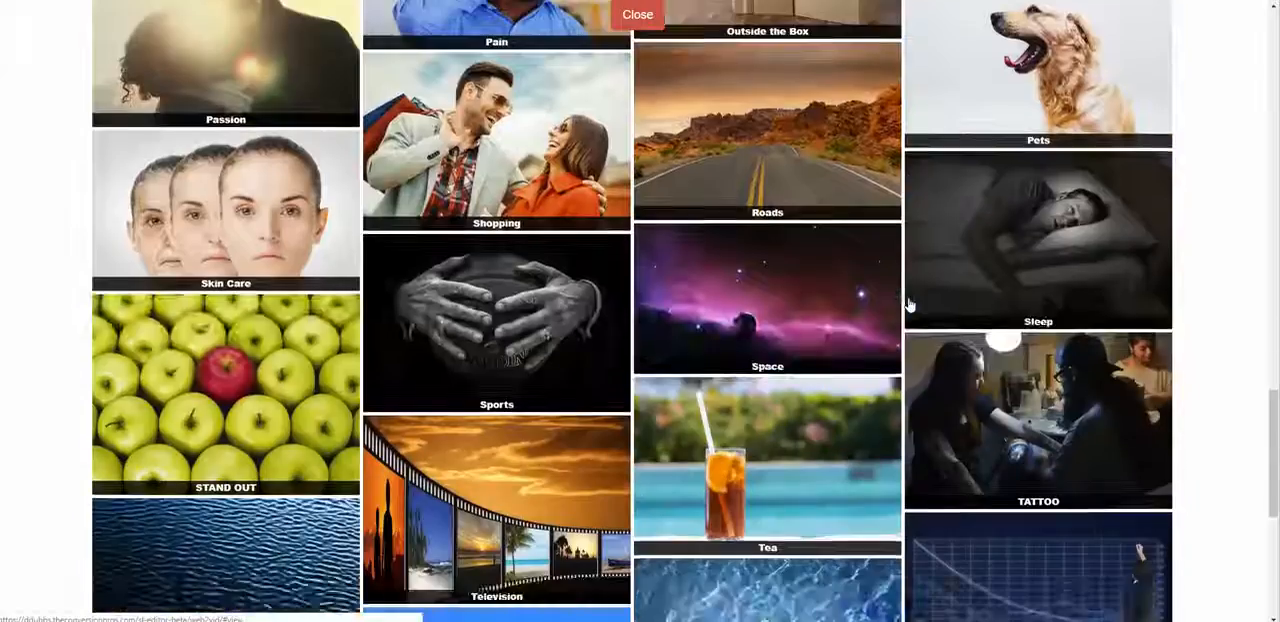
{"action": "scroll", "coordinate": [909, 304], "scroll_direction": "down", "scroll_amount": 2}
{"action": "left_click", "coordinate": [826, 250]}
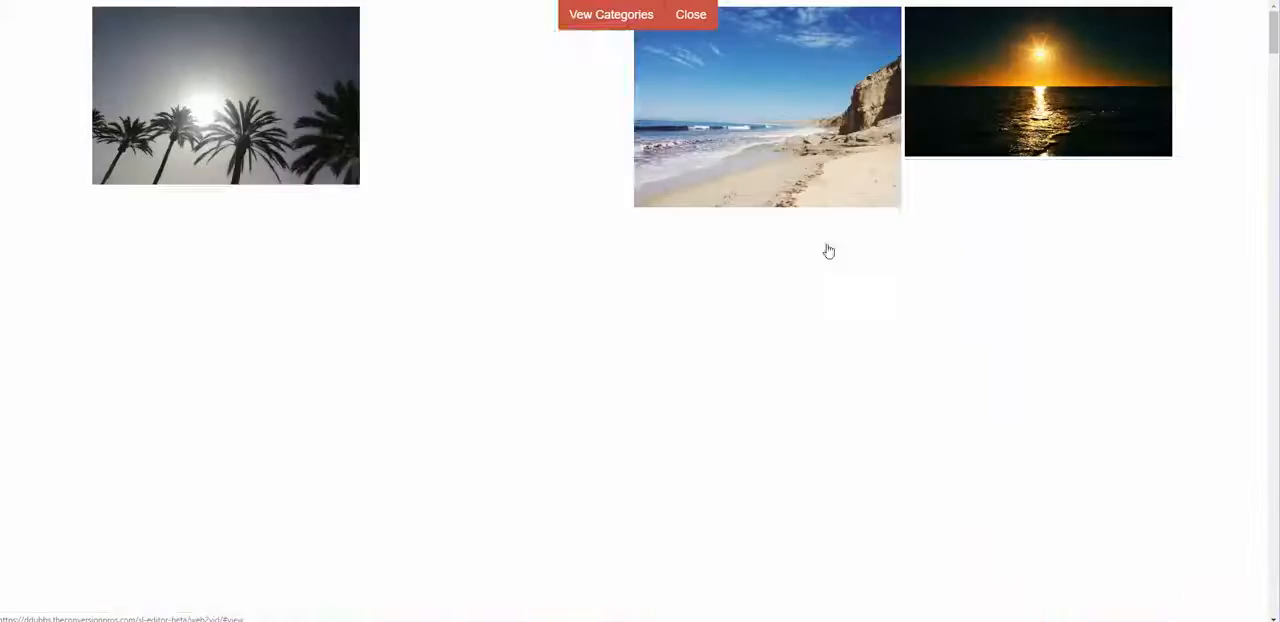
Step: Choose the photo of the beach beside high-rise buildings as background and confirm it with the mobile crop over the beach and hotel
{"action": "scroll", "coordinate": [984, 357], "scroll_direction": "down", "scroll_amount": 3}
{"action": "scroll", "coordinate": [986, 355], "scroll_direction": "down", "scroll_amount": 10}
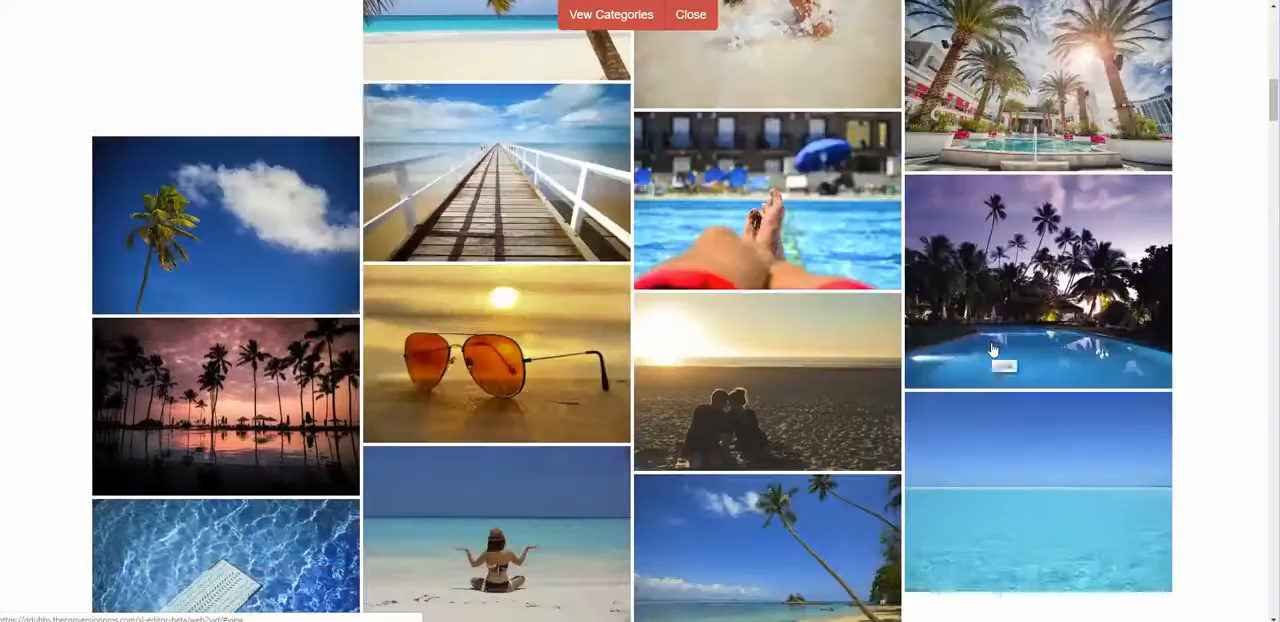
{"action": "scroll", "coordinate": [992, 349], "scroll_direction": "down", "scroll_amount": 10}
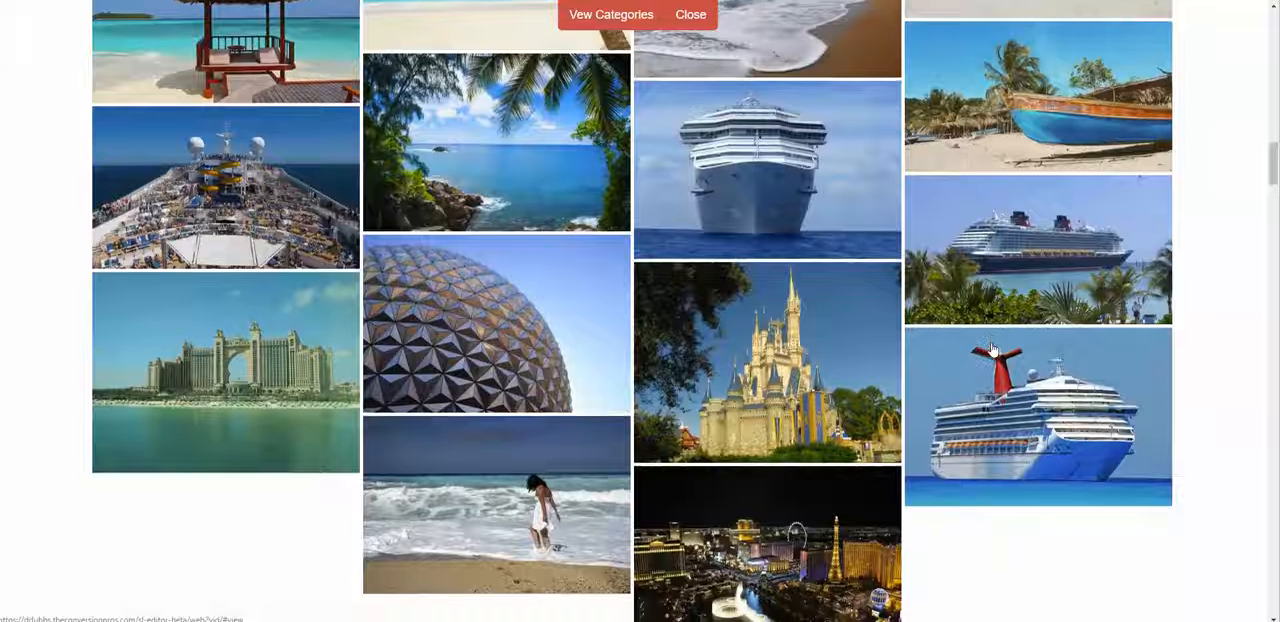
{"action": "scroll", "coordinate": [992, 349], "scroll_direction": "down", "scroll_amount": 5}
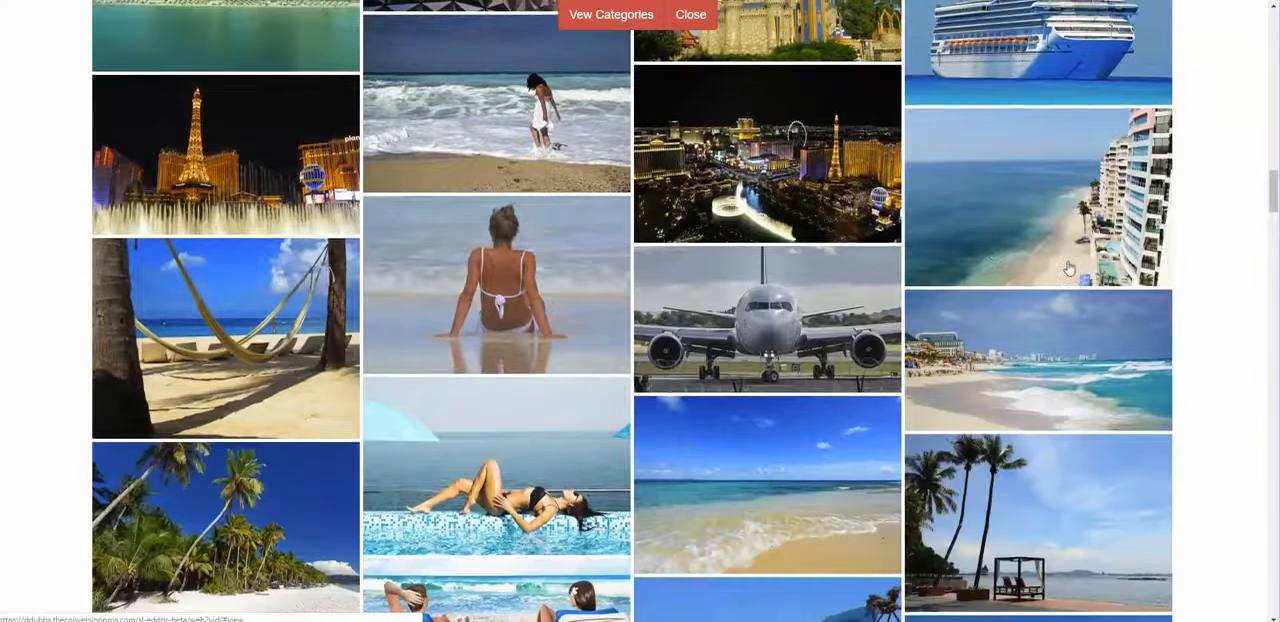
{"action": "left_click", "coordinate": [1070, 246]}
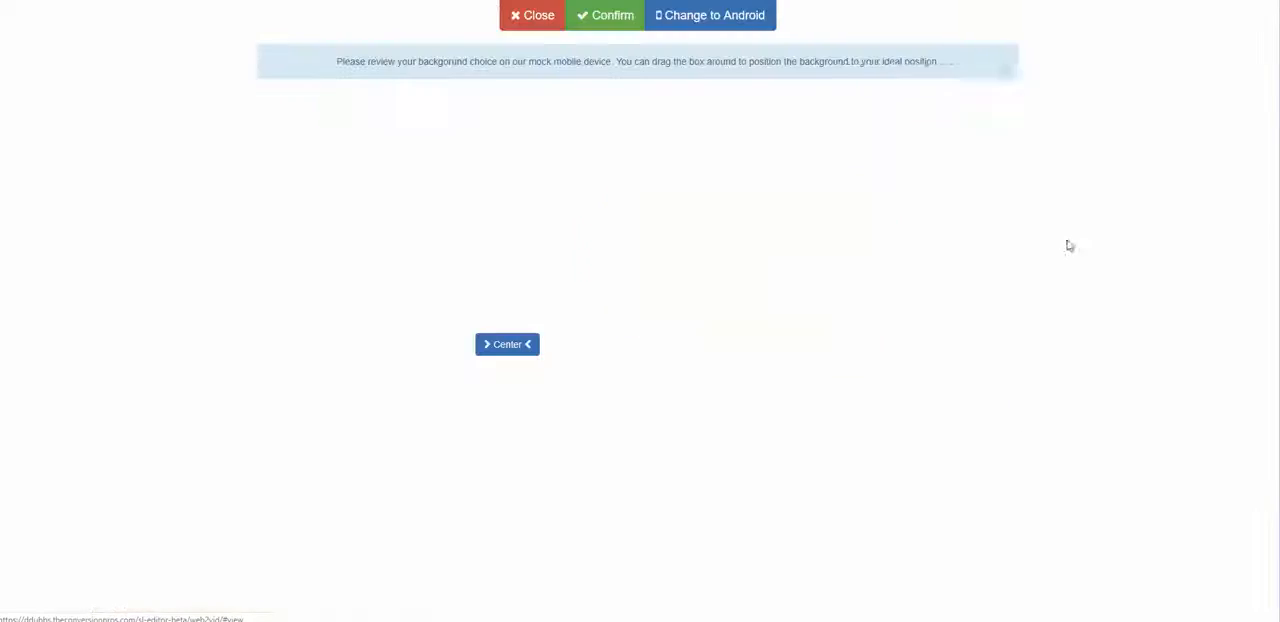
{"action": "mouse_move", "coordinate": [524, 217]}
{"action": "left_mouse_down"}
{"action": "mouse_move", "coordinate": [617, 217]}
{"action": "mouse_move", "coordinate": [405, 217]}
{"action": "mouse_move", "coordinate": [598, 215]}
{"action": "mouse_move", "coordinate": [537, 209]}
{"action": "left_mouse_up"}
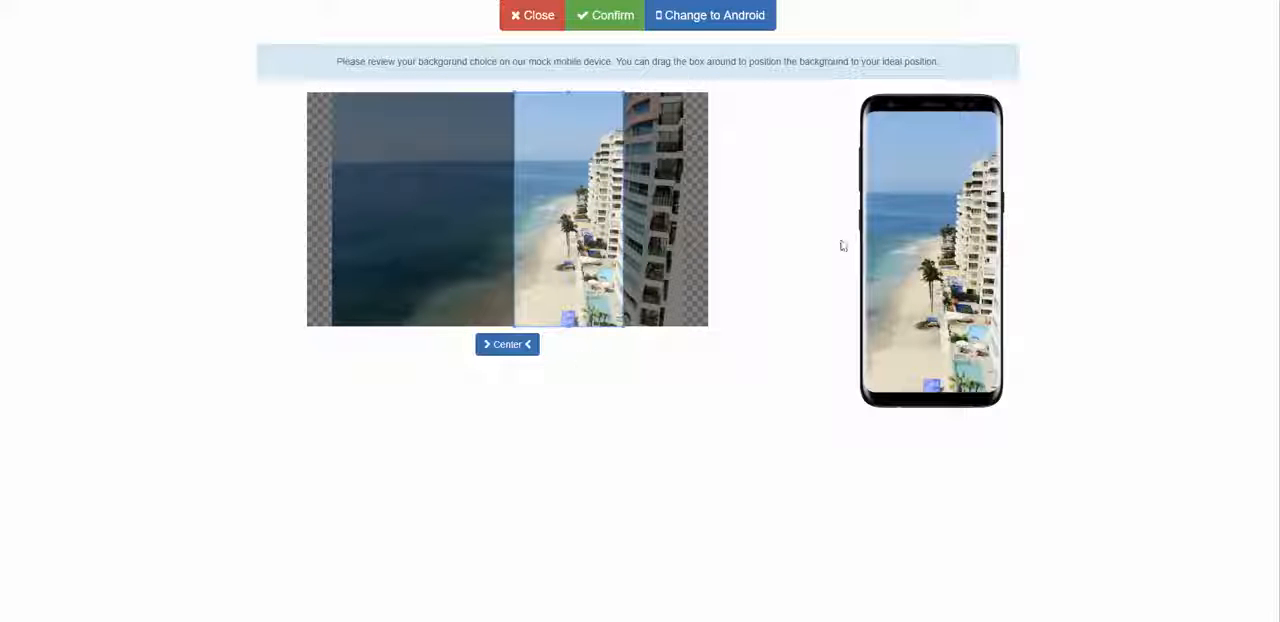
{"action": "left_click", "coordinate": [605, 15]}
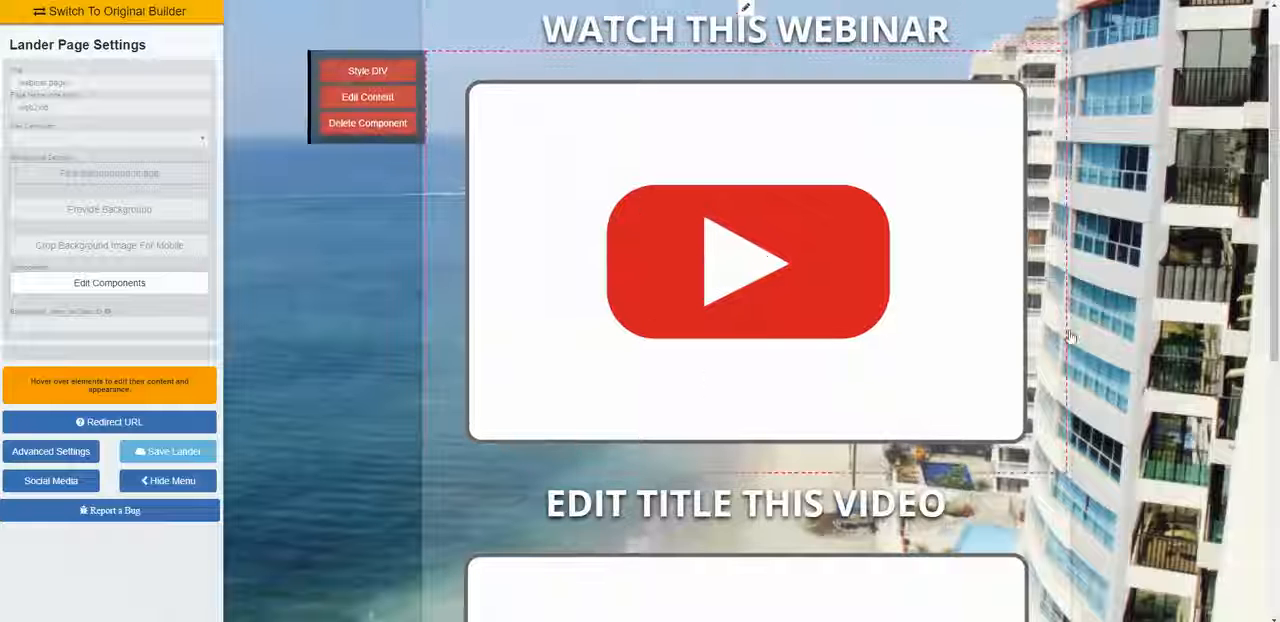
Step: Open the background colour of the content box behind the videos and adjust its opacity, trying 0.91 and settling on 0.28
{"action": "scroll", "coordinate": [1085, 370], "scroll_direction": "down", "scroll_amount": 2}
{"action": "scroll", "coordinate": [1090, 378], "scroll_direction": "down", "scroll_amount": 3}
{"action": "scroll", "coordinate": [1090, 378], "scroll_direction": "up", "scroll_amount": 3}
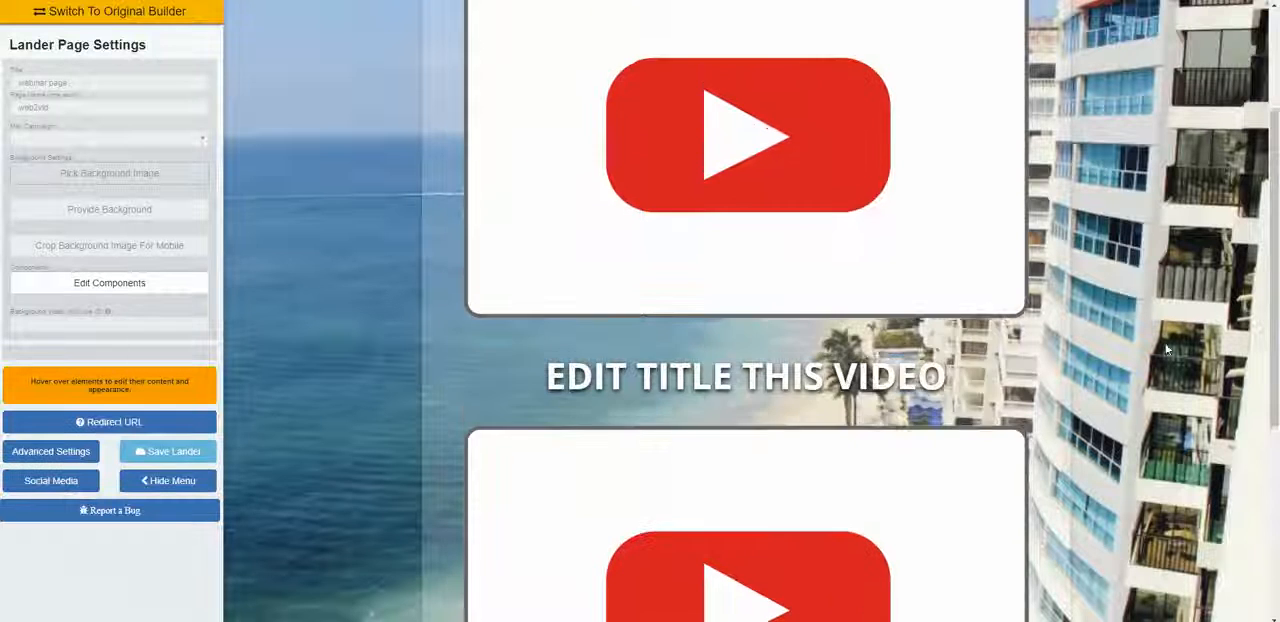
{"action": "scroll", "coordinate": [1168, 337], "scroll_direction": "up", "scroll_amount": 2}
{"action": "mouse_move", "coordinate": [744, 84]}
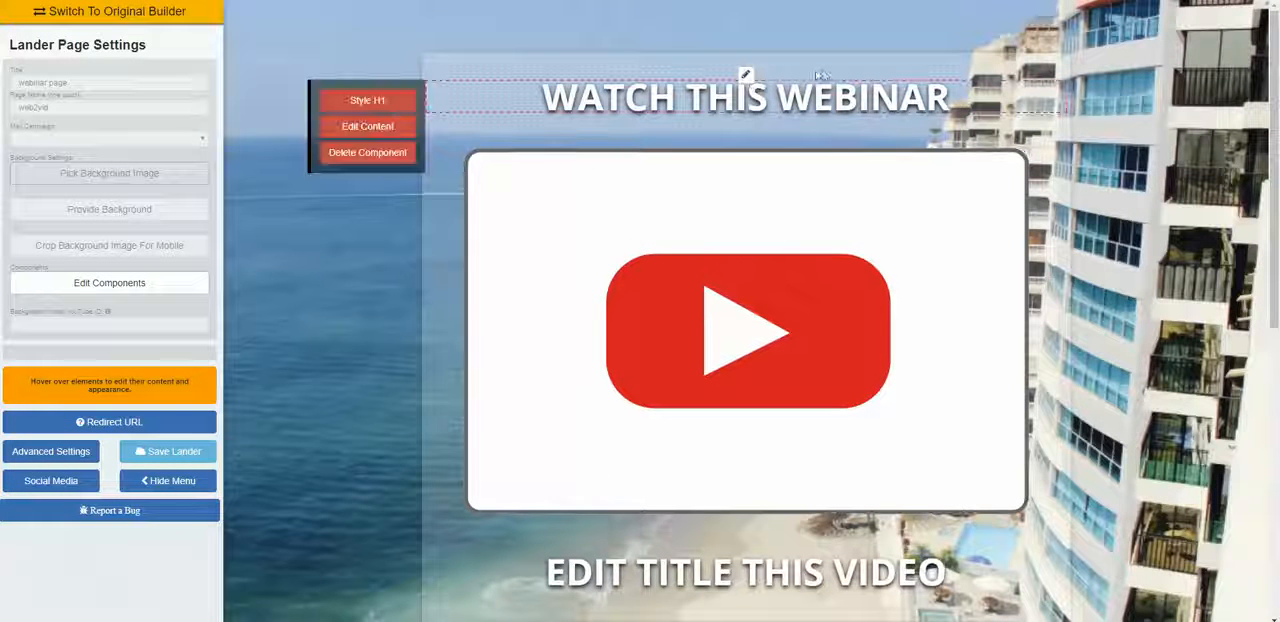
{"action": "left_click", "coordinate": [745, 75]}
{"action": "left_click", "coordinate": [691, 116]}
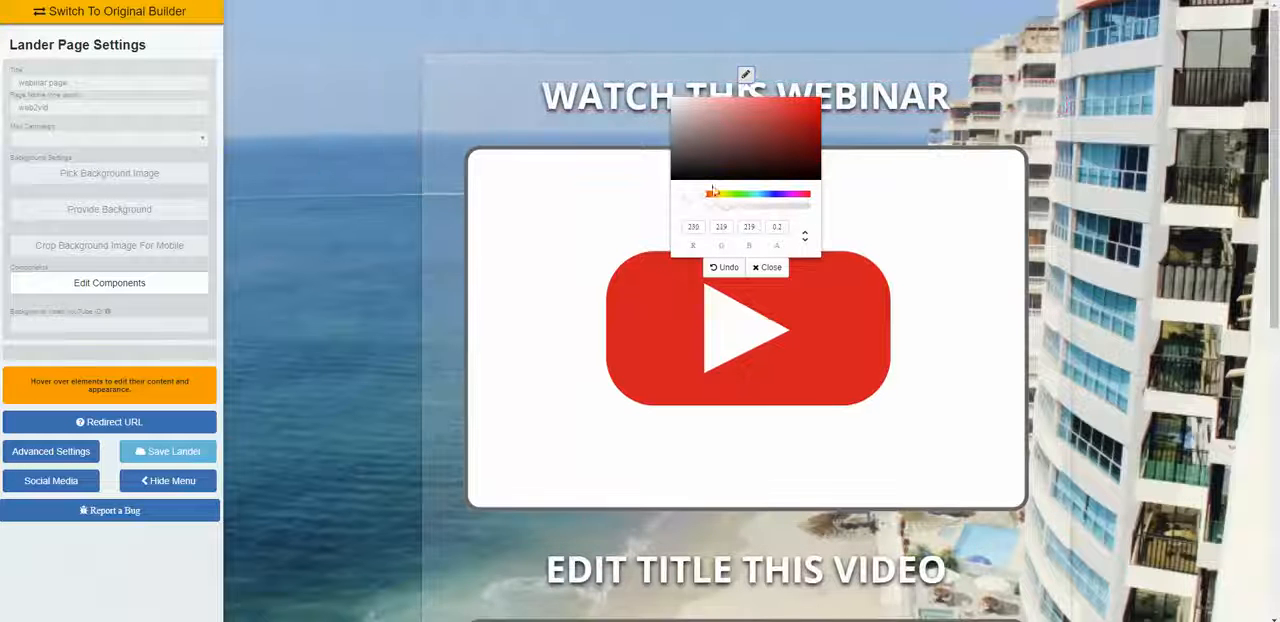
{"action": "left_click", "coordinate": [742, 205]}
{"action": "left_click", "coordinate": [764, 212]}
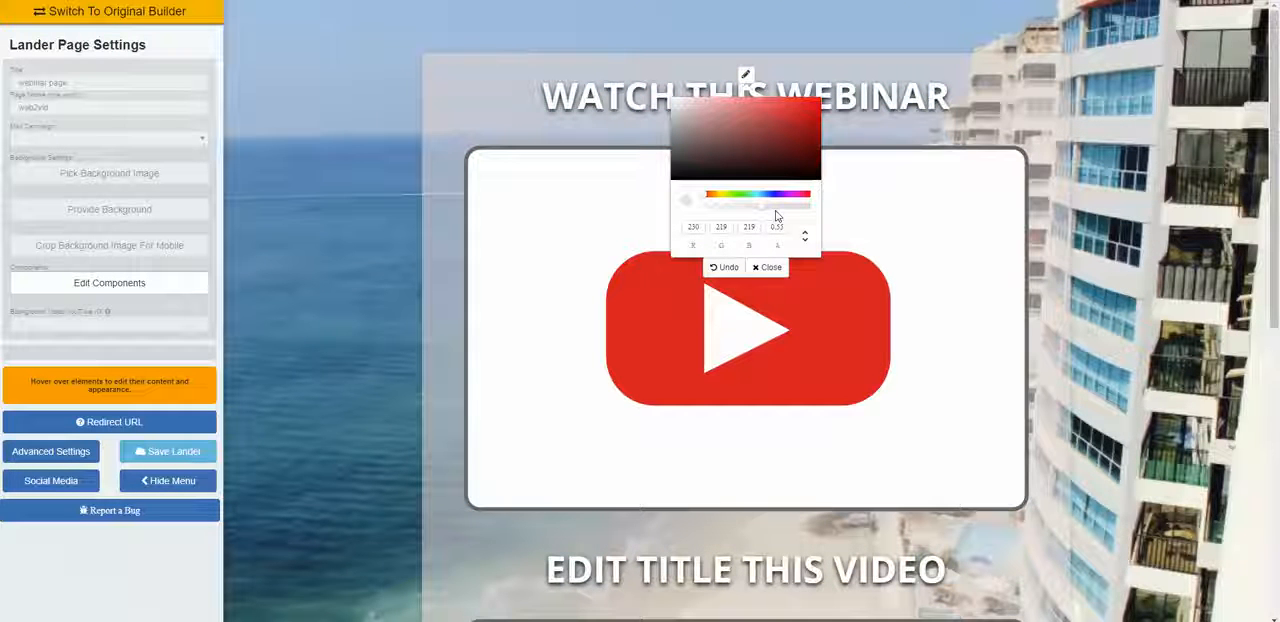
{"action": "left_click", "coordinate": [800, 213]}
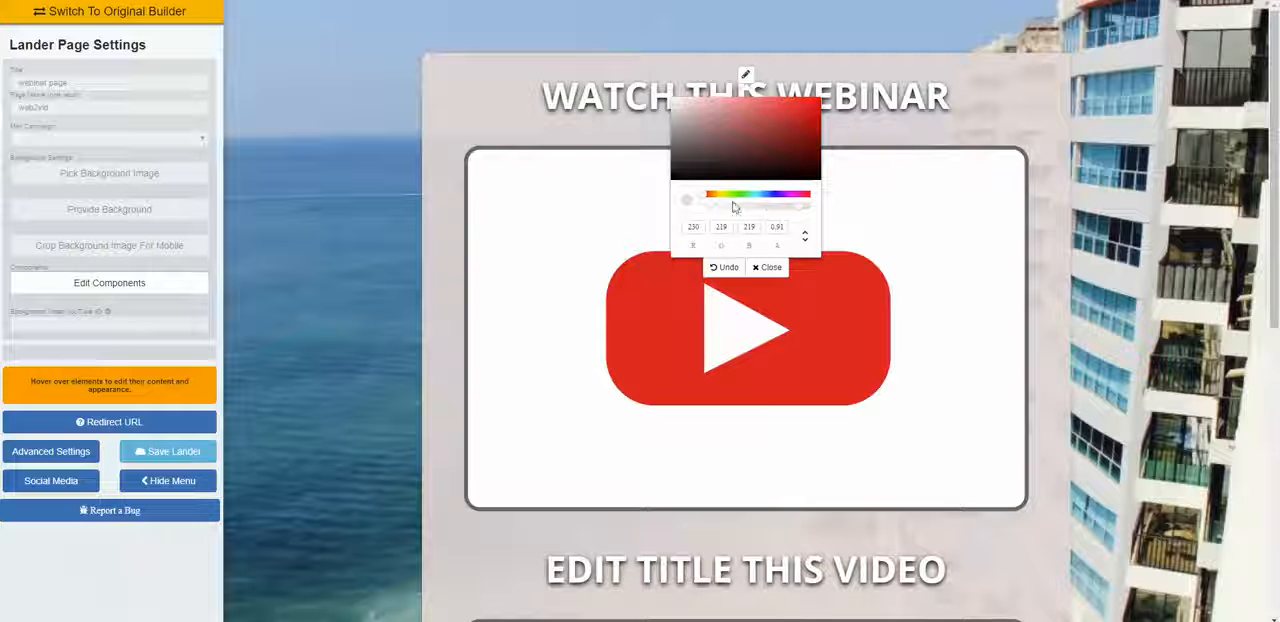
{"action": "left_click", "coordinate": [735, 207]}
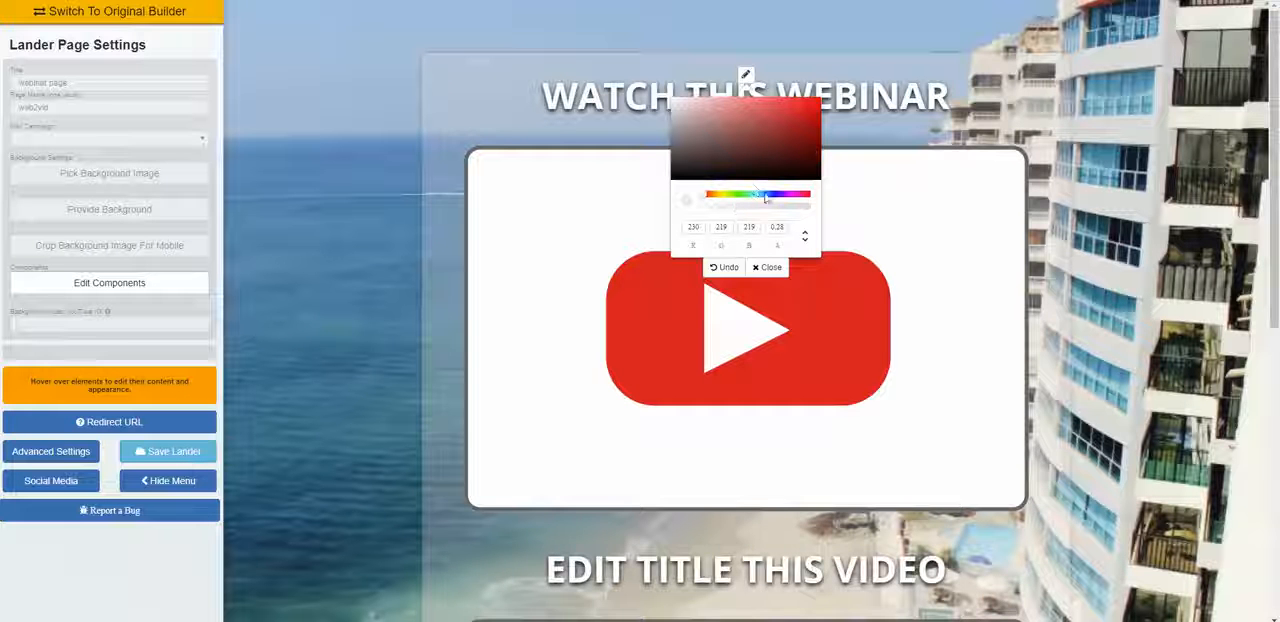
Step: Try black on the content box, then set its colour to blue RGB 43, 128, 175 with an opacity of 0.46
{"action": "left_click", "coordinate": [745, 178]}
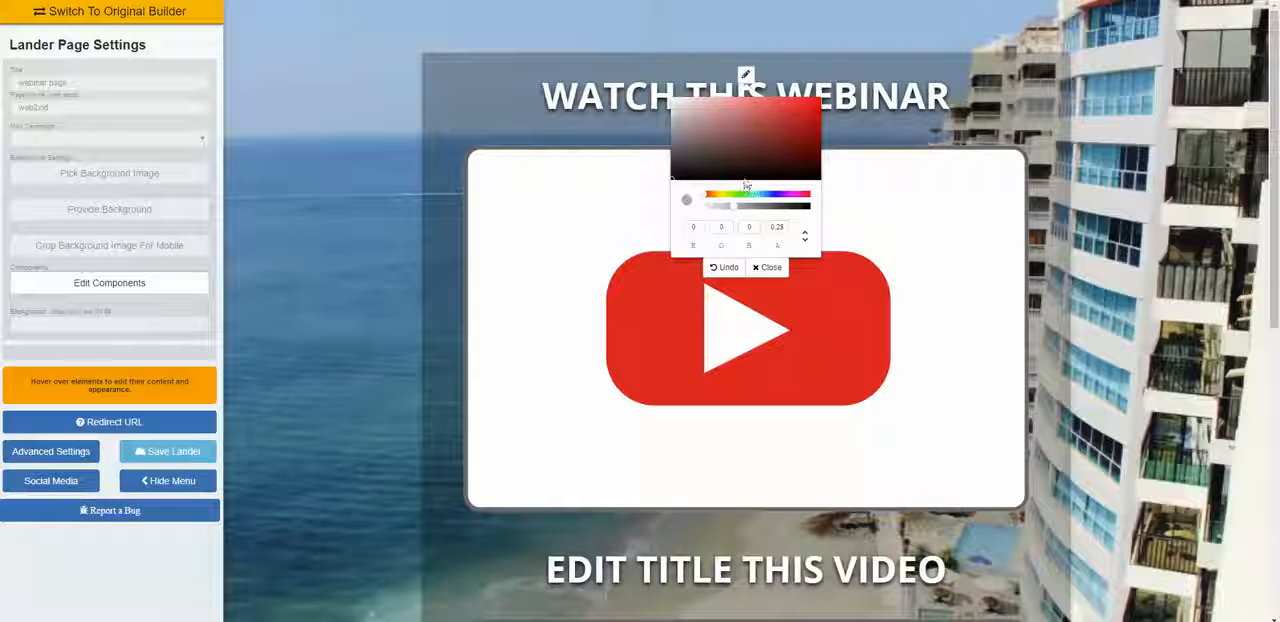
{"action": "left_click", "coordinate": [765, 195]}
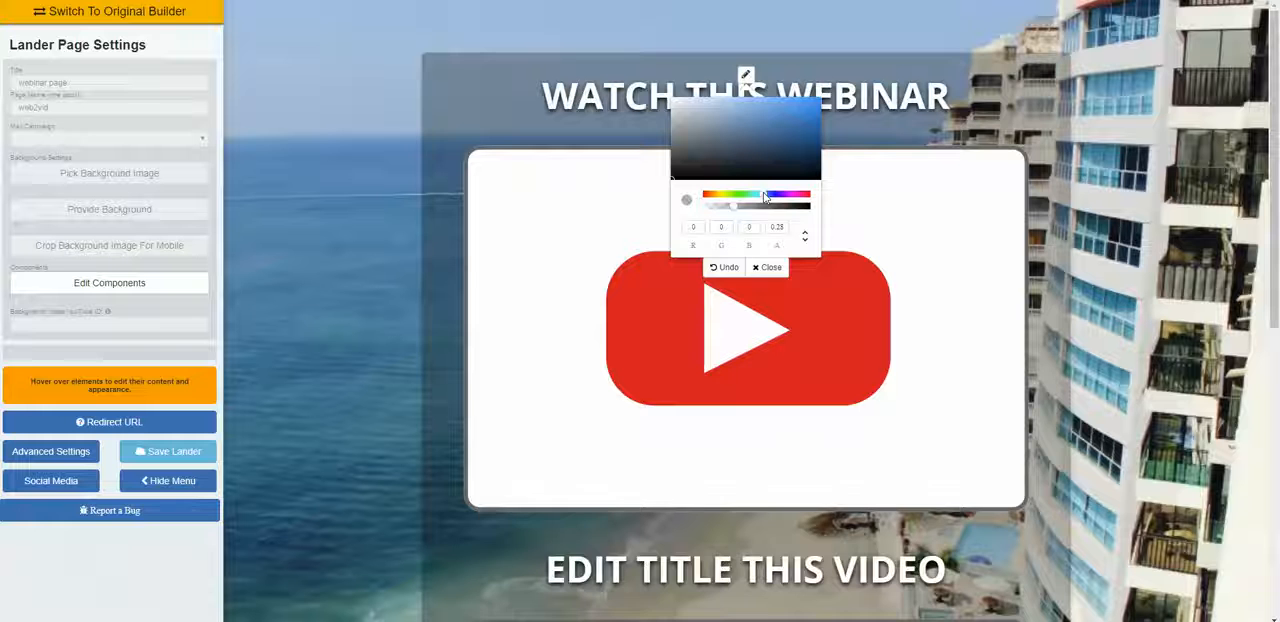
{"action": "left_click", "coordinate": [784, 123]}
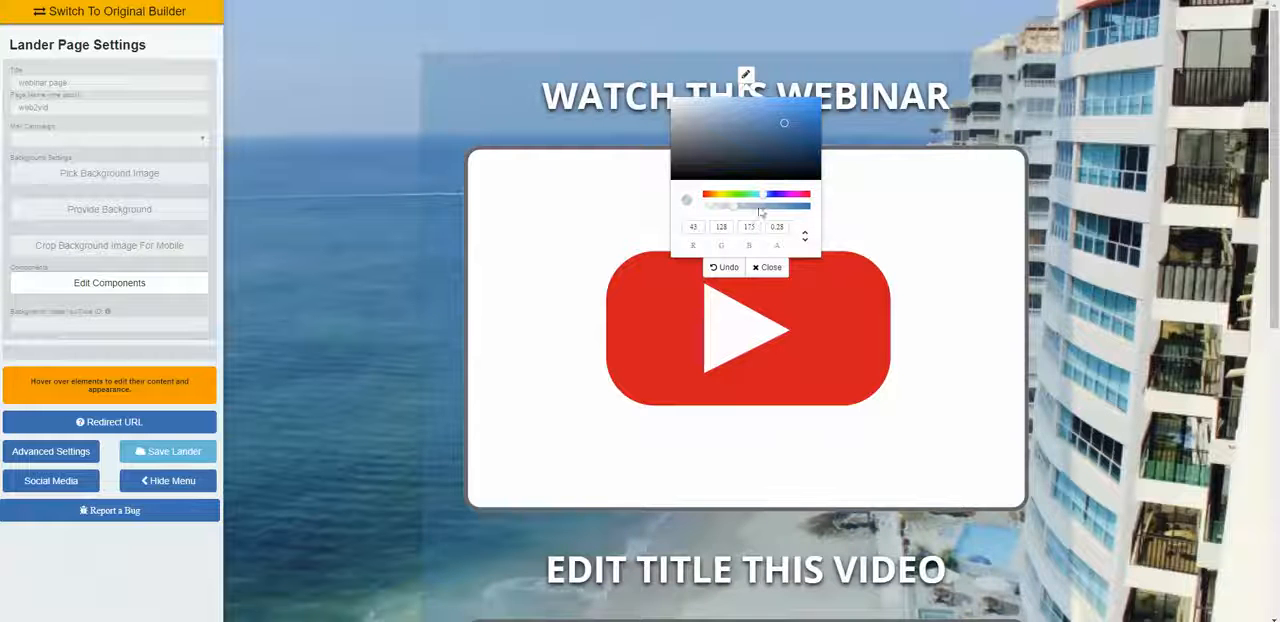
{"action": "left_click", "coordinate": [759, 207]}
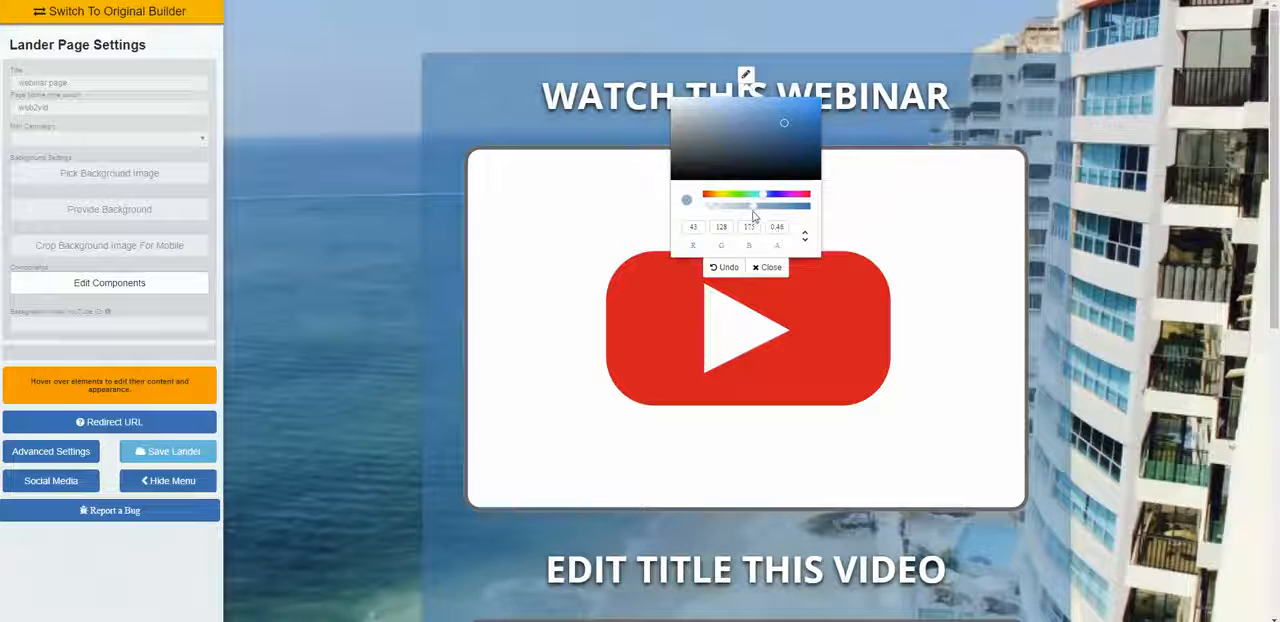
Step: Try green and teal on the content box, then set its colour to near-black RGB 5, 14, 14 and close the colour picker
{"action": "left_click", "coordinate": [737, 196]}
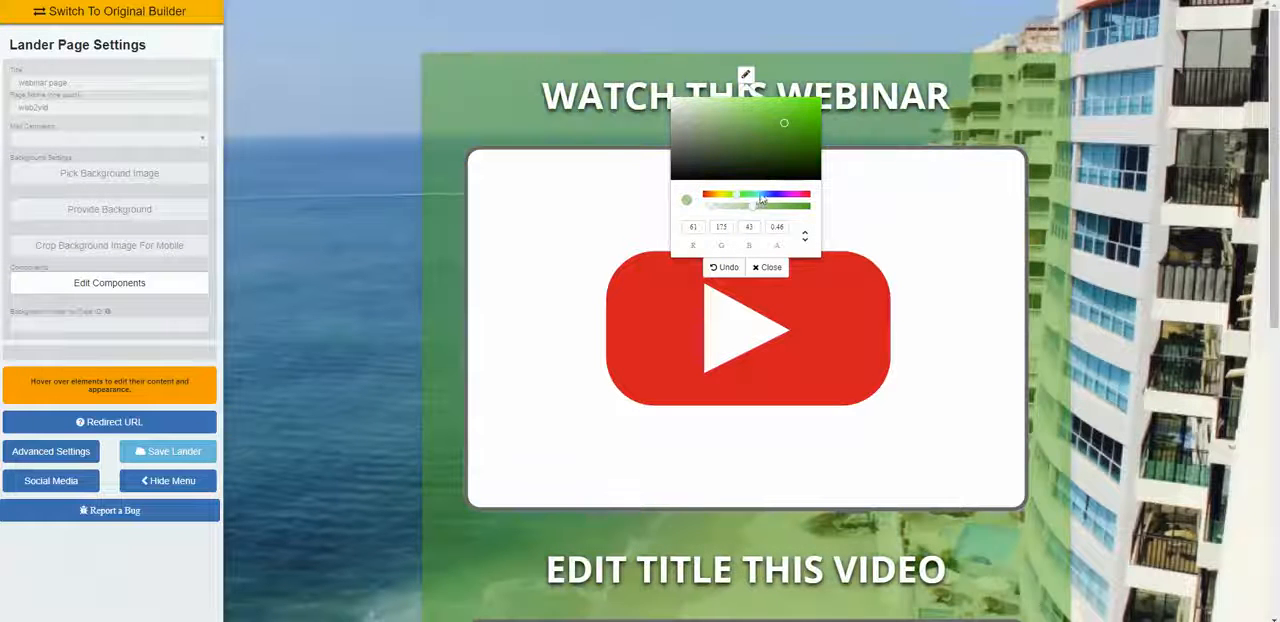
{"action": "left_click", "coordinate": [757, 196]}
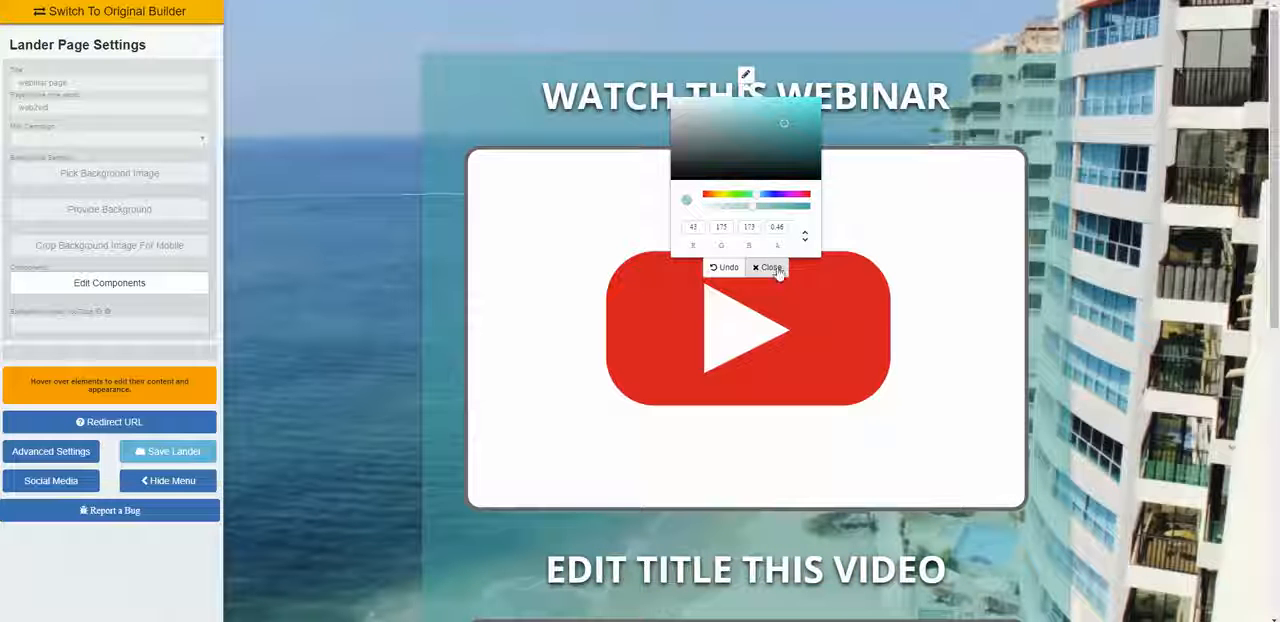
{"action": "left_click", "coordinate": [767, 175]}
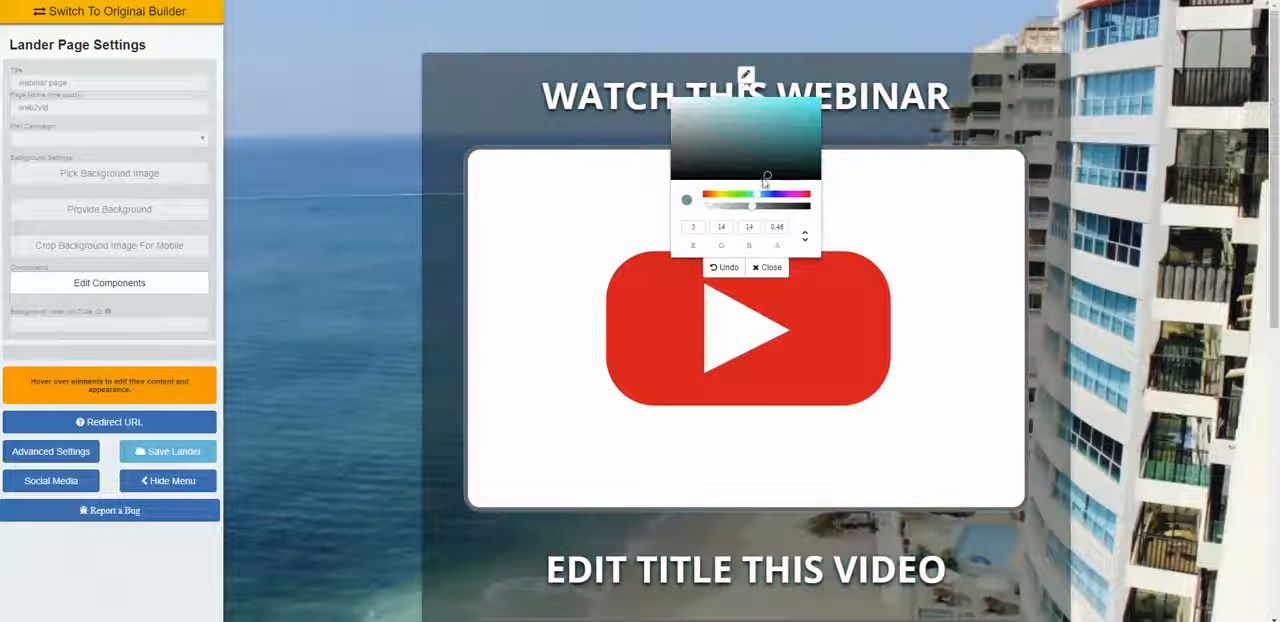
{"action": "left_click", "coordinate": [770, 268]}
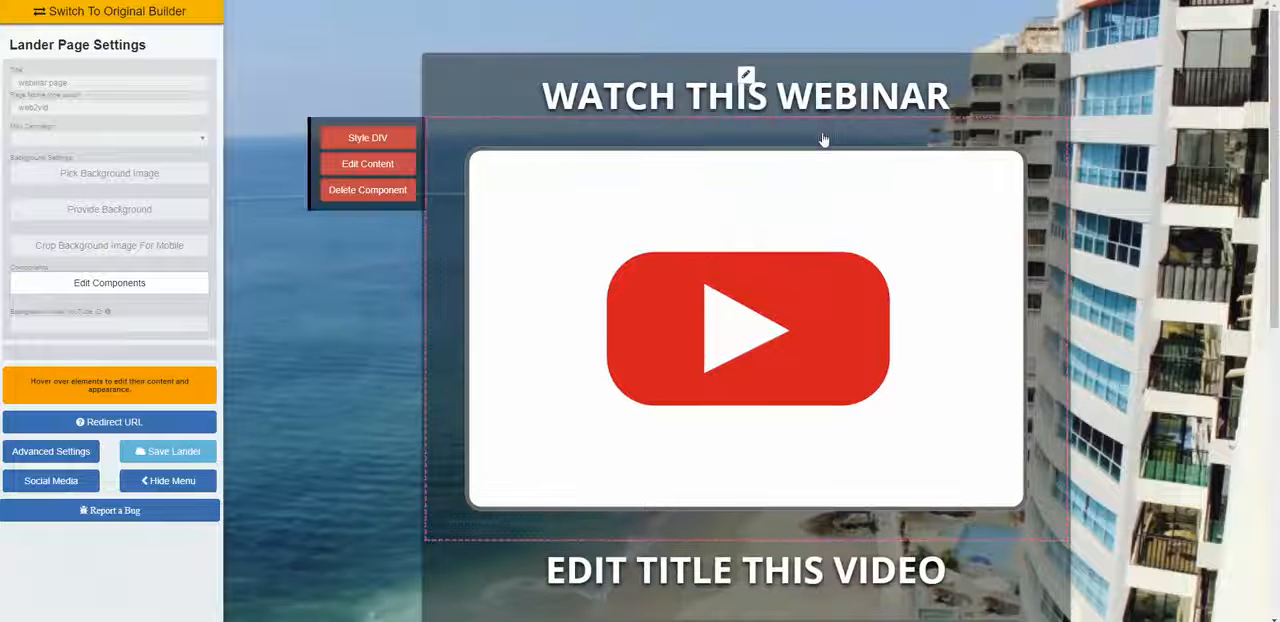
{"action": "scroll", "coordinate": [824, 140], "scroll_direction": "down", "scroll_amount": 2}
{"action": "scroll", "coordinate": [869, 194], "scroll_direction": "up", "scroll_amount": 2}
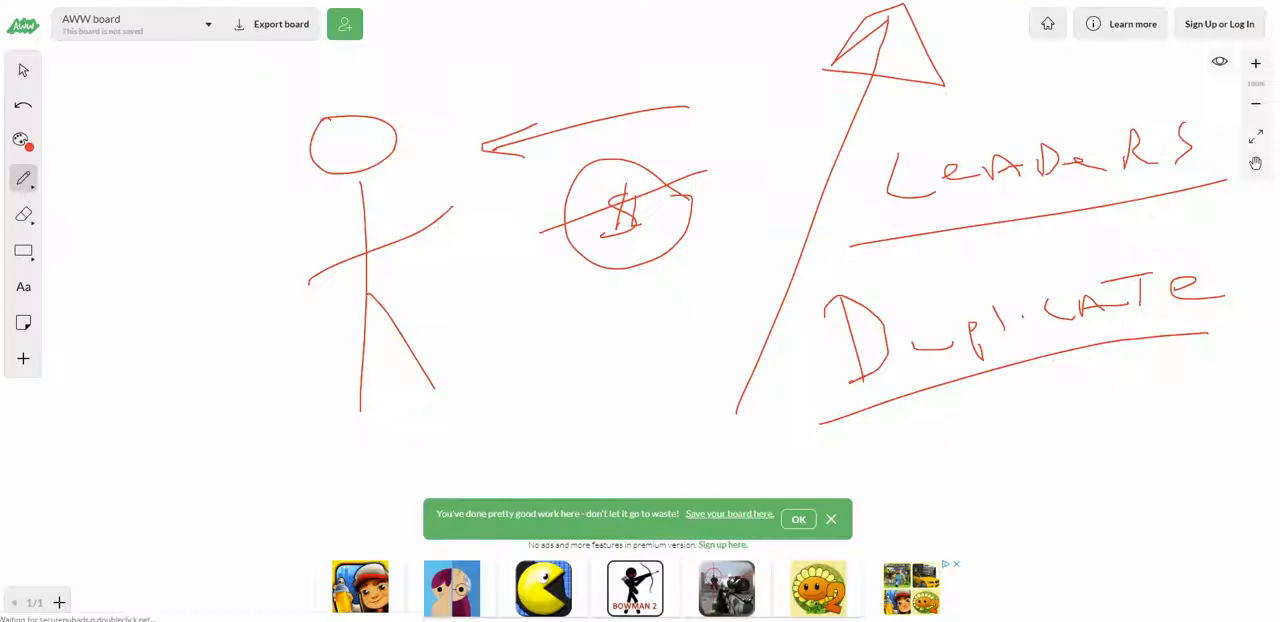
Step: Leave the AWW whiteboard for YouTube, search for "world ventures webinar" and open the "WorldVentures VIP Webinar July 28th 2018" video
{"action": "key", "text": "ctrl+w"}
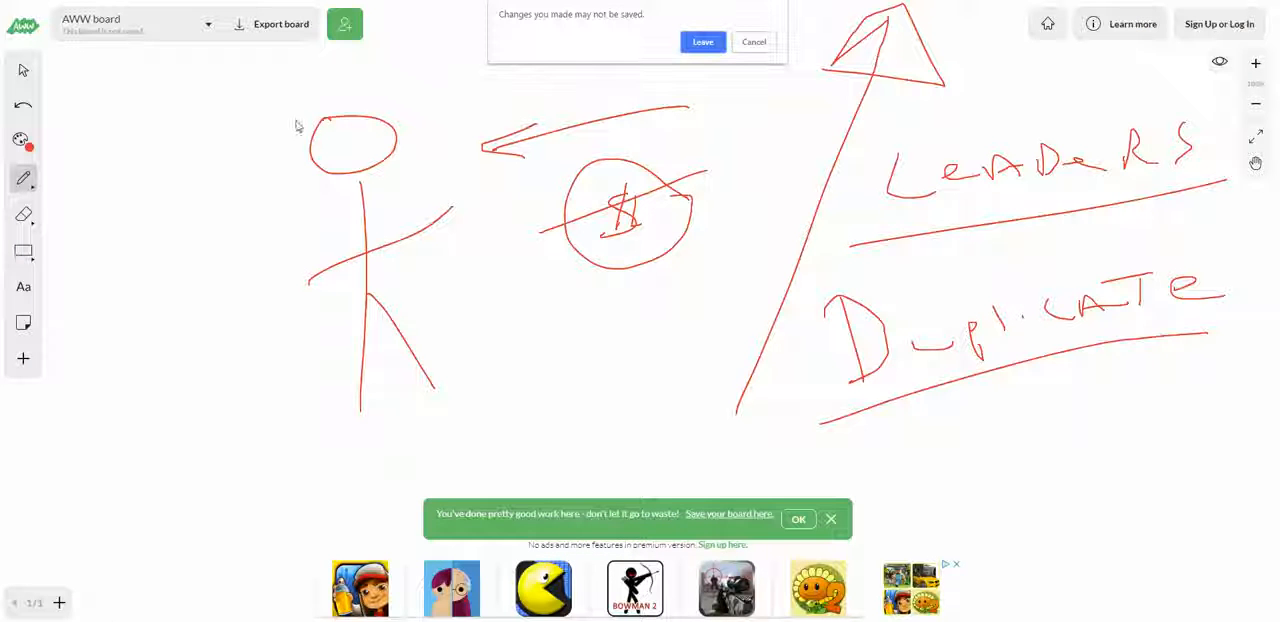
{"action": "left_click", "coordinate": [705, 43]}
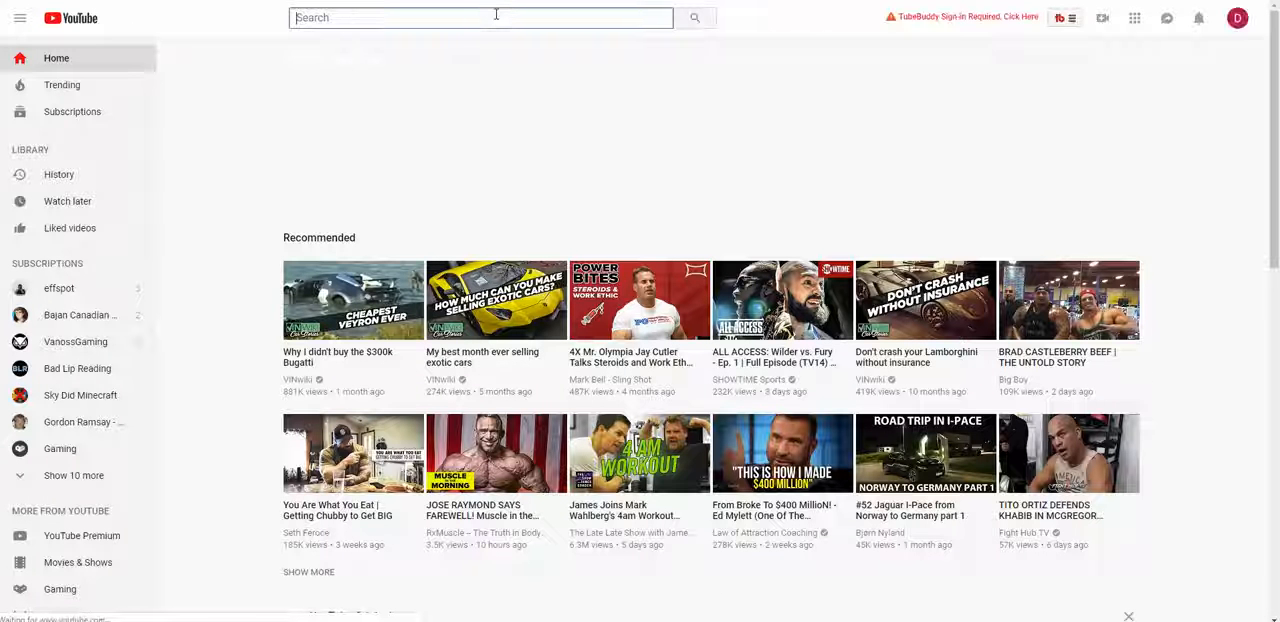
{"action": "type", "text": "world"}
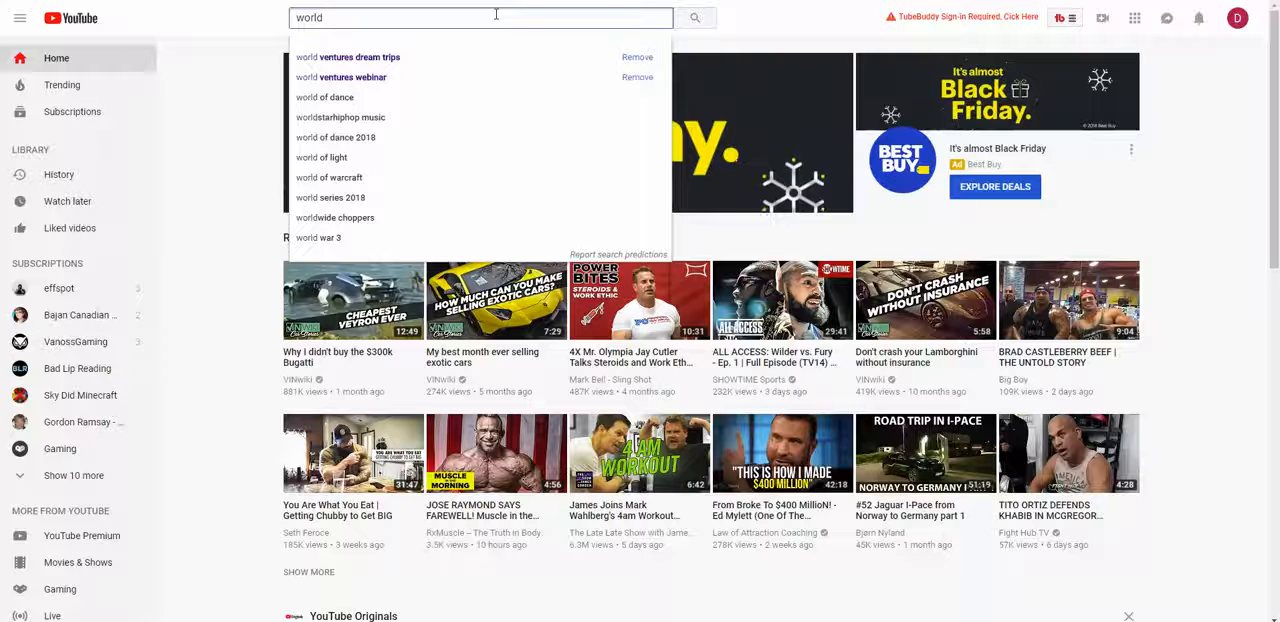
{"action": "type", "text": " ventures"}
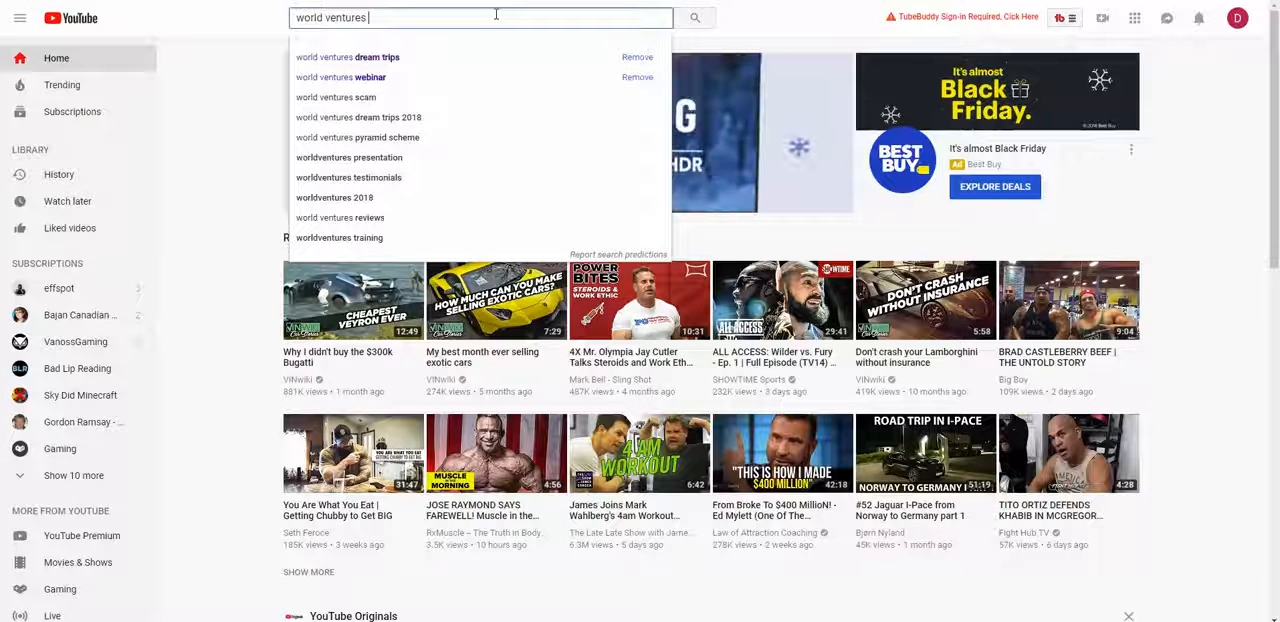
{"action": "type", "text": " webinar"}
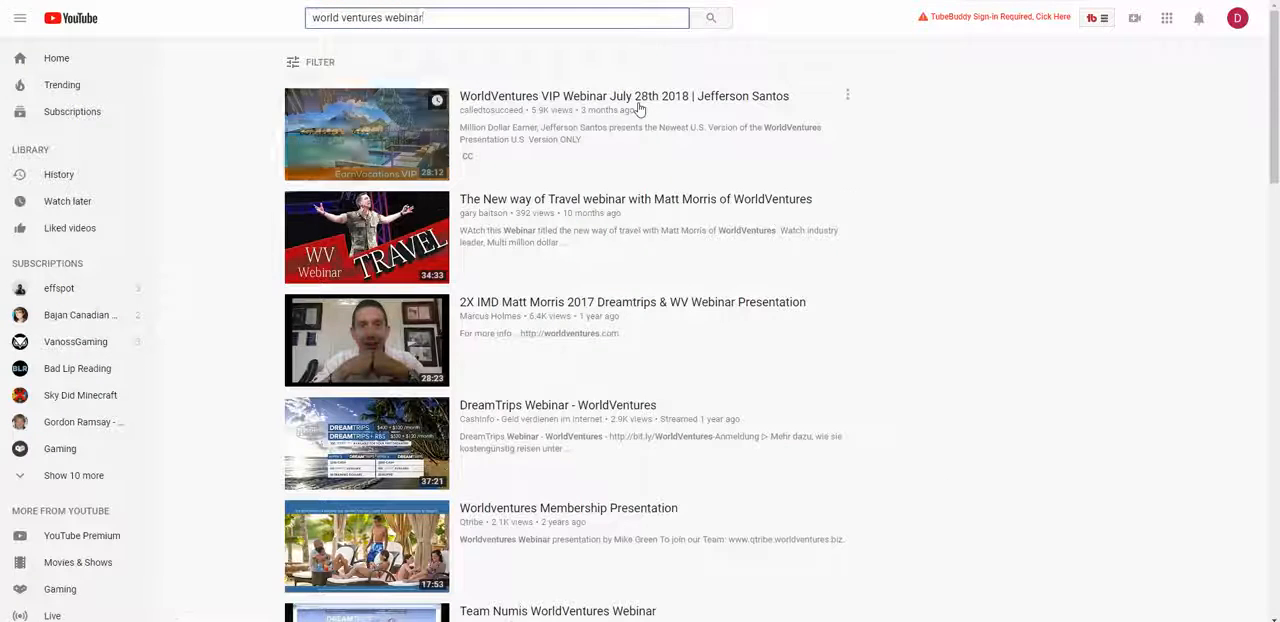
{"action": "left_click", "coordinate": [716, 106]}
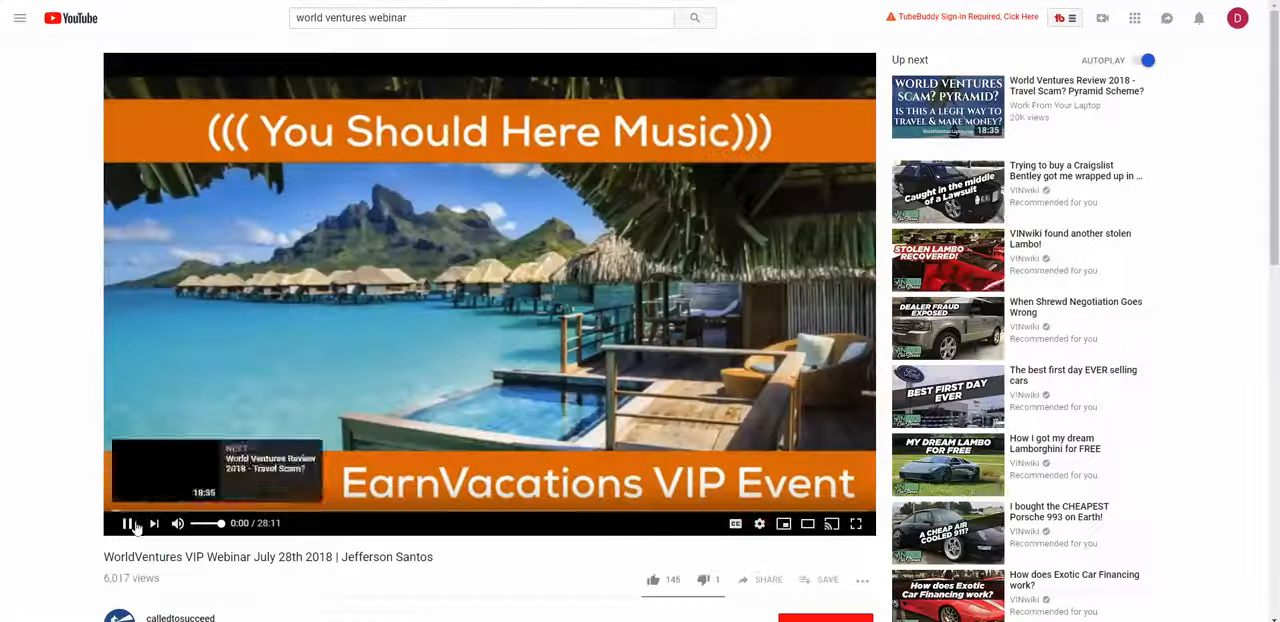
Step: Pause the WorldVentures VIP webinar on YouTube, copy its link and switch back to the landing page builder
{"action": "left_click", "coordinate": [128, 525]}
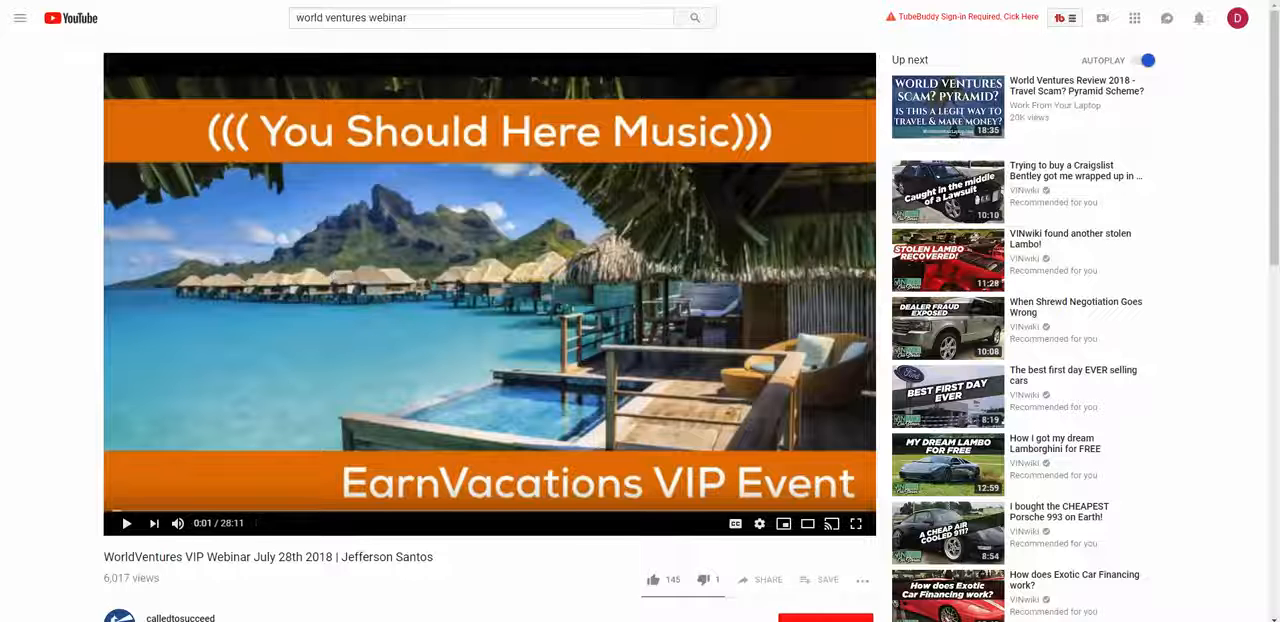
{"action": "right_click", "coordinate": [316, 0]}
{"action": "left_click", "coordinate": [362, 40]}
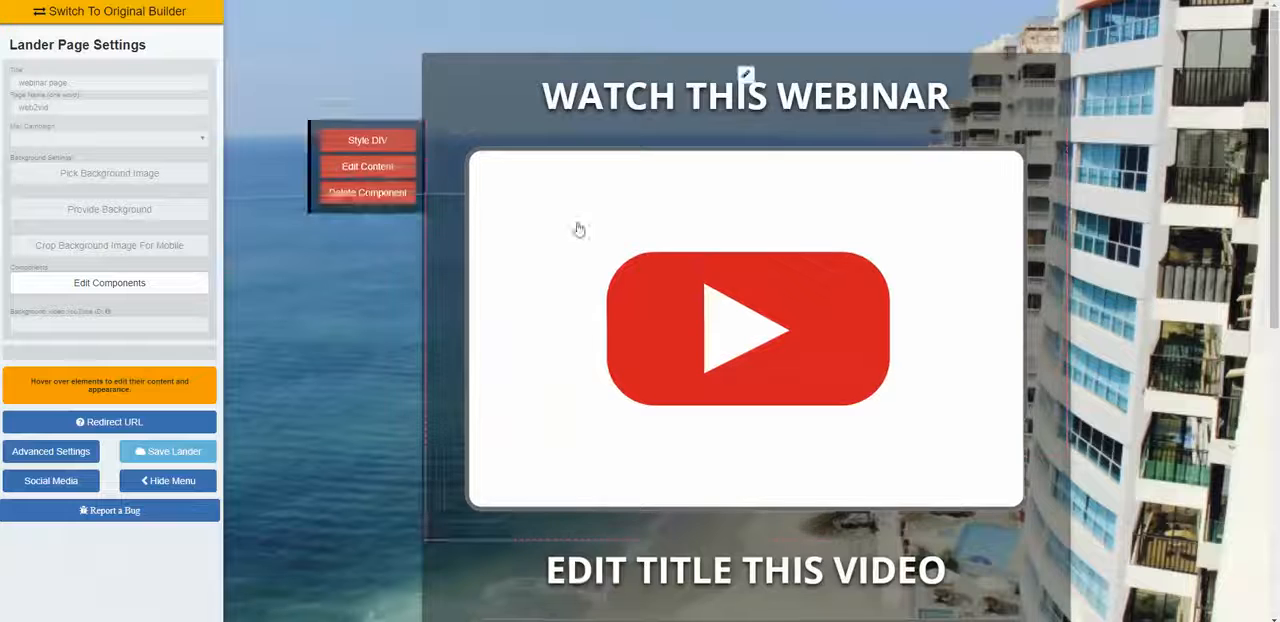
{"action": "scroll", "coordinate": [578, 230], "scroll_direction": "down", "scroll_amount": 1}
{"action": "scroll", "coordinate": [578, 230], "scroll_direction": "up", "scroll_amount": 1}
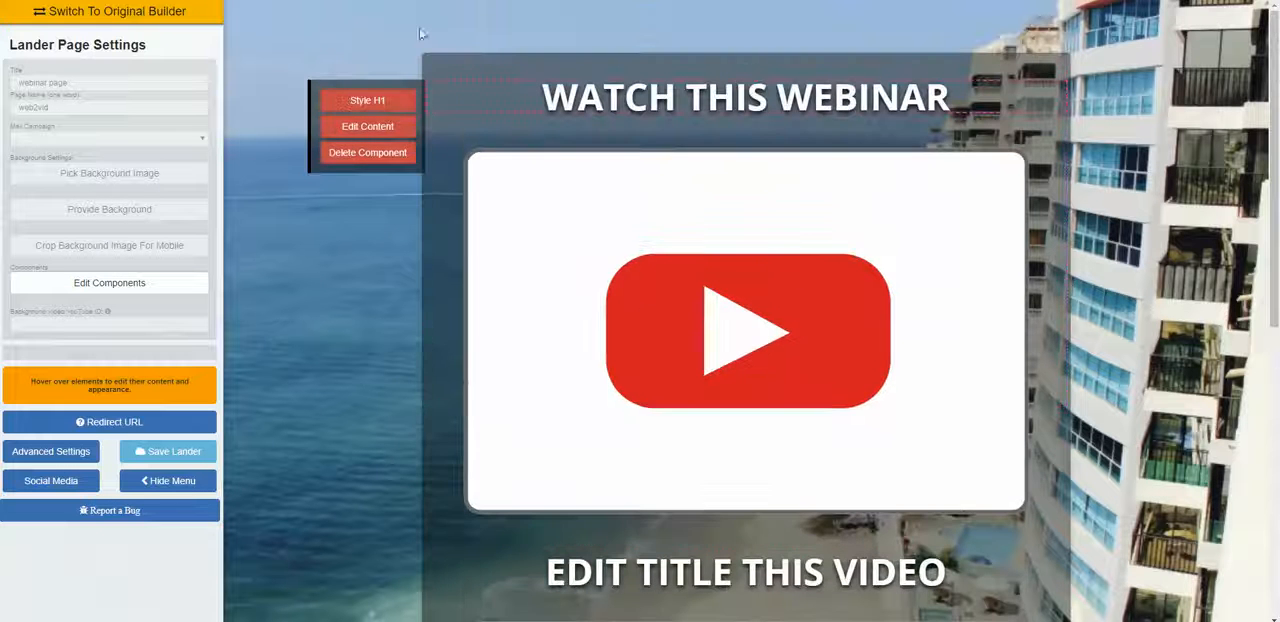
{"action": "scroll", "coordinate": [463, 235], "scroll_direction": "down", "scroll_amount": 1}
{"action": "scroll", "coordinate": [483, 70], "scroll_direction": "up", "scroll_amount": 1}
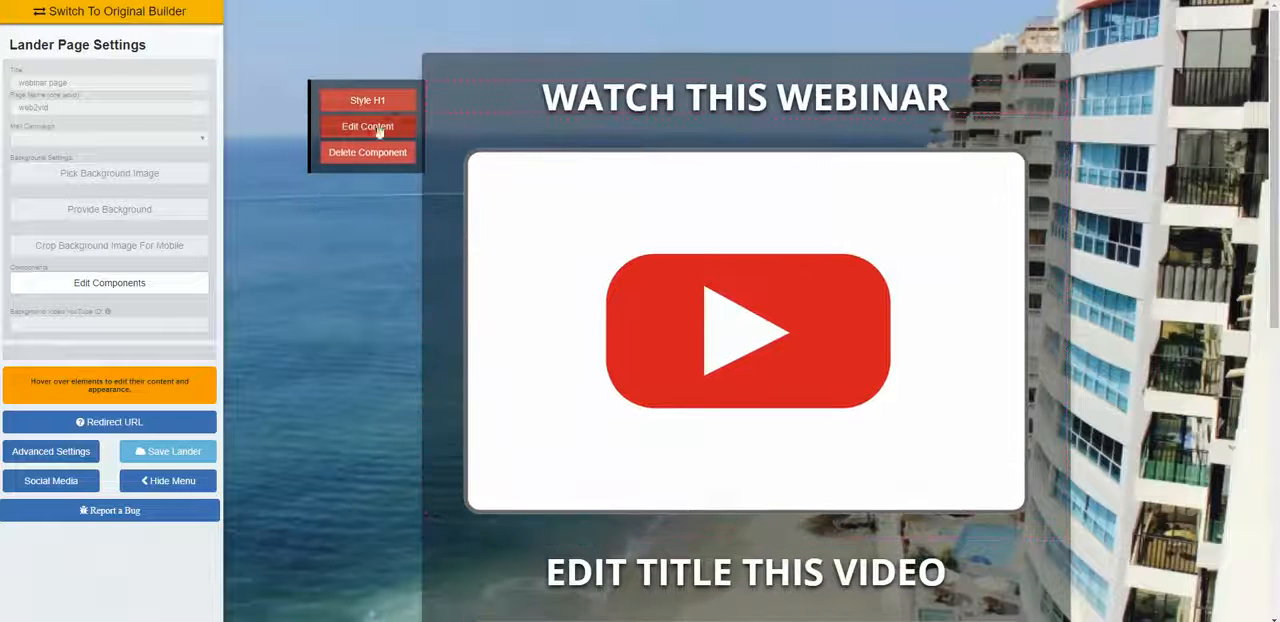
Step: Insert the copied YouTube link into the upper video placeholder with autoplay and controls on, save it and pause the embedded video
{"action": "left_click", "coordinate": [358, 166]}
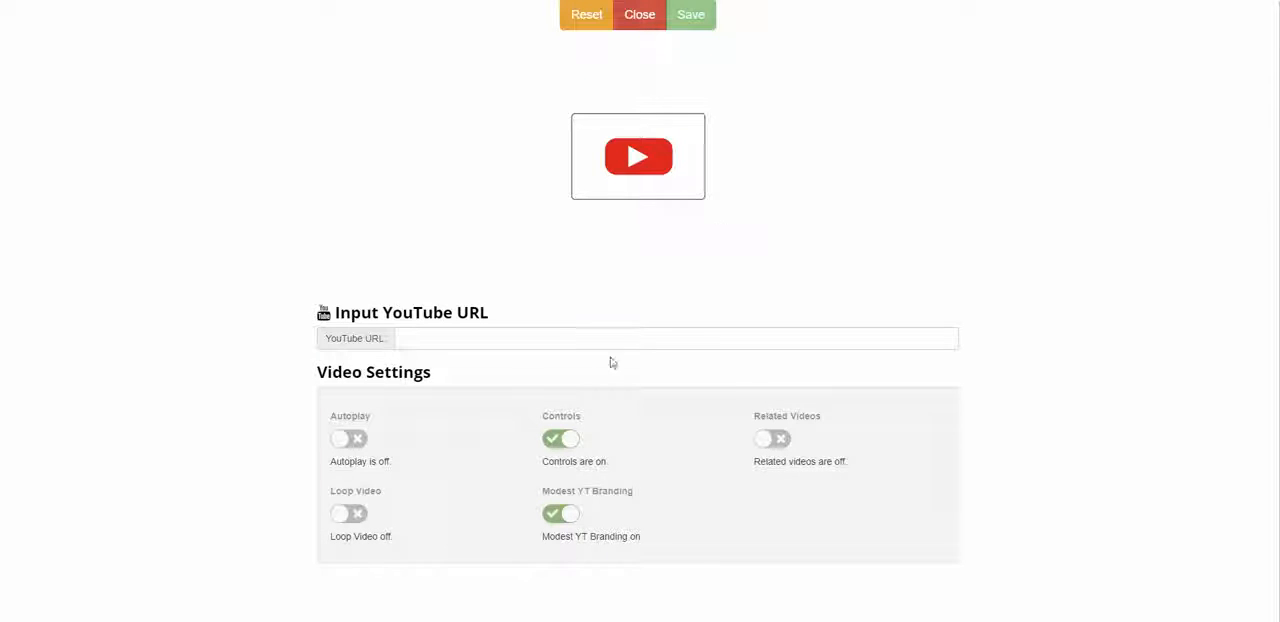
{"action": "right_click", "coordinate": [574, 345]}
{"action": "left_click", "coordinate": [605, 445]}
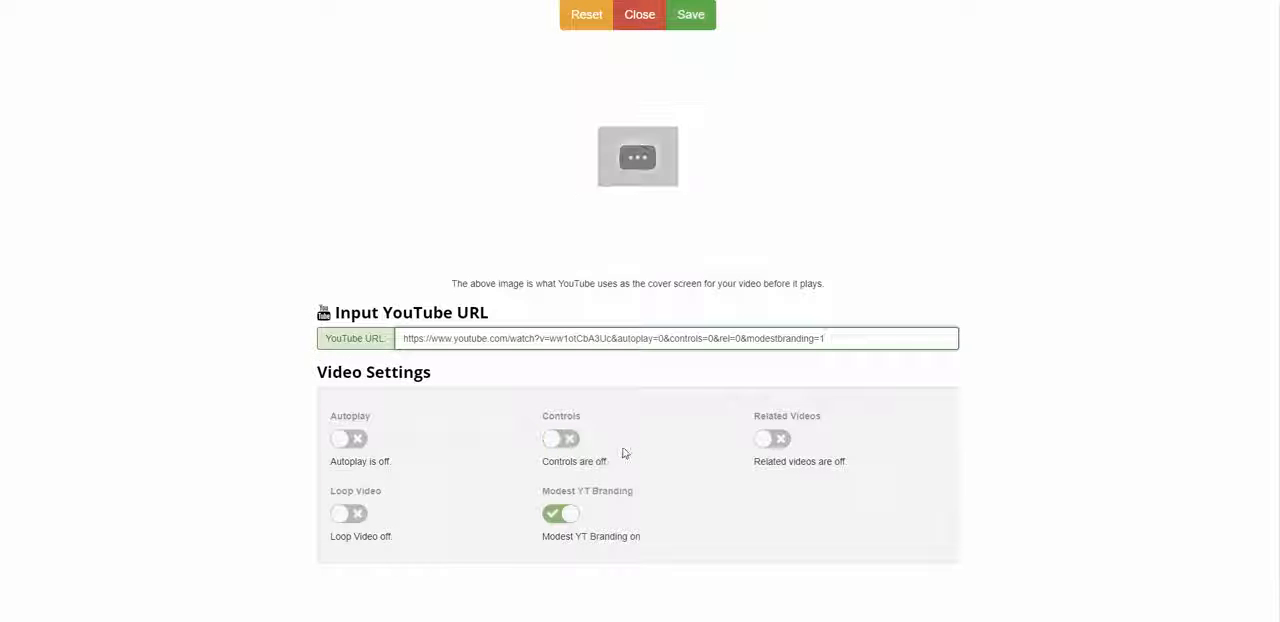
{"action": "left_click", "coordinate": [349, 439]}
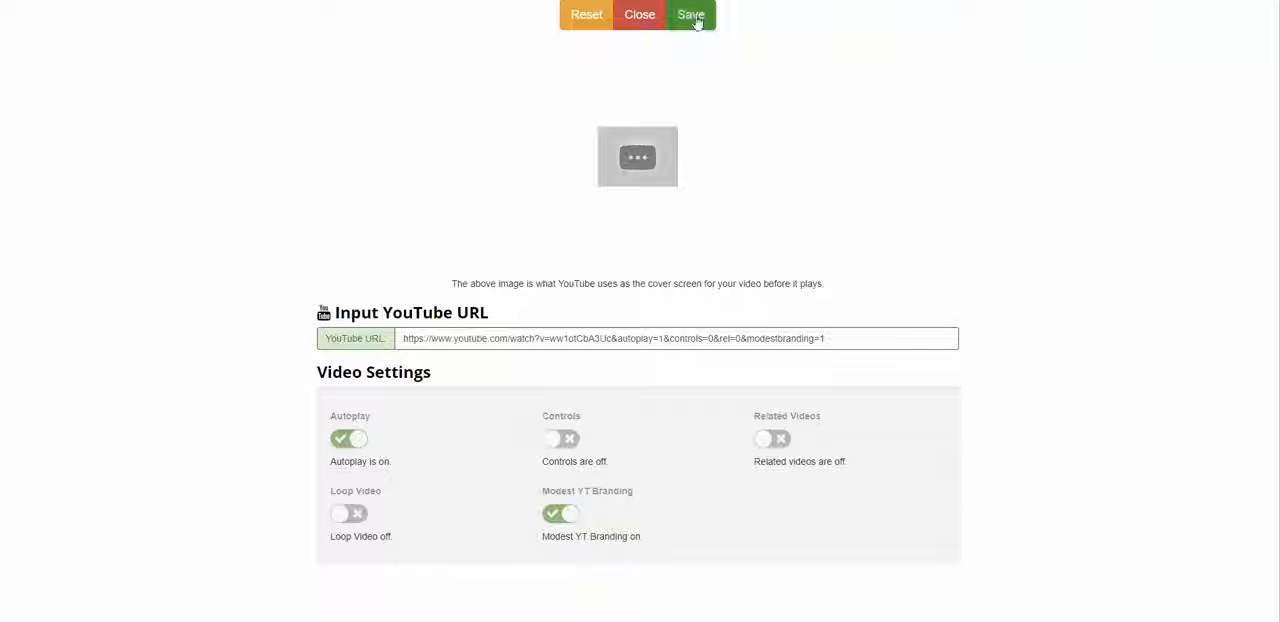
{"action": "left_click", "coordinate": [562, 440]}
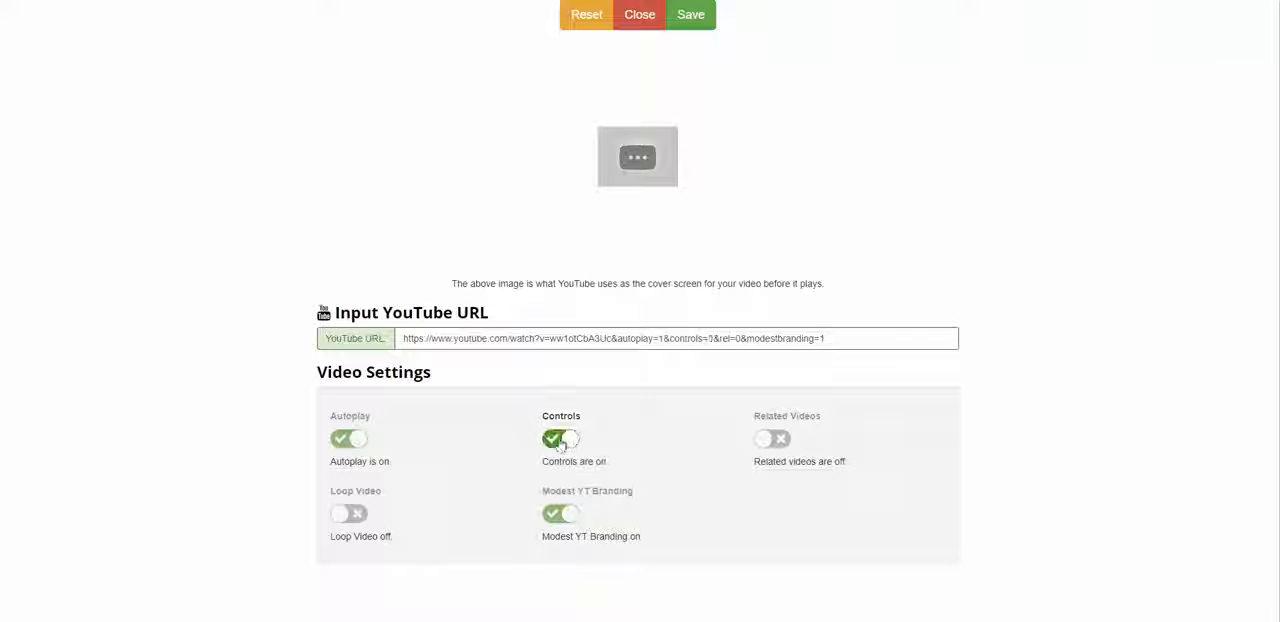
{"action": "left_click", "coordinate": [574, 449]}
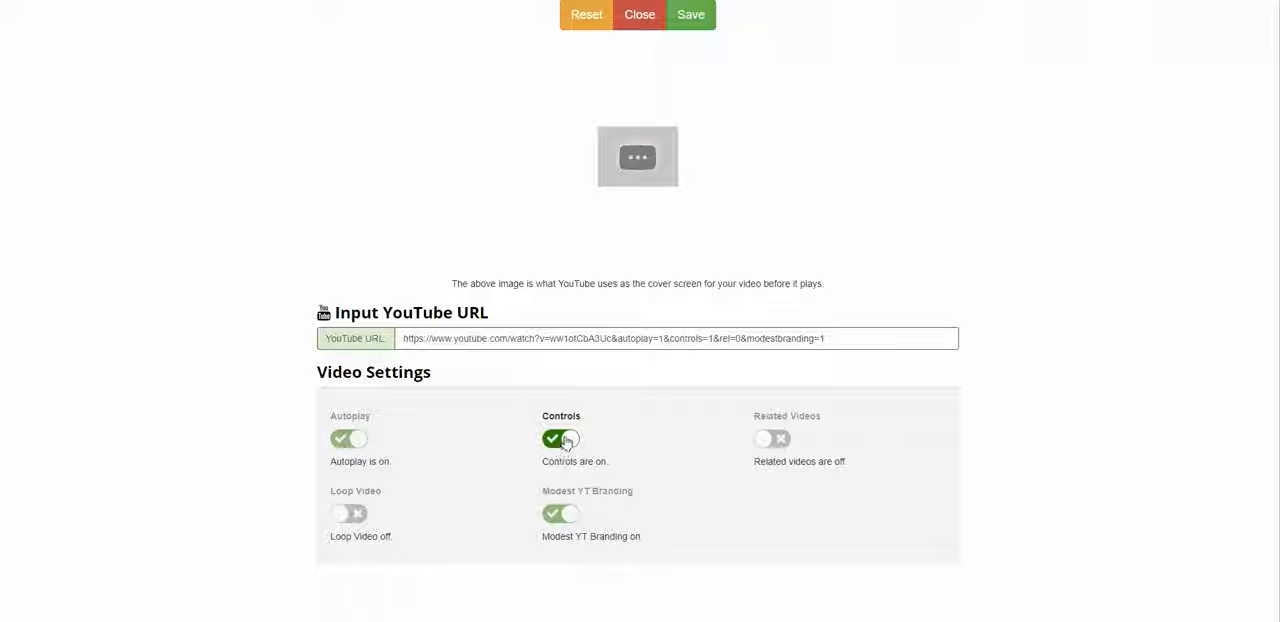
{"action": "left_click", "coordinate": [700, 24]}
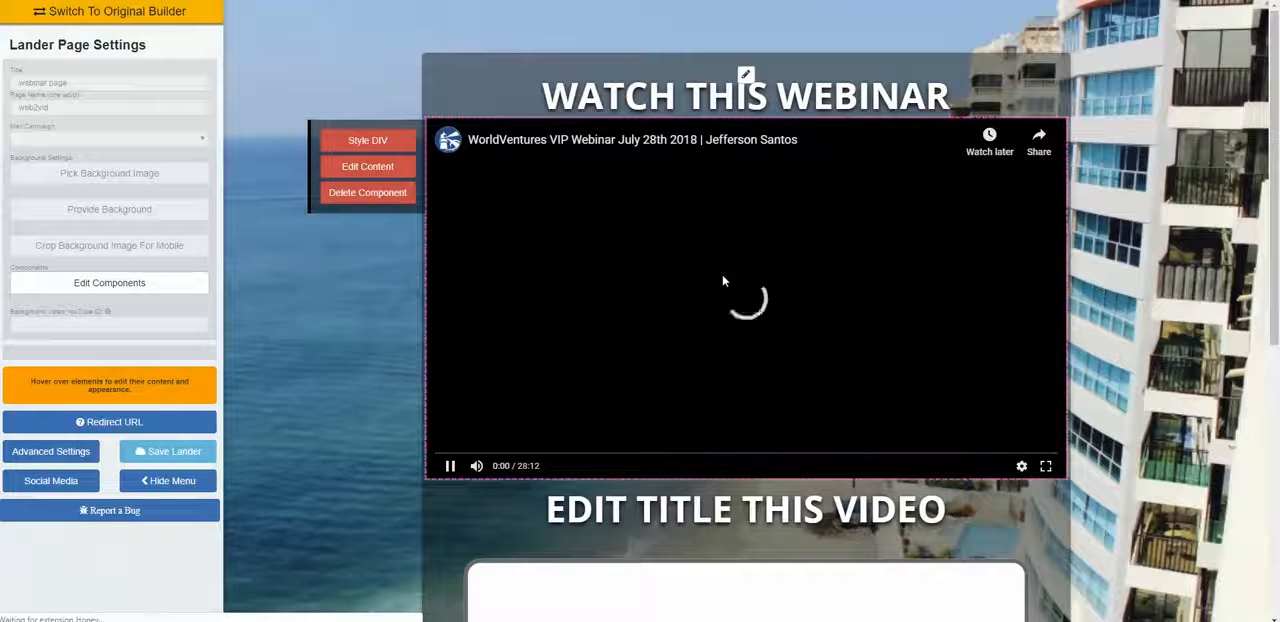
{"action": "left_click", "coordinate": [581, 424]}
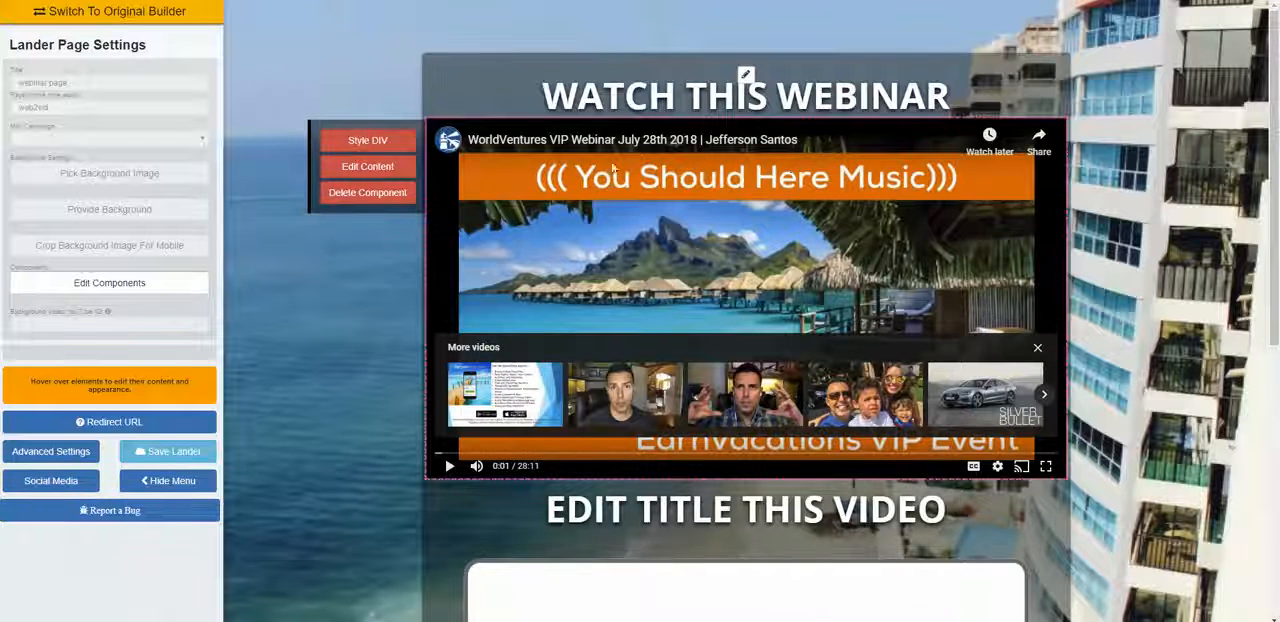
Step: Replace the heading between the two videos with "WATCH THIS COMPENSATION PLAN" and finish editing it
{"action": "scroll", "coordinate": [798, 209], "scroll_direction": "down", "scroll_amount": 2}
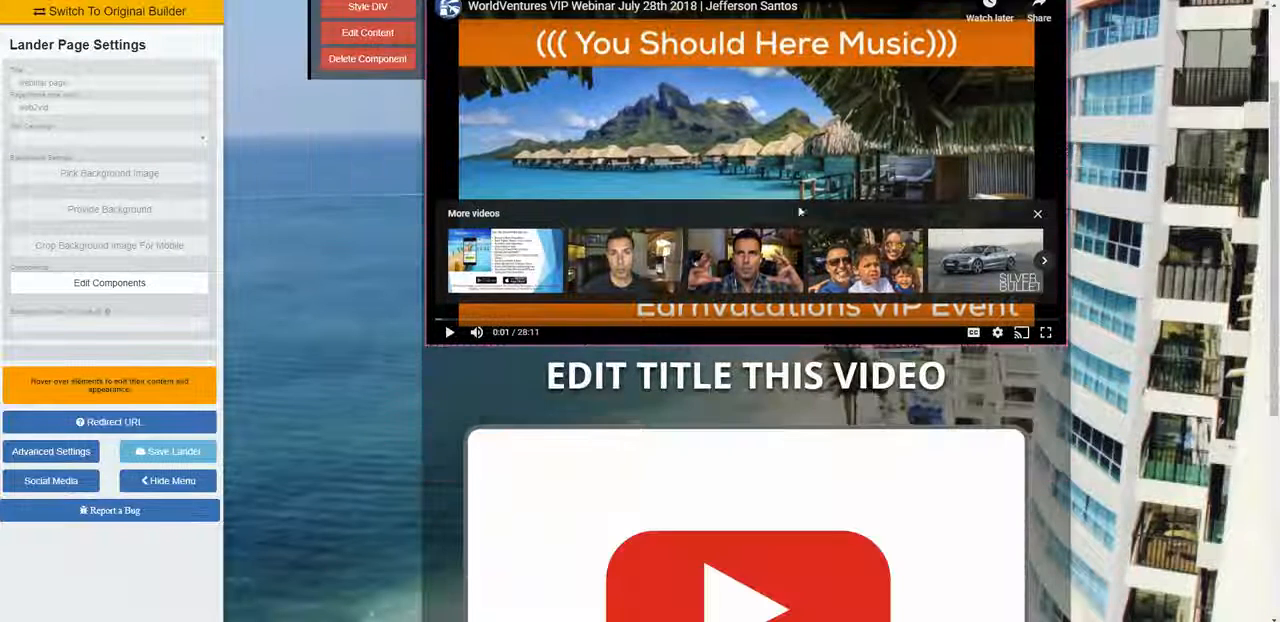
{"action": "scroll", "coordinate": [663, 136], "scroll_direction": "up", "scroll_amount": 2}
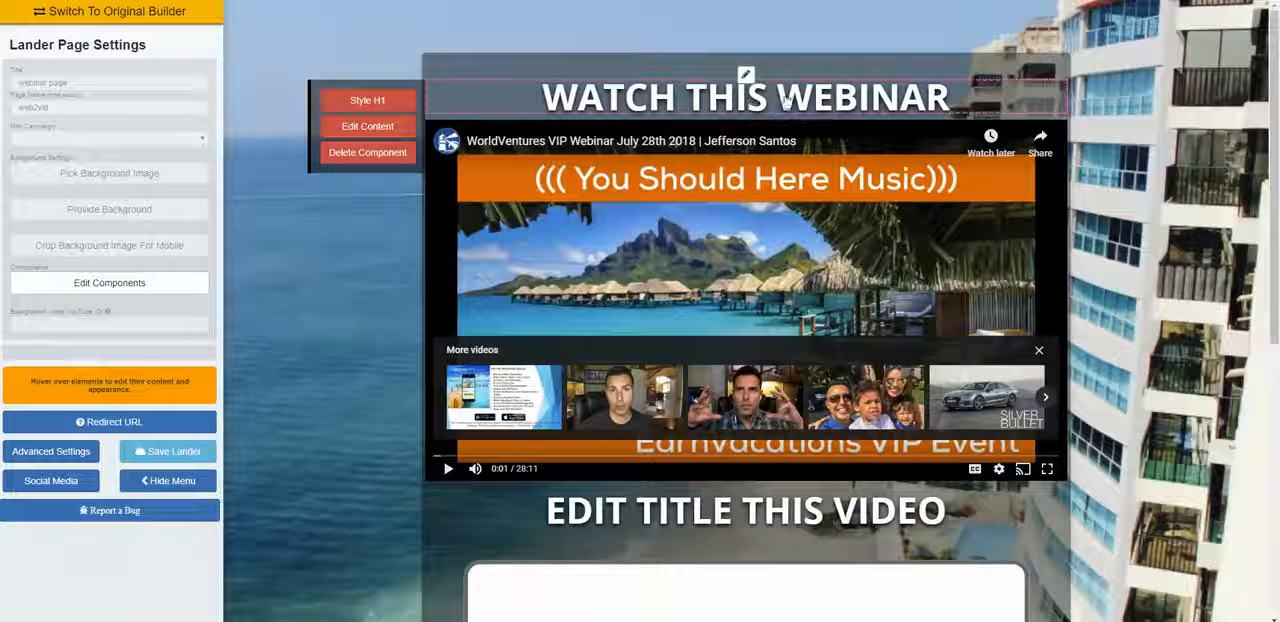
{"action": "scroll", "coordinate": [806, 116], "scroll_direction": "down", "scroll_amount": 2}
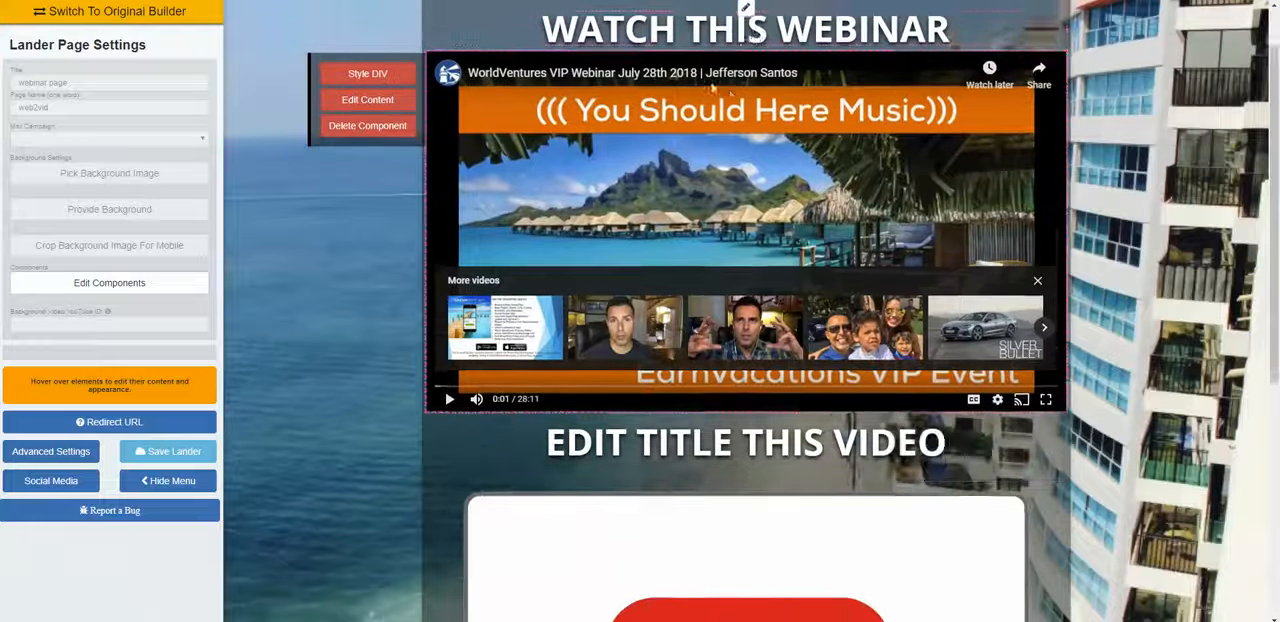
{"action": "scroll", "coordinate": [700, 347], "scroll_direction": "down", "scroll_amount": 1}
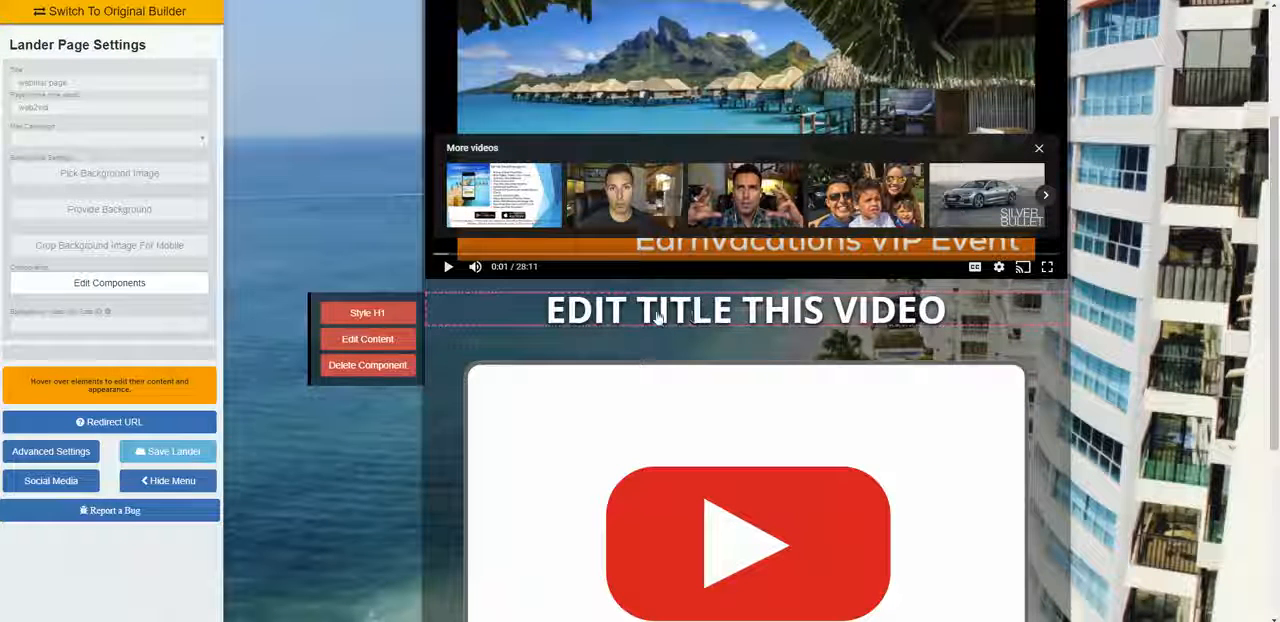
{"action": "left_click", "coordinate": [367, 339]}
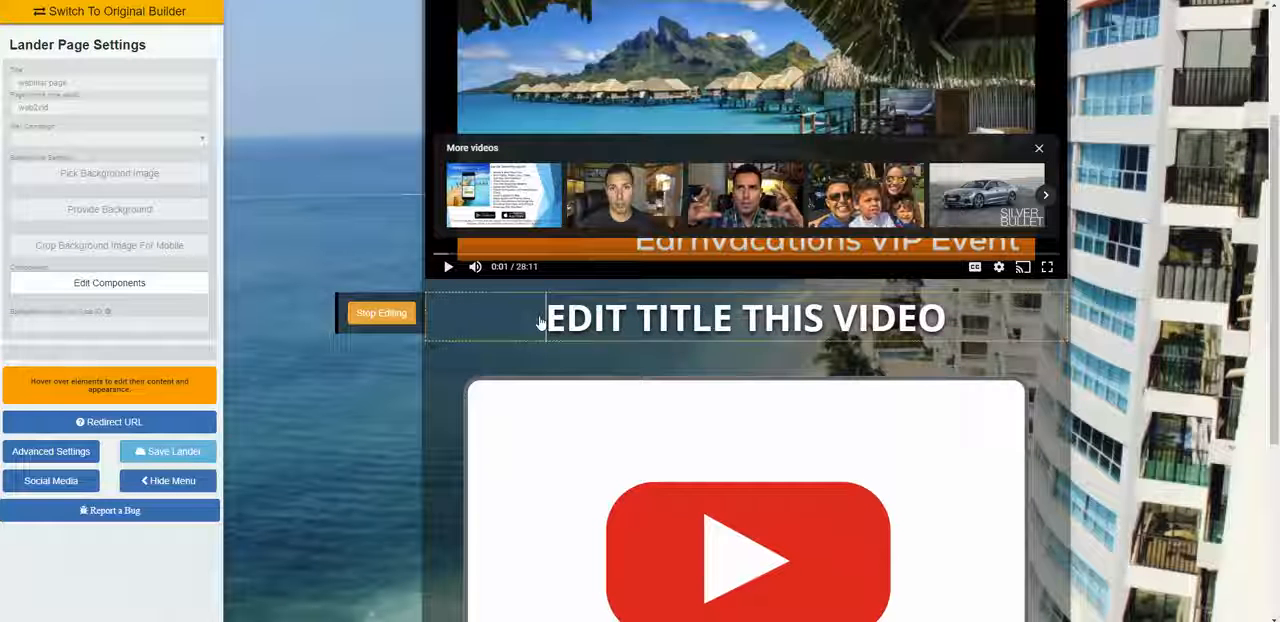
{"action": "key", "text": "Delete"}
{"action": "key", "text": "Delete"}
{"action": "key", "text": "Delete"}
{"action": "key", "text": "Delete"}
{"action": "key", "text": "Delete"}
{"action": "key", "text": "Delete"}
{"action": "key", "text": "Delete"}
{"action": "key", "text": "Delete"}
{"action": "key", "text": "Delete"}
{"action": "key", "text": "Delete"}
{"action": "key", "text": "Delete"}
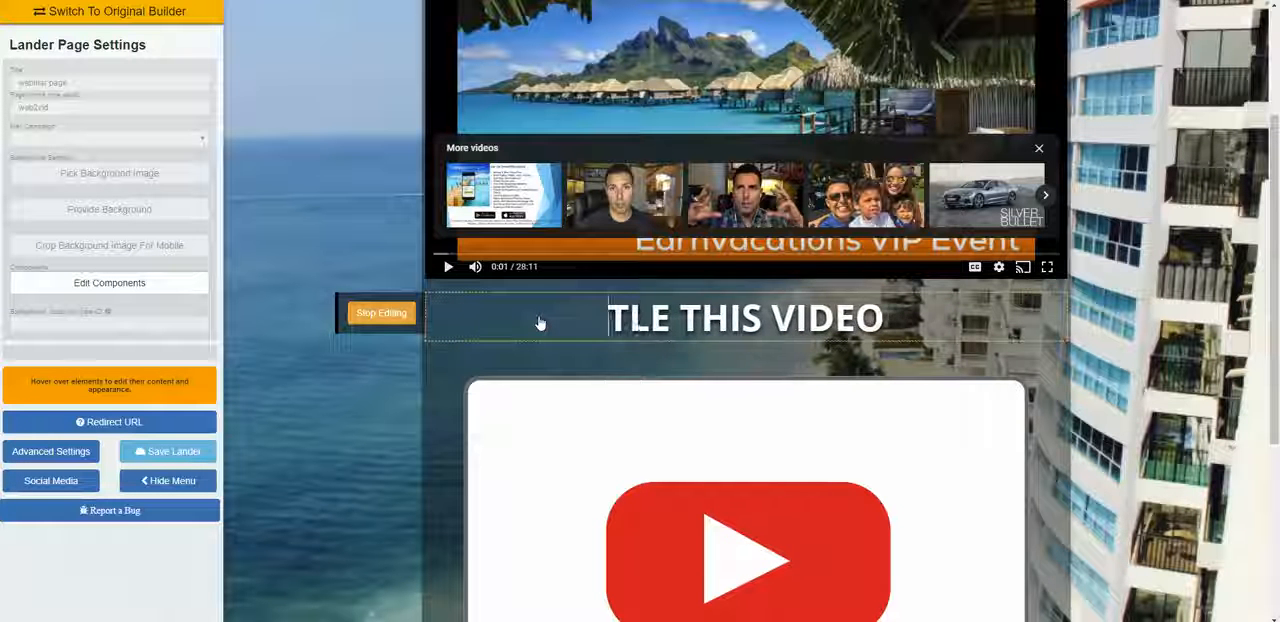
{"action": "key", "text": "Delete"}
{"action": "key", "text": "Delete"}
{"action": "key", "text": "Delete"}
{"action": "key", "text": "Delete"}
{"action": "key", "text": "Delete"}
{"action": "key", "text": "Delete"}
{"action": "key", "text": "Delete"}
{"action": "key", "text": "Delete"}
{"action": "key", "text": "Delete"}
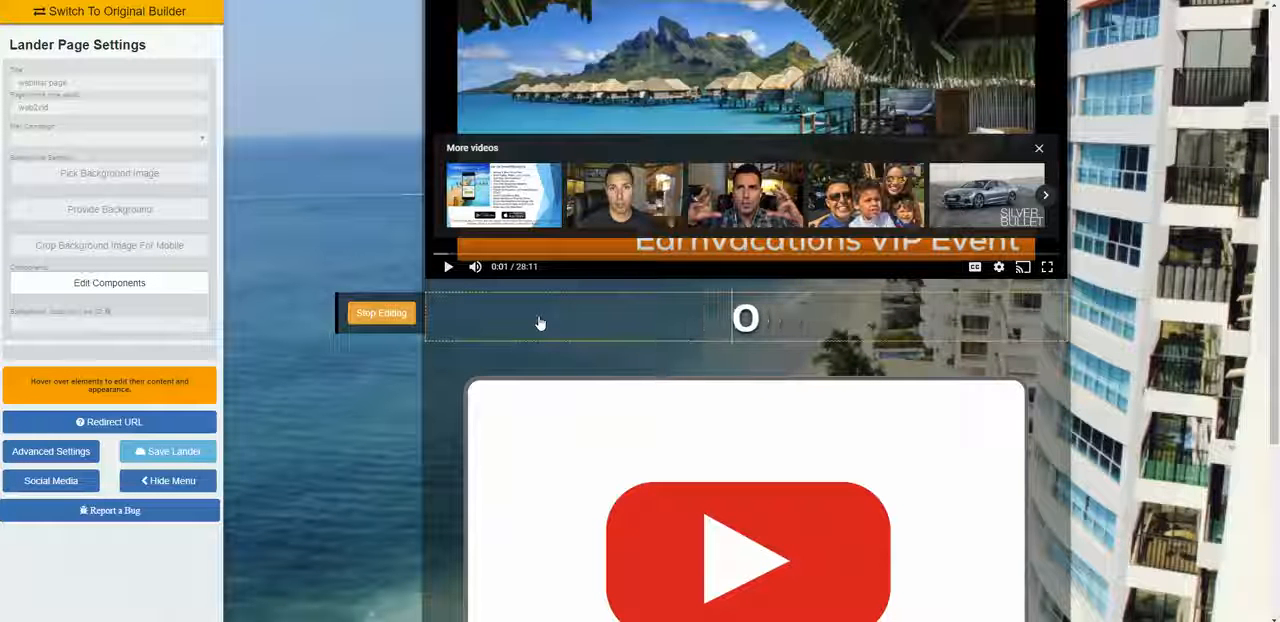
{"action": "type", "text": "WATCH"}
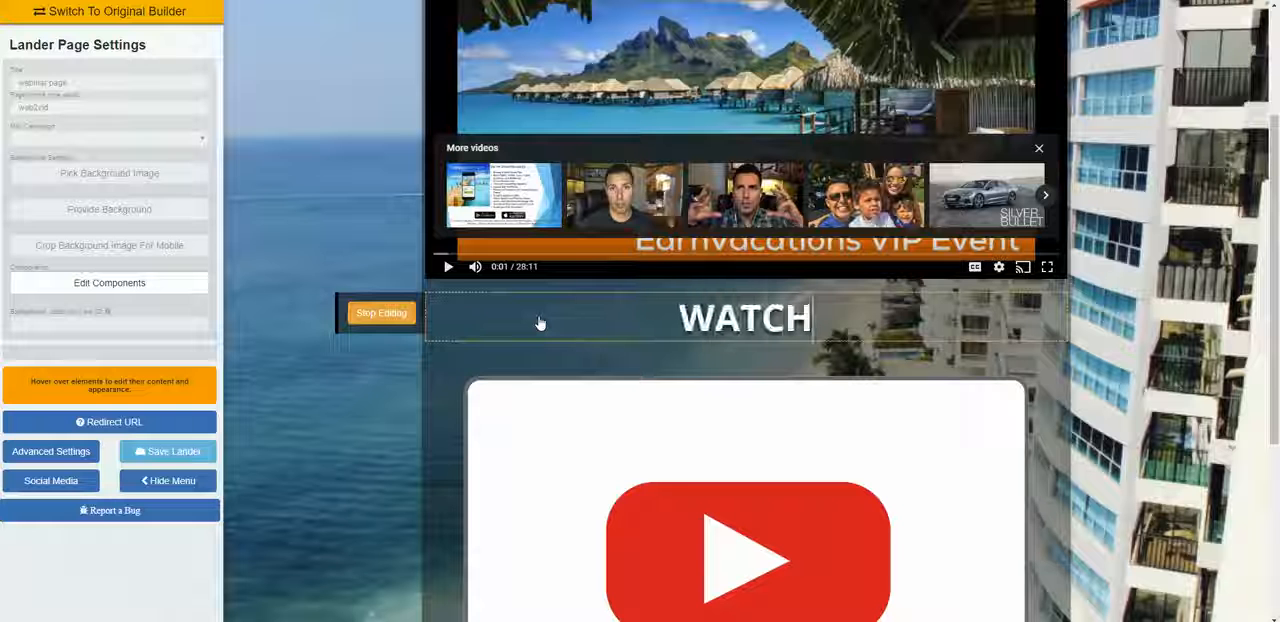
{"action": "type", "text": " THIS COMP"}
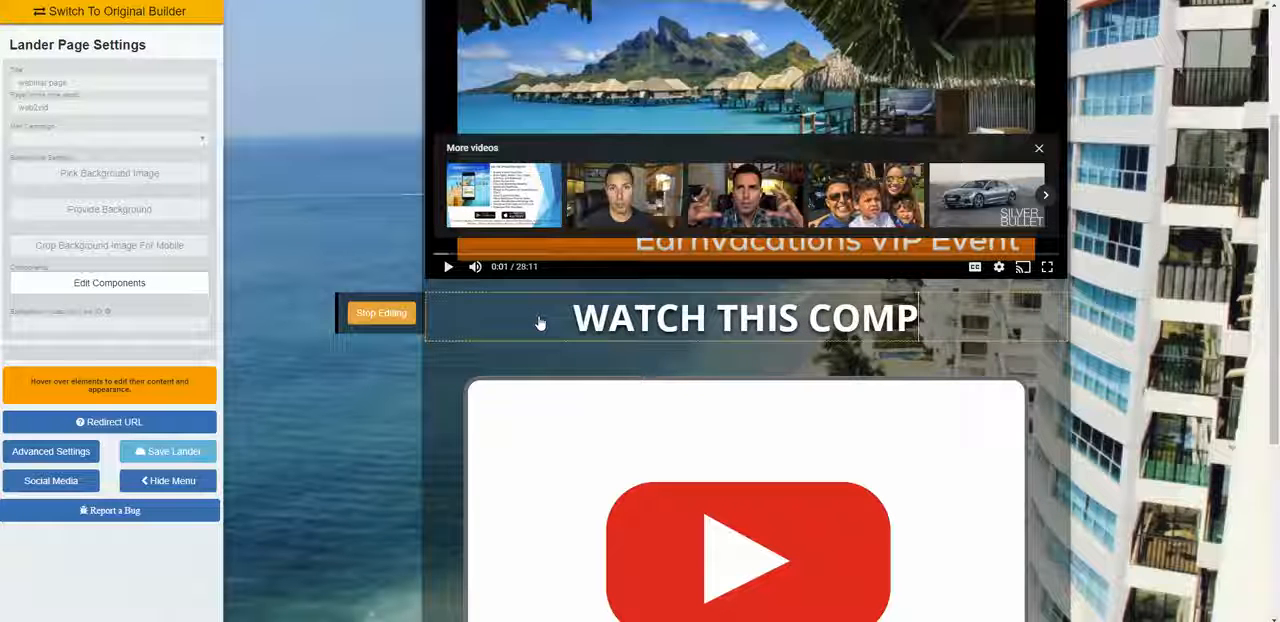
{"action": "type", "text": "ENSATI"}
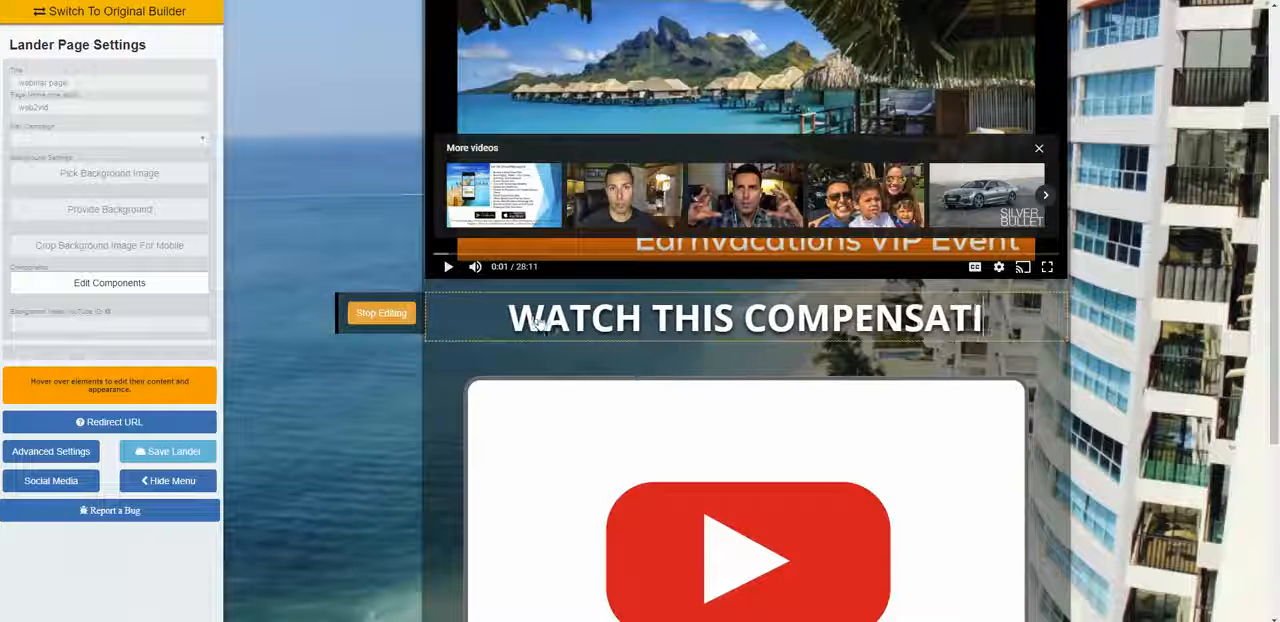
{"action": "type", "text": "ON C"}
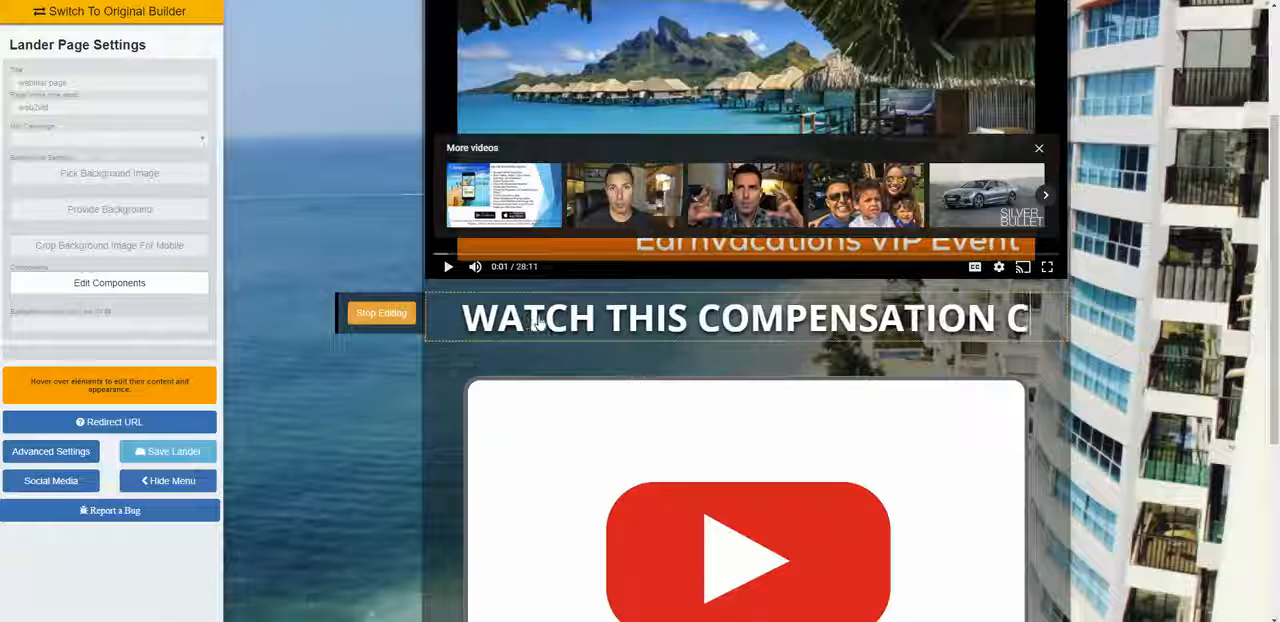
{"action": "key", "text": "BackSpace"}
{"action": "type", "text": "PLAN"}
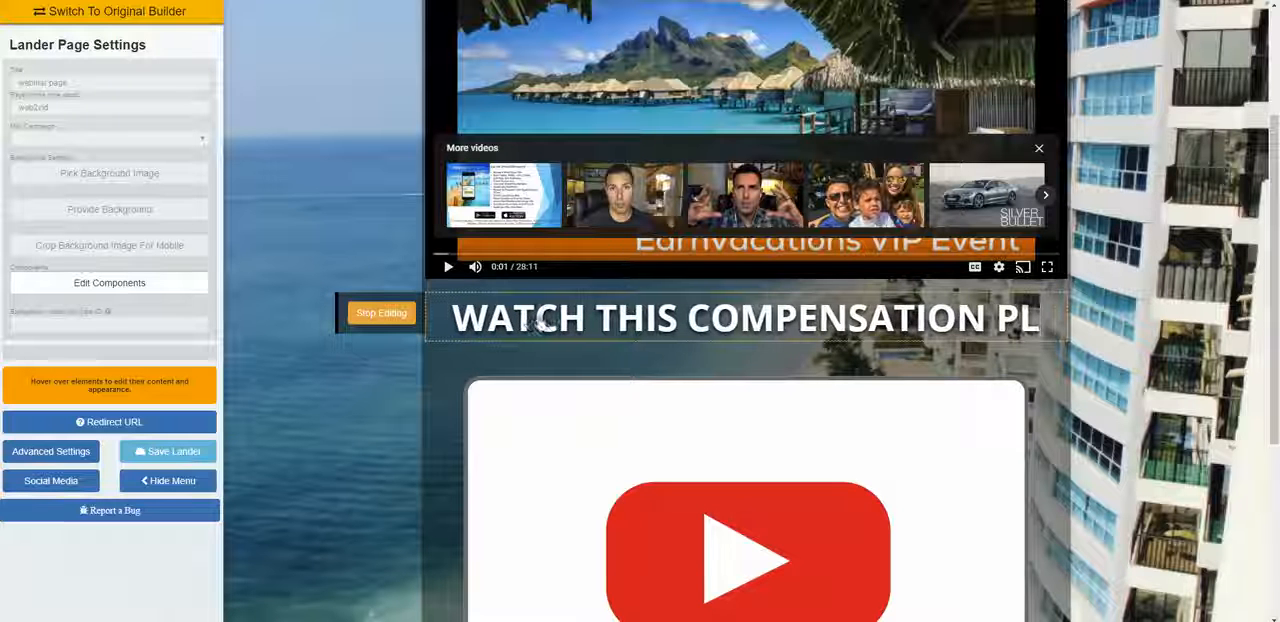
{"action": "left_click", "coordinate": [395, 313]}
Step: Reduce the font size of the compensation plan heading until it fits on one line
{"action": "left_click", "coordinate": [400, 317]}
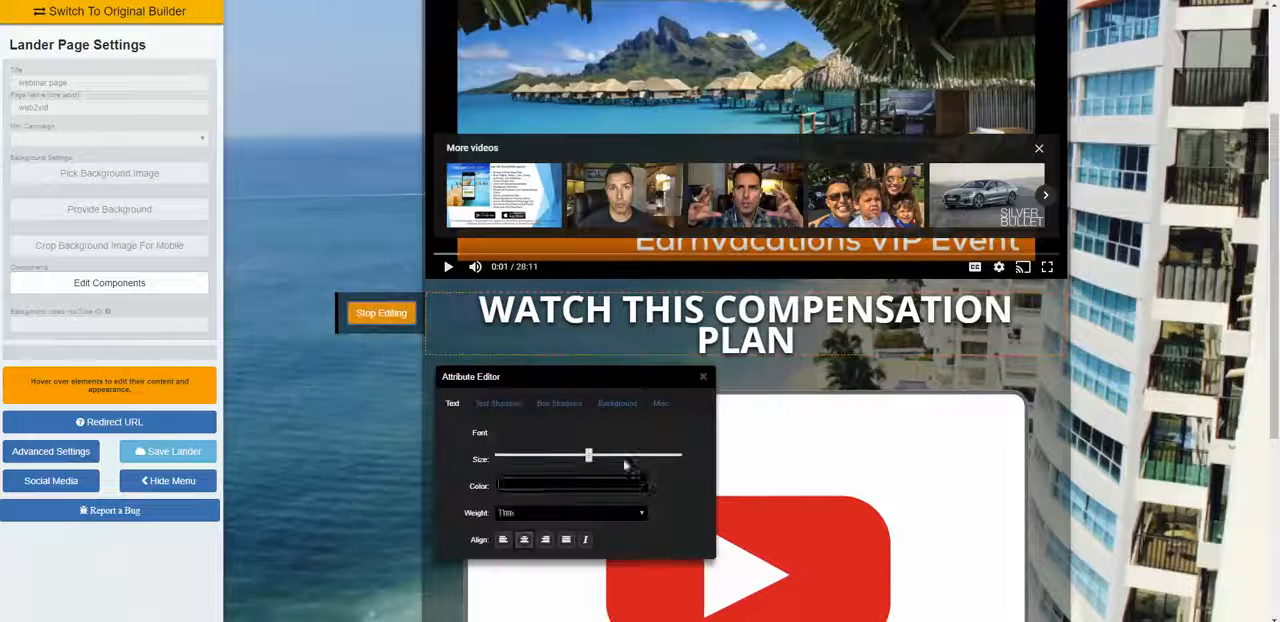
{"action": "left_click_drag", "start_coordinate": [592, 460], "coordinate": [533, 452]}
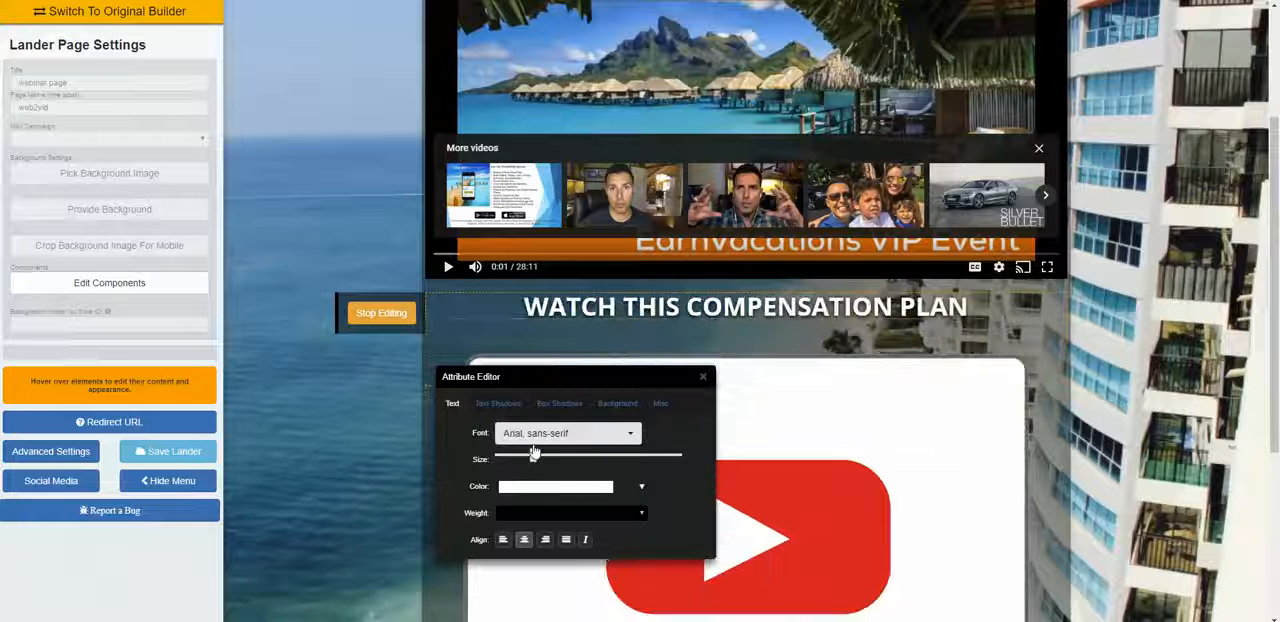
{"action": "left_click", "coordinate": [703, 384]}
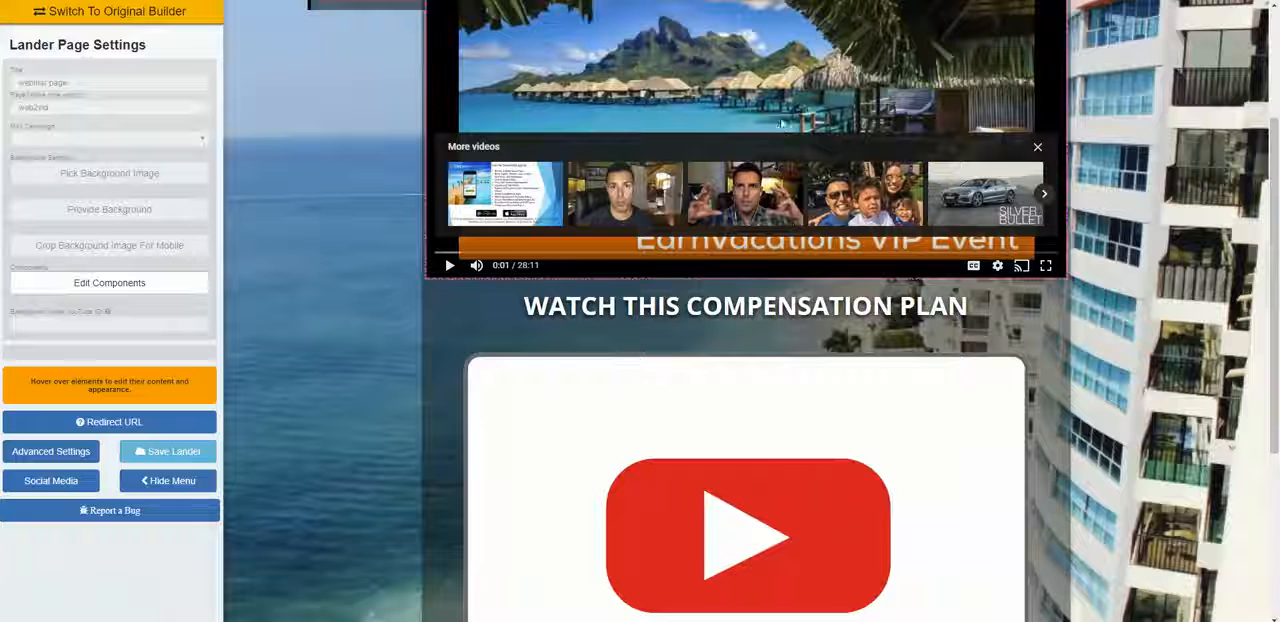
Step: Switch to YouTube, search for "world ventures comp plan" and open the "worldventures compensation plan 2018 1" video
{"action": "key", "text": "ctrl+Tab"}
{"action": "left_click_drag", "start_coordinate": [369, 18], "coordinate": [398, 17]}
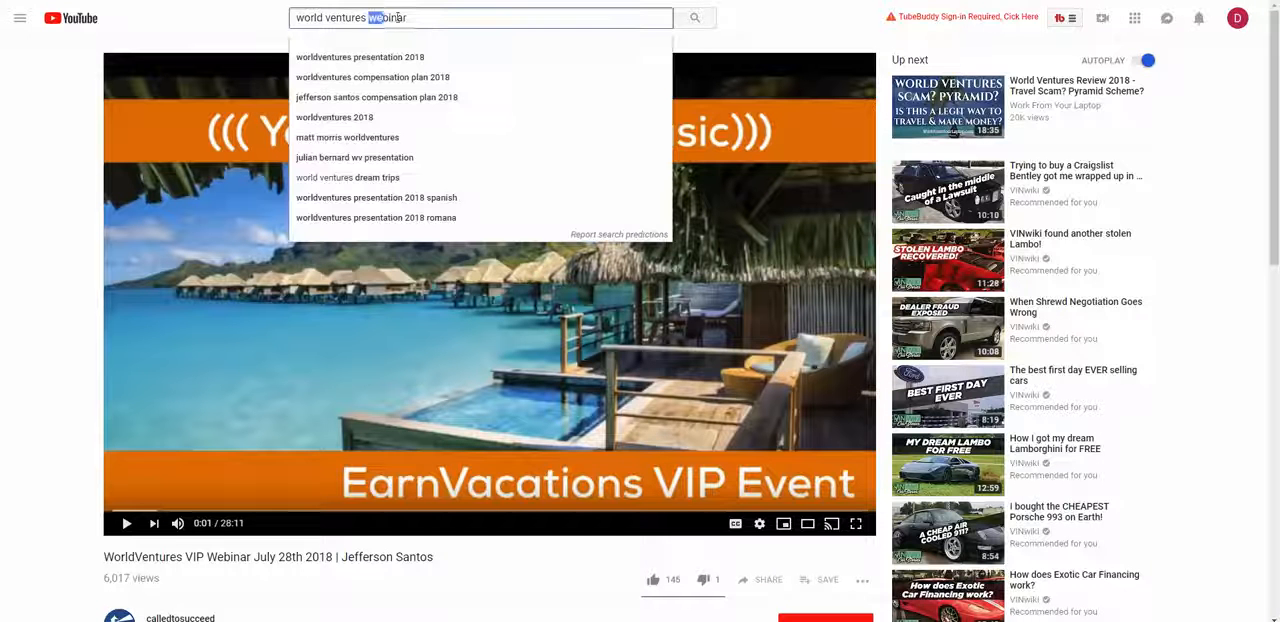
{"action": "type", "text": "comp pl"}
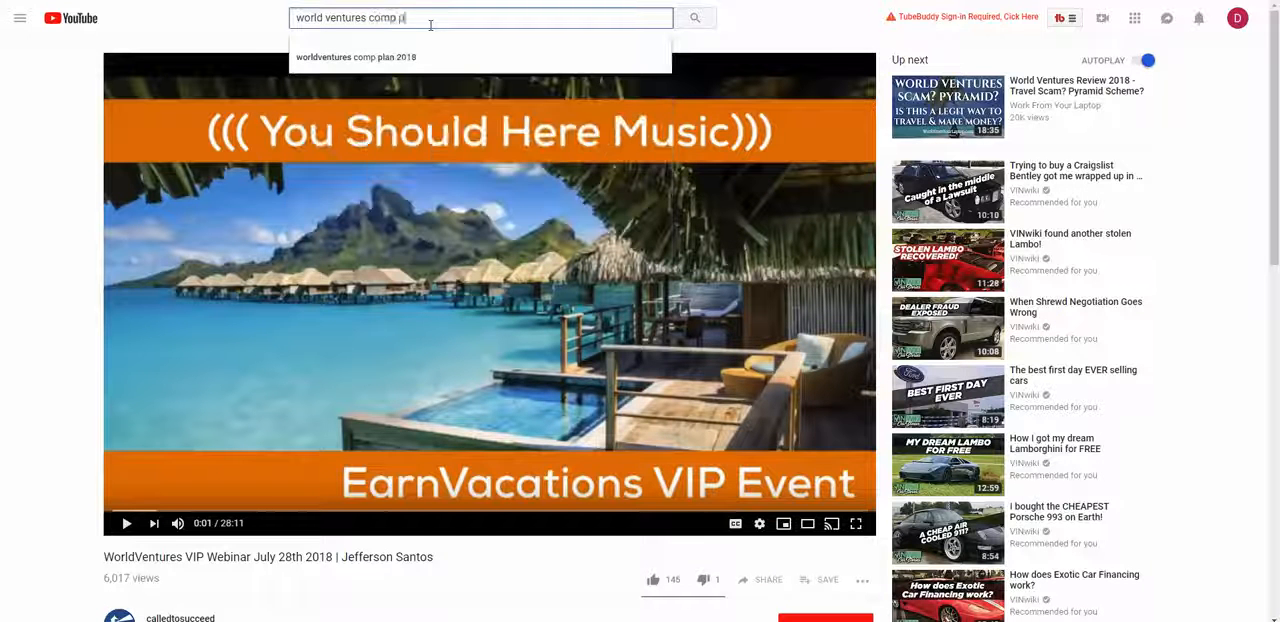
{"action": "type", "text": "an"}
{"action": "key", "text": "Return"}
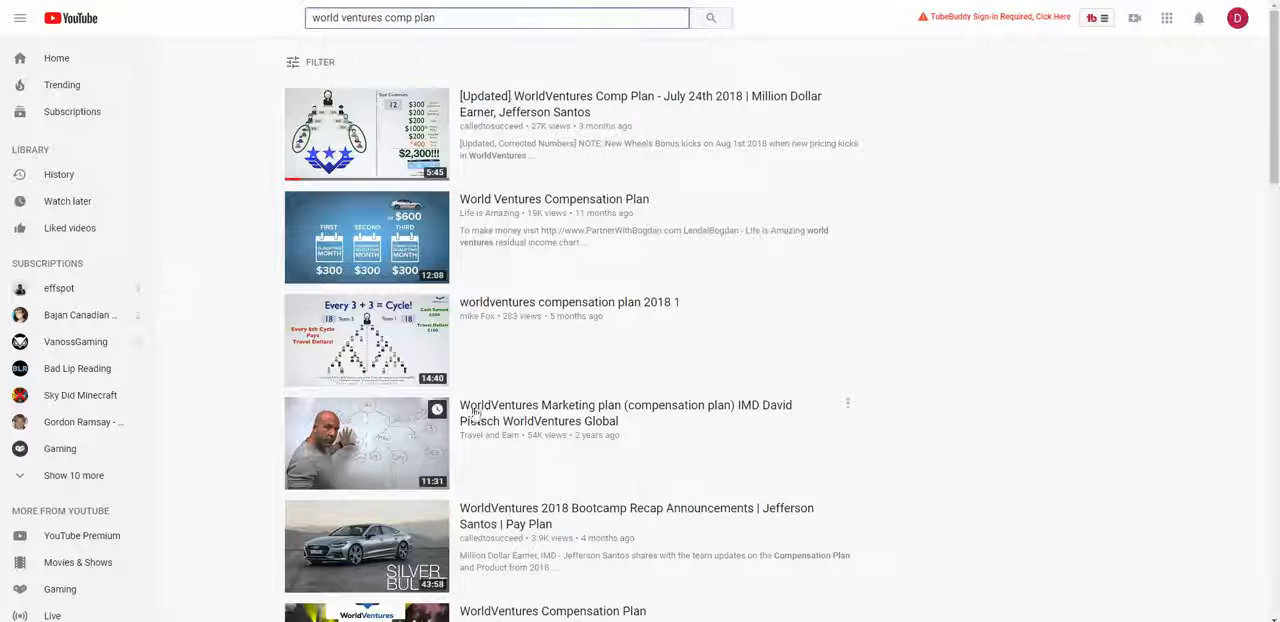
{"action": "left_click", "coordinate": [748, 339]}
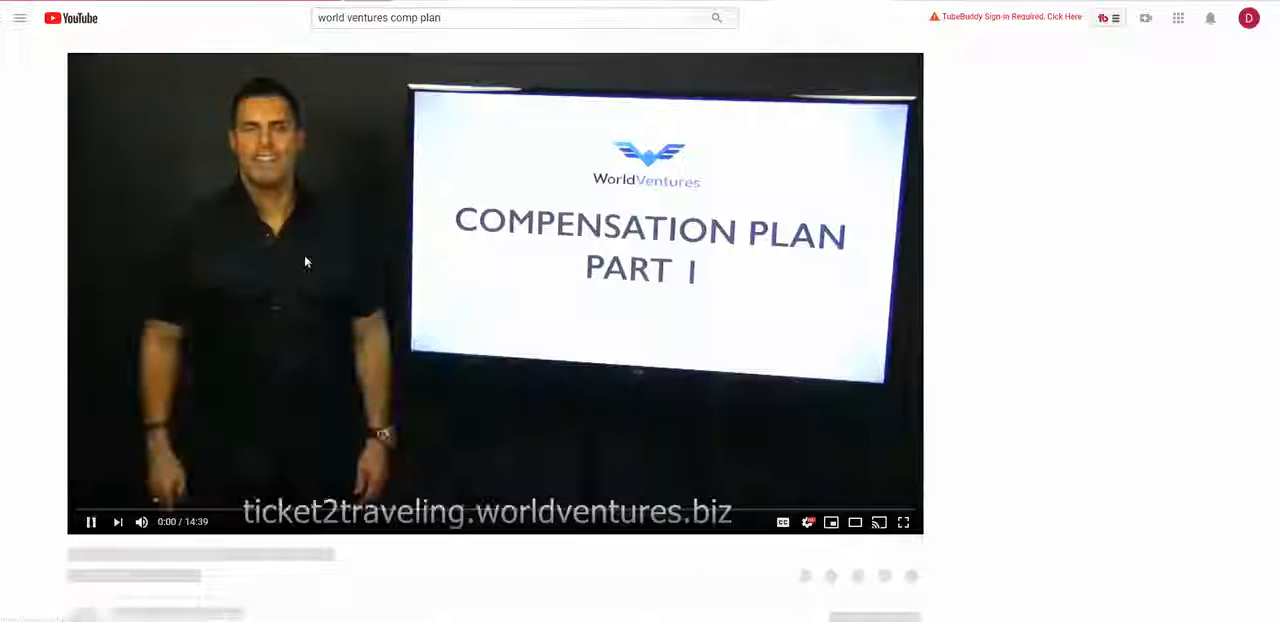
Step: Pause the compensation plan video, copy its link and return to the landing page builder
{"action": "left_click", "coordinate": [86, 519]}
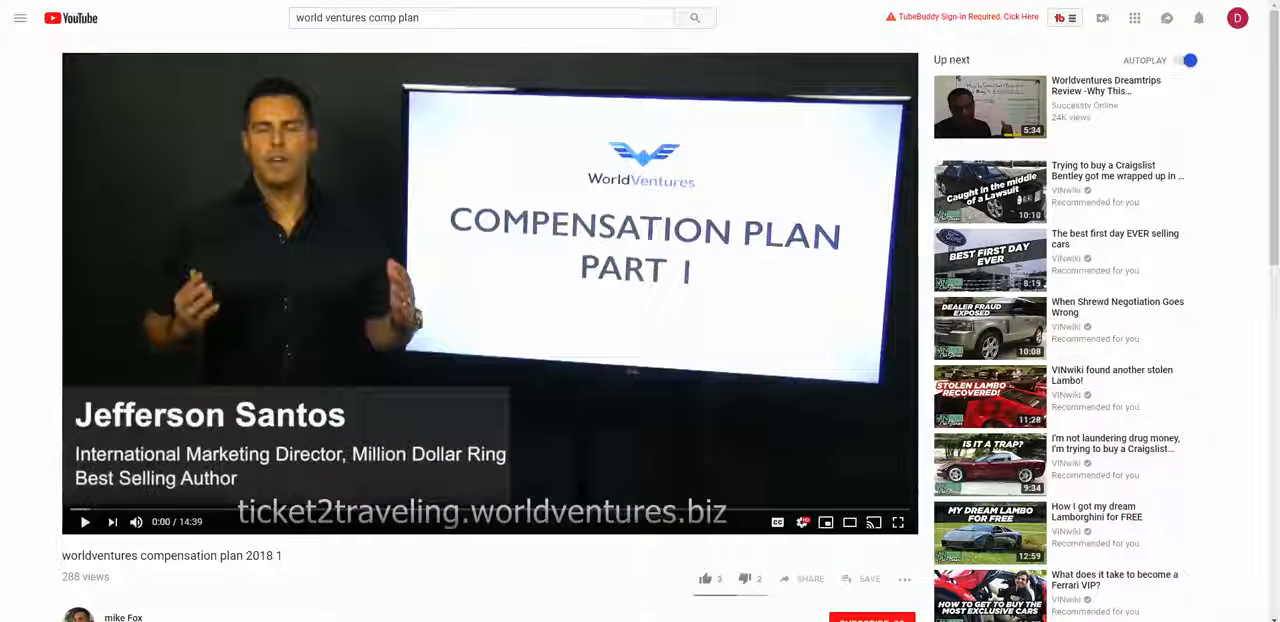
{"action": "right_click", "coordinate": [246, 1]}
{"action": "left_click", "coordinate": [286, 40]}
{"action": "left_click", "coordinate": [300, 1]}
{"action": "mouse_move", "coordinate": [577, 405]}
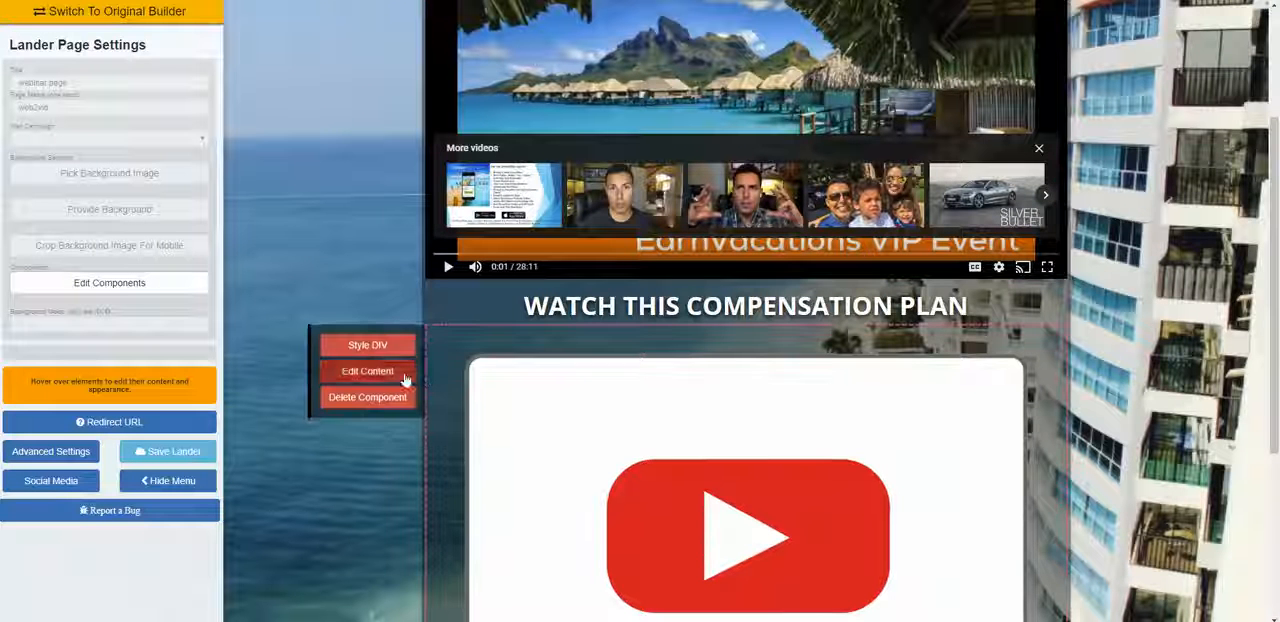
Step: Insert the copied compensation plan link into the lower video placeholder, turn its controls on and save it
{"action": "left_click", "coordinate": [405, 378]}
{"action": "right_click", "coordinate": [709, 337]}
{"action": "left_click", "coordinate": [769, 446]}
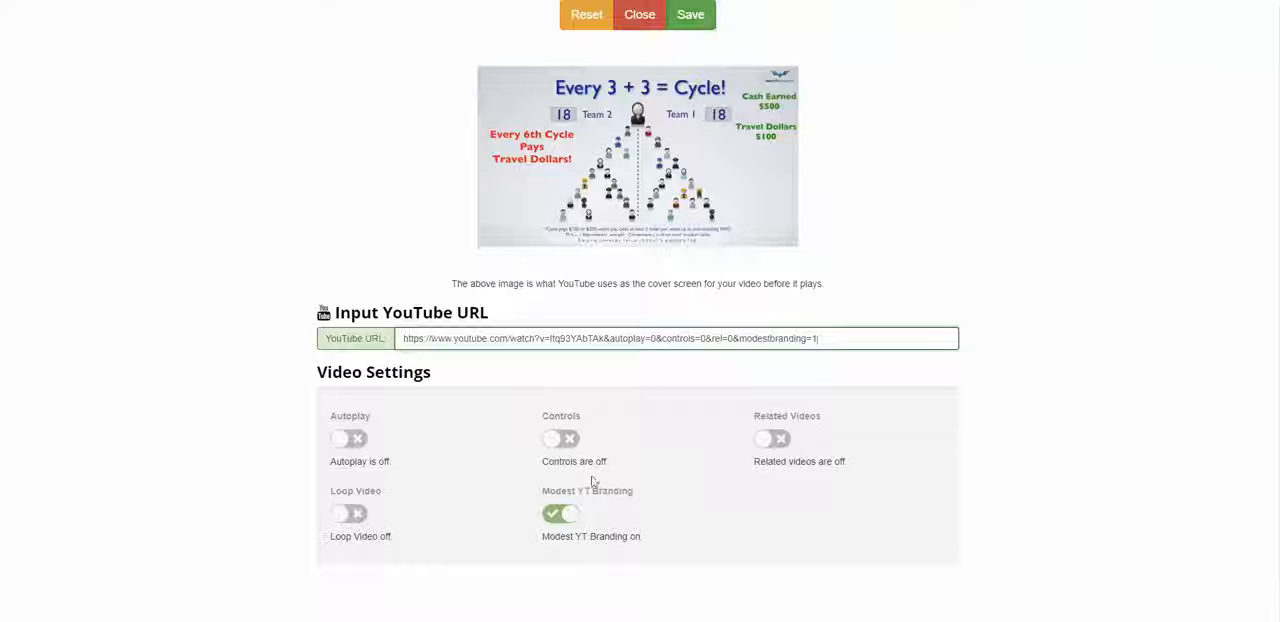
{"action": "left_click", "coordinate": [561, 440]}
{"action": "left_click", "coordinate": [690, 14]}
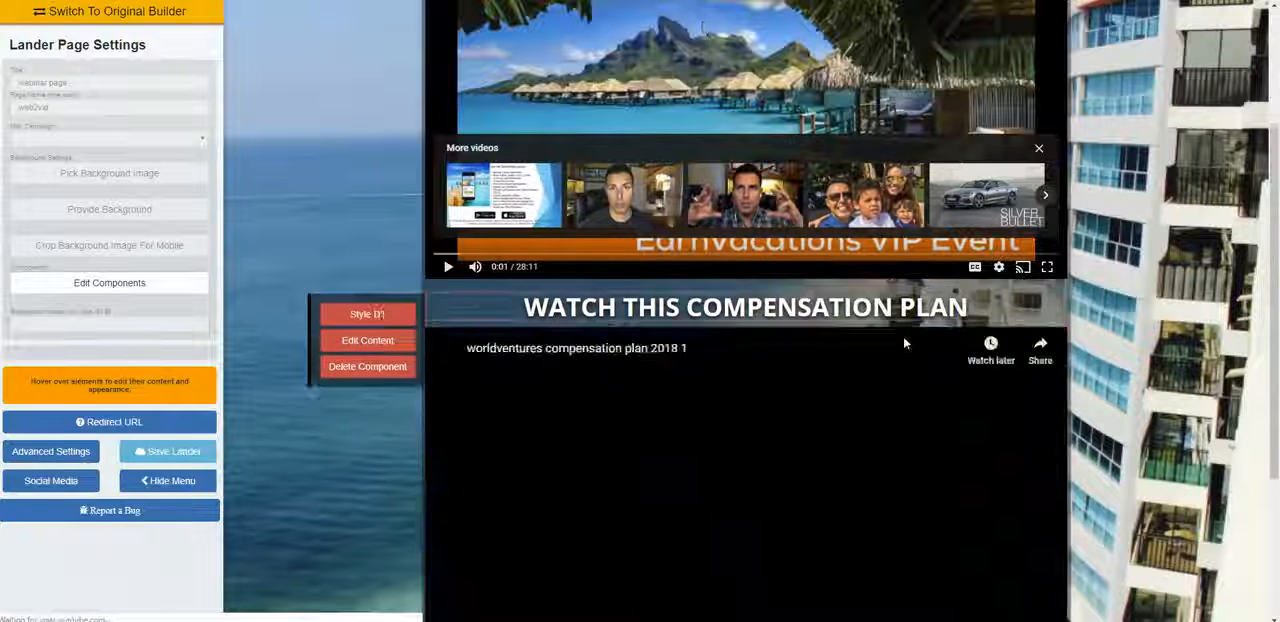
{"action": "scroll", "coordinate": [903, 342], "scroll_direction": "up", "scroll_amount": 5}
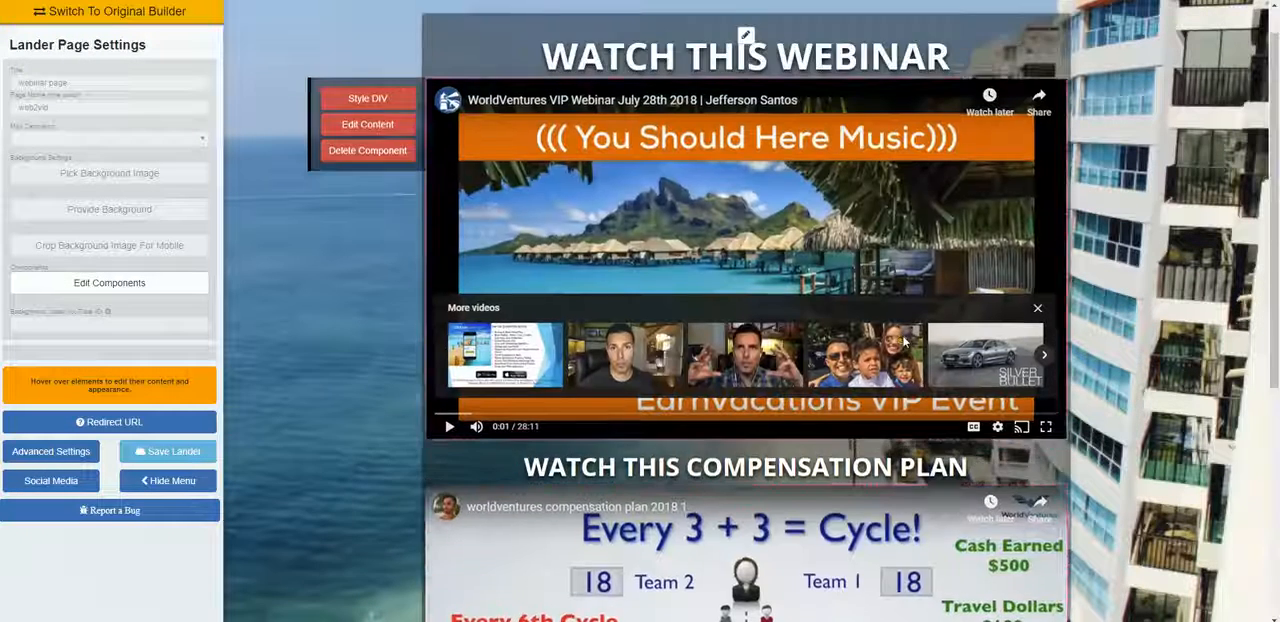
Step: Look over both inserted videos on the page and reopen the compensation plan video's content settings
{"action": "scroll", "coordinate": [749, 88], "scroll_direction": "down", "scroll_amount": 1}
{"action": "scroll", "coordinate": [660, 192], "scroll_direction": "up", "scroll_amount": 1}
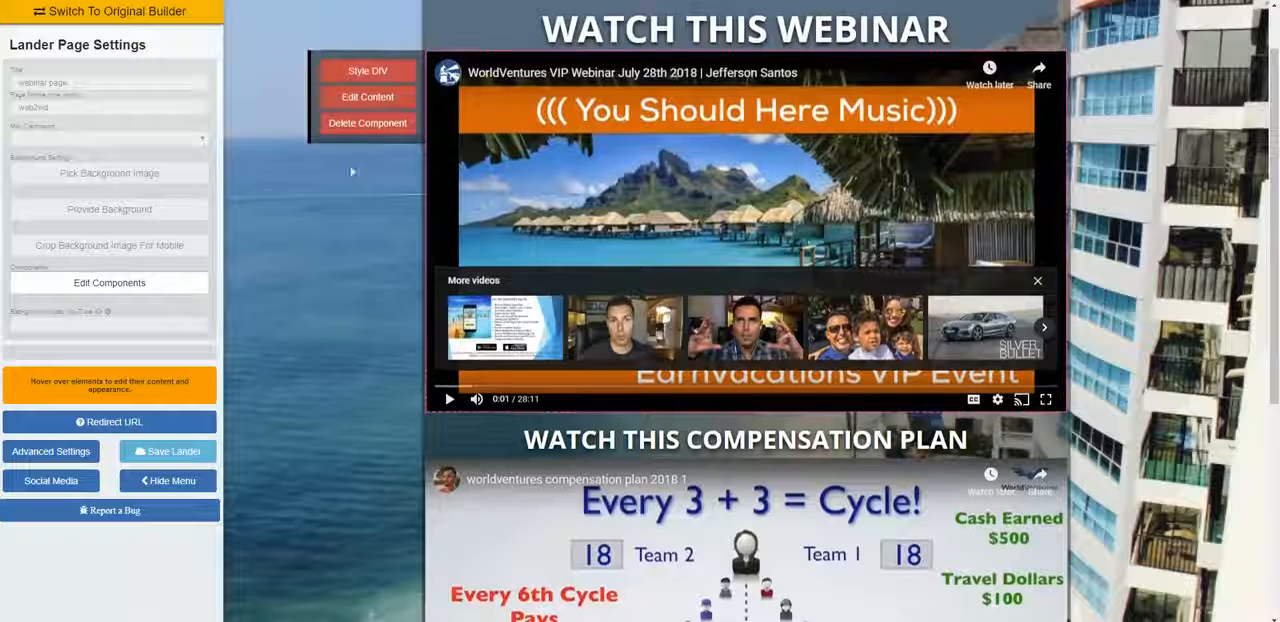
{"action": "scroll", "coordinate": [762, 116], "scroll_direction": "down", "scroll_amount": 5}
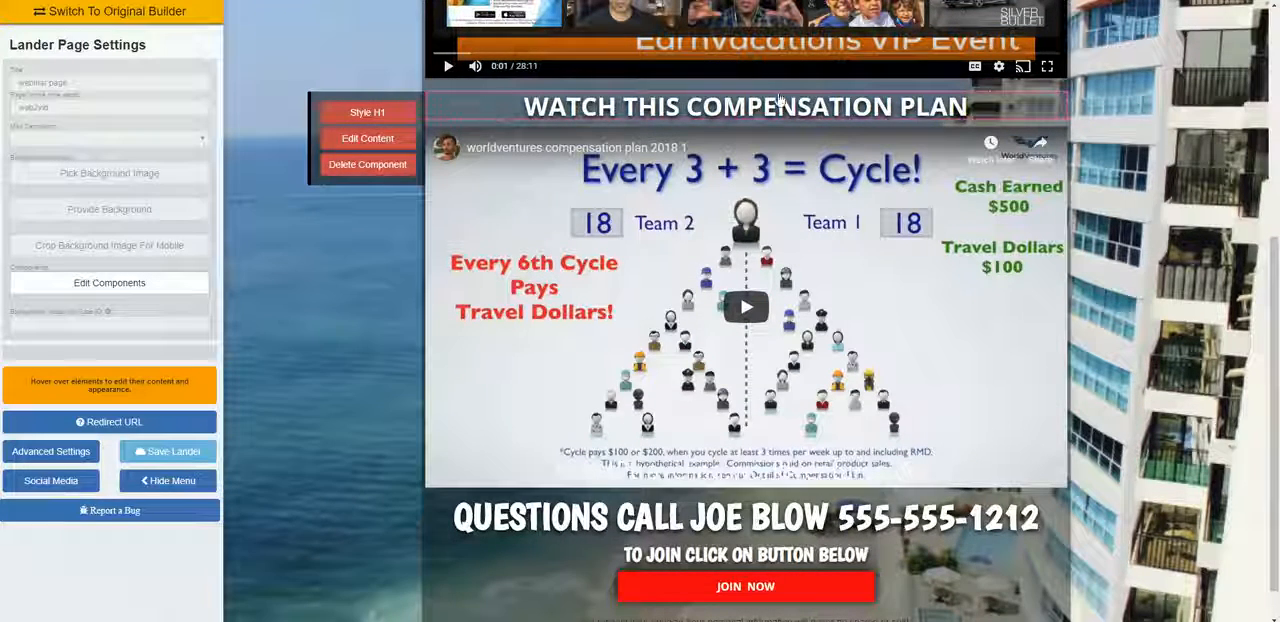
{"action": "scroll", "coordinate": [790, 110], "scroll_direction": "down", "scroll_amount": 1}
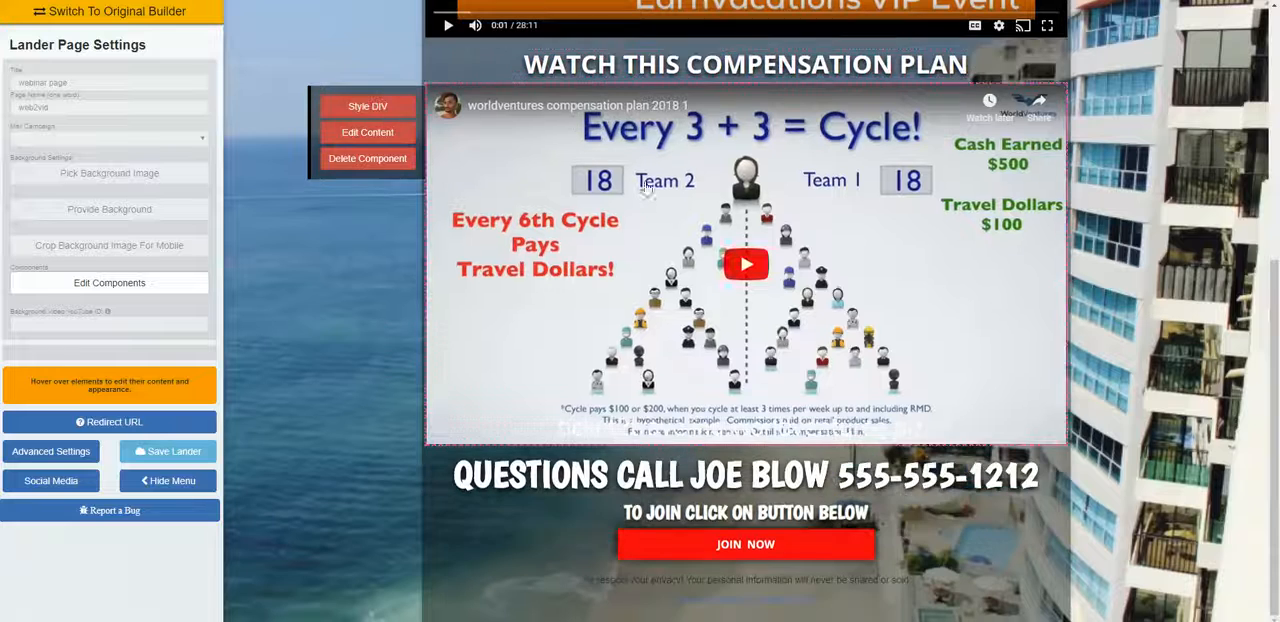
{"action": "left_click", "coordinate": [352, 143]}
{"action": "left_click", "coordinate": [684, 20]}
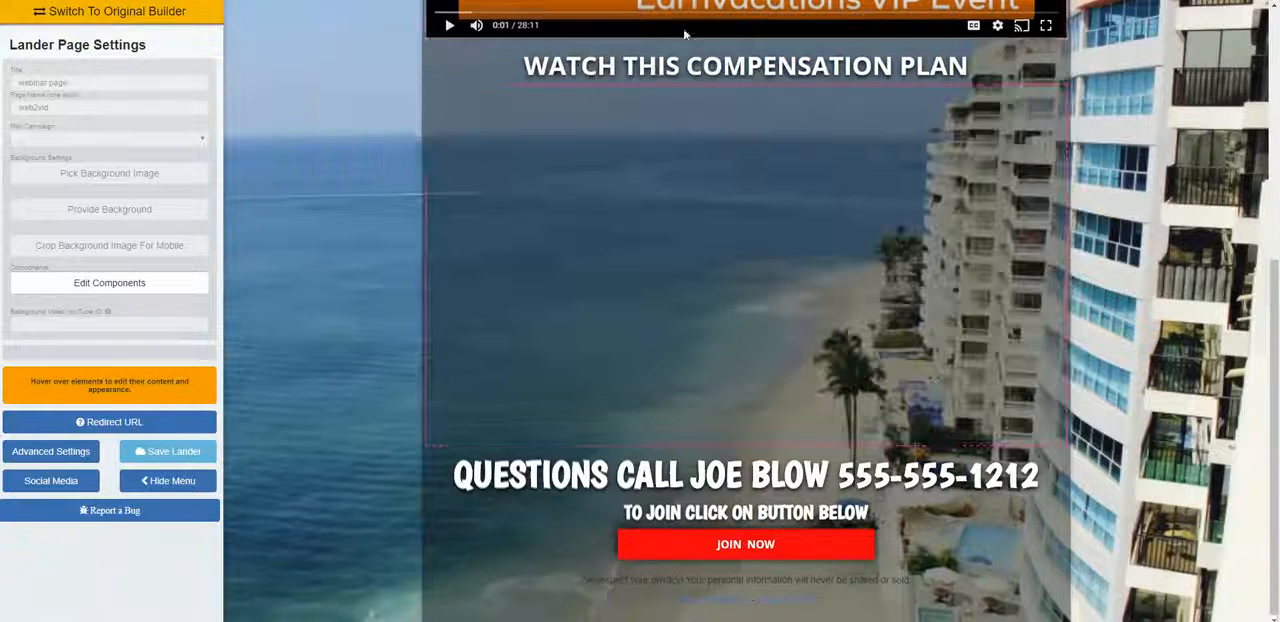
Step: Replace the contact's name in the questions heading below the compensation plan video with the new contact's full name in capitals
{"action": "mouse_move", "coordinate": [706, 470]}
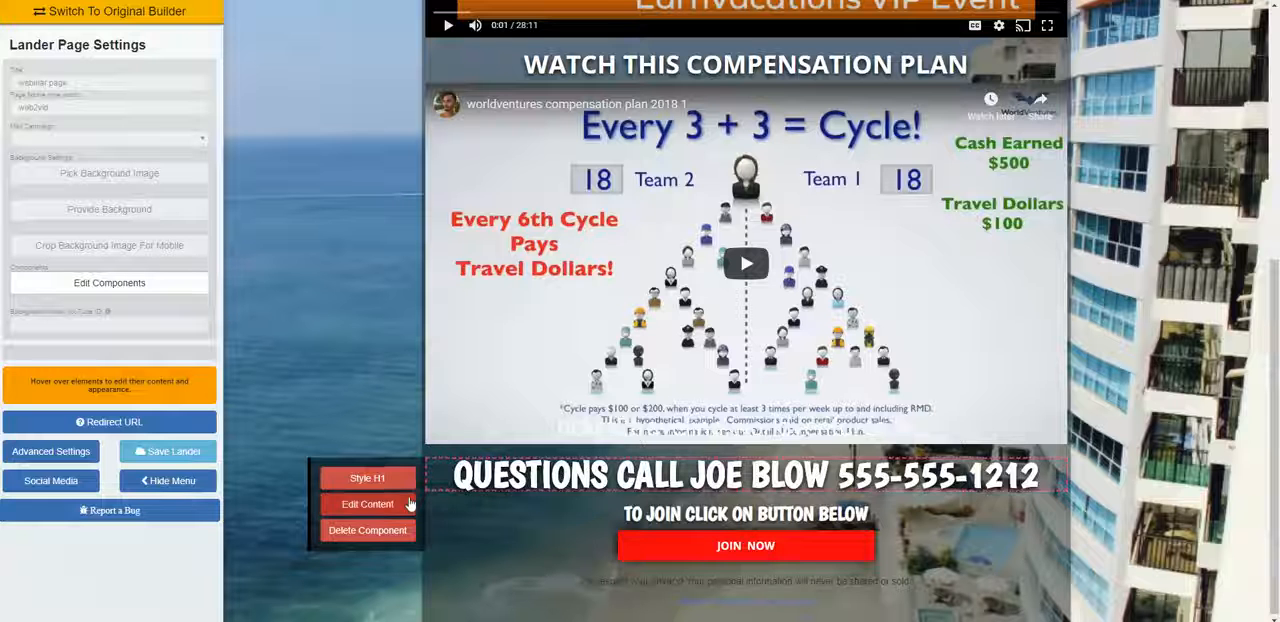
{"action": "left_click", "coordinate": [367, 504]}
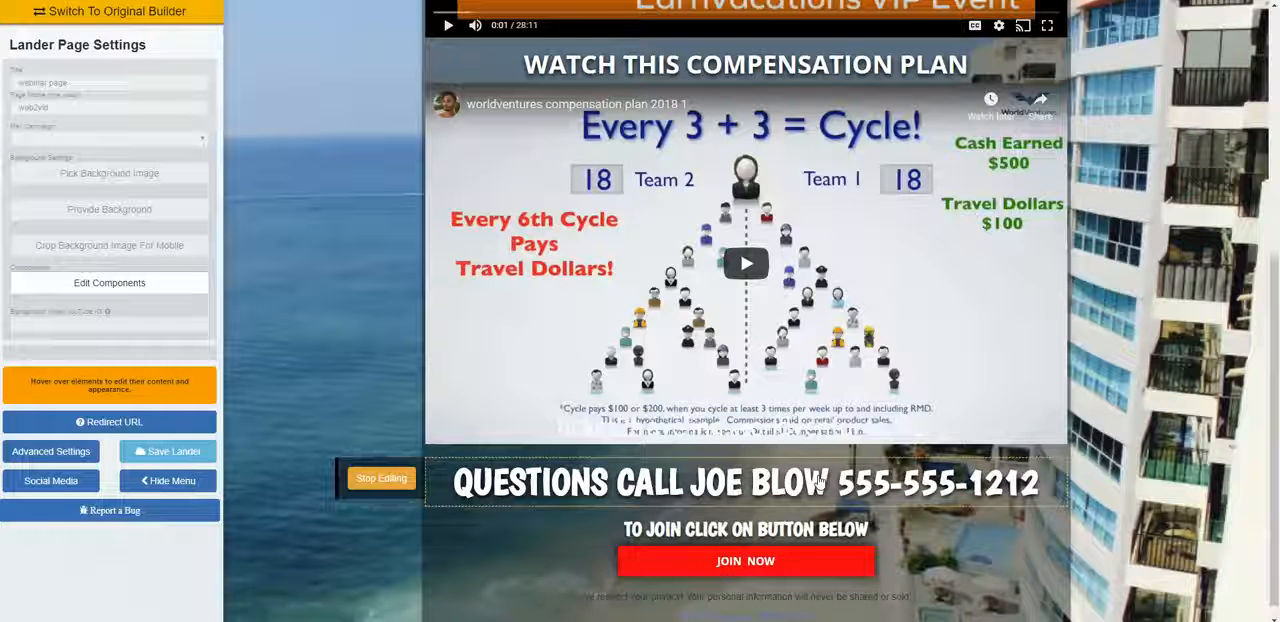
{"action": "key", "text": "BackSpace"}
{"action": "key", "text": "BackSpace"}
{"action": "key", "text": "BackSpace"}
{"action": "key", "text": "BackSpace"}
{"action": "key", "text": "BackSpace"}
{"action": "key", "text": "BackSpace"}
{"action": "key", "text": "BackSpace"}
{"action": "key", "text": "BackSpace"}
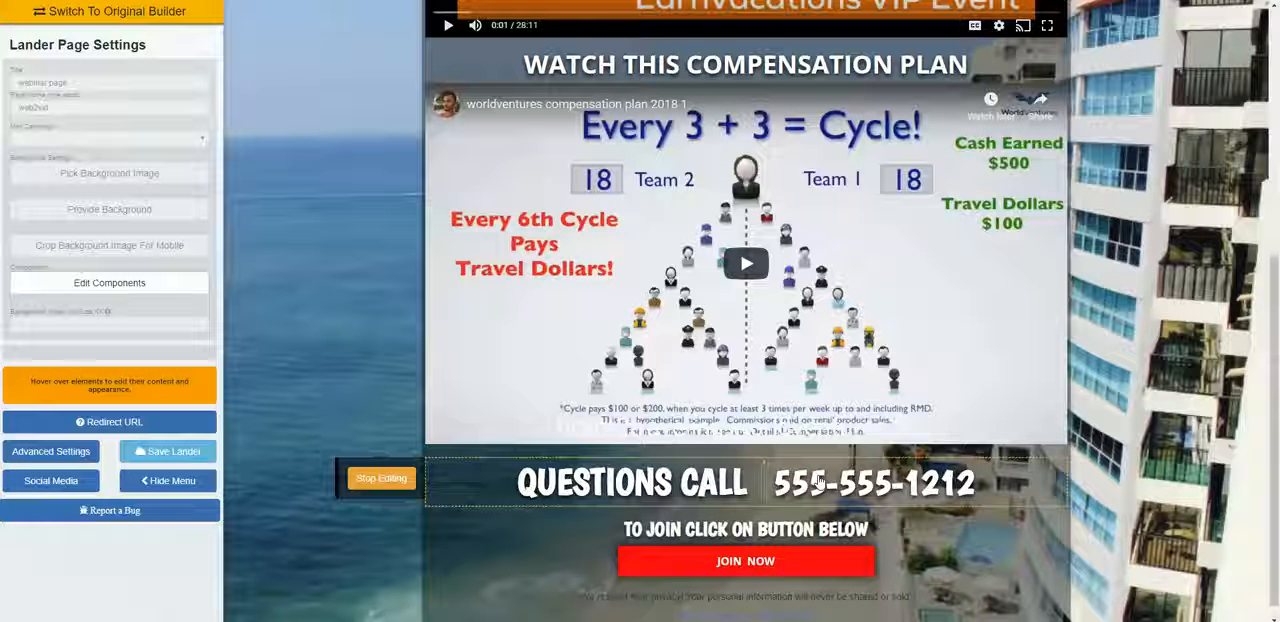
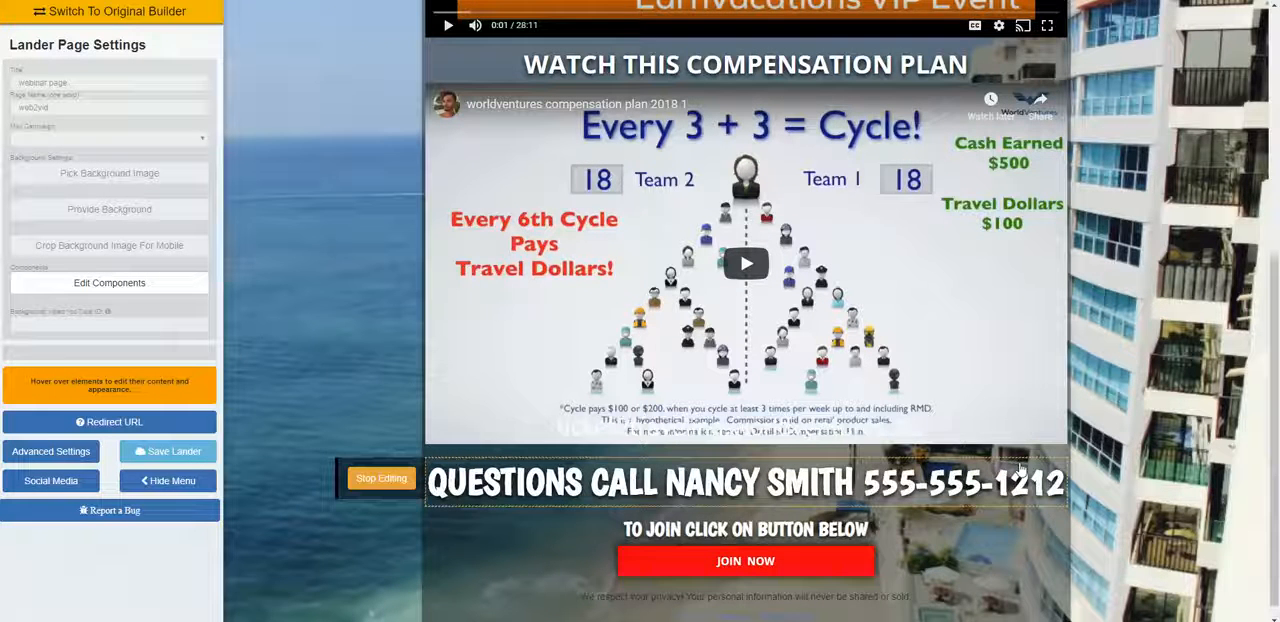
{"action": "scroll", "coordinate": [873, 497], "scroll_direction": "down", "scroll_amount": 1}
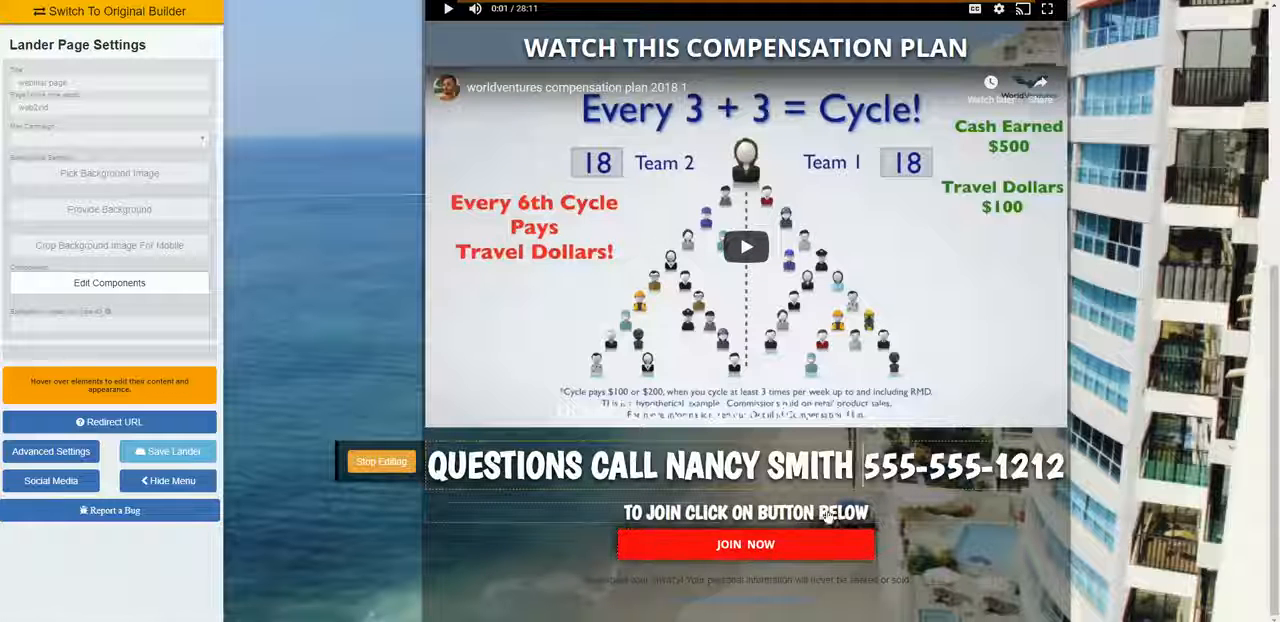
{"action": "scroll", "coordinate": [745, 555], "scroll_direction": "up", "scroll_amount": 5}
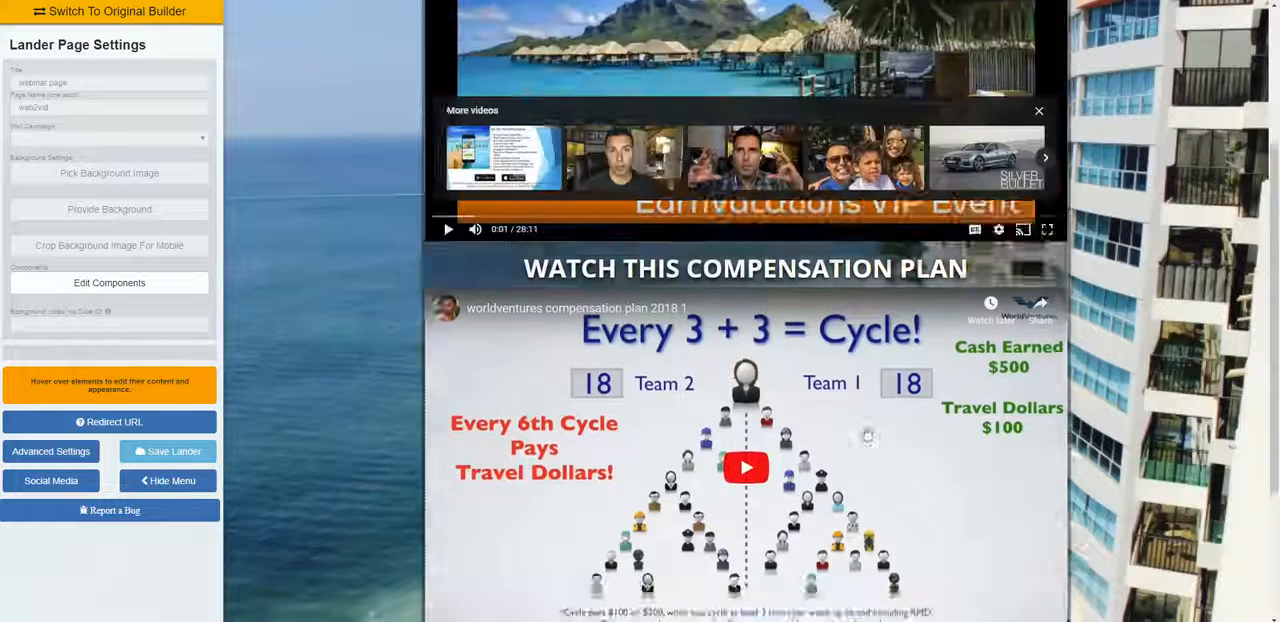
{"action": "scroll", "coordinate": [868, 437], "scroll_direction": "down", "scroll_amount": 5}
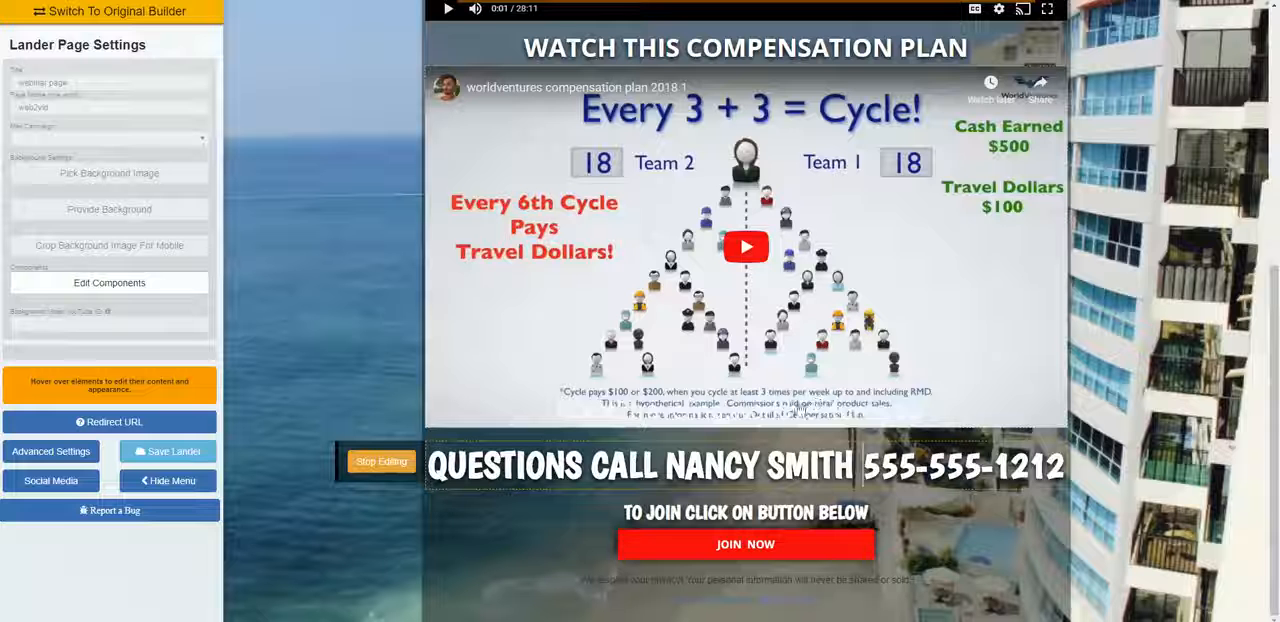
{"action": "left_click", "coordinate": [74, 487]}
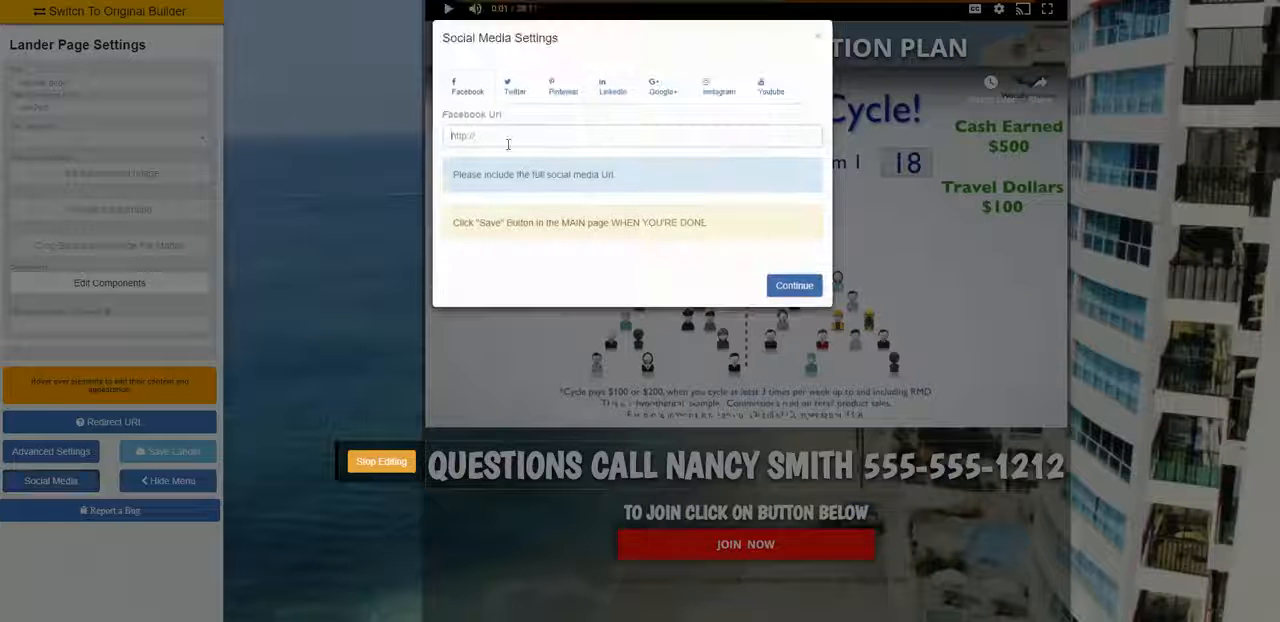
{"action": "left_click", "coordinate": [508, 144]}
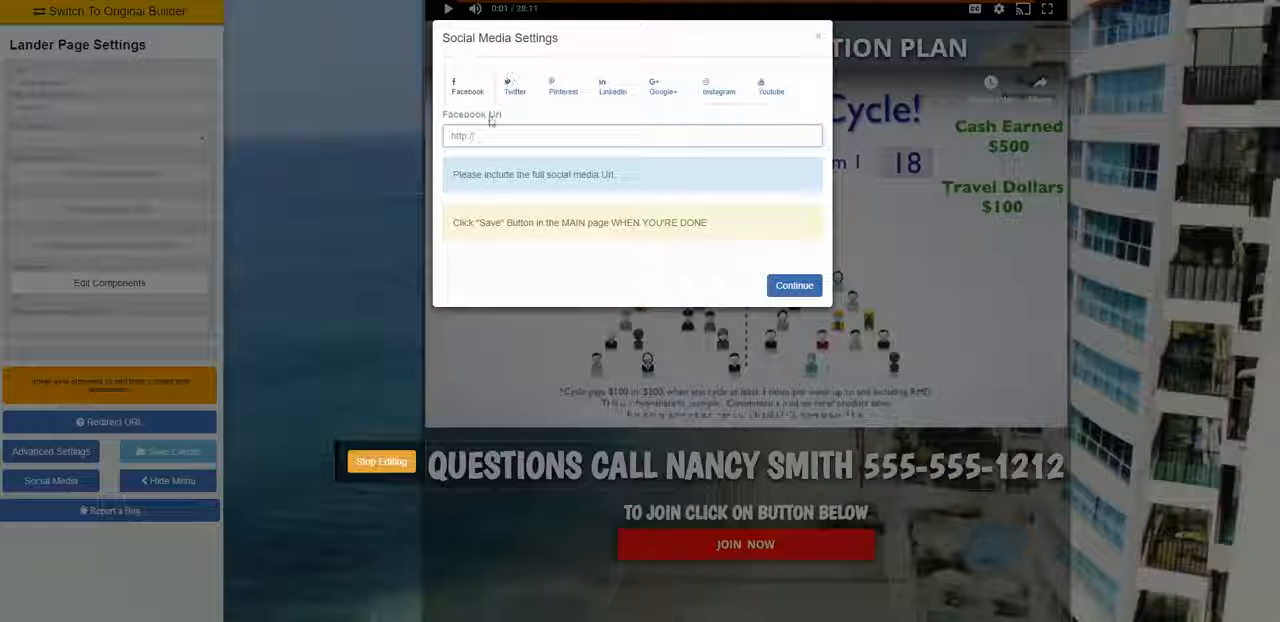
{"action": "type", "text": "htt"}
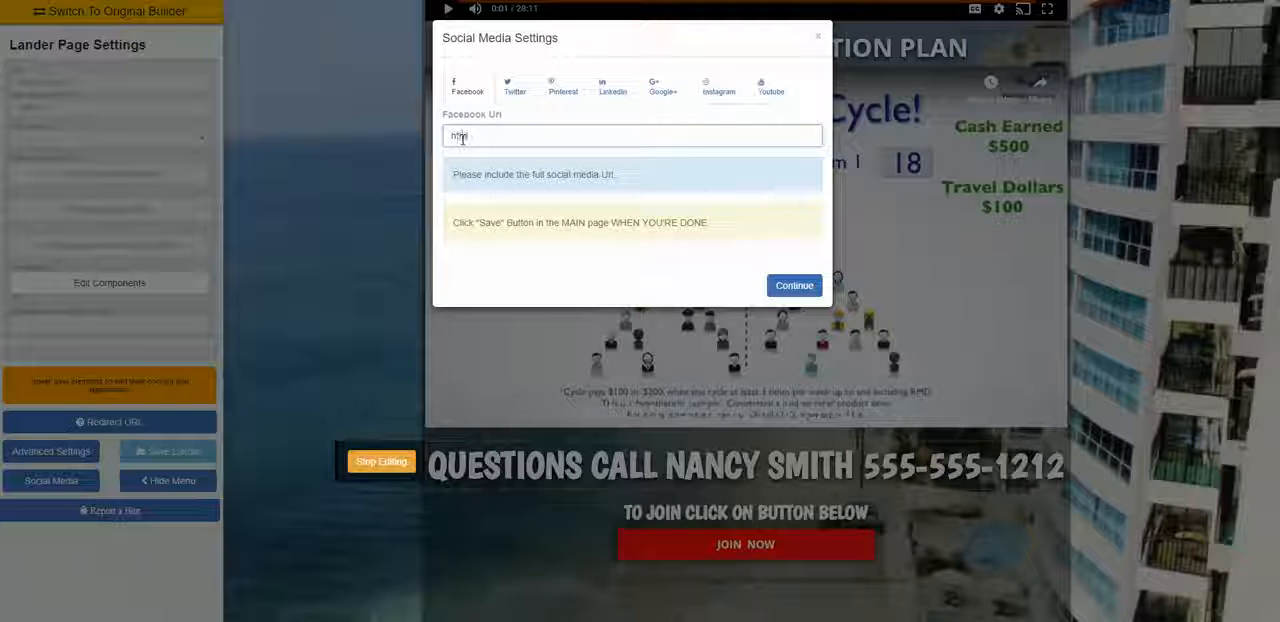
{"action": "type", "text": "p://www"}
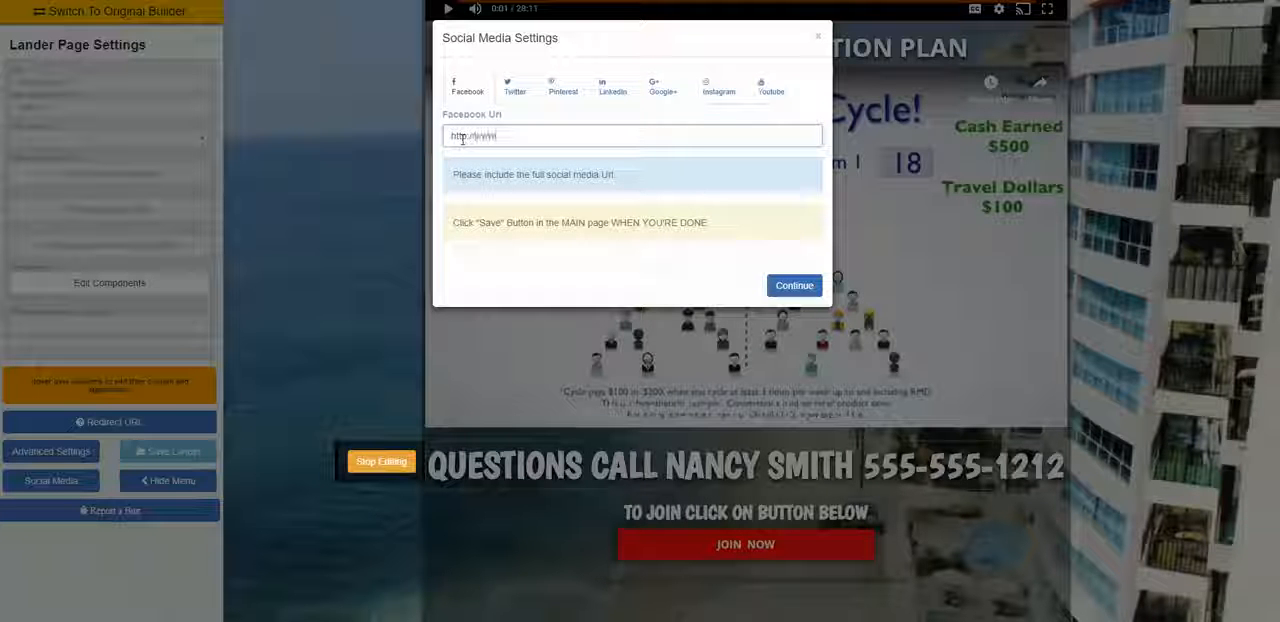
{"action": "type", "text": ".fac"}
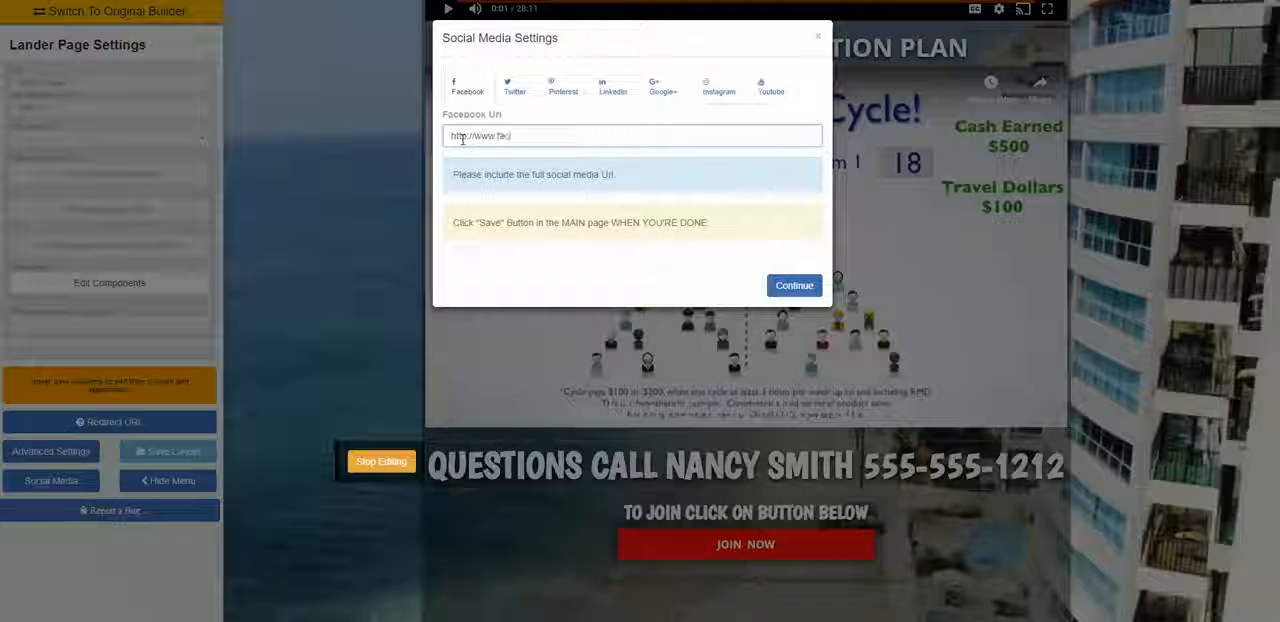
{"action": "type", "text": "ebook.co"}
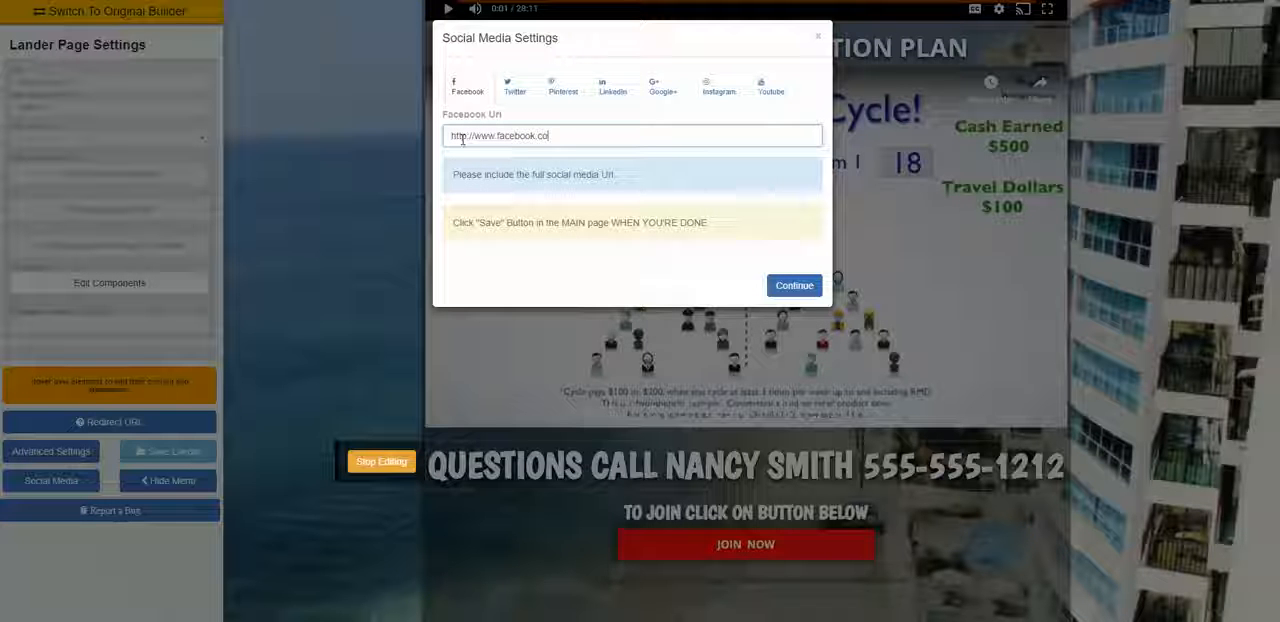
{"action": "type", "text": "m/username"}
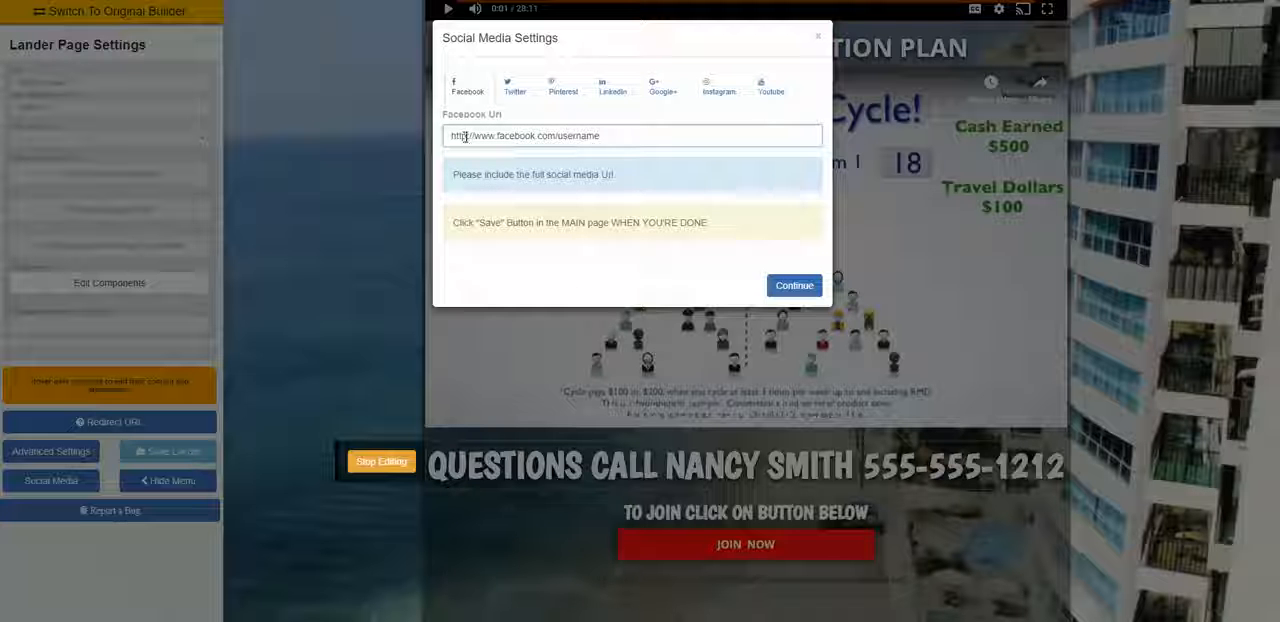
{"action": "left_click", "coordinate": [465, 137]}
{"action": "left_click_drag", "start_coordinate": [610, 142], "coordinate": [428, 155]}
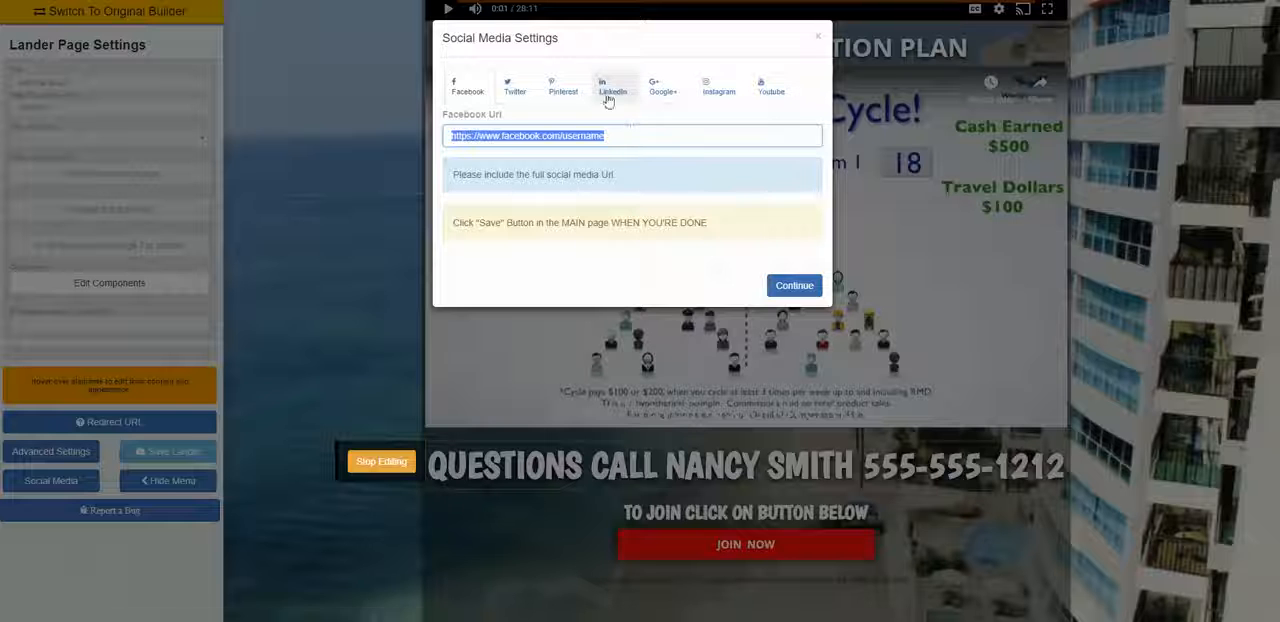
{"action": "left_click", "coordinate": [707, 99]}
{"action": "left_click", "coordinate": [640, 134]}
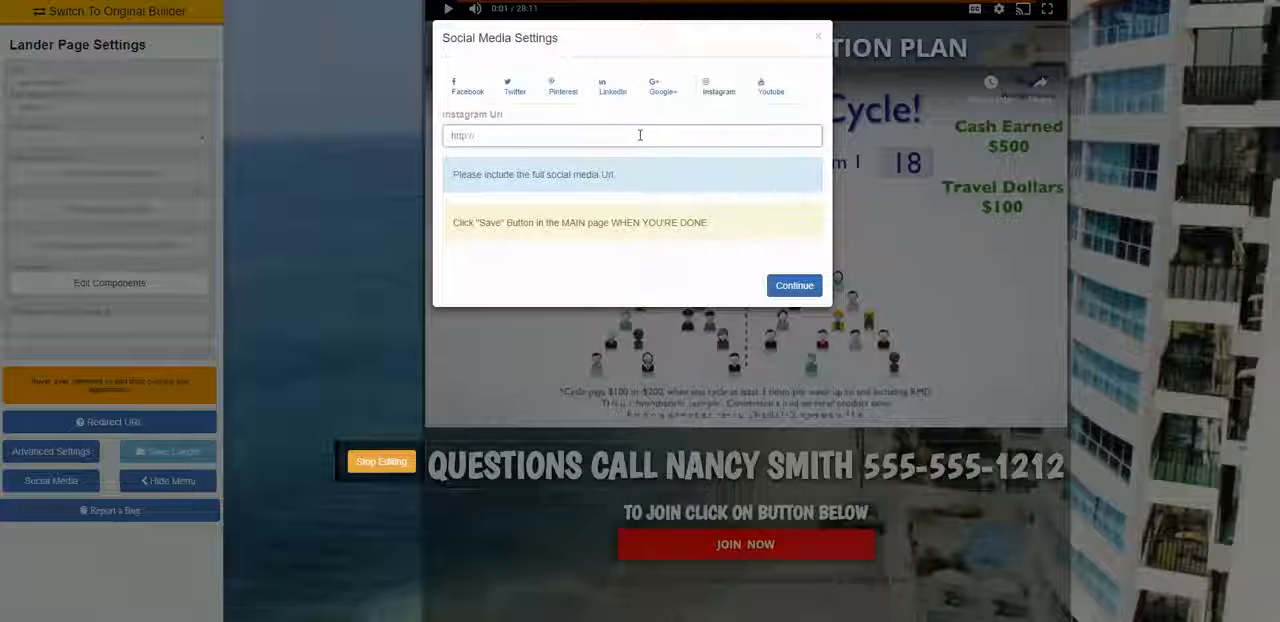
{"action": "key", "text": "ctrl+v"}
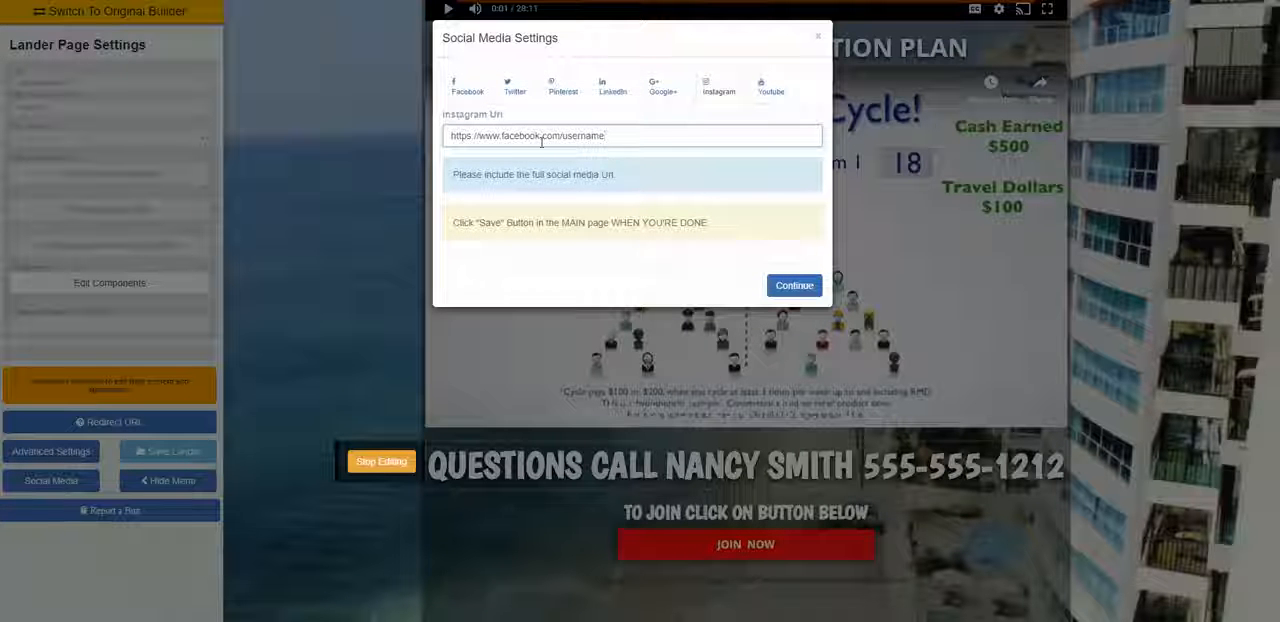
{"action": "key", "text": "BackSpace"}
{"action": "key", "text": "BackSpace"}
{"action": "key", "text": "BackSpace"}
{"action": "key", "text": "BackSpace"}
{"action": "key", "text": "BackSpace"}
{"action": "key", "text": "BackSpace"}
{"action": "key", "text": "BackSpace"}
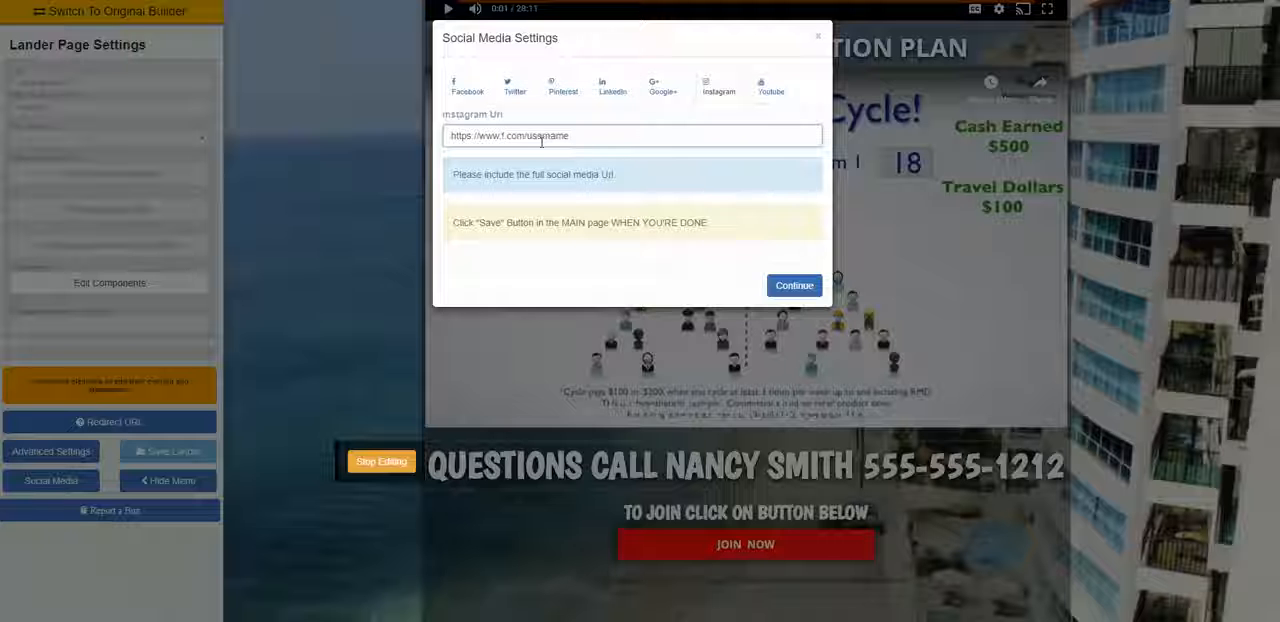
{"action": "type", "text": "i"}
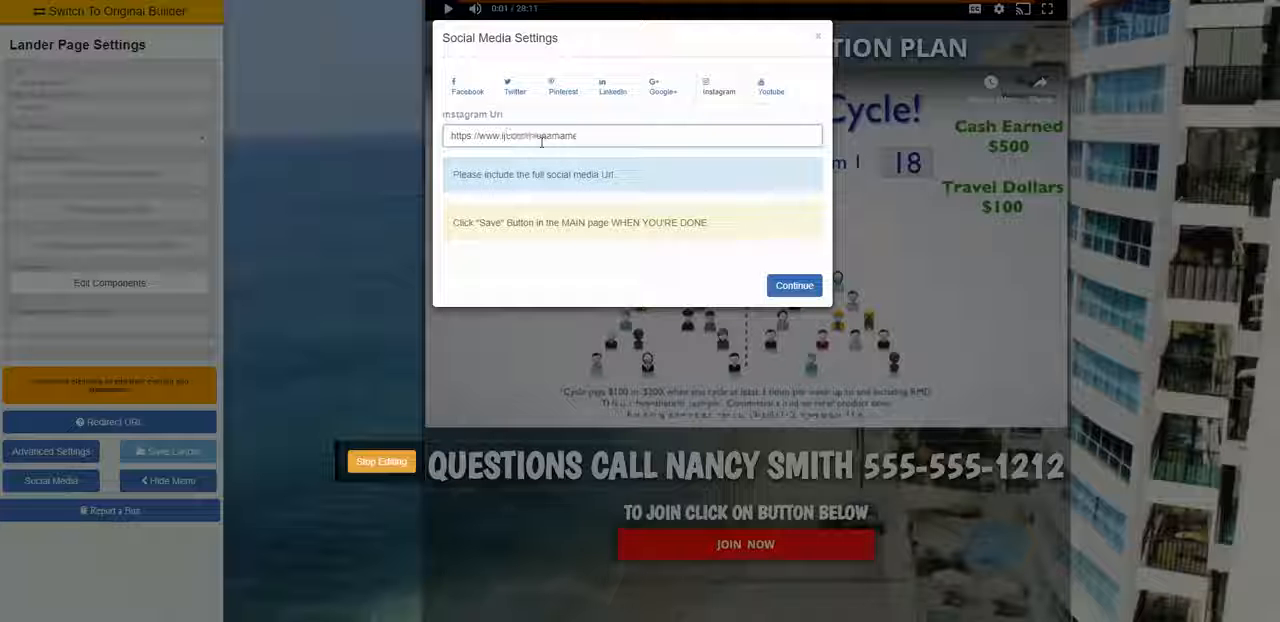
{"action": "type", "text": "nstagram"}
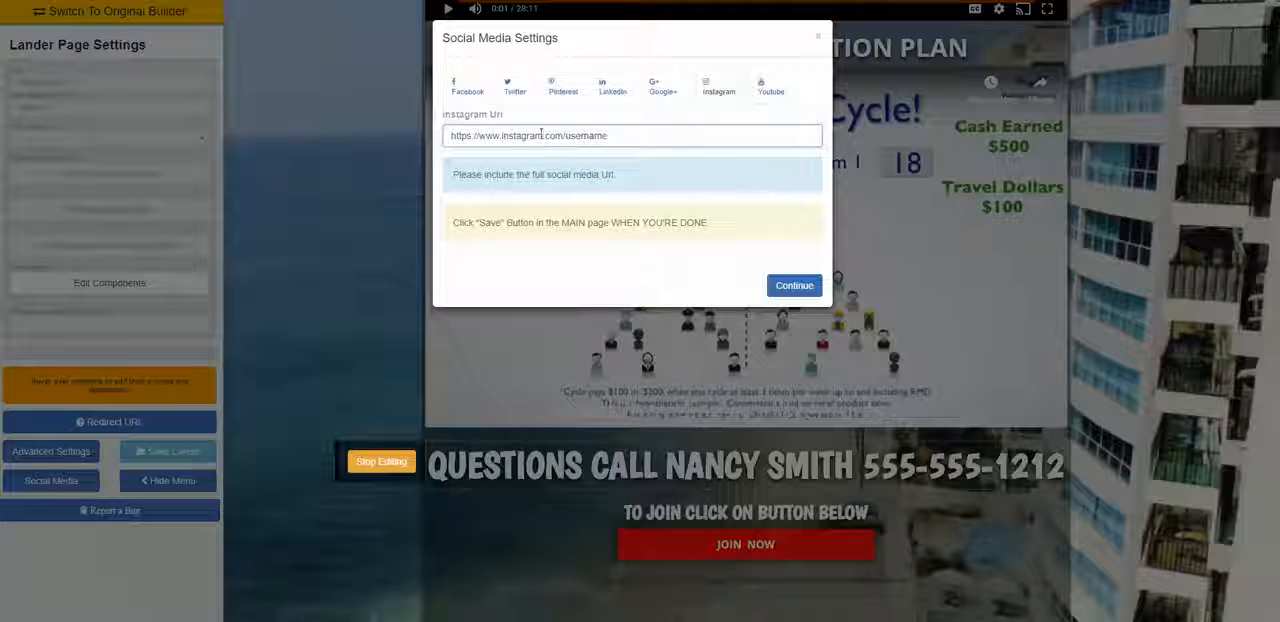
{"action": "left_click", "coordinate": [794, 285]}
{"action": "scroll", "coordinate": [727, 567], "scroll_direction": "down", "scroll_amount": 1}
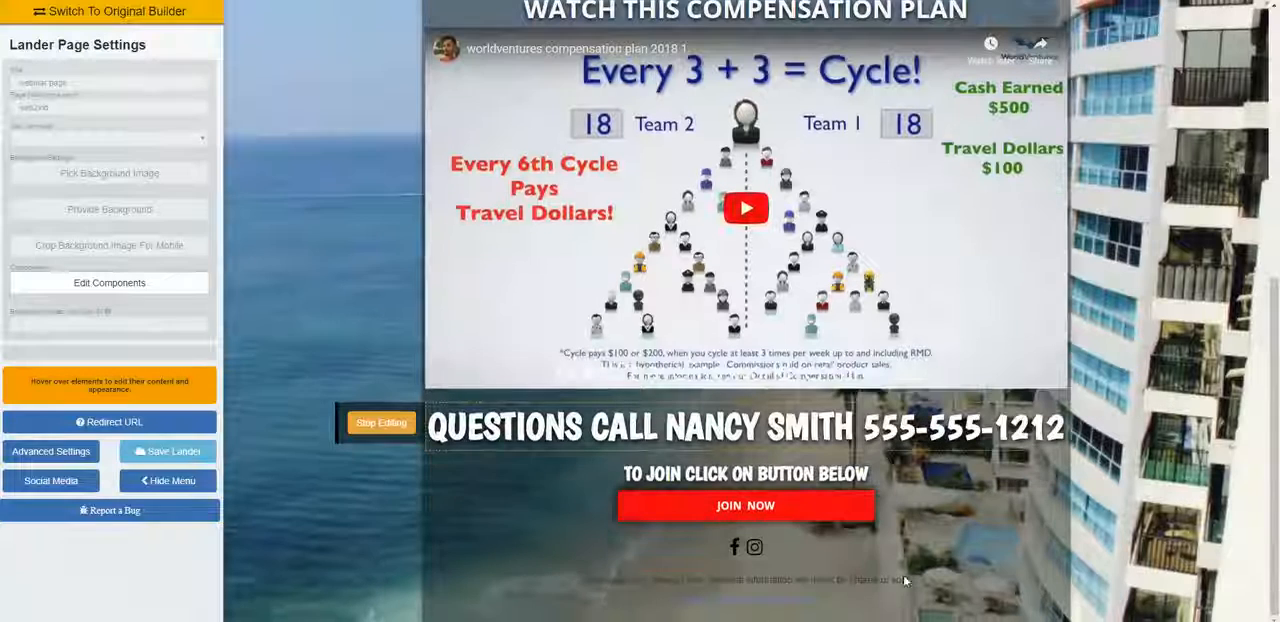
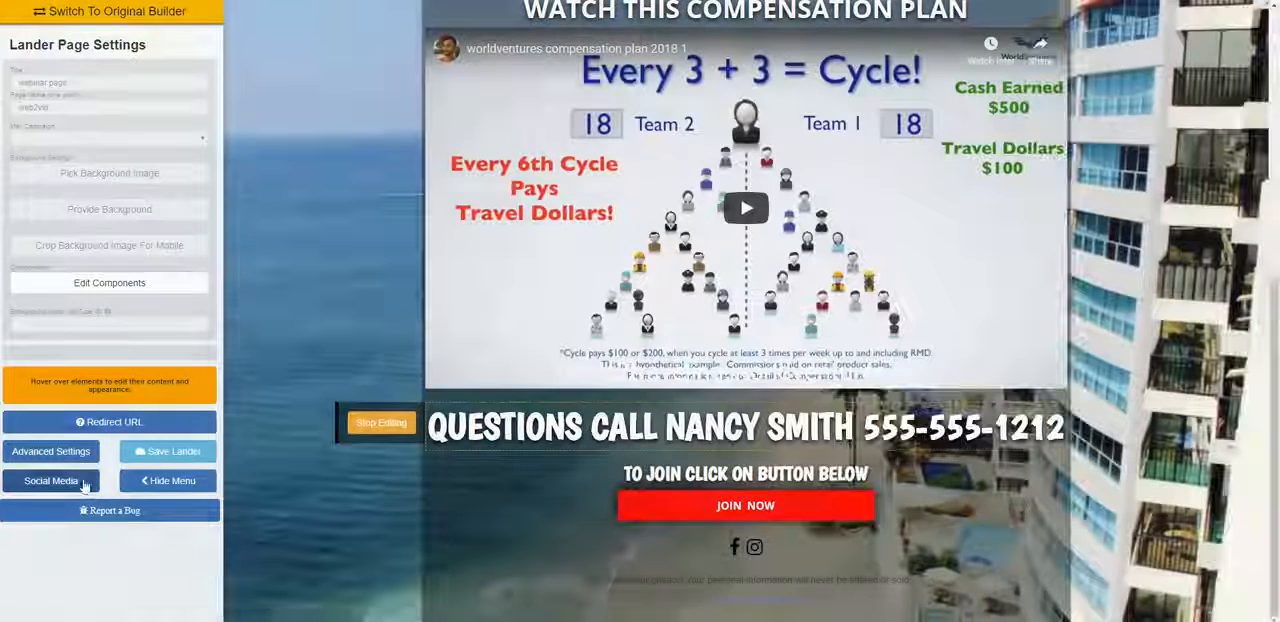
Step: Remove the Facebook and Instagram URLs from the social media settings and apply the change
{"action": "left_click", "coordinate": [51, 480]}
{"action": "left_click_drag", "start_coordinate": [629, 139], "coordinate": [448, 139]}
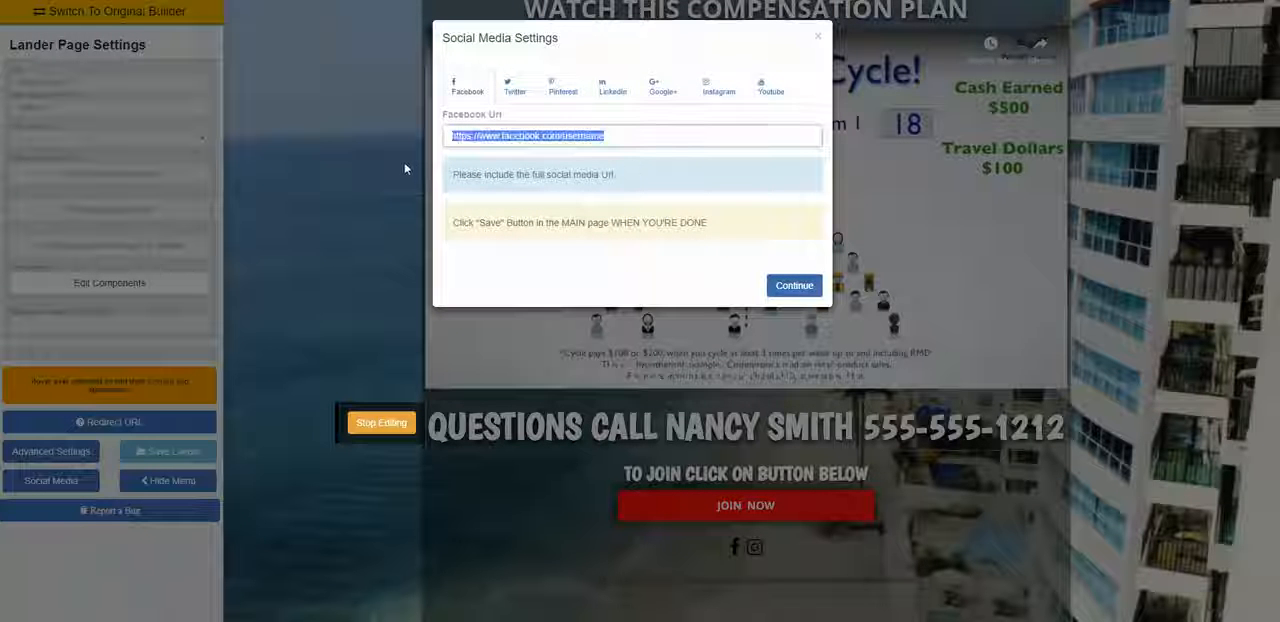
{"action": "key", "text": "BackSpace"}
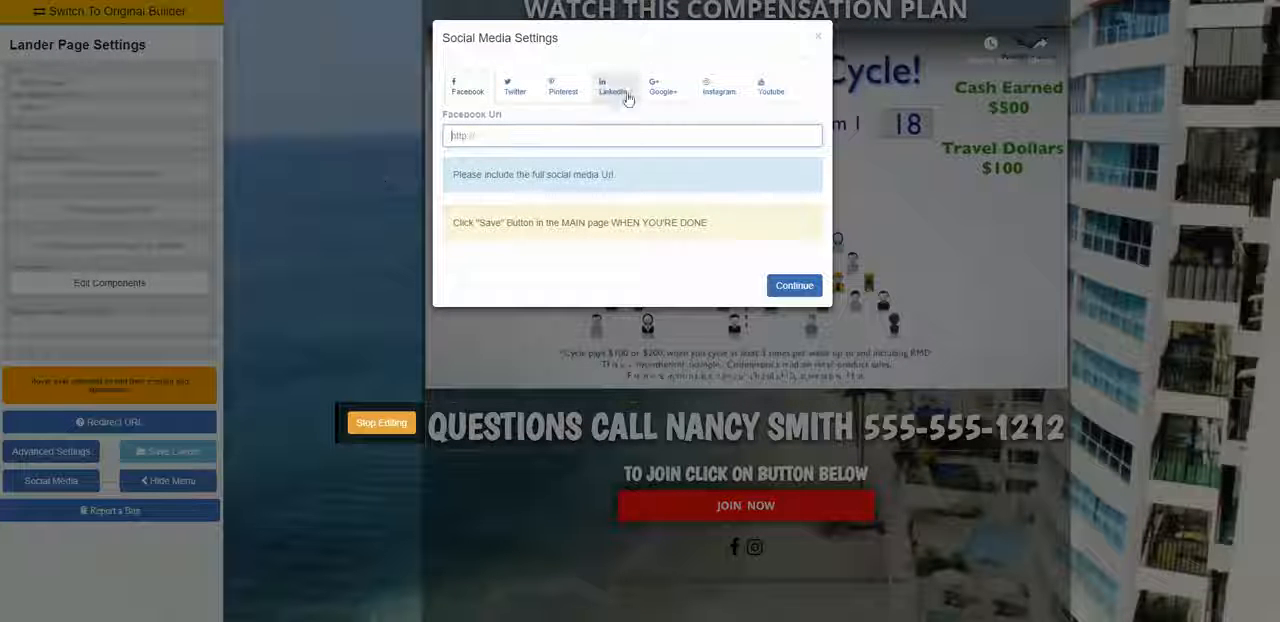
{"action": "left_click", "coordinate": [716, 86]}
{"action": "left_click_drag", "start_coordinate": [486, 141], "coordinate": [339, 150]}
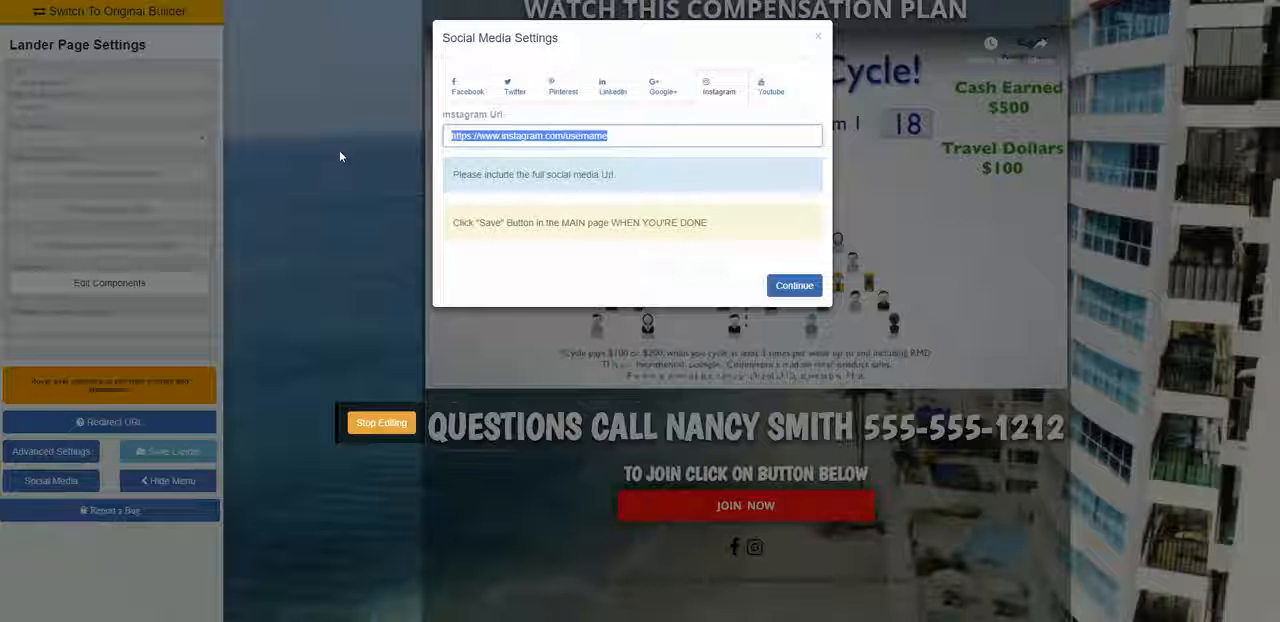
{"action": "key", "text": "BackSpace"}
{"action": "left_click", "coordinate": [820, 286]}
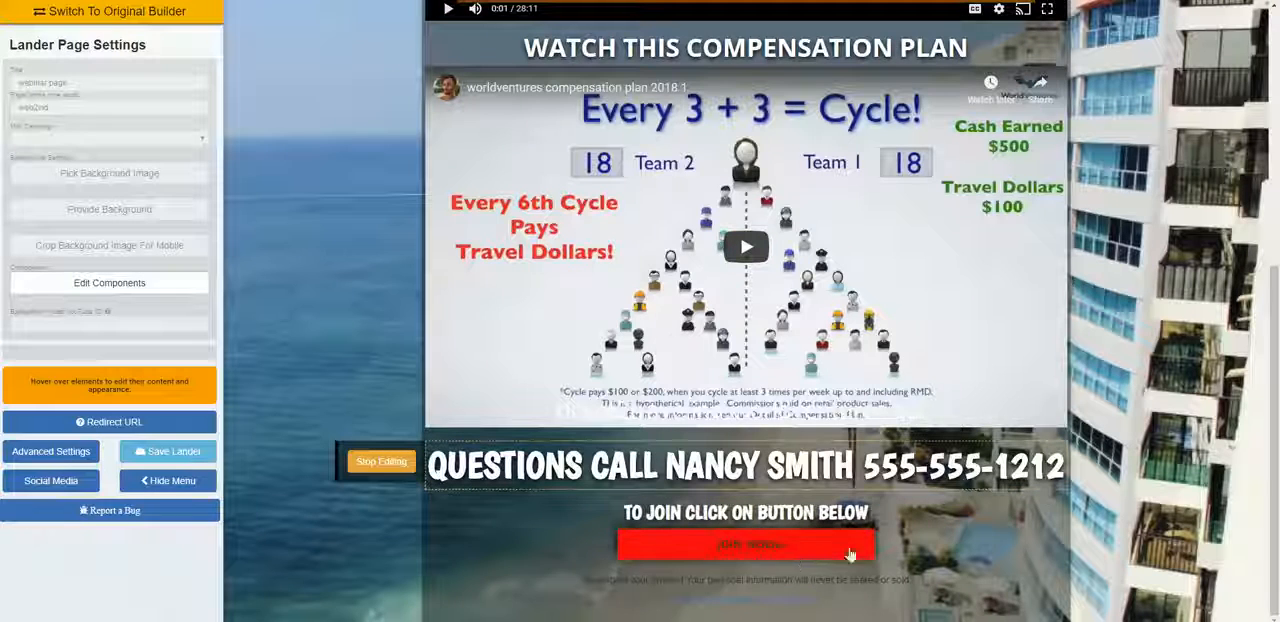
Step: Look over the page from the webinar video down and finish editing the questions heading
{"action": "scroll", "coordinate": [820, 560], "scroll_direction": "up", "scroll_amount": 1}
{"action": "scroll", "coordinate": [752, 548], "scroll_direction": "up", "scroll_amount": 3}
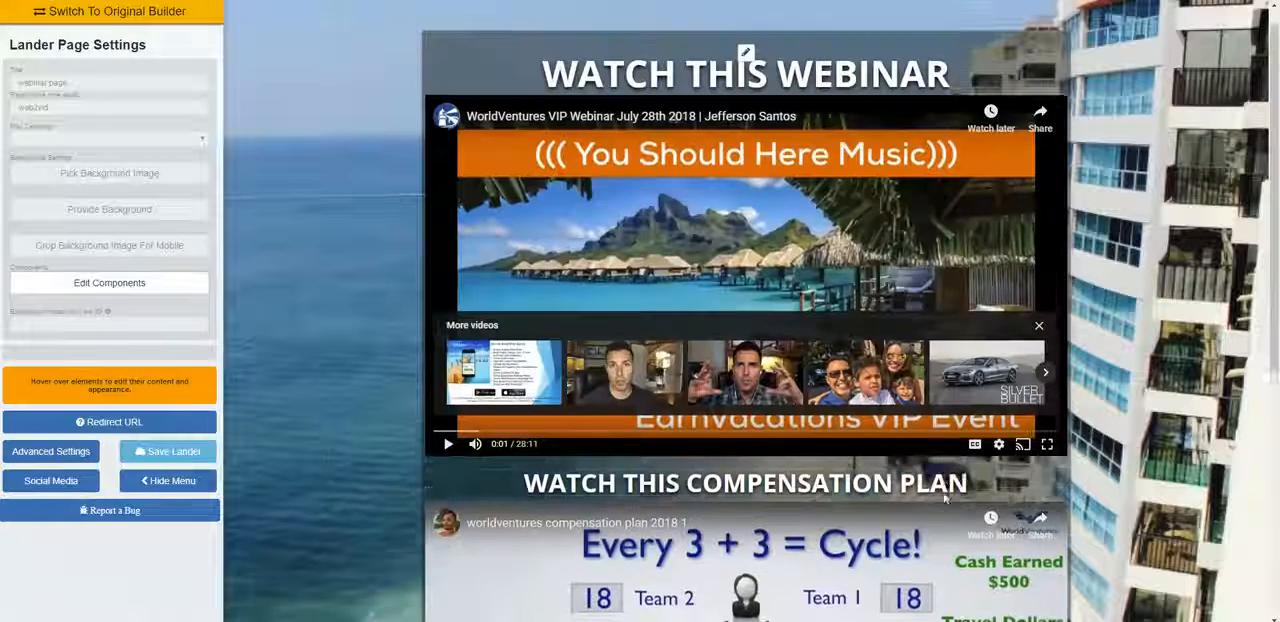
{"action": "scroll", "coordinate": [752, 548], "scroll_direction": "down", "scroll_amount": 4}
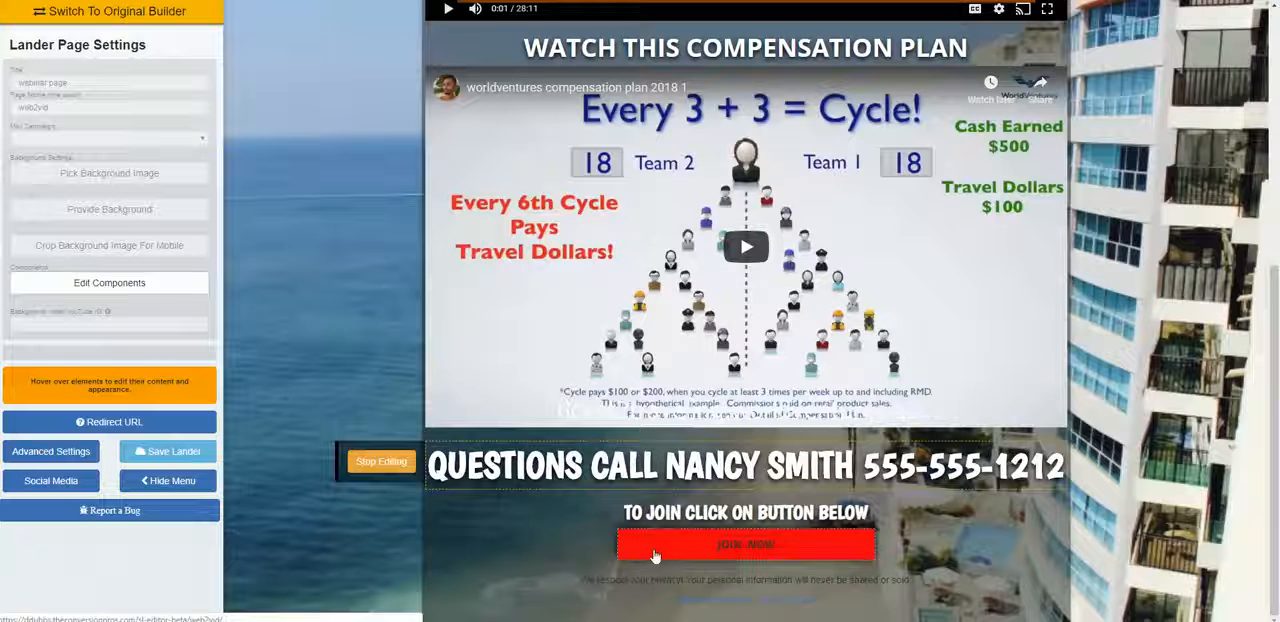
{"action": "left_click", "coordinate": [390, 470]}
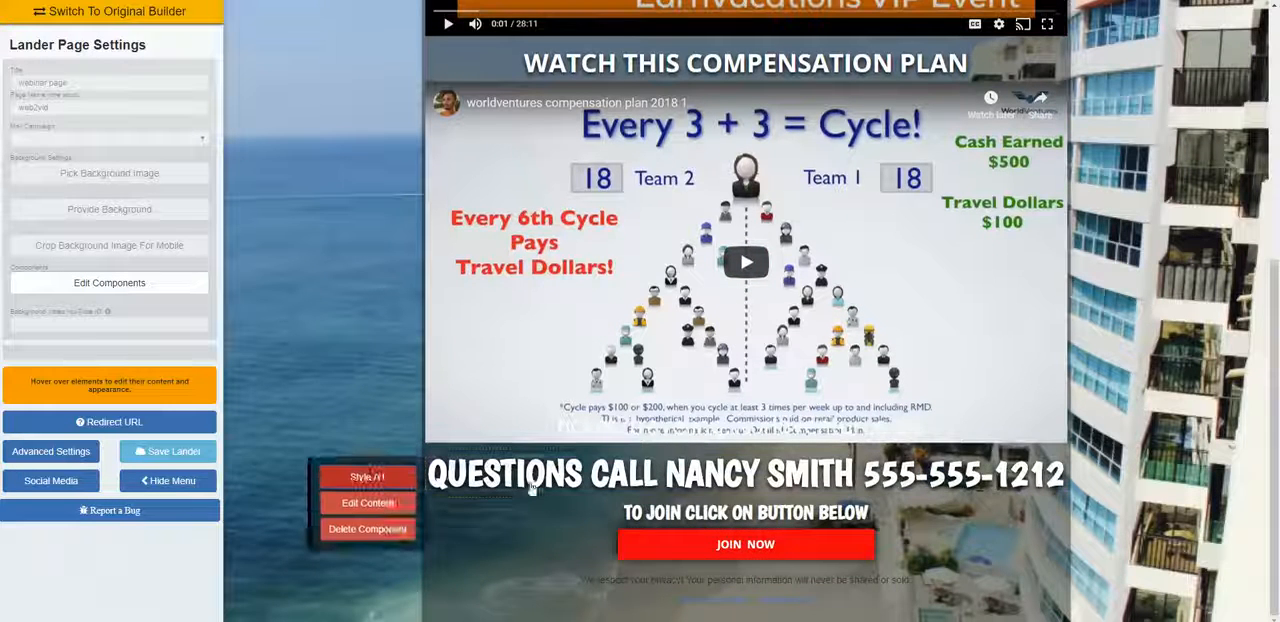
Step: Try to replace the text of the red JOIN NOW button with "get info"
{"action": "mouse_move", "coordinate": [712, 550]}
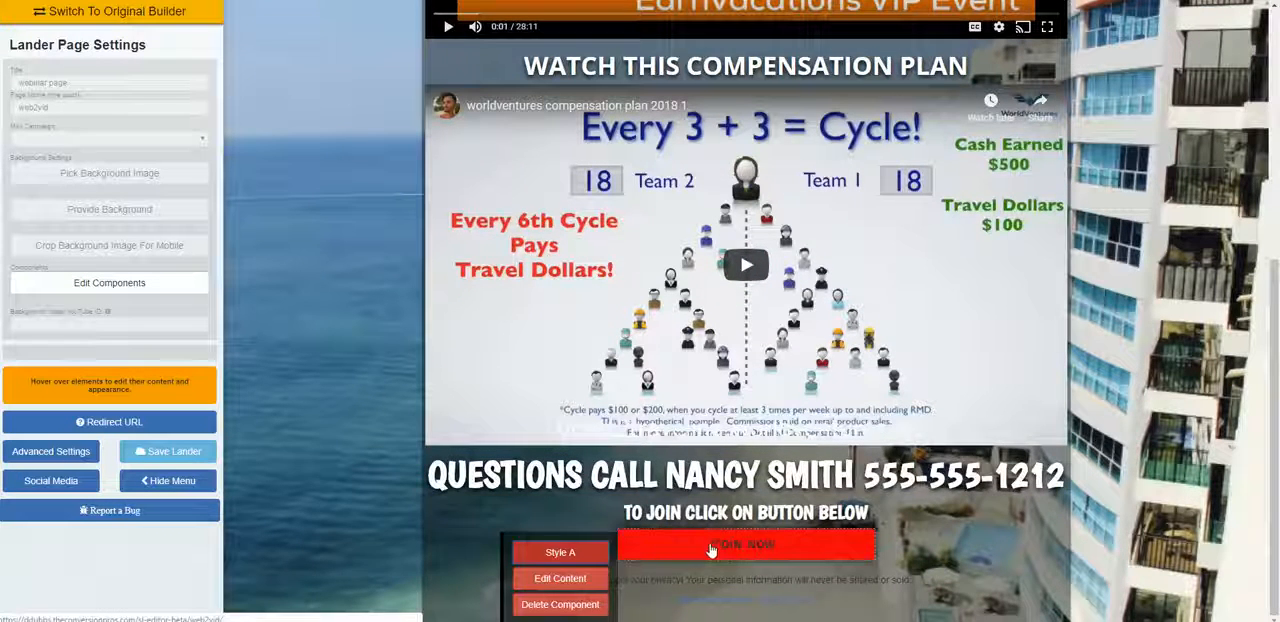
{"action": "left_click", "coordinate": [593, 579]}
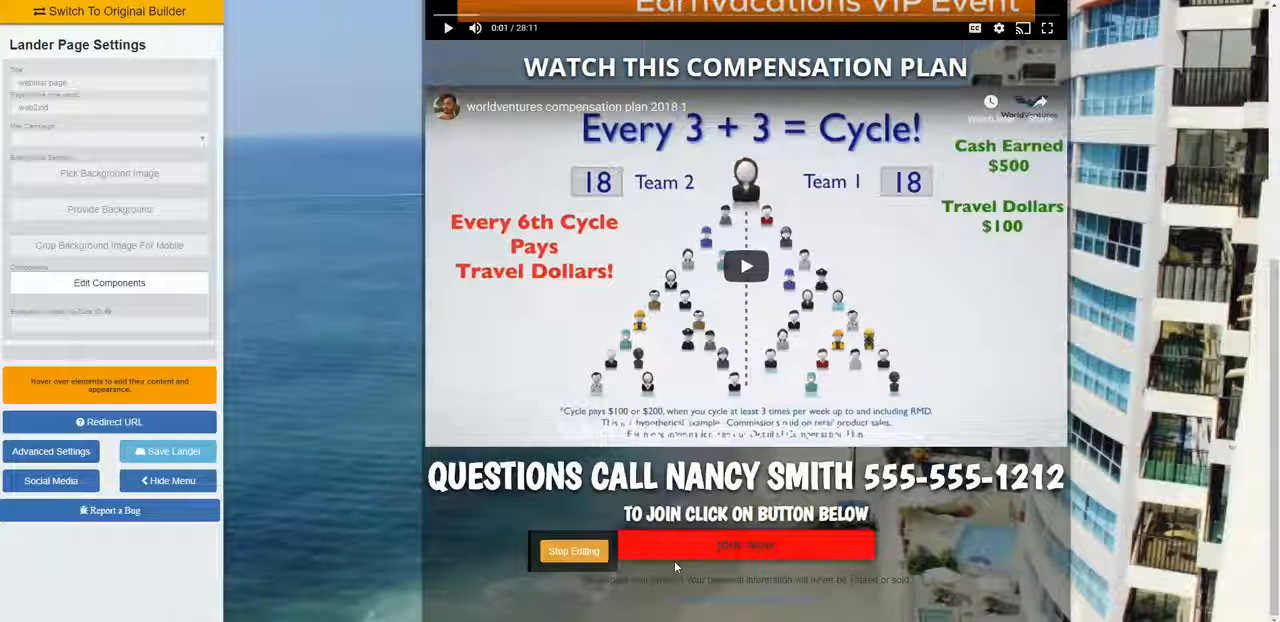
{"action": "key", "text": "BackSpace"}
{"action": "key", "text": "BackSpace"}
{"action": "key", "text": "BackSpace"}
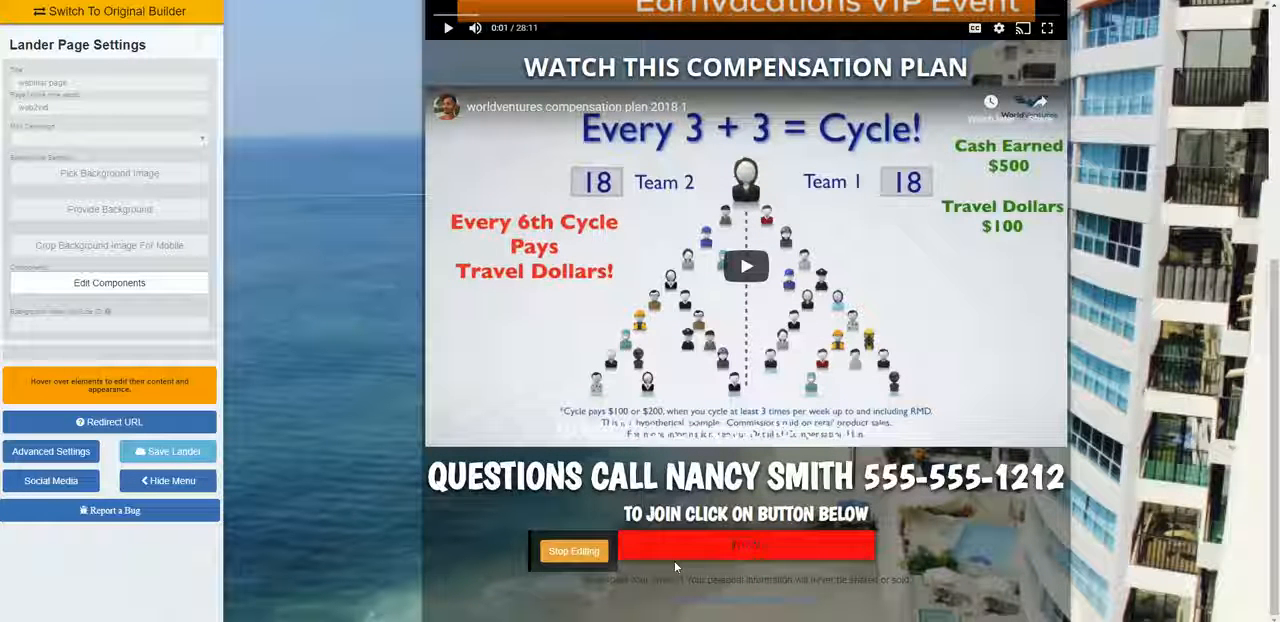
{"action": "key", "text": "BackSpace"}
{"action": "key", "text": "BackSpace"}
{"action": "key", "text": "BackSpace"}
{"action": "type", "text": "get in"}
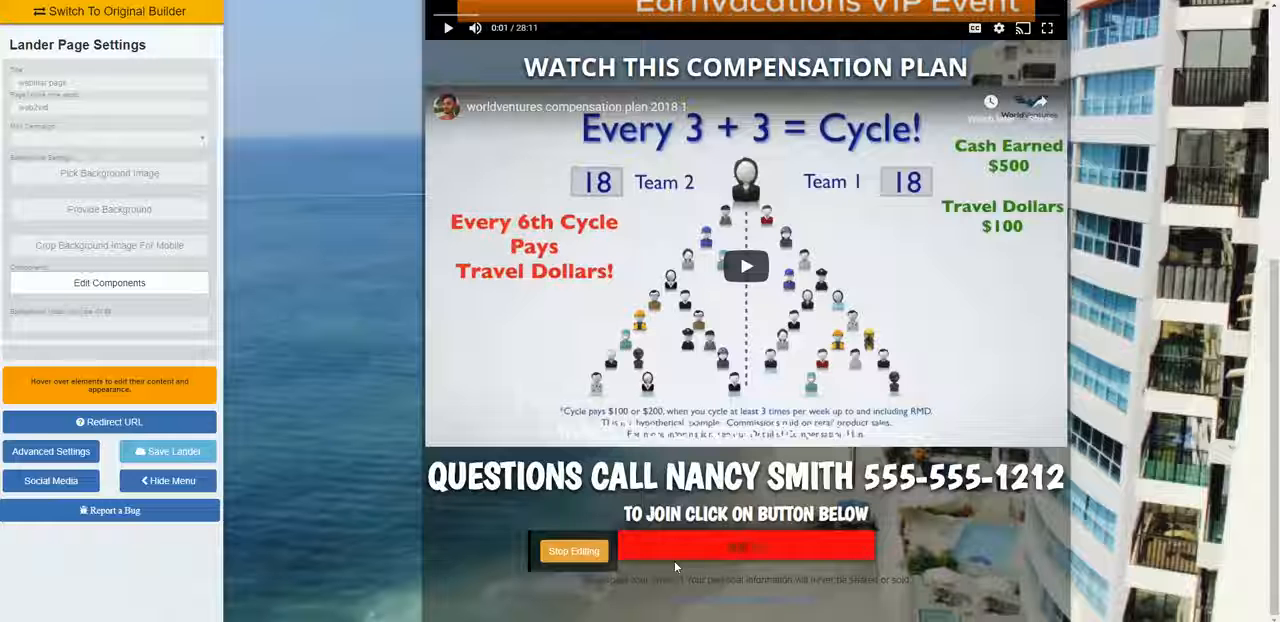
{"action": "type", "text": "fo"}
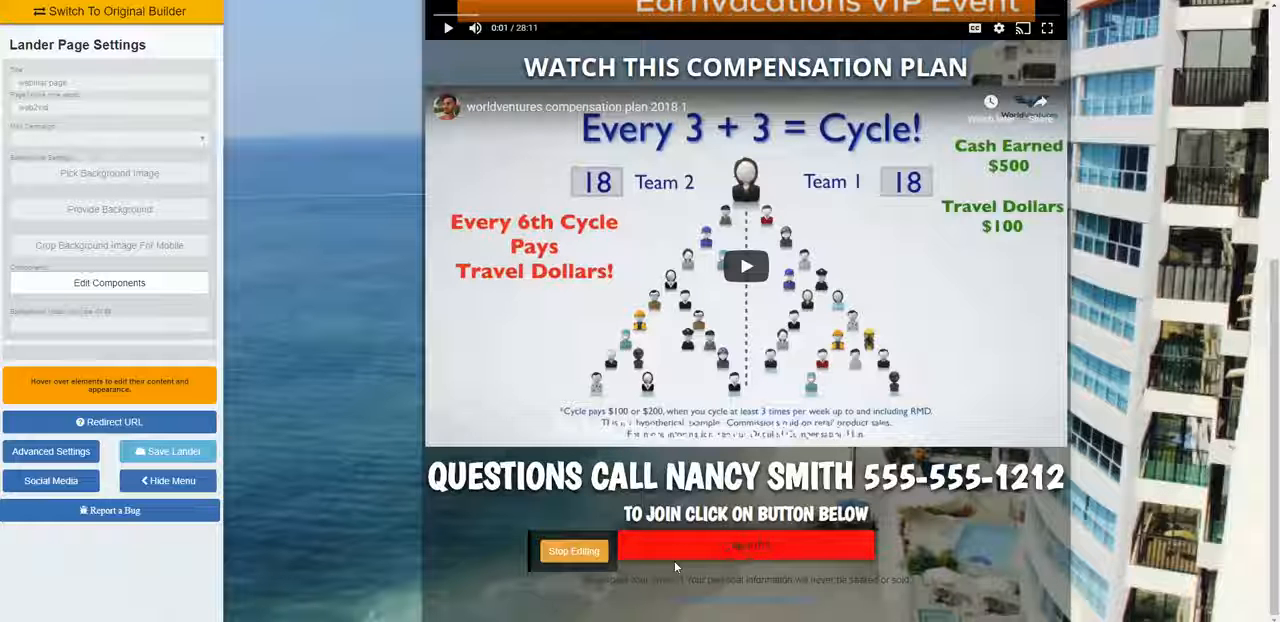
Step: Remove the red button from below the join heading by clearing all its text, and finish editing it
{"action": "key", "text": "BackSpace"}
{"action": "key", "text": "BackSpace"}
{"action": "key", "text": "BackSpace"}
{"action": "key", "text": "BackSpace"}
{"action": "key", "text": "BackSpace"}
{"action": "key", "text": "BackSpace"}
{"action": "key", "text": "BackSpace"}
{"action": "key", "text": "BackSpace"}
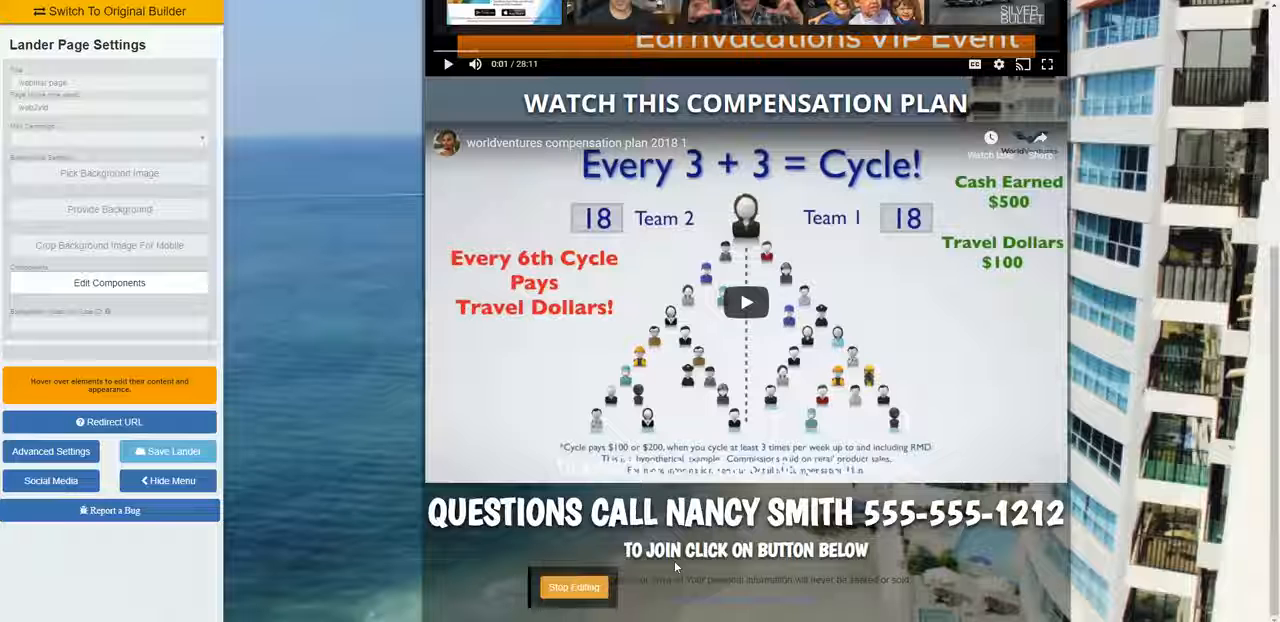
{"action": "left_click", "coordinate": [573, 587]}
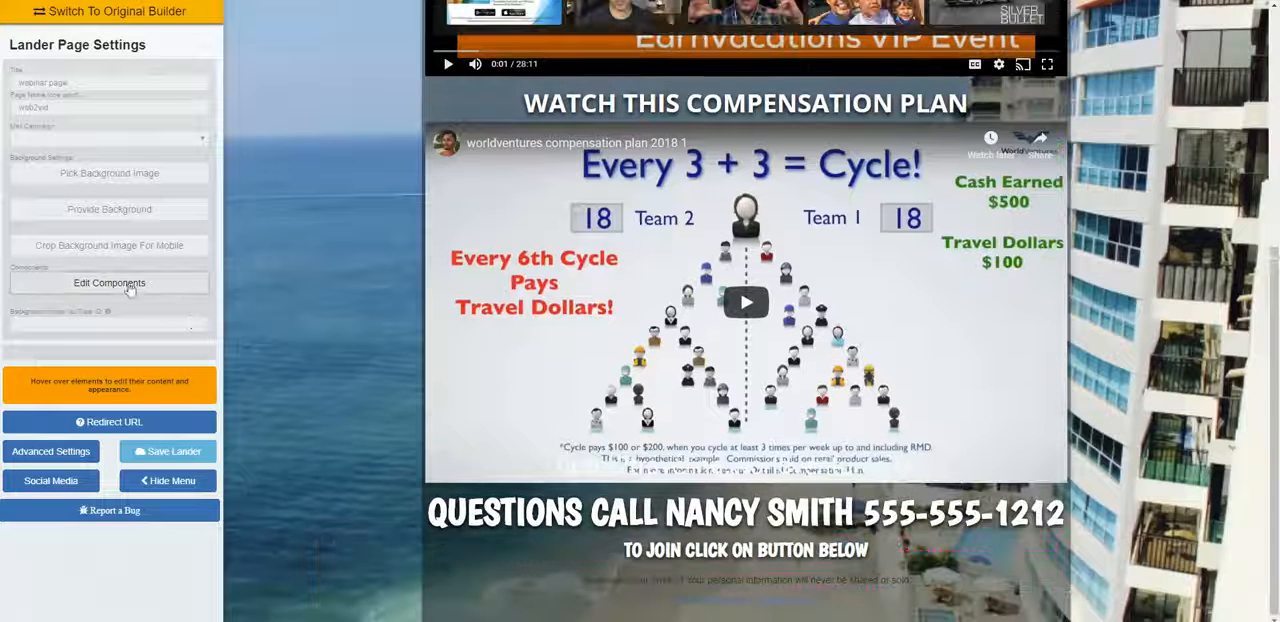
Step: Add a new button component below the join heading and change its text to "GET INFO"
{"action": "left_click", "coordinate": [130, 284]}
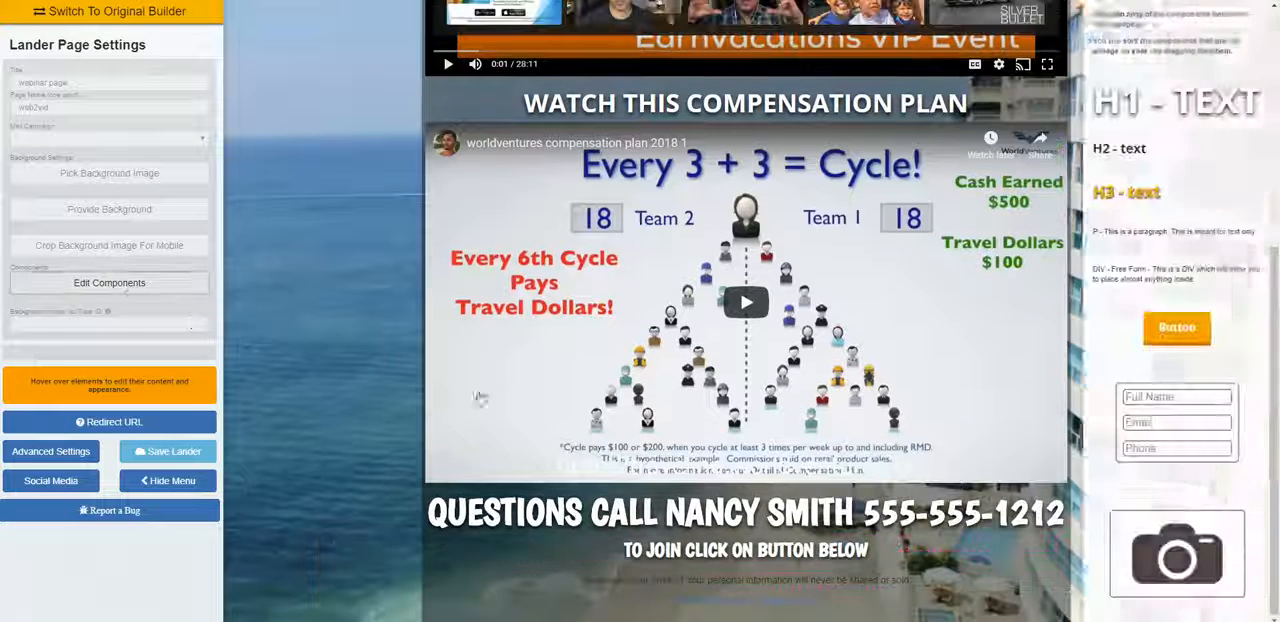
{"action": "left_click_drag", "start_coordinate": [1162, 327], "coordinate": [650, 600]}
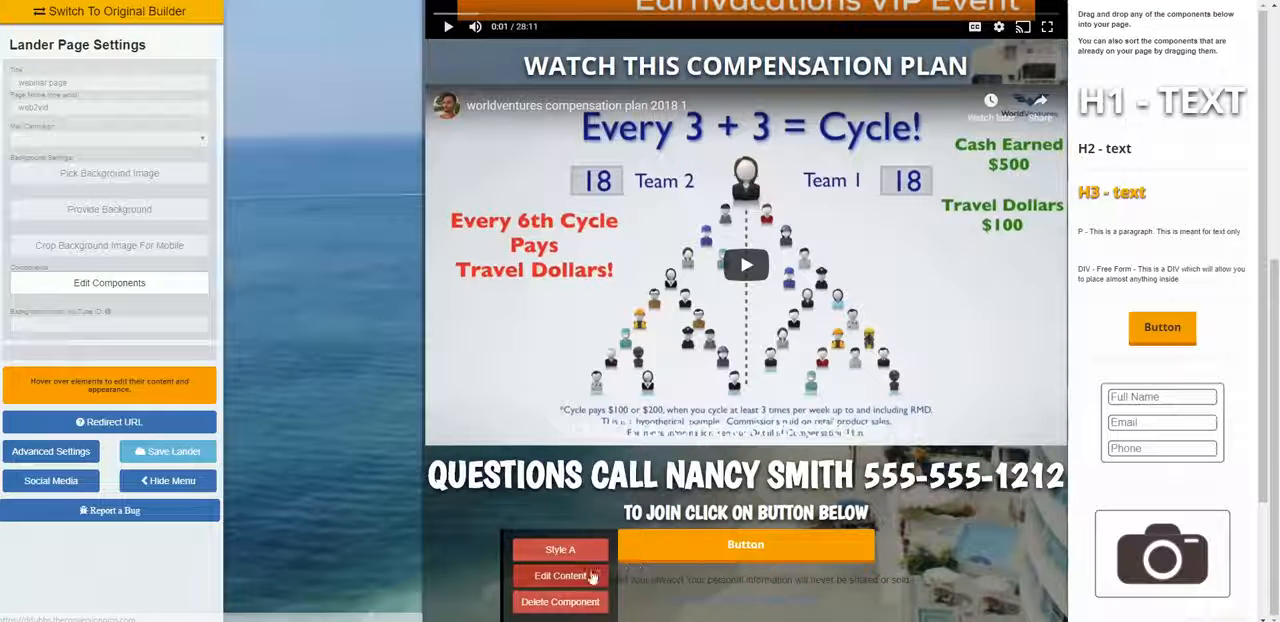
{"action": "left_click", "coordinate": [562, 576]}
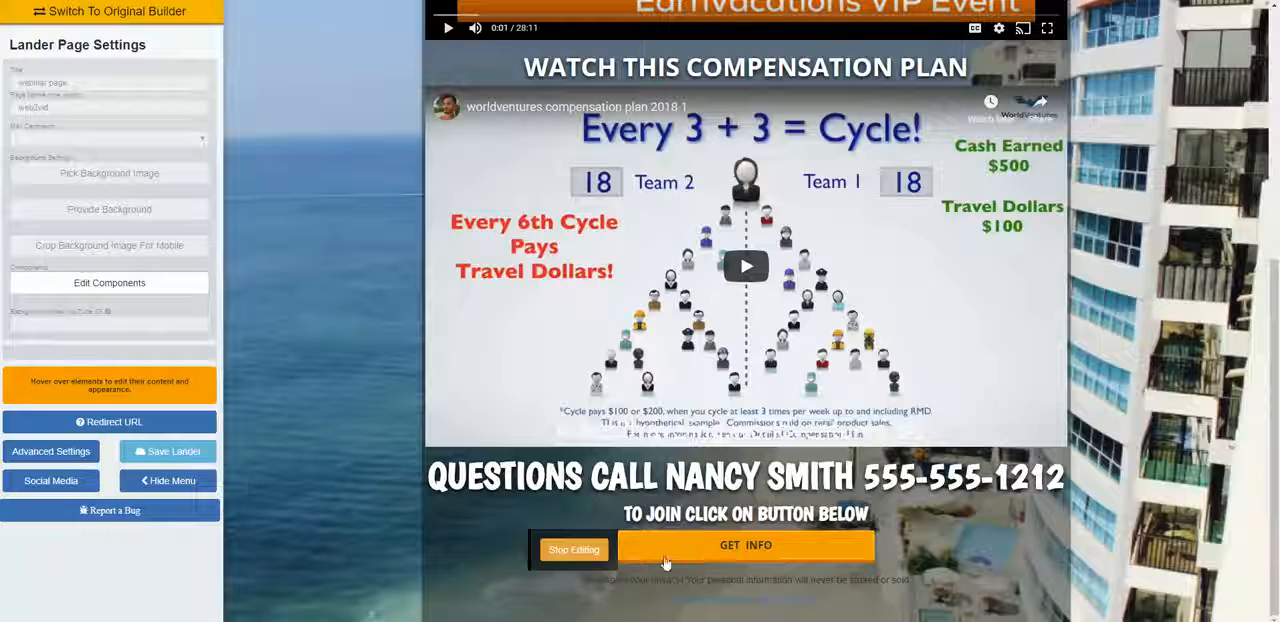
{"action": "left_click", "coordinate": [573, 549]}
Step: Style the GET INFO button with background color #00ffd8 and centre its box shadow's X and Y offsets
{"action": "mouse_move", "coordinate": [808, 516]}
{"action": "mouse_move", "coordinate": [668, 566]}
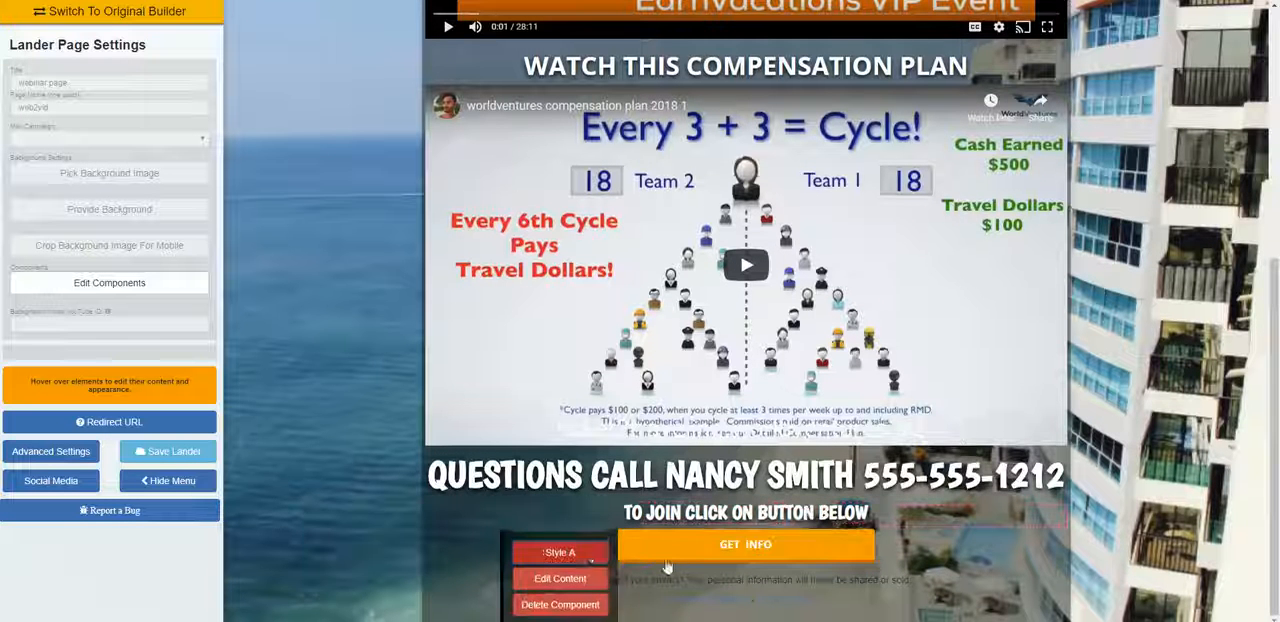
{"action": "left_click", "coordinate": [598, 554]}
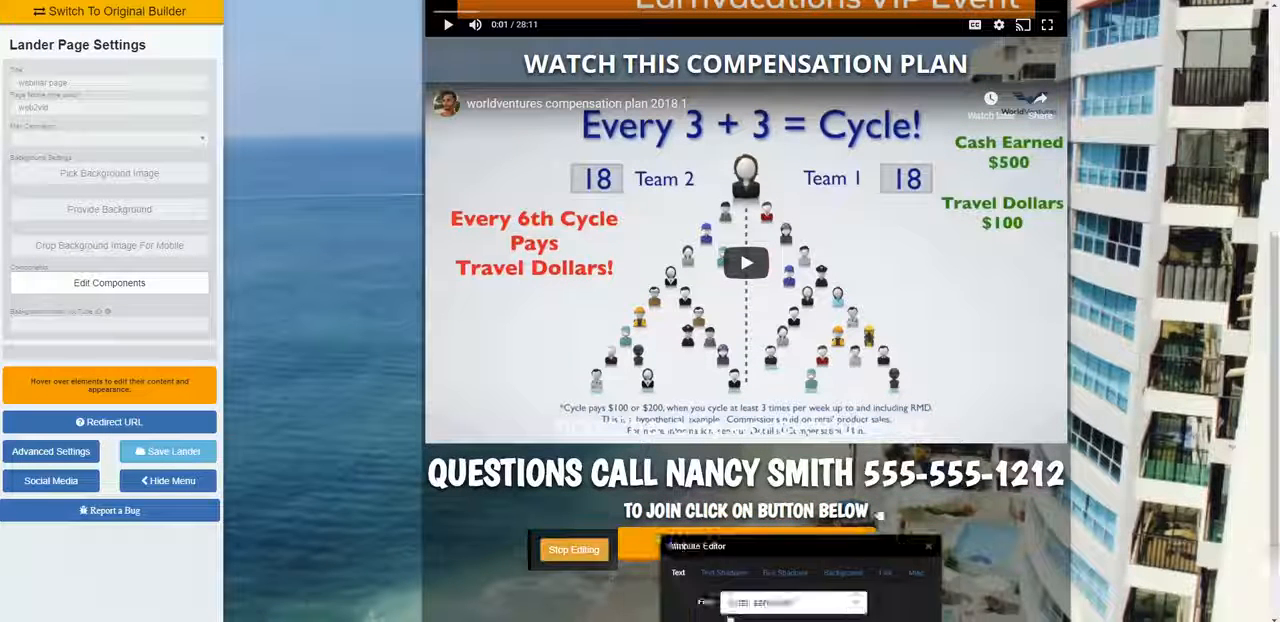
{"action": "left_click_drag", "start_coordinate": [822, 580], "coordinate": [983, 185]}
{"action": "left_click", "coordinate": [1000, 214]}
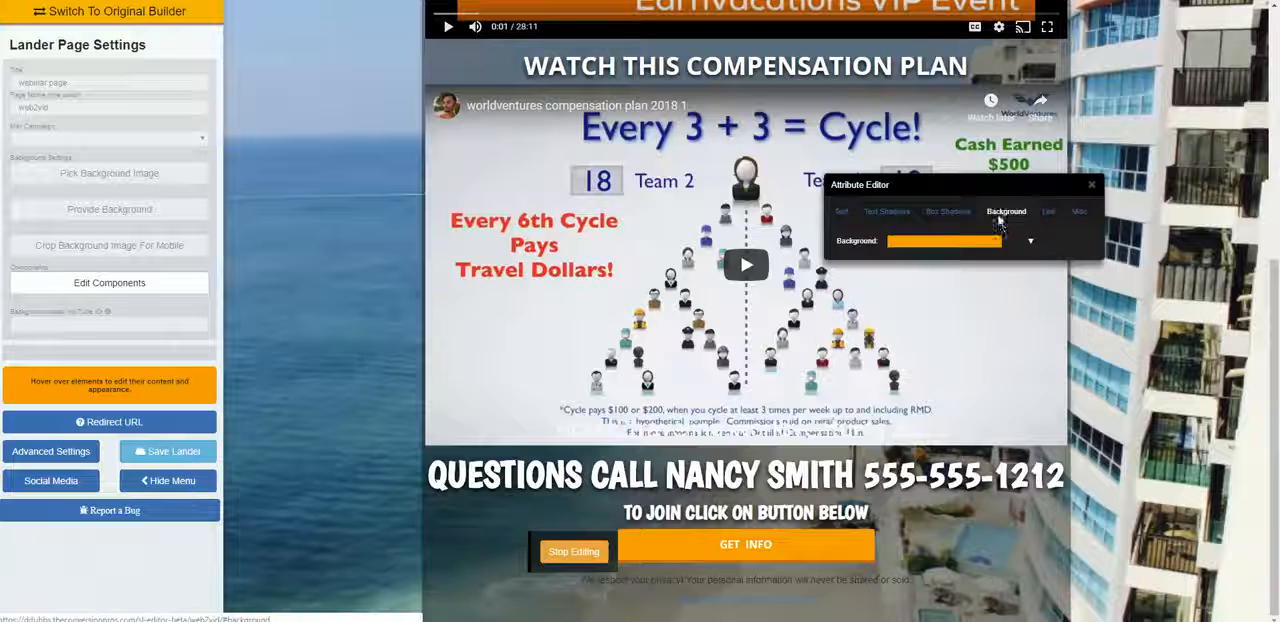
{"action": "left_click", "coordinate": [991, 246]}
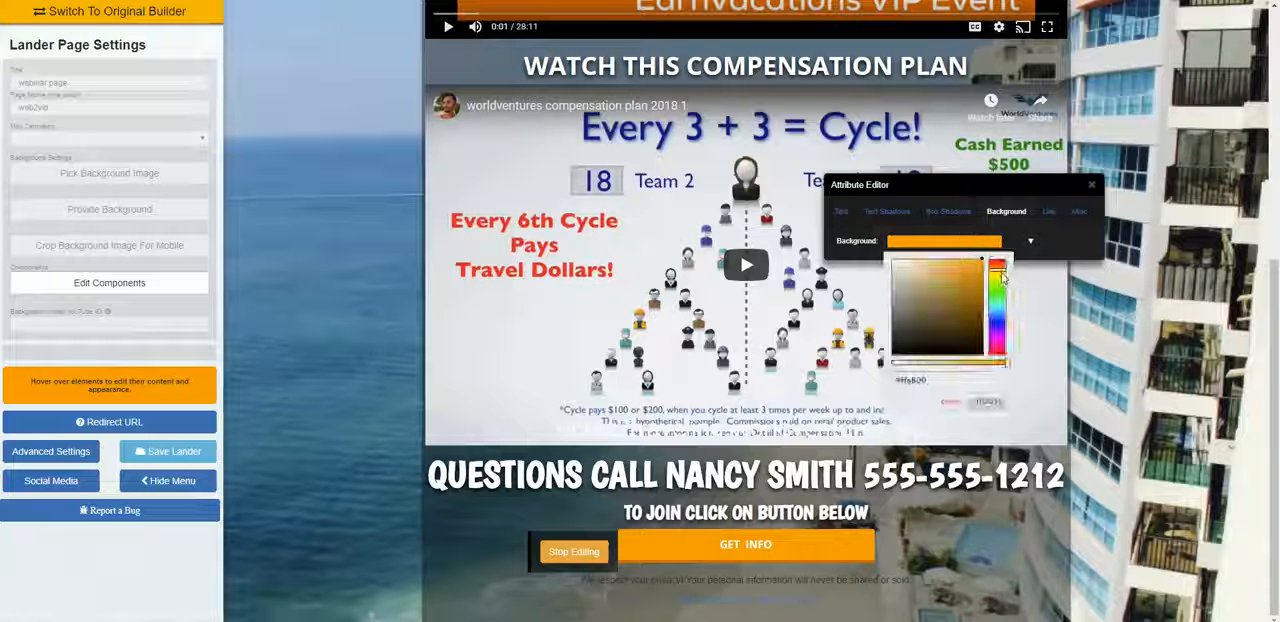
{"action": "left_click_drag", "start_coordinate": [1000, 280], "coordinate": [997, 311]}
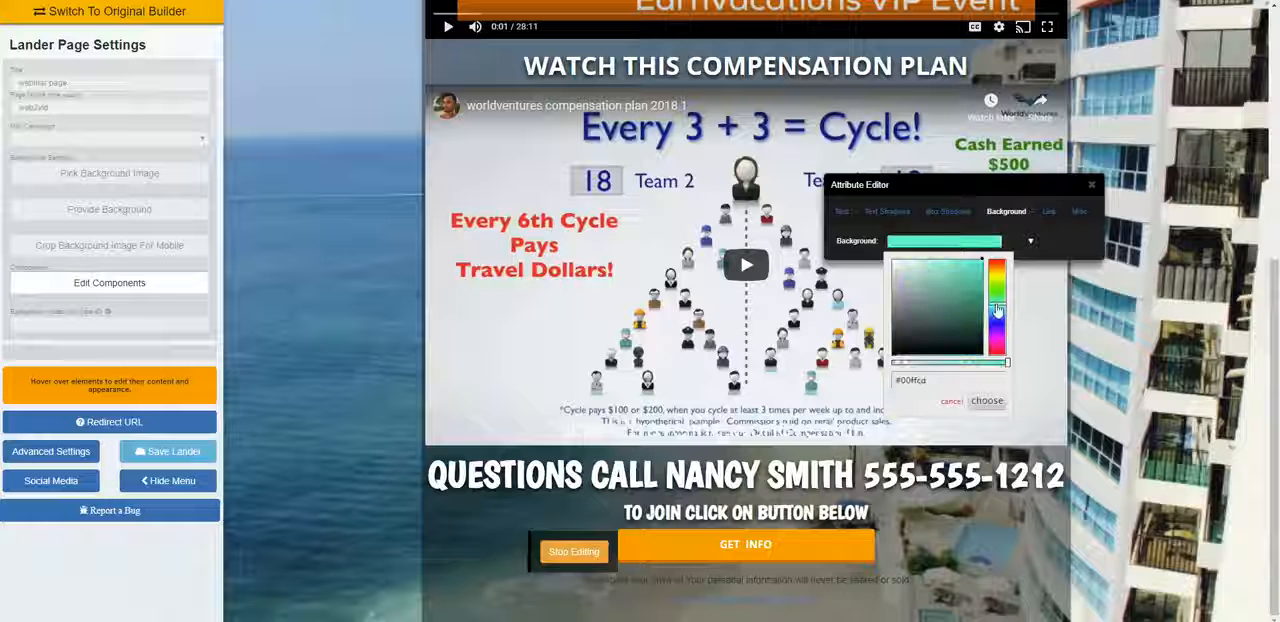
{"action": "left_click", "coordinate": [986, 402]}
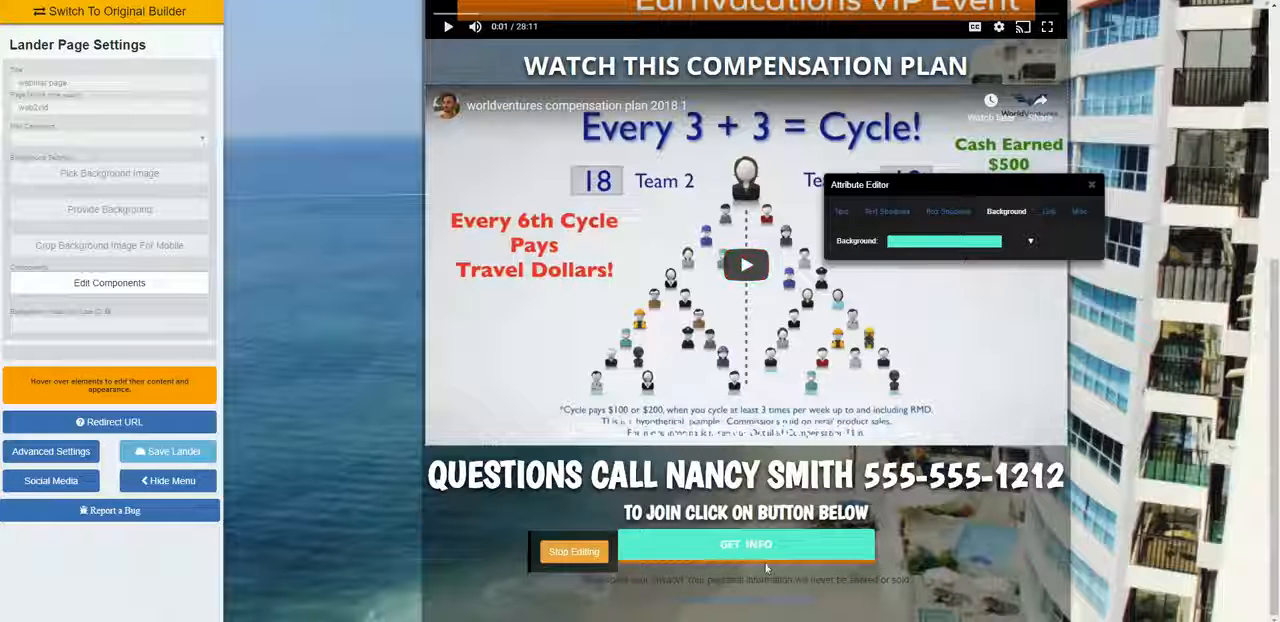
{"action": "left_click", "coordinate": [948, 211]}
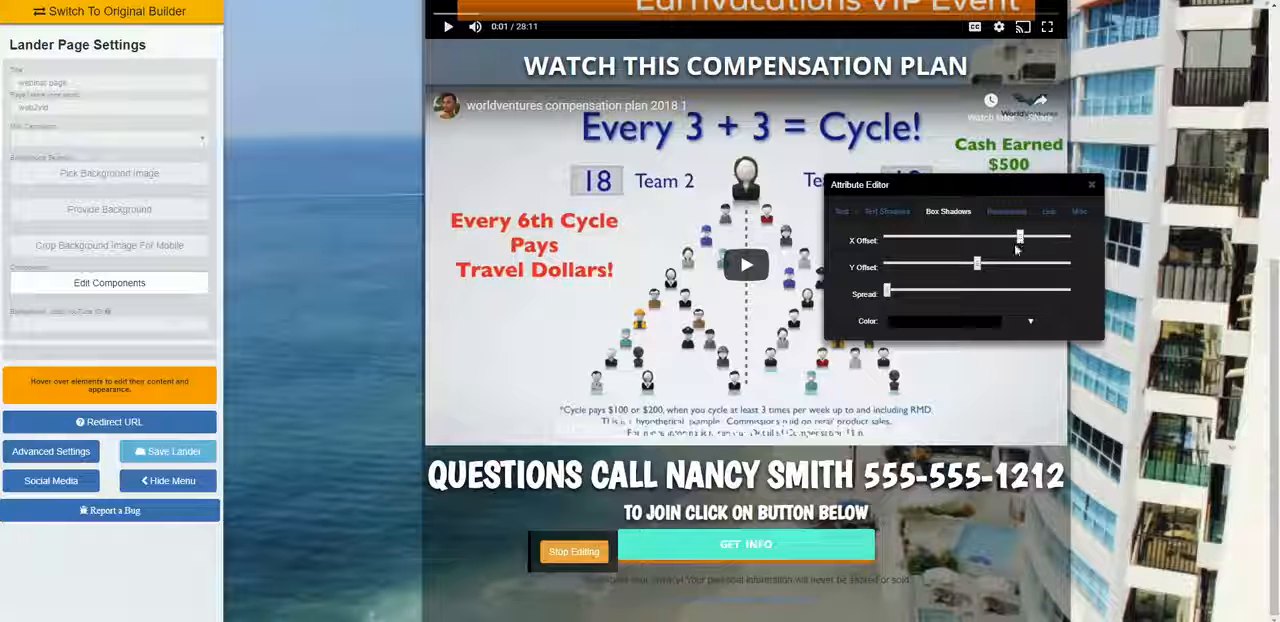
{"action": "left_click_drag", "start_coordinate": [974, 254], "coordinate": [978, 257]}
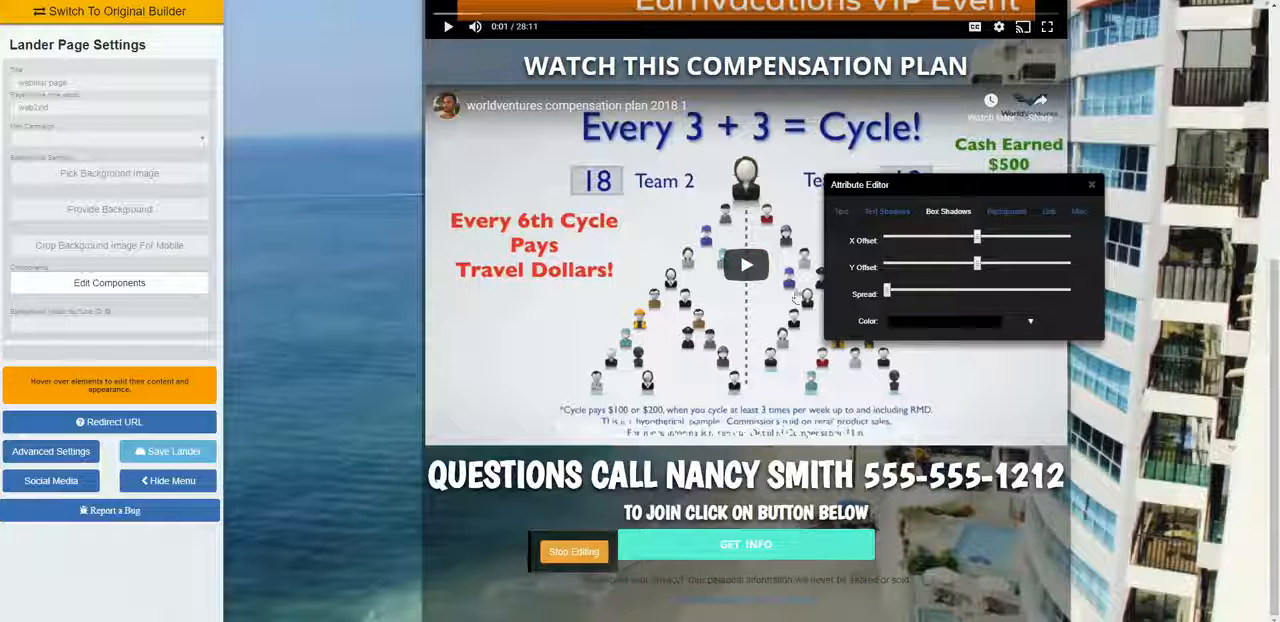
{"action": "left_click", "coordinate": [1050, 220]}
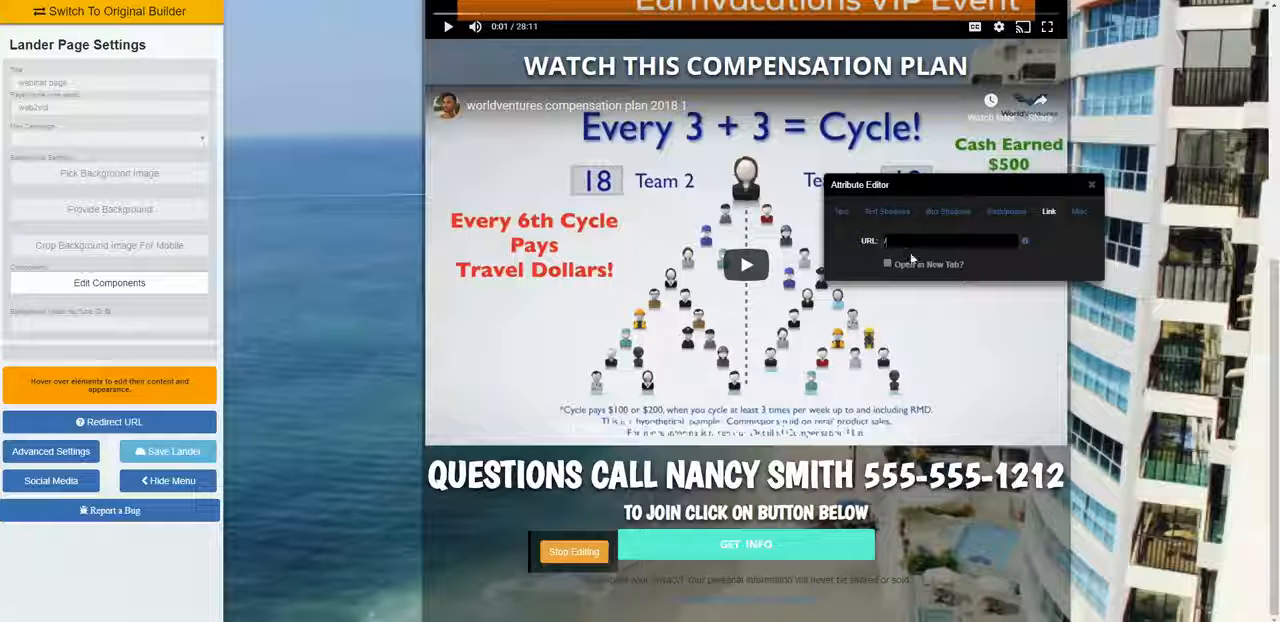
{"action": "type", "text": "http"}
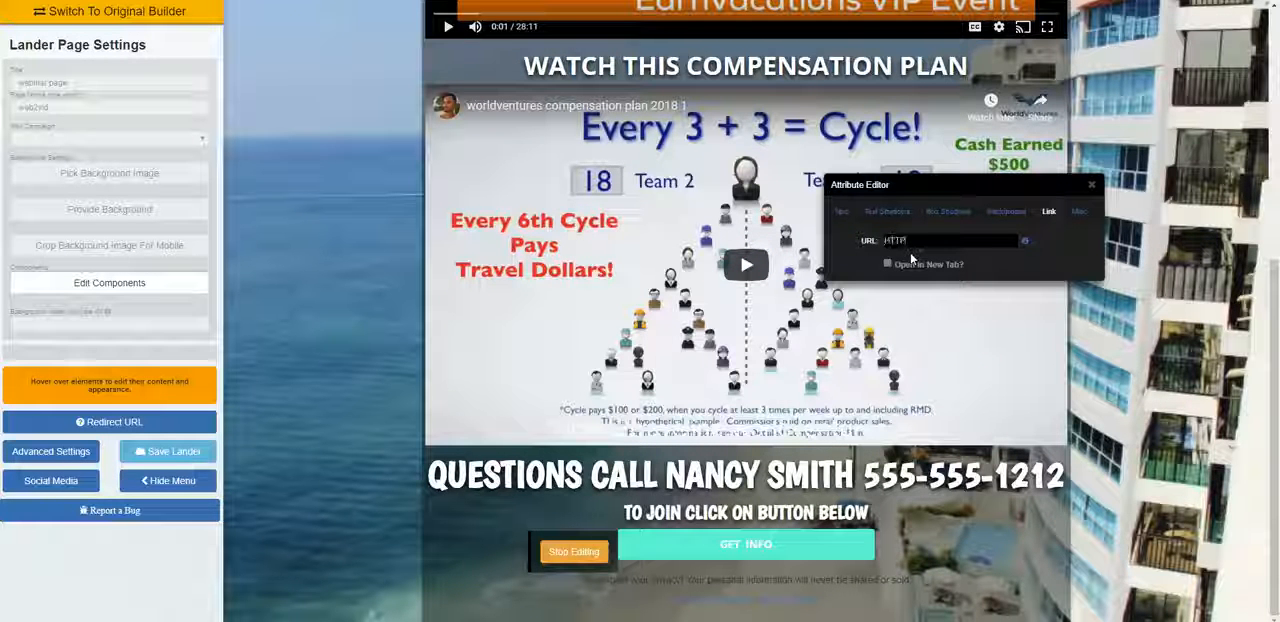
{"action": "type", "text": "s"}
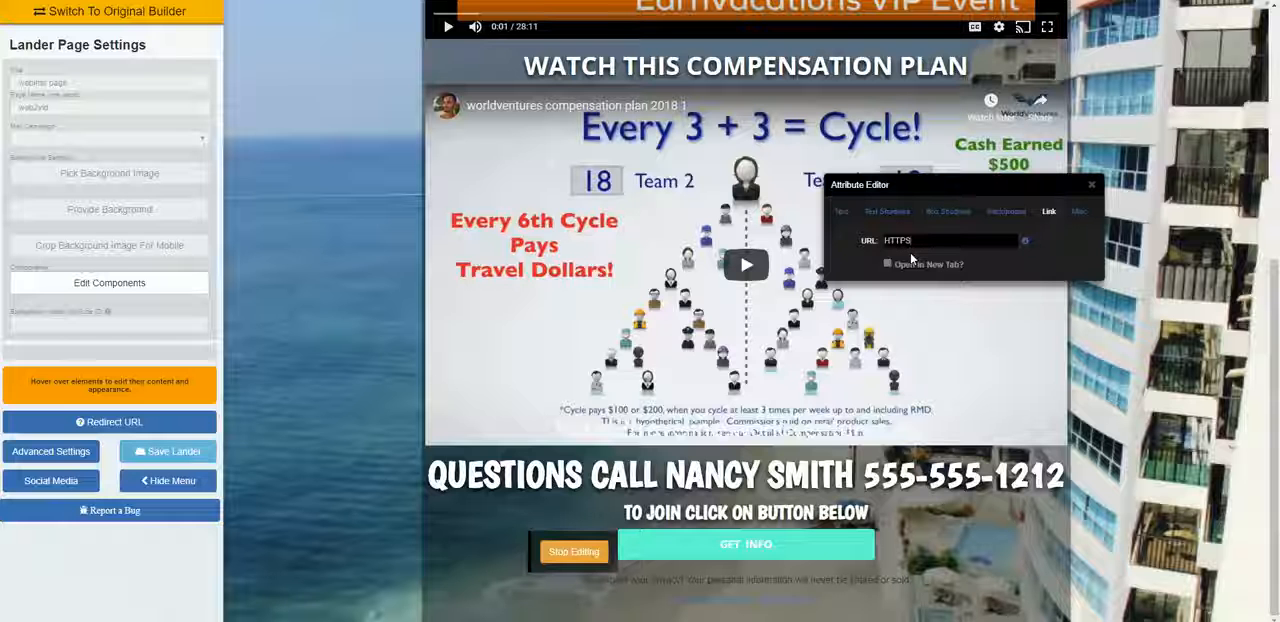
{"action": "type", "text": "://"}
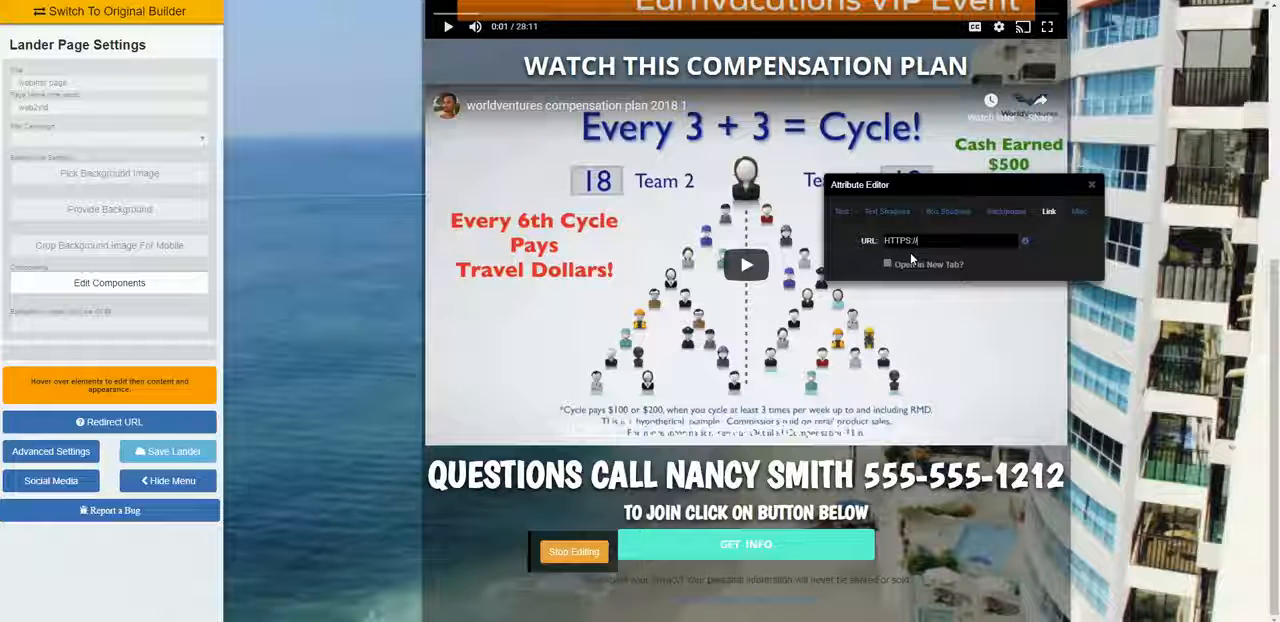
{"action": "type", "text": "USERNAME."}
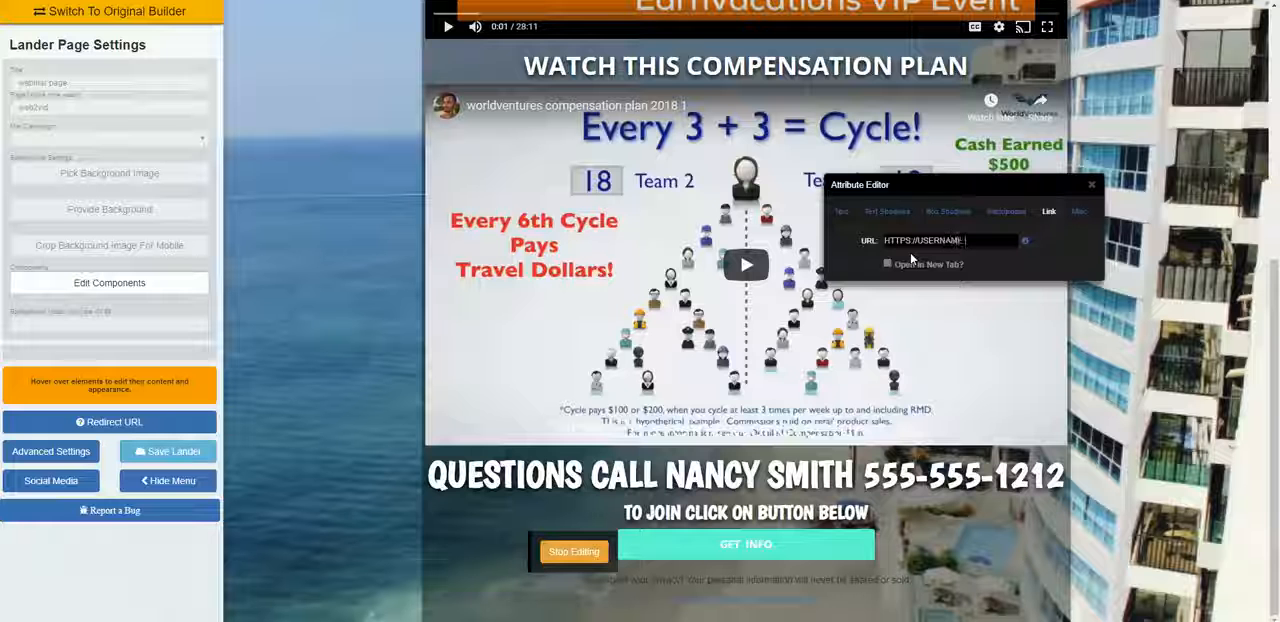
{"action": "type", "text": "TREAMTR"}
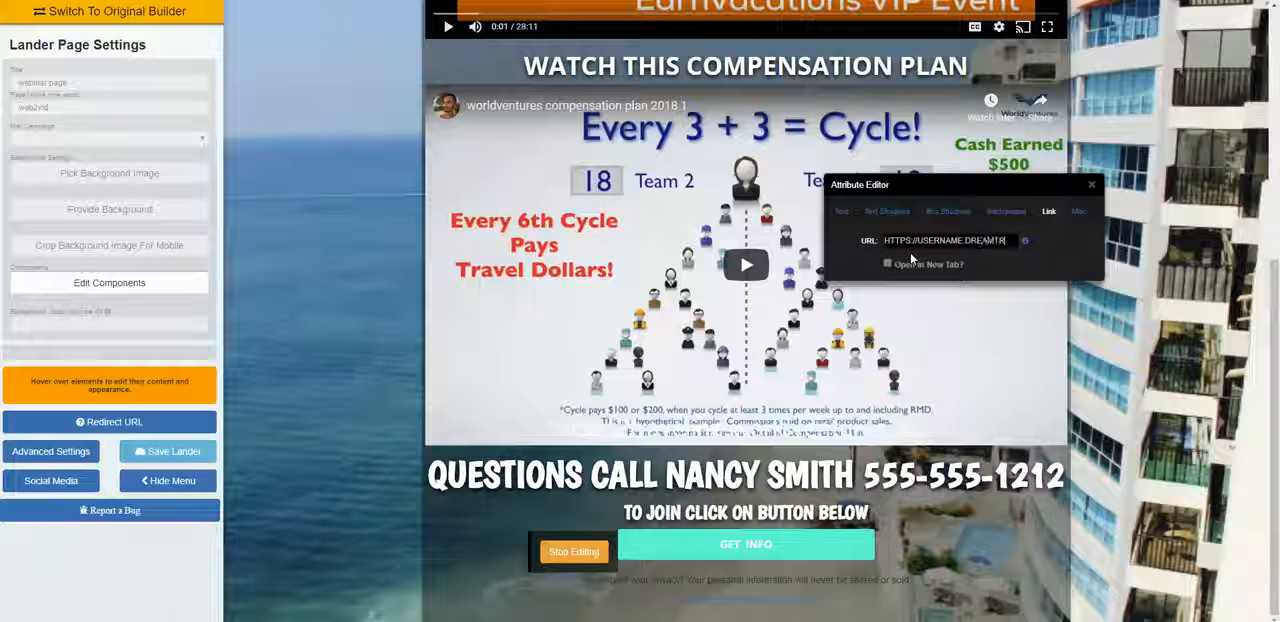
{"action": "type", "text": "IPS.COM"}
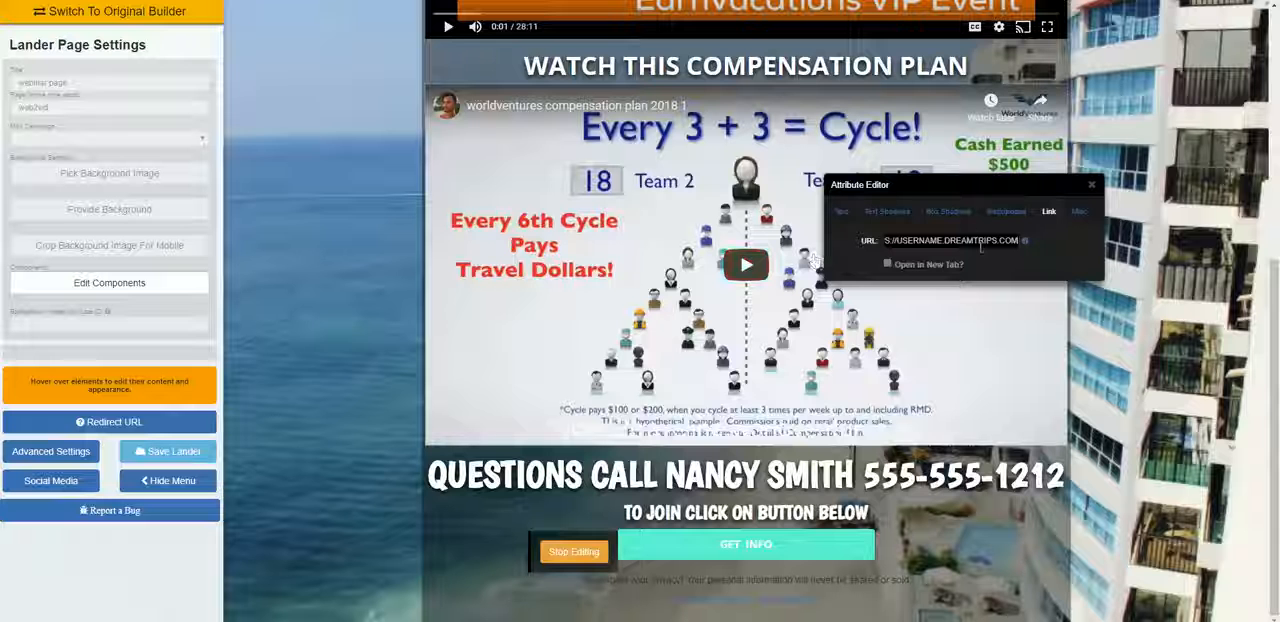
{"action": "left_click", "coordinate": [1092, 185]}
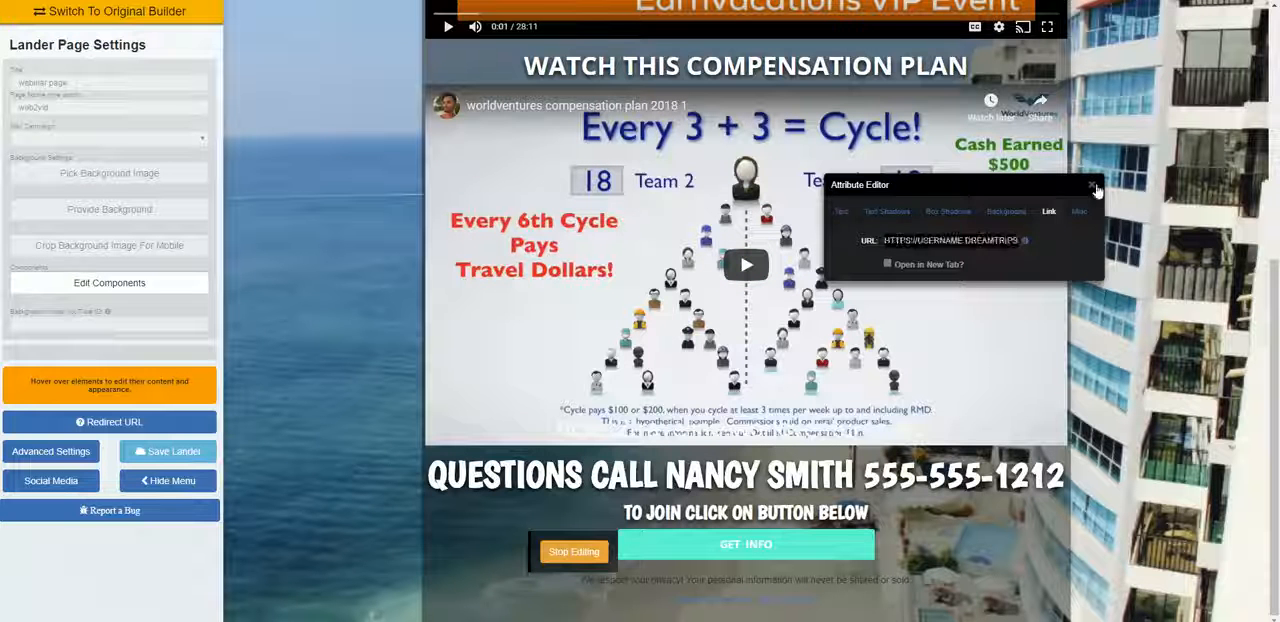
Step: Save the landing page and go back up to the webinar video
{"action": "left_click", "coordinate": [168, 455]}
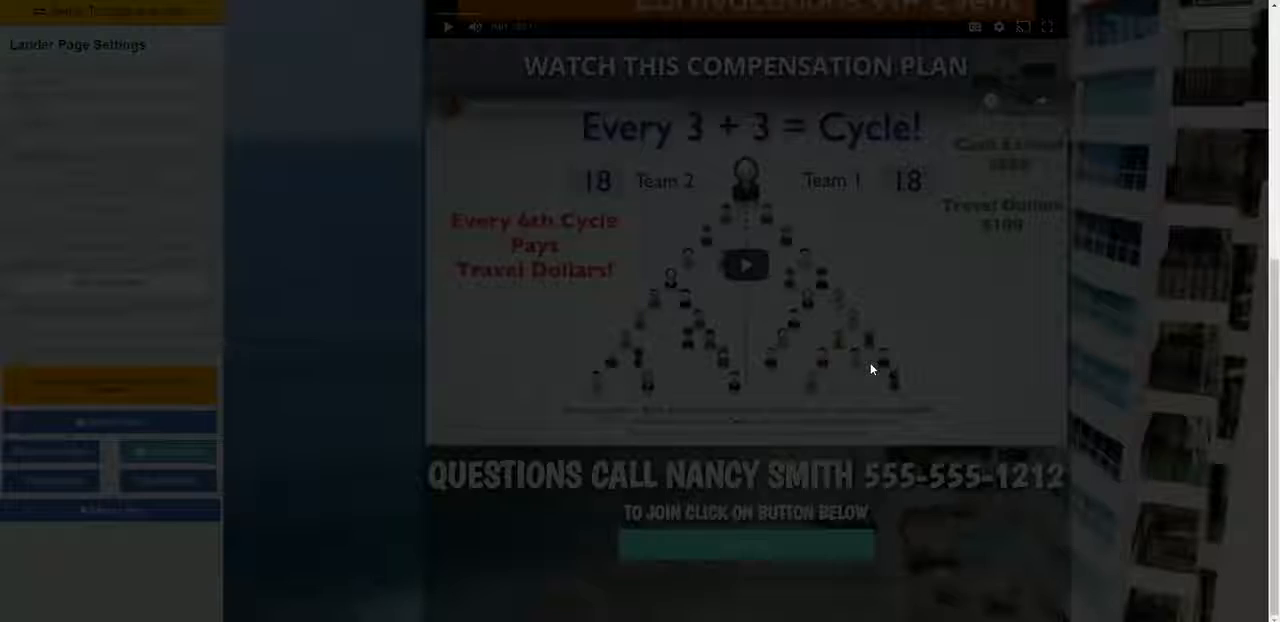
{"action": "scroll", "coordinate": [870, 366], "scroll_direction": "up", "scroll_amount": 4}
{"action": "scroll", "coordinate": [868, 350], "scroll_direction": "up", "scroll_amount": 3}
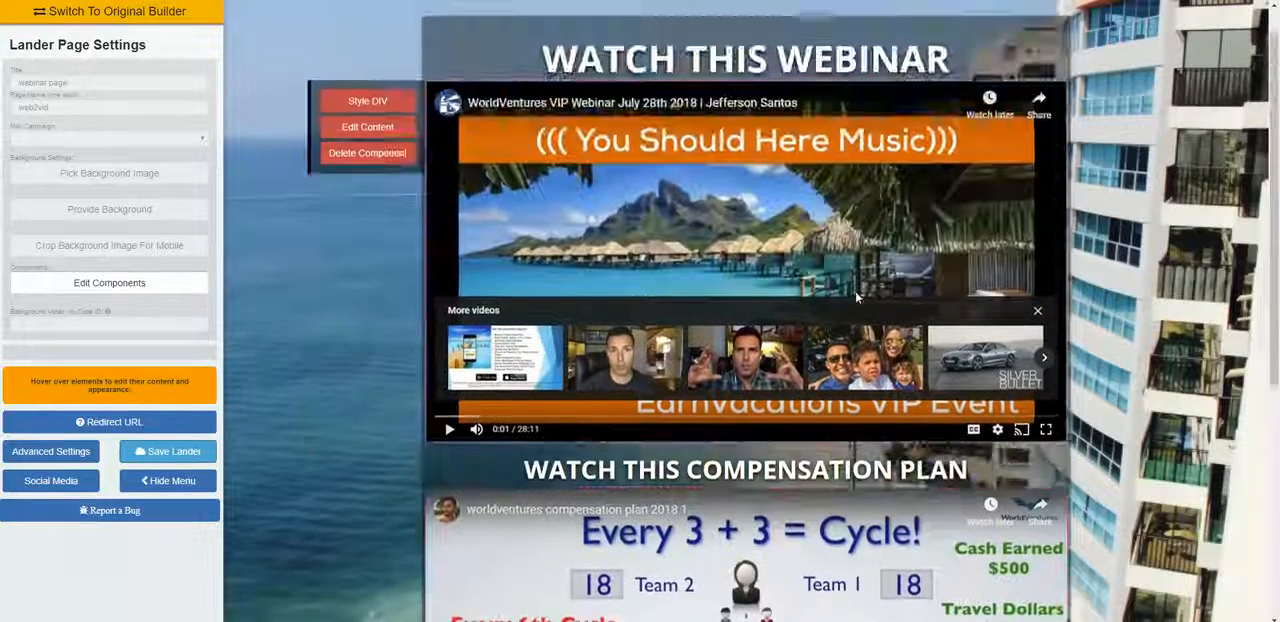
Step: Review the landing page from the webinar video to the GET INFO button
{"action": "scroll", "coordinate": [820, 275], "scroll_direction": "down", "scroll_amount": 2}
{"action": "scroll", "coordinate": [800, 270], "scroll_direction": "down", "scroll_amount": 3}
{"action": "scroll", "coordinate": [908, 280], "scroll_direction": "up", "scroll_amount": 4}
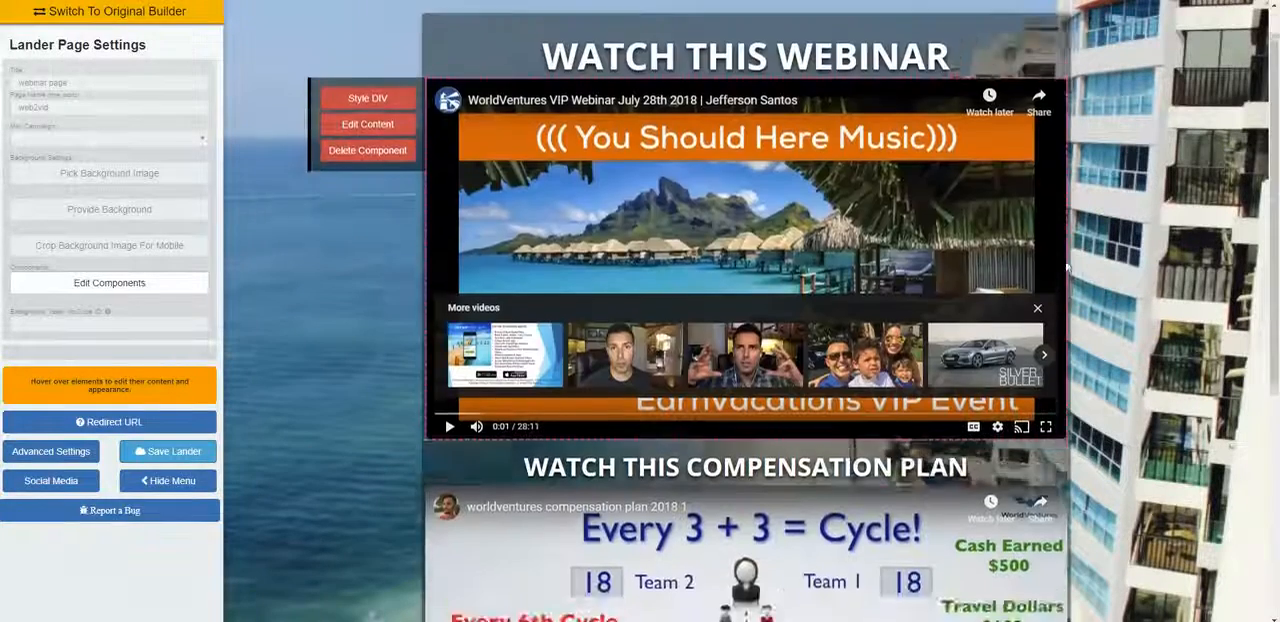
{"action": "scroll", "coordinate": [1000, 278], "scroll_direction": "down", "scroll_amount": 1}
{"action": "scroll", "coordinate": [1073, 278], "scroll_direction": "down", "scroll_amount": 3}
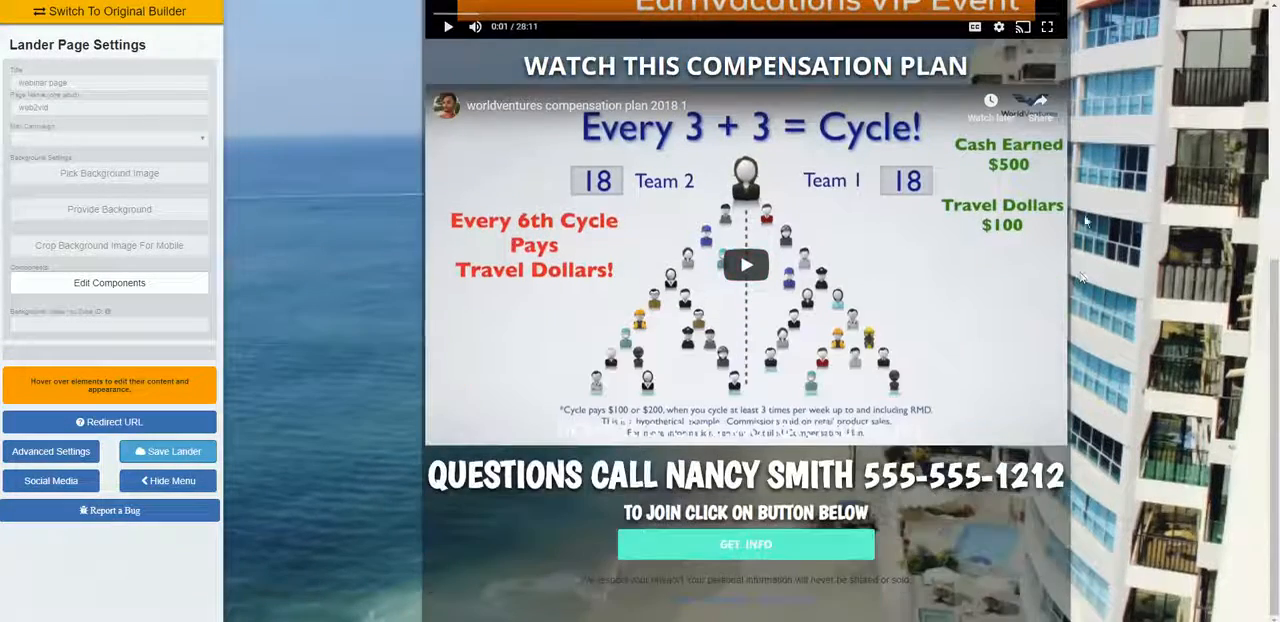
{"action": "scroll", "coordinate": [1040, 265], "scroll_direction": "up", "scroll_amount": 2}
{"action": "scroll", "coordinate": [998, 250], "scroll_direction": "down", "scroll_amount": 1}
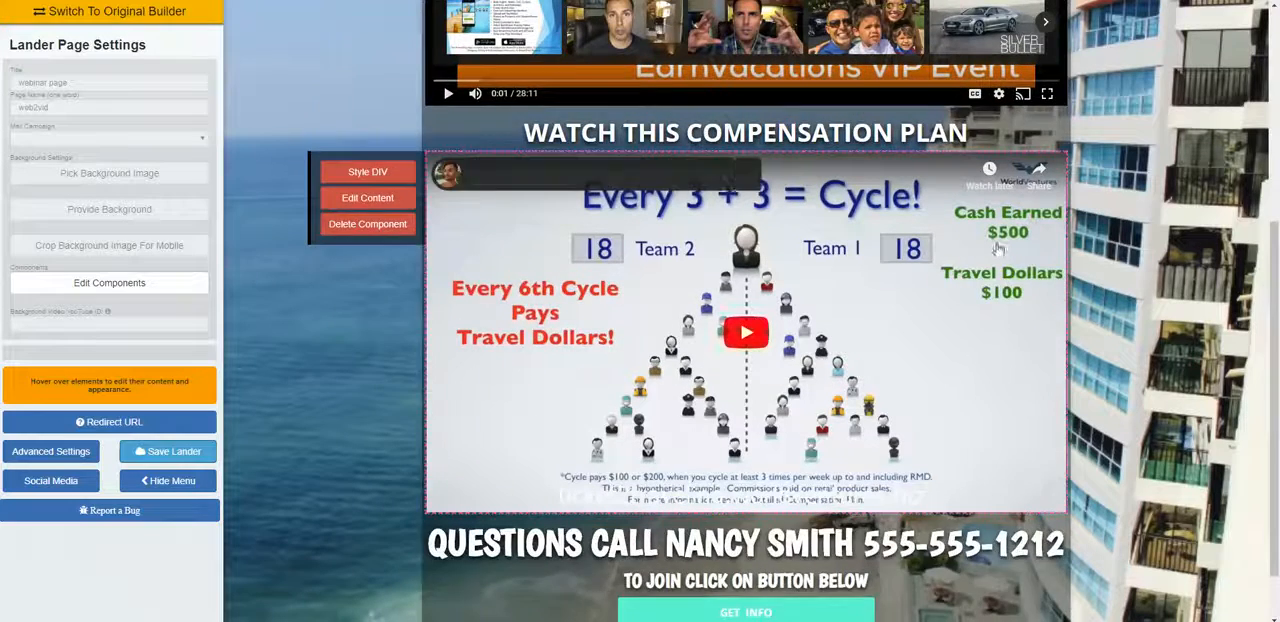
{"action": "scroll", "coordinate": [998, 250], "scroll_direction": "up", "scroll_amount": 1}
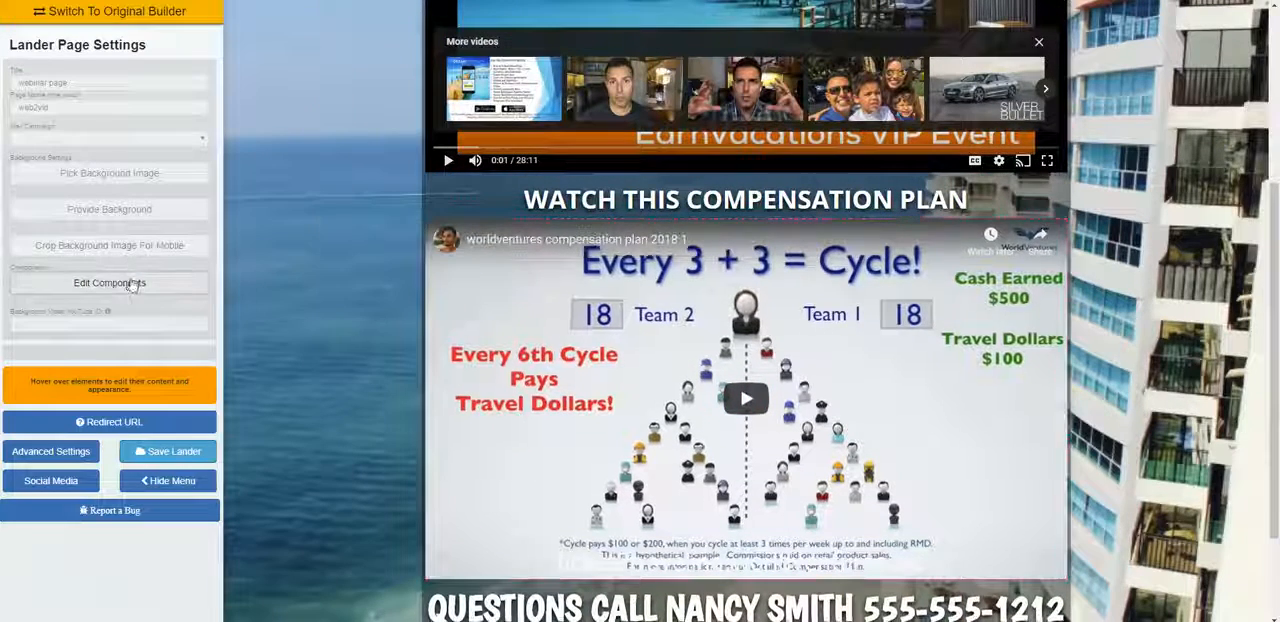
Step: Add an image component between the webinar video and the WATCH THIS COMPENSATION PLAN heading
{"action": "left_click", "coordinate": [130, 285]}
{"action": "scroll", "coordinate": [1168, 46], "scroll_direction": "down", "scroll_amount": 2}
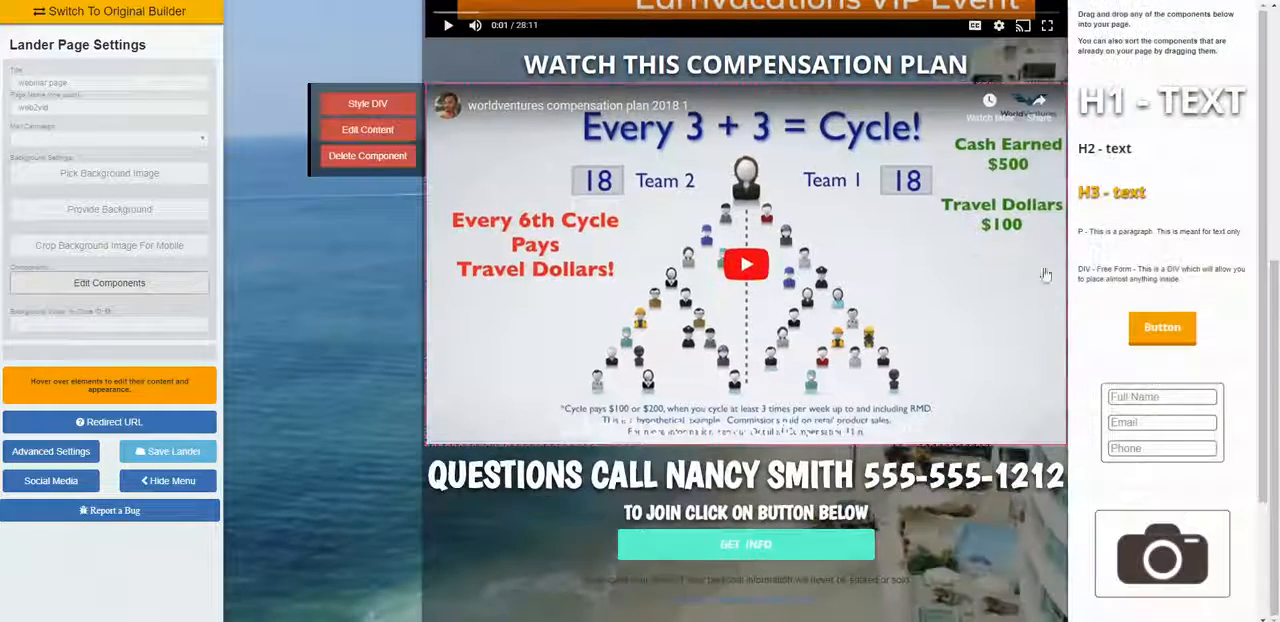
{"action": "scroll", "coordinate": [1190, 400], "scroll_direction": "down", "scroll_amount": 2}
{"action": "scroll", "coordinate": [1200, 420], "scroll_direction": "up", "scroll_amount": 2}
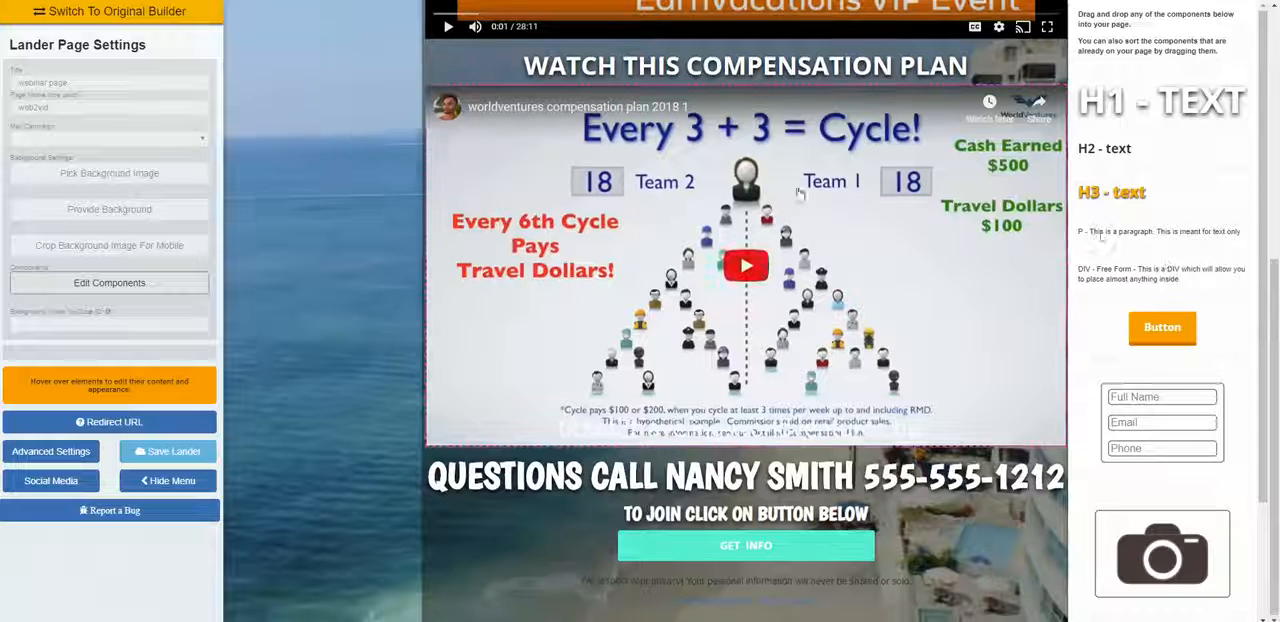
{"action": "scroll", "coordinate": [1230, 460], "scroll_direction": "up", "scroll_amount": 3}
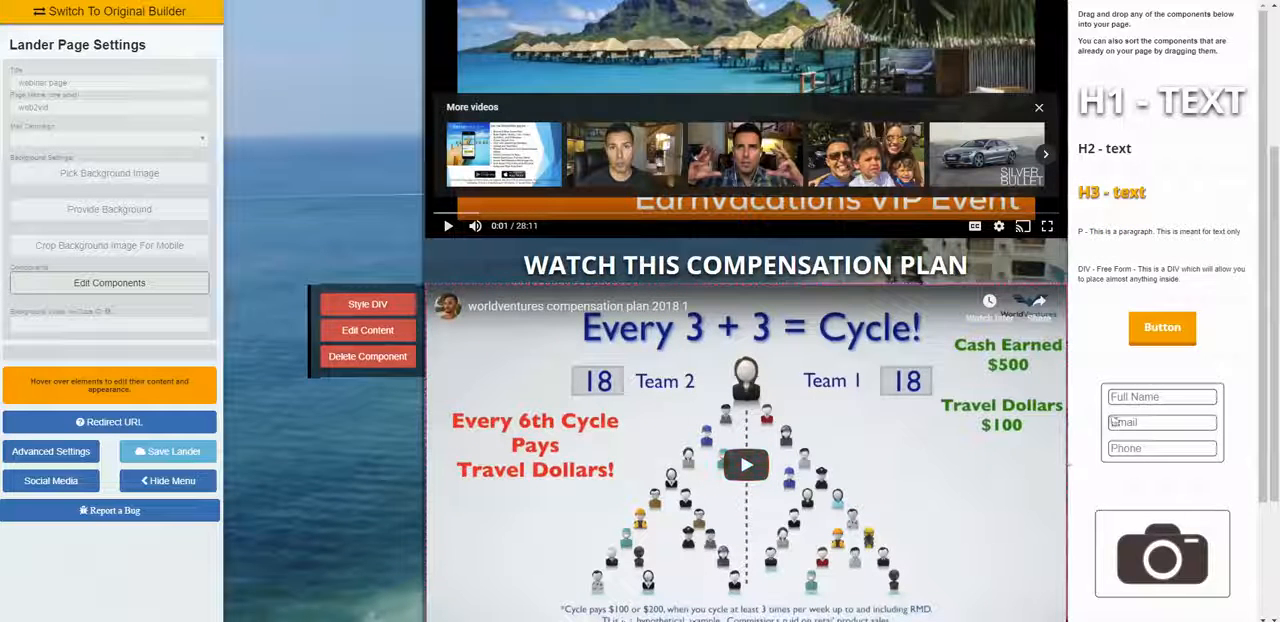
{"action": "scroll", "coordinate": [1240, 466], "scroll_direction": "down", "scroll_amount": 2}
{"action": "left_click_drag", "start_coordinate": [1183, 429], "coordinate": [768, 265]}
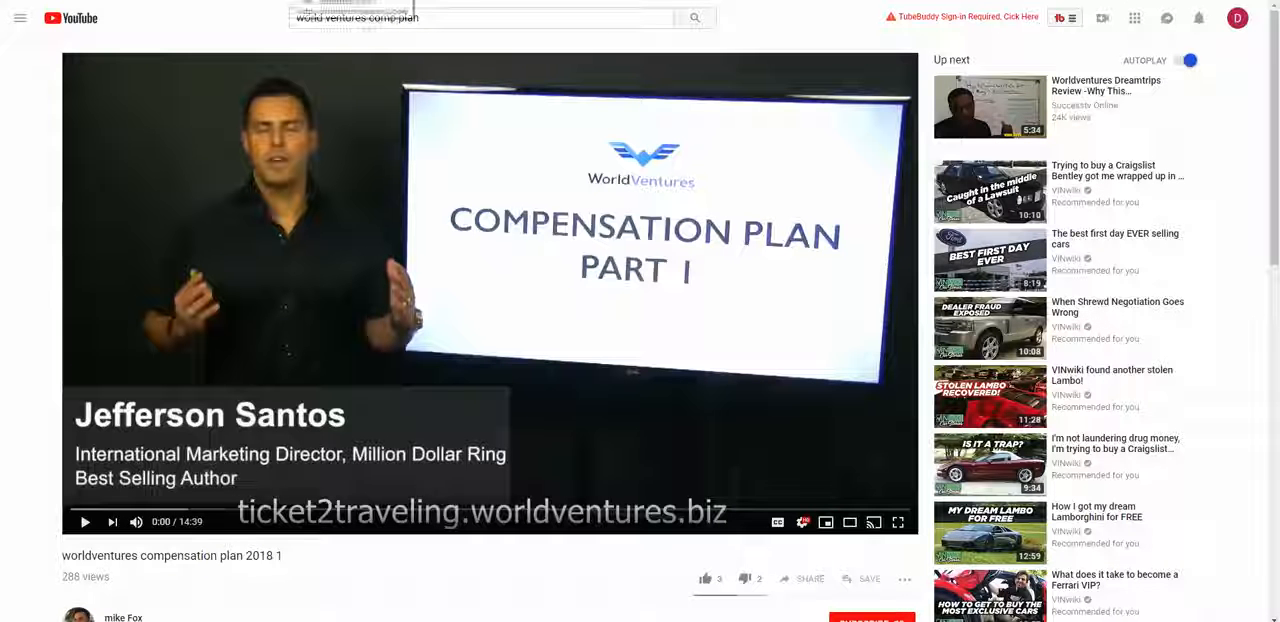
Step: Switch to the YouTube browser page, go to google.com and search for "BEACH"
{"action": "type", "text": "GOOGLE"}
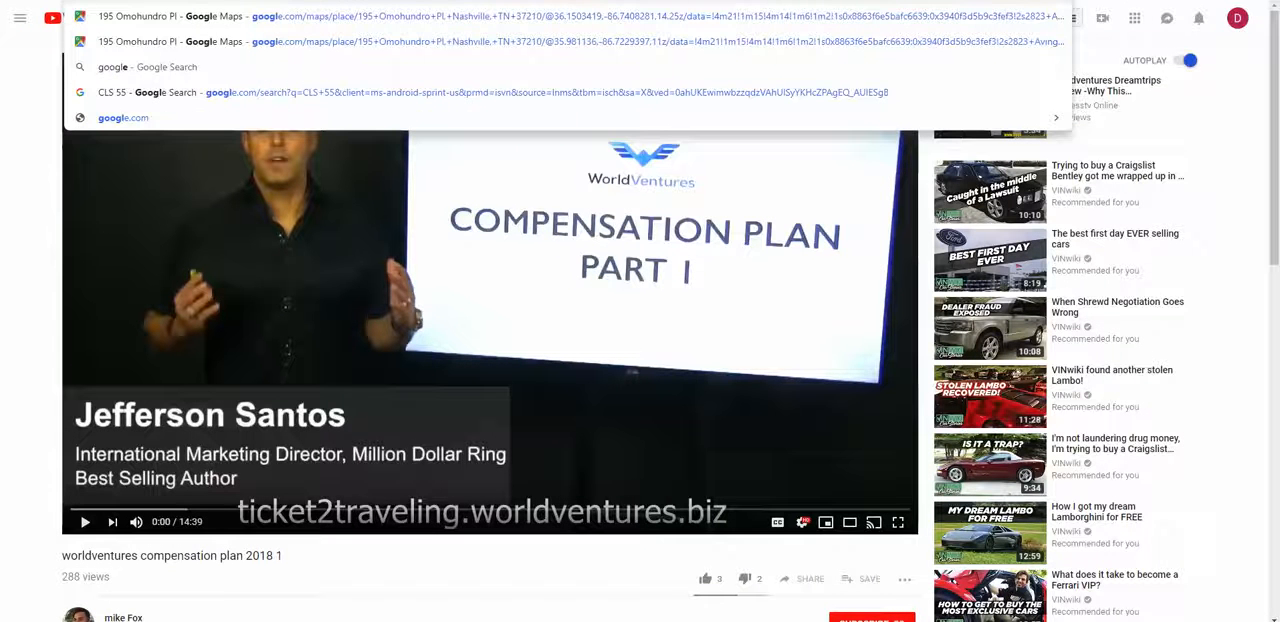
{"action": "type", "text": ".COM"}
{"action": "key", "text": "Return"}
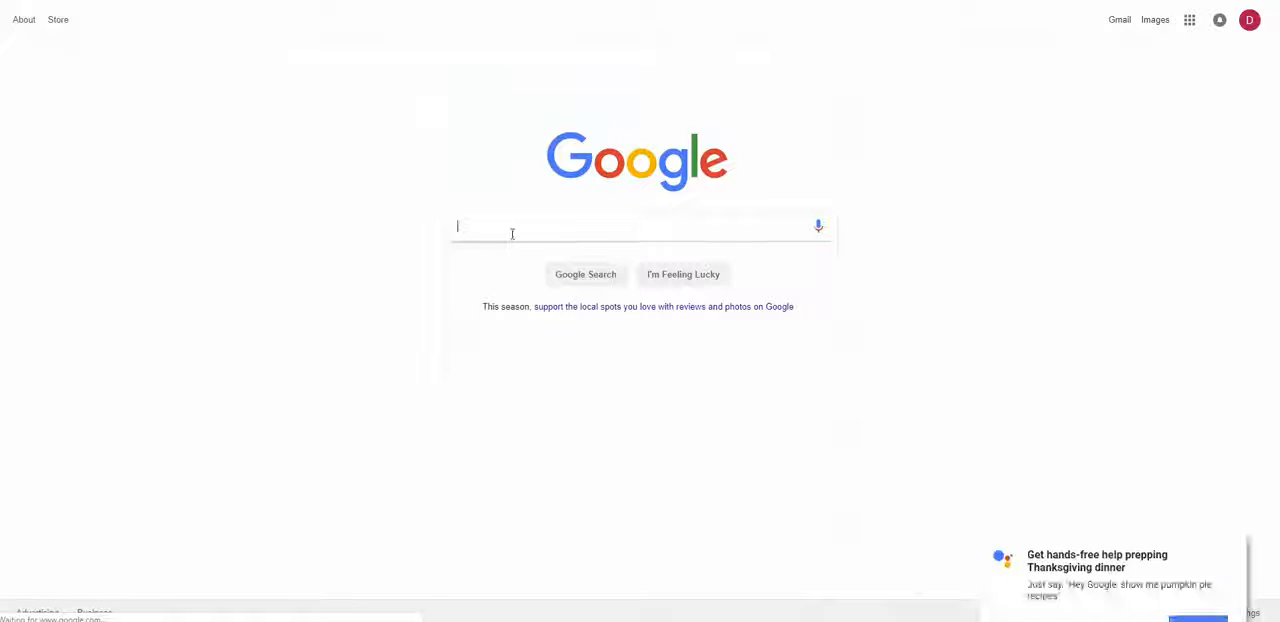
{"action": "left_click", "coordinate": [511, 234]}
{"action": "type", "text": "BEACH"}
{"action": "key", "text": "Return"}
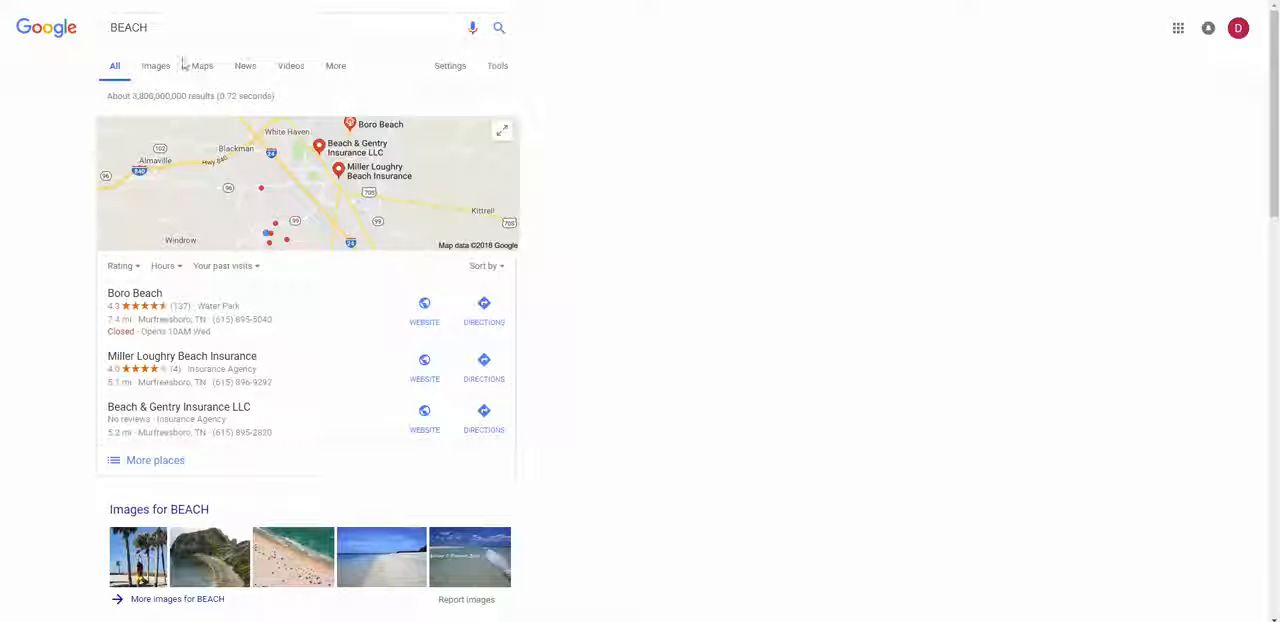
Step: Show the image results for the beach search and filter their usage rights to "Labeled for reuse"
{"action": "left_click", "coordinate": [157, 70]}
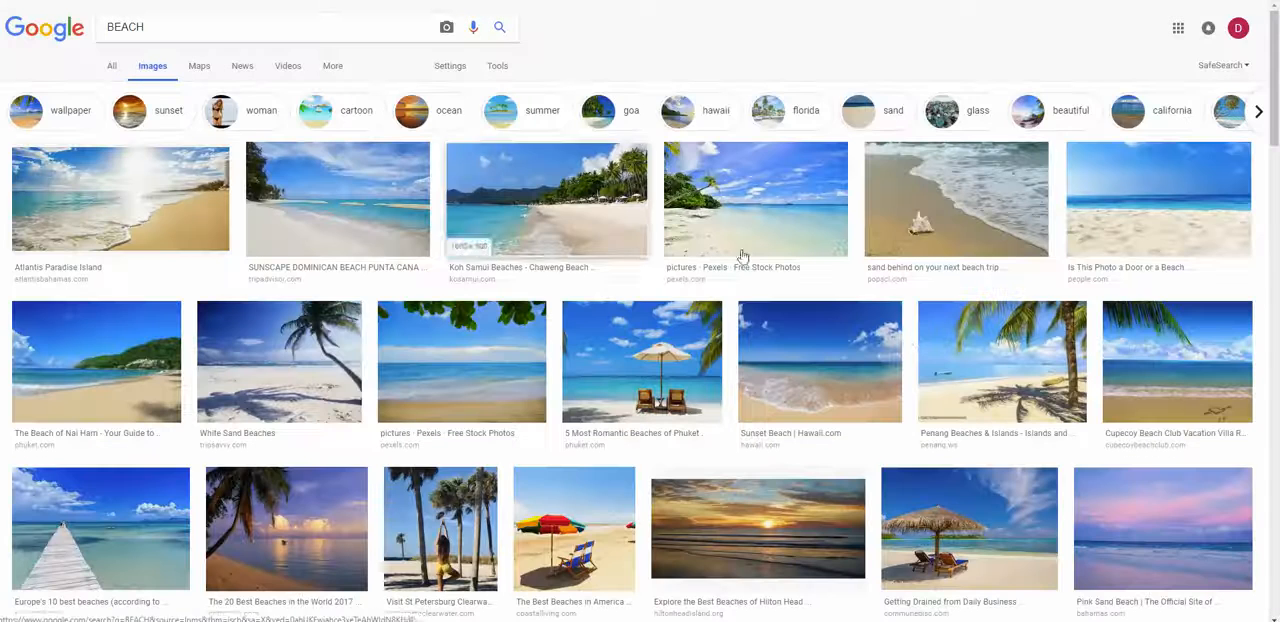
{"action": "scroll", "coordinate": [895, 333], "scroll_direction": "down", "scroll_amount": 2}
{"action": "scroll", "coordinate": [895, 333], "scroll_direction": "up", "scroll_amount": 2}
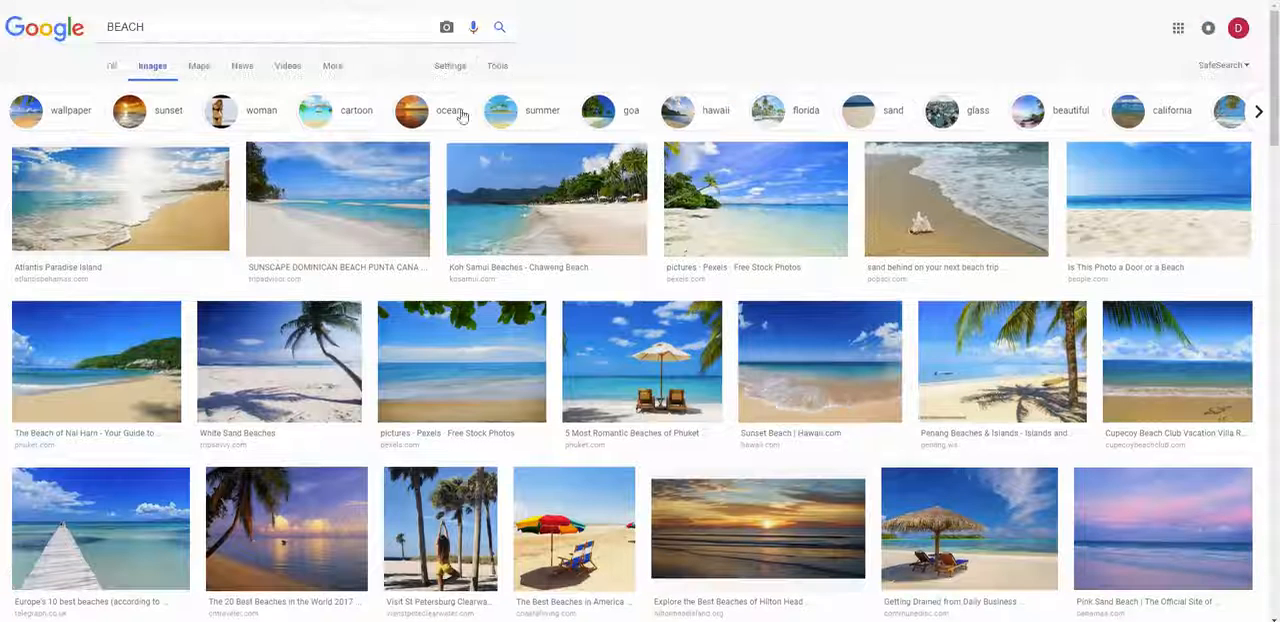
{"action": "left_click", "coordinate": [492, 63]}
{"action": "left_click", "coordinate": [258, 90]}
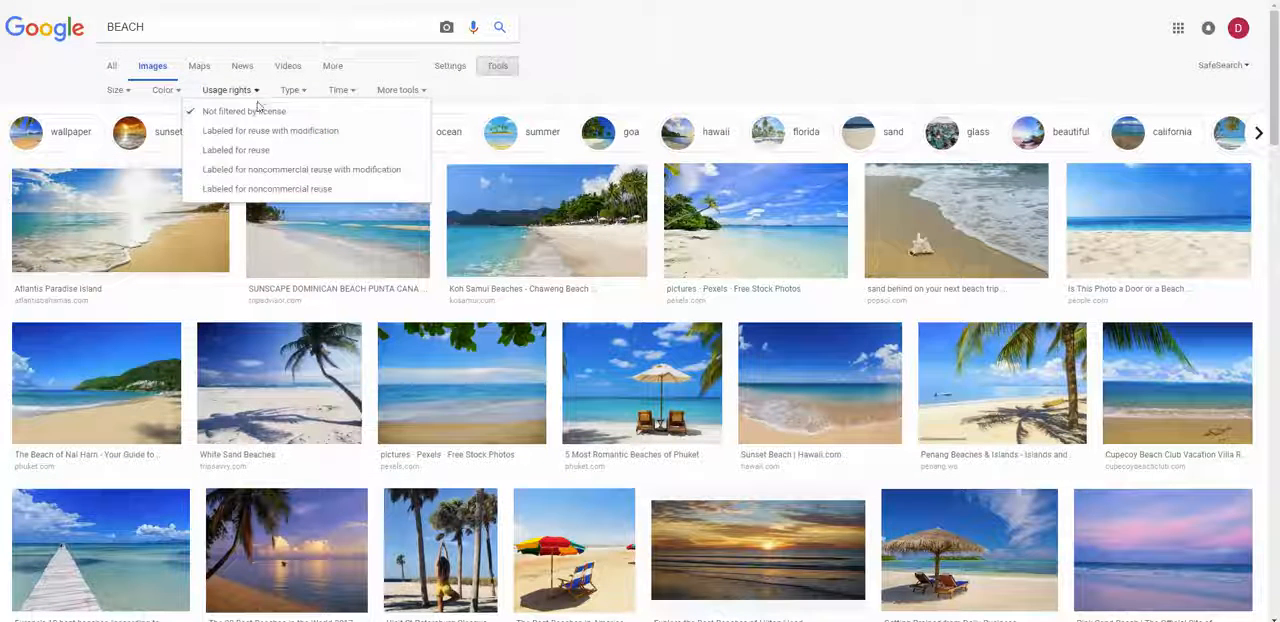
{"action": "left_click", "coordinate": [250, 150]}
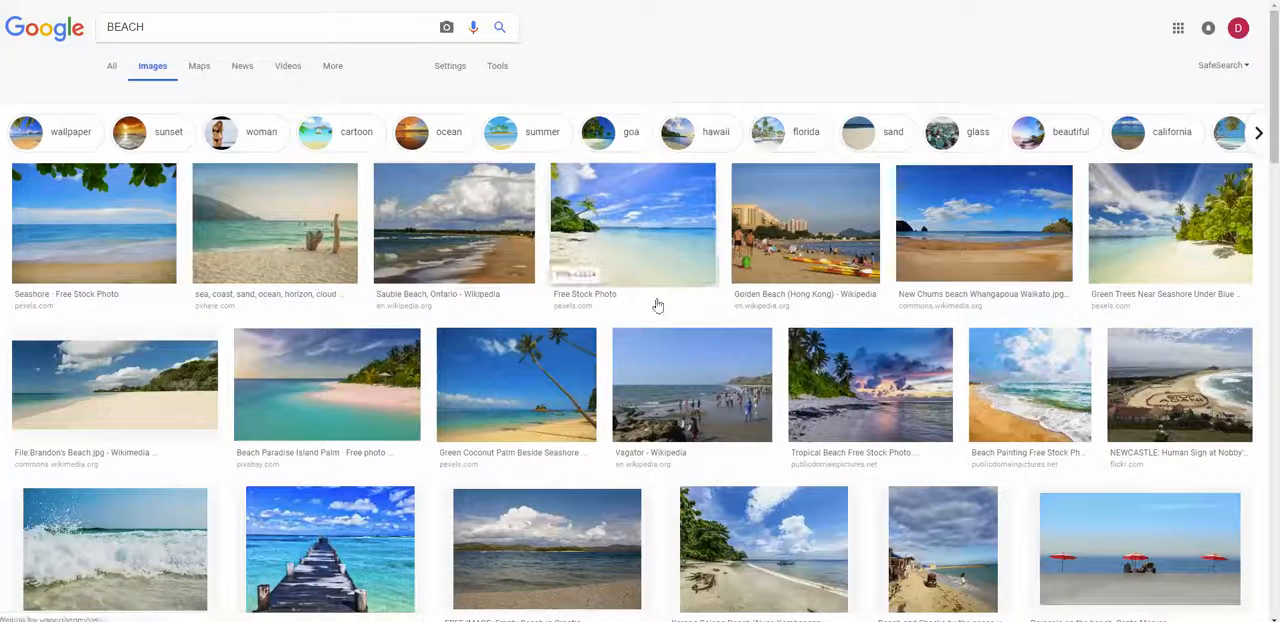
Step: Preview the "Beach Paradise Island Palm" photo from Pixabay and copy its image address
{"action": "scroll", "coordinate": [660, 295], "scroll_direction": "down", "scroll_amount": 2}
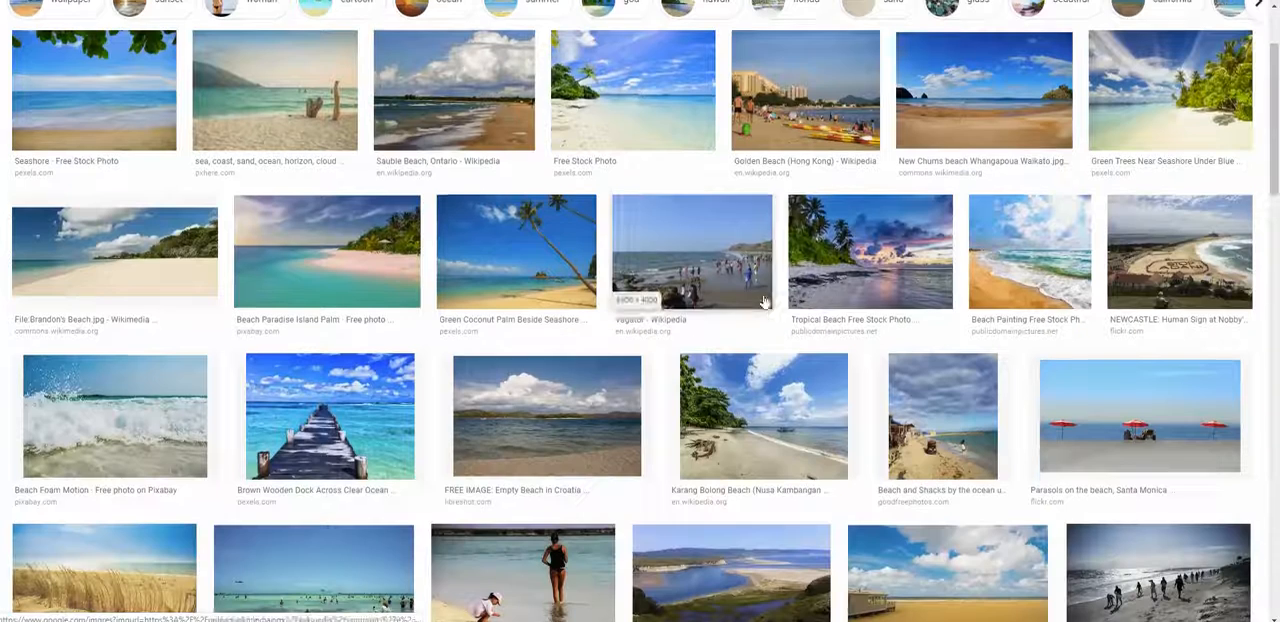
{"action": "left_click", "coordinate": [352, 275]}
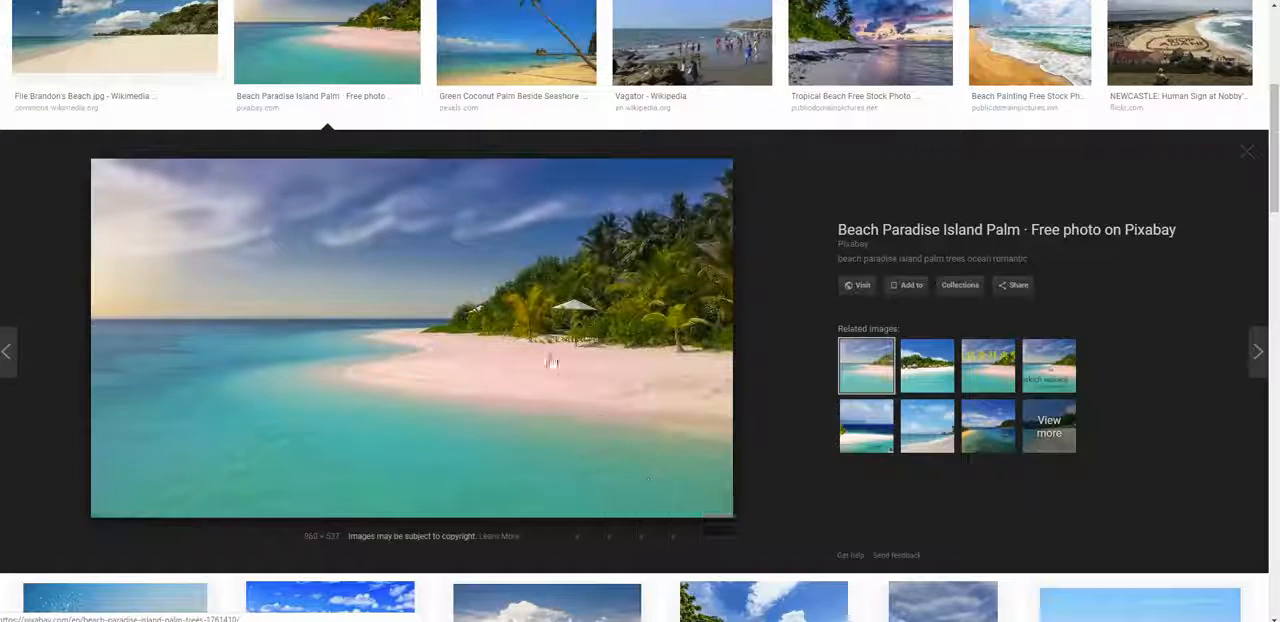
{"action": "right_click", "coordinate": [551, 362]}
{"action": "left_click", "coordinate": [636, 508]}
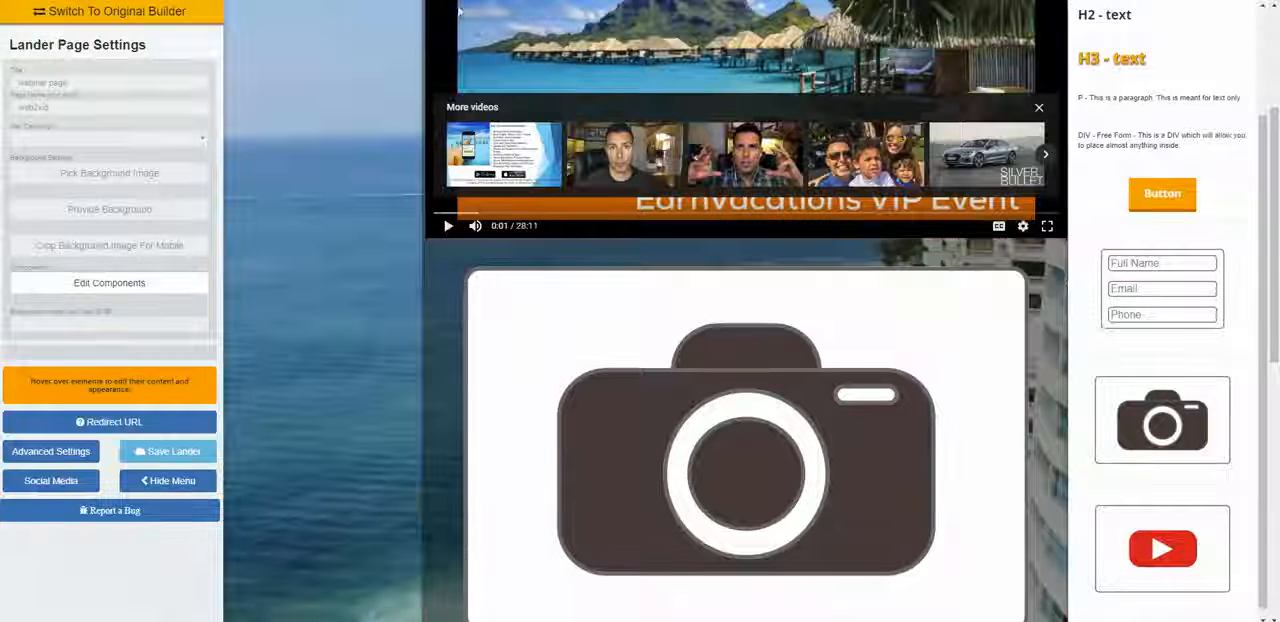
Step: Back in the landing page builder, paste the copied beach photo address as the new image component's URL and save it
{"action": "mouse_move", "coordinate": [505, 366]}
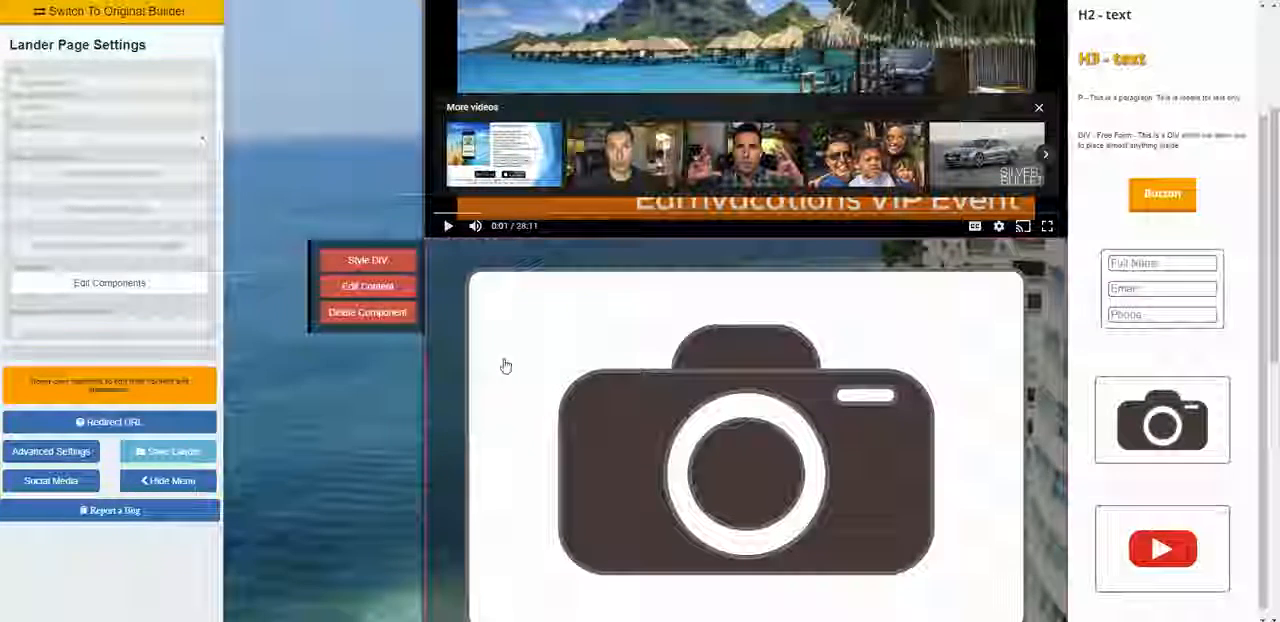
{"action": "left_click", "coordinate": [388, 287]}
{"action": "right_click", "coordinate": [503, 90]}
{"action": "left_click", "coordinate": [539, 194]}
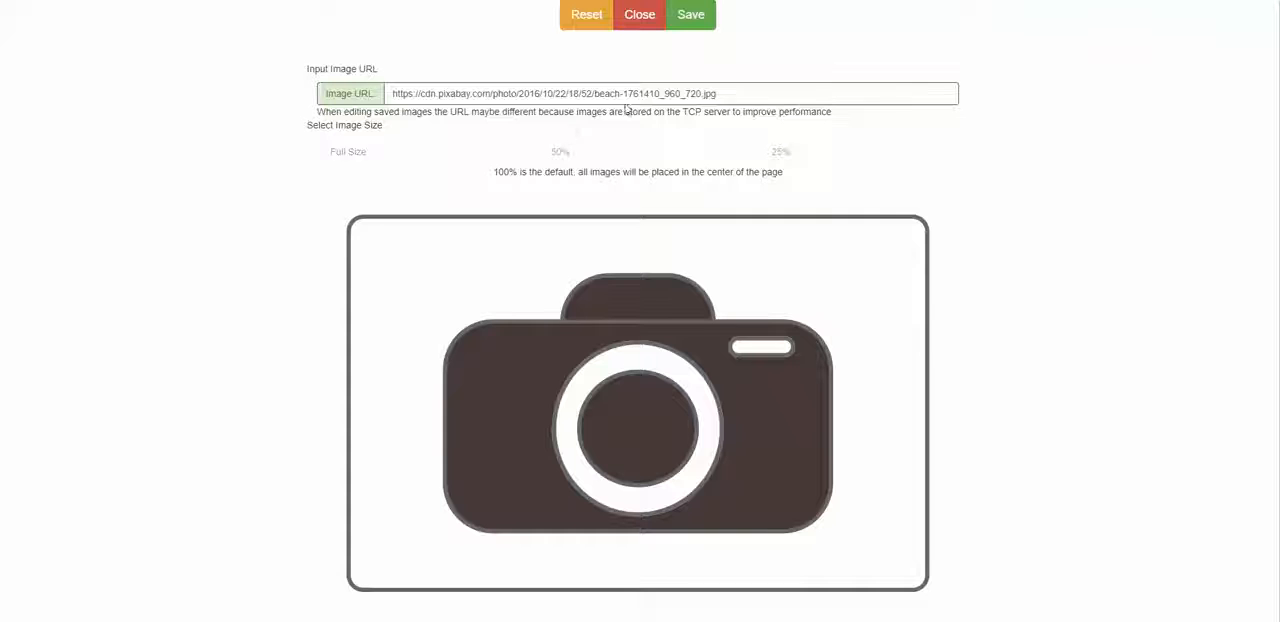
{"action": "left_click", "coordinate": [689, 36]}
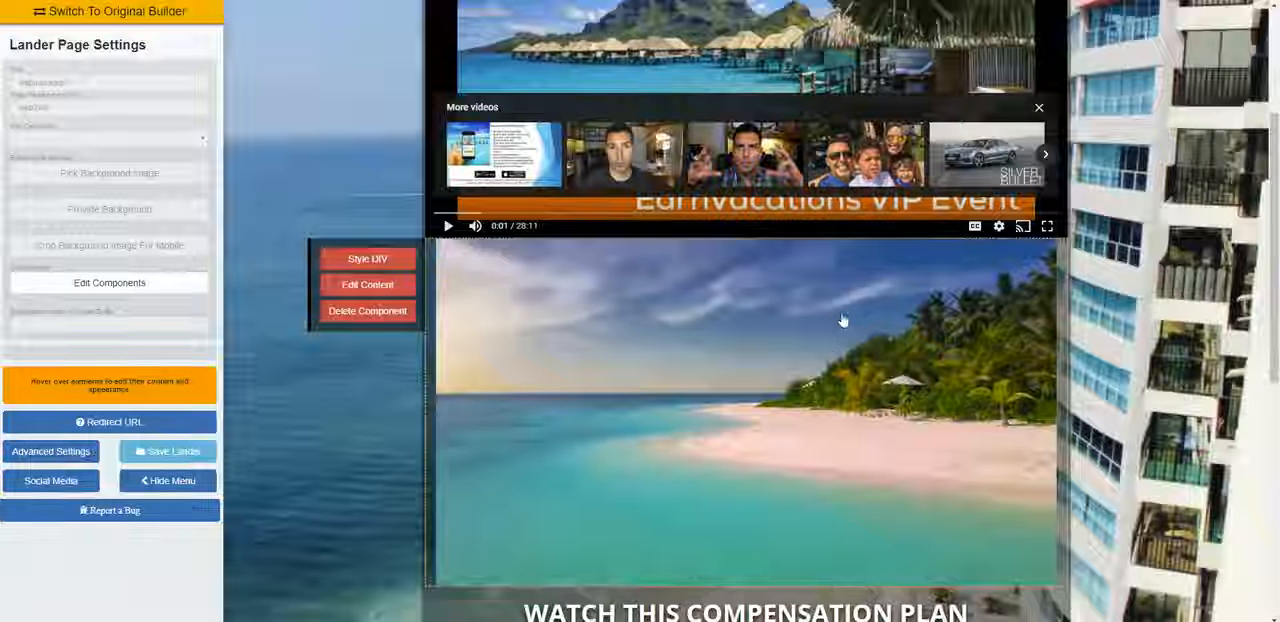
Step: Reduce the beach image to 50% size, paste its Pixabay URL again and save the component
{"action": "scroll", "coordinate": [829, 301], "scroll_direction": "down", "scroll_amount": 2}
{"action": "scroll", "coordinate": [806, 283], "scroll_direction": "up", "scroll_amount": 1}
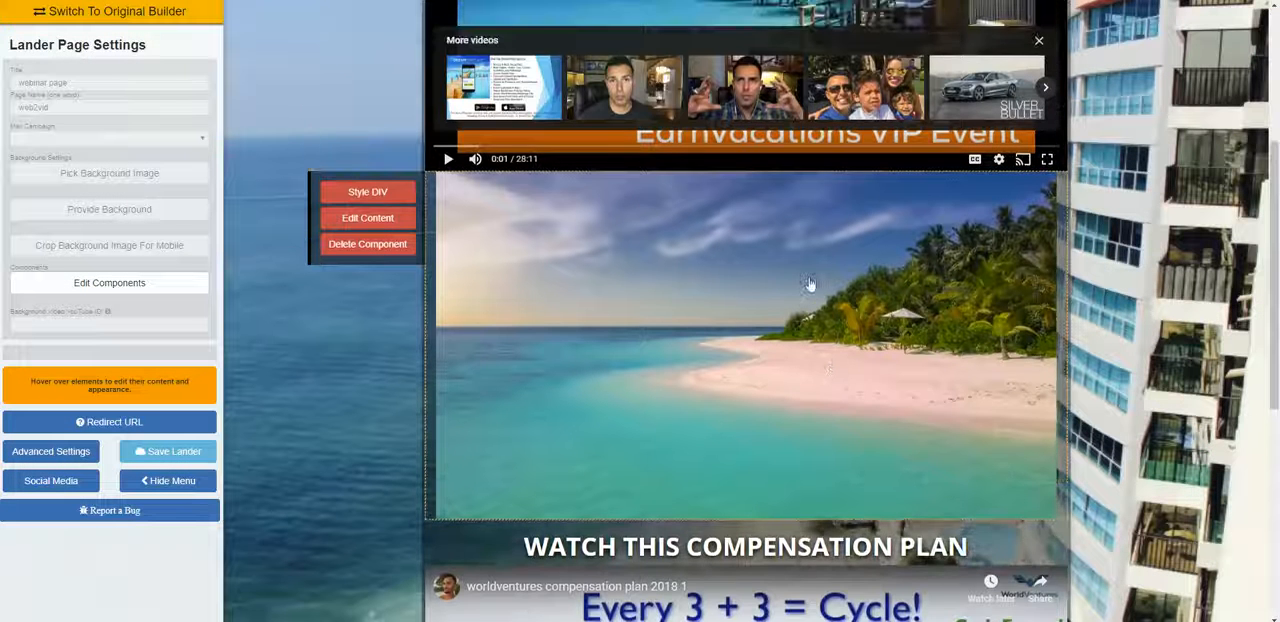
{"action": "left_click", "coordinate": [367, 217]}
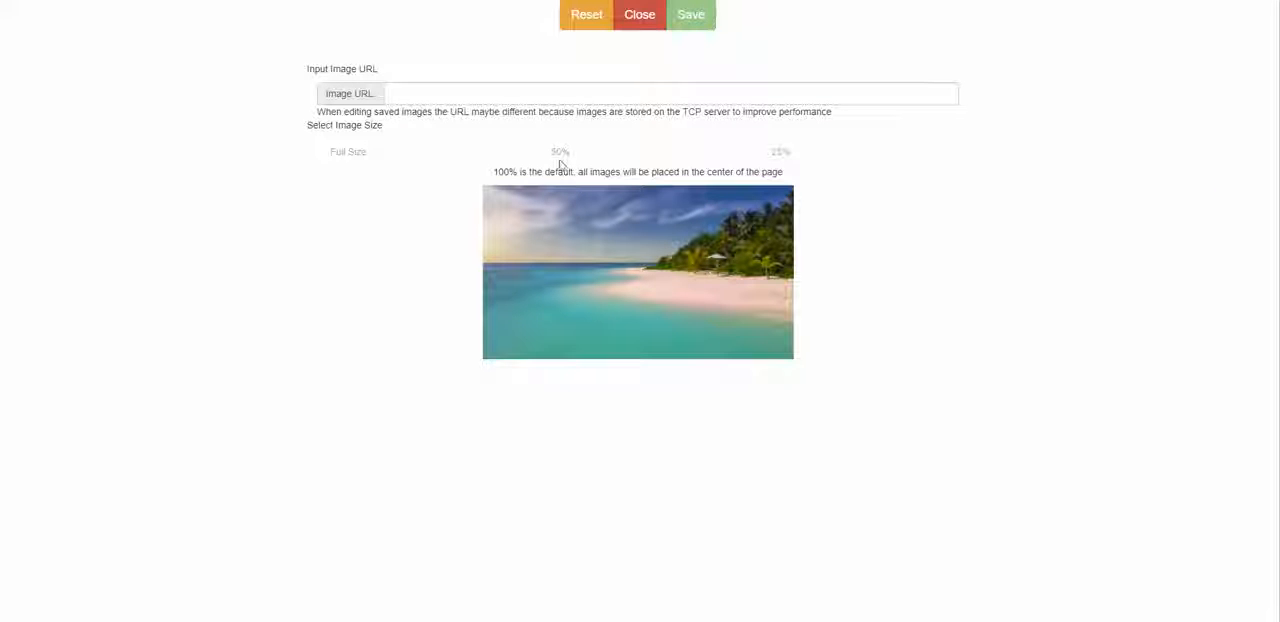
{"action": "right_click", "coordinate": [660, 97]}
{"action": "left_click", "coordinate": [689, 203]}
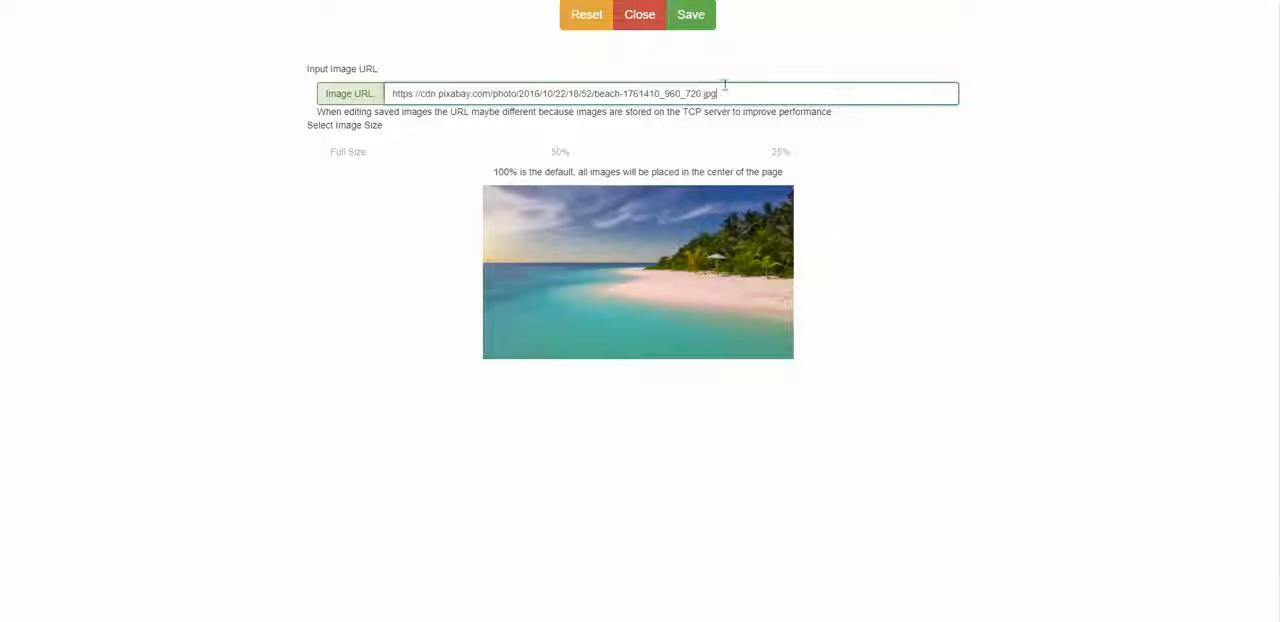
{"action": "left_click", "coordinate": [693, 20]}
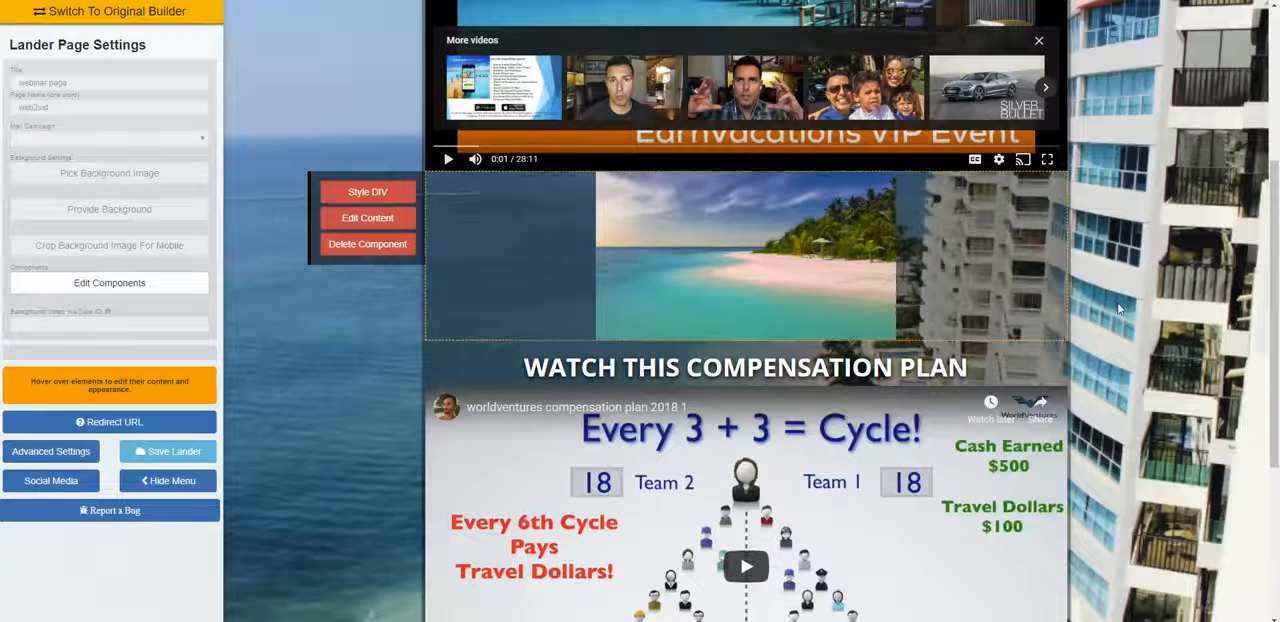
Step: Check the resized beach image in the layout and save the landing page
{"action": "scroll", "coordinate": [1119, 309], "scroll_direction": "down", "scroll_amount": 2}
{"action": "scroll", "coordinate": [1119, 309], "scroll_direction": "up", "scroll_amount": 2}
{"action": "left_click", "coordinate": [163, 452]}
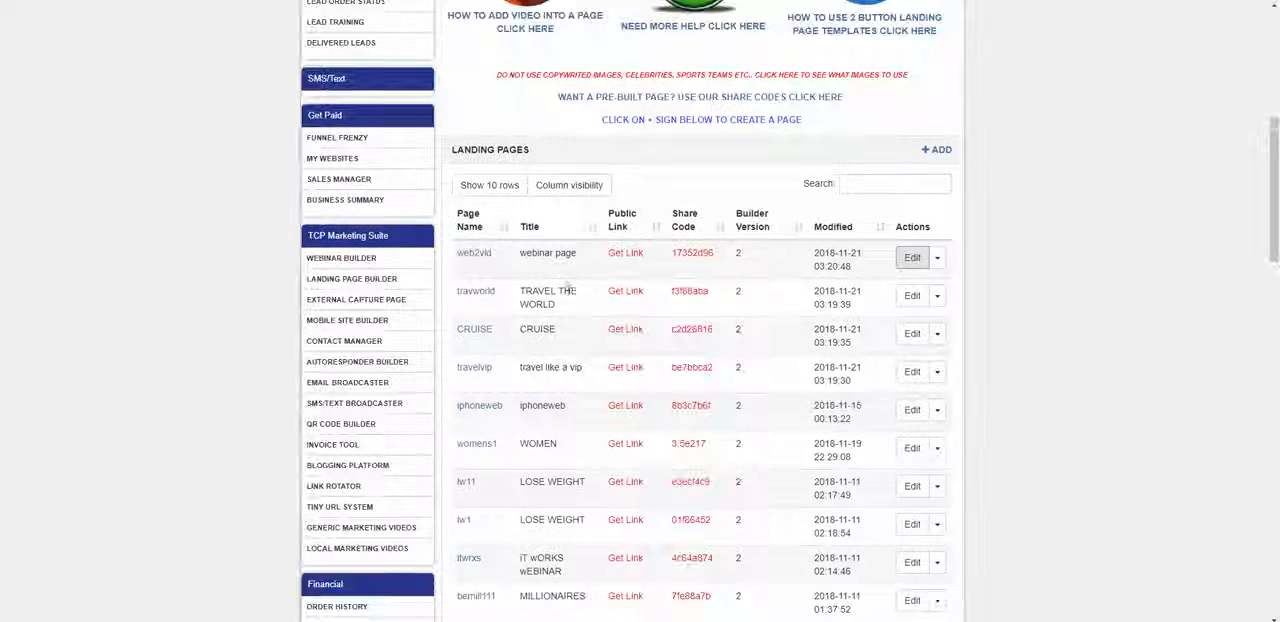
Step: In the landing pages list, view the public link of web2vid, close it and open the live page
{"action": "scroll", "coordinate": [640, 268], "scroll_direction": "down", "scroll_amount": 1}
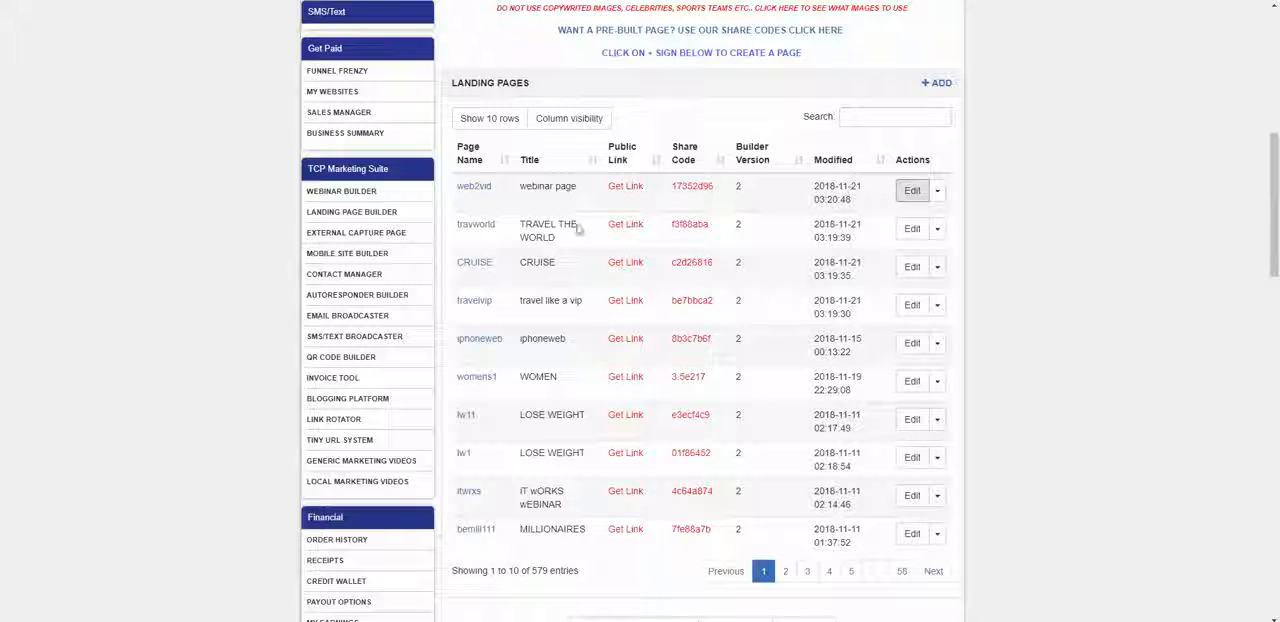
{"action": "left_click", "coordinate": [628, 188]}
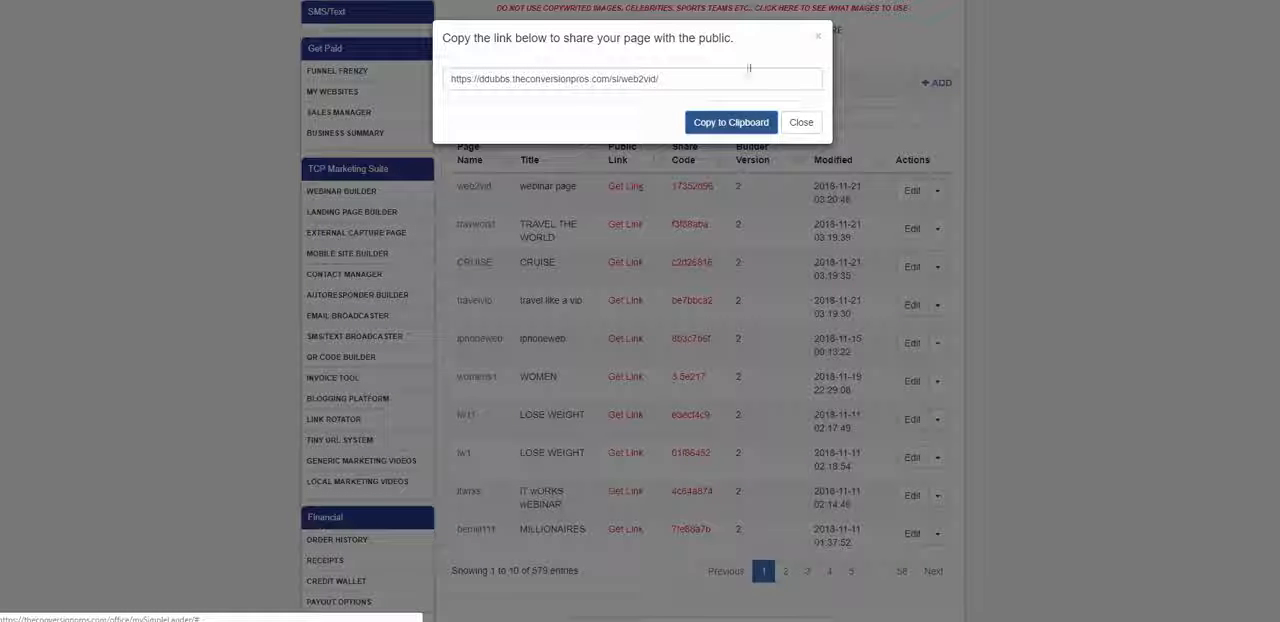
{"action": "left_click", "coordinate": [801, 122]}
{"action": "left_click", "coordinate": [476, 196]}
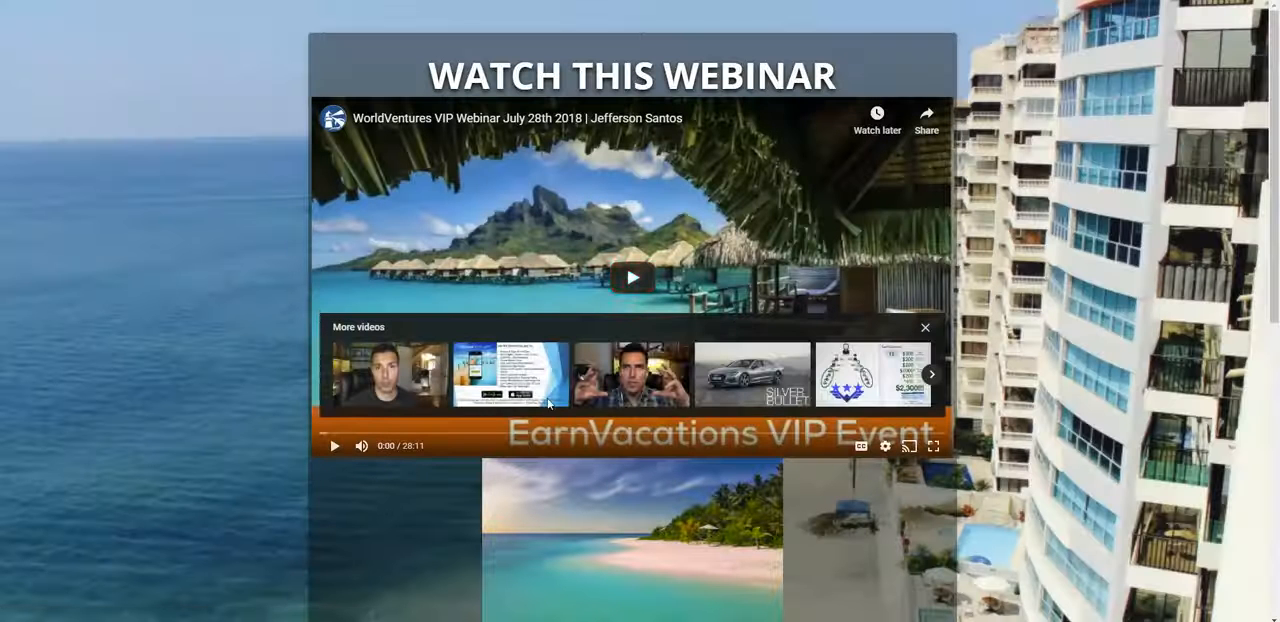
Step: Close the webinar player's video suggestions and review the published page's videos, beach image, contact heading and GET INFO button
{"action": "left_click", "coordinate": [925, 327]}
{"action": "scroll", "coordinate": [957, 205], "scroll_direction": "down", "scroll_amount": 2}
{"action": "scroll", "coordinate": [950, 203], "scroll_direction": "up", "scroll_amount": 2}
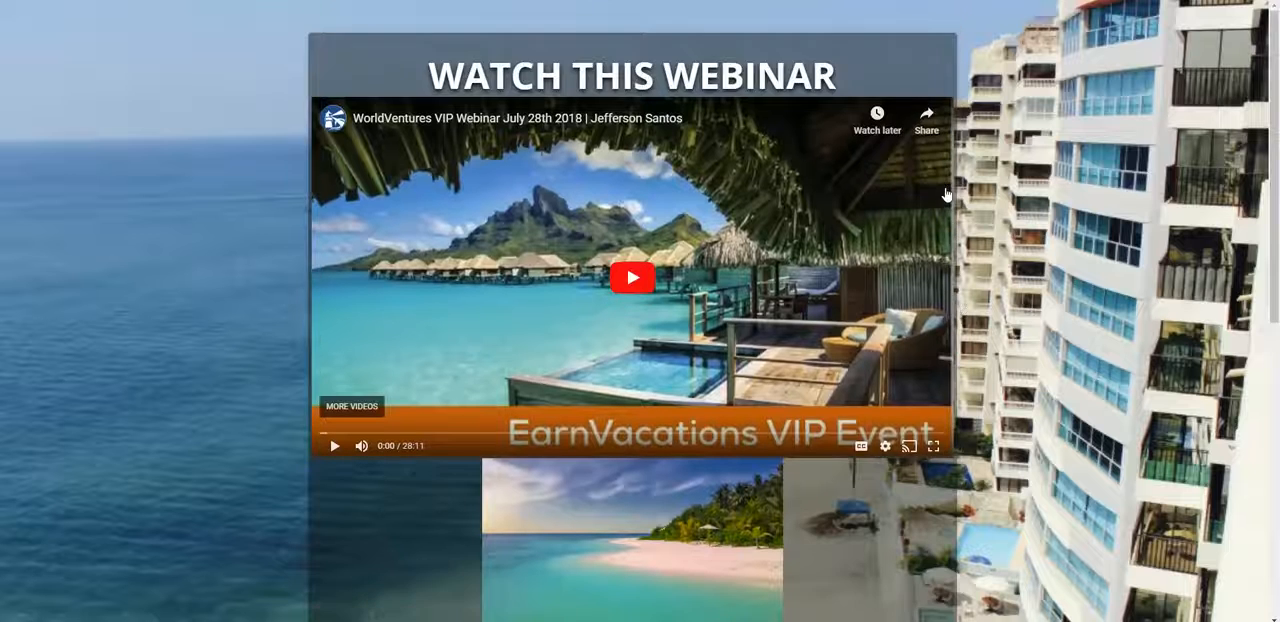
{"action": "scroll", "coordinate": [950, 203], "scroll_direction": "down", "scroll_amount": 4}
{"action": "scroll", "coordinate": [937, 197], "scroll_direction": "down", "scroll_amount": 3}
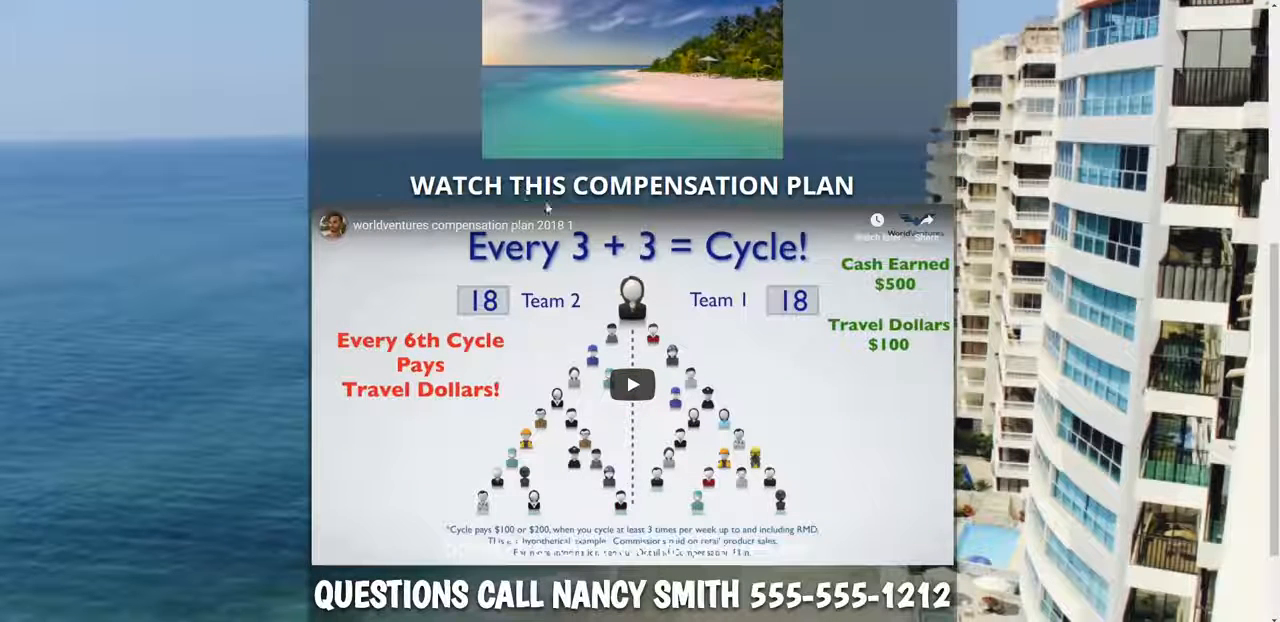
{"action": "scroll", "coordinate": [886, 201], "scroll_direction": "down", "scroll_amount": 2}
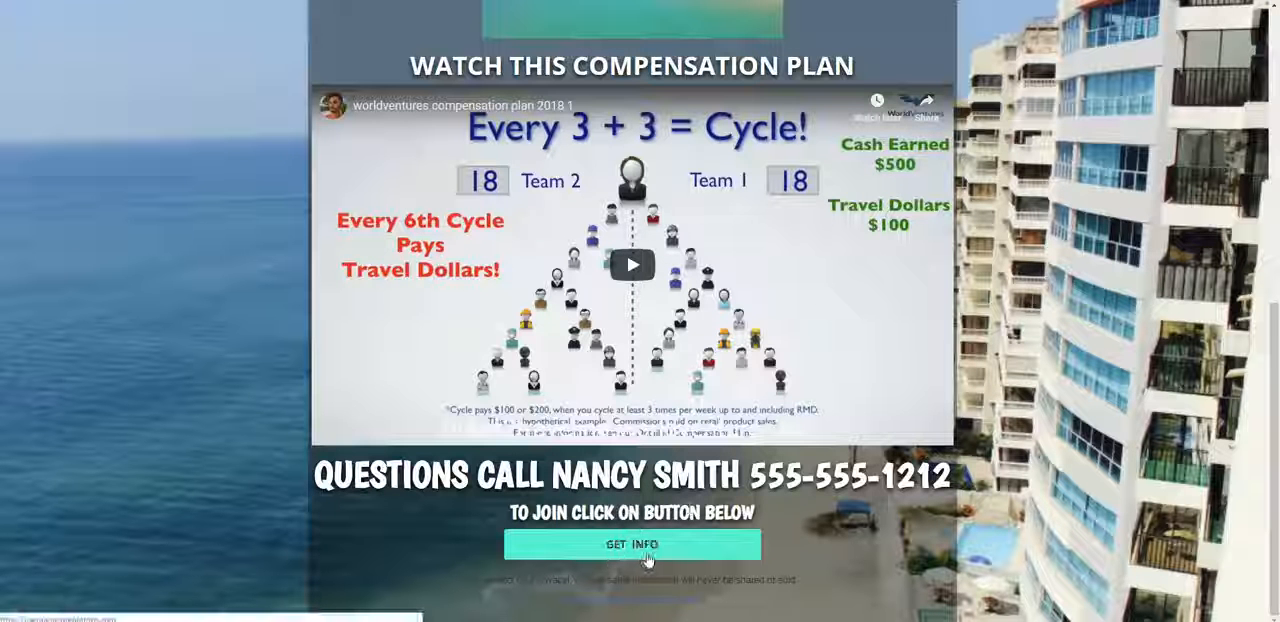
{"action": "scroll", "coordinate": [746, 449], "scroll_direction": "up", "scroll_amount": 6}
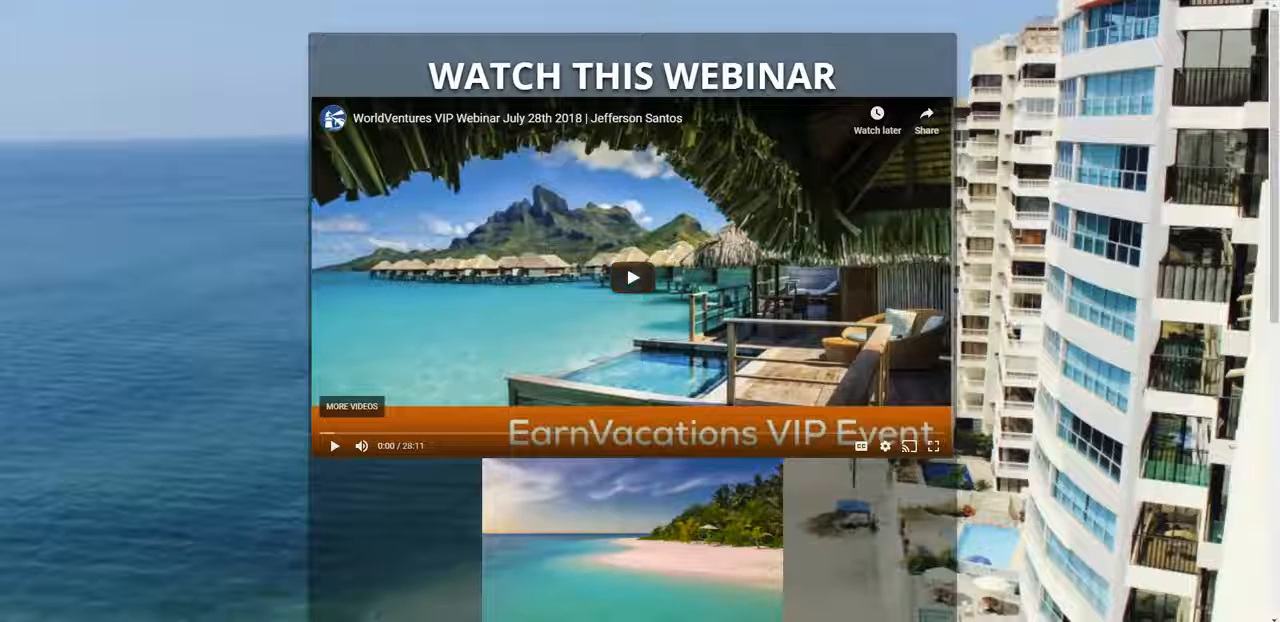
{"action": "scroll", "coordinate": [820, 300], "scroll_direction": "down", "scroll_amount": 2}
{"action": "scroll", "coordinate": [902, 166], "scroll_direction": "up", "scroll_amount": 2}
{"action": "scroll", "coordinate": [443, 111], "scroll_direction": "down", "scroll_amount": 2}
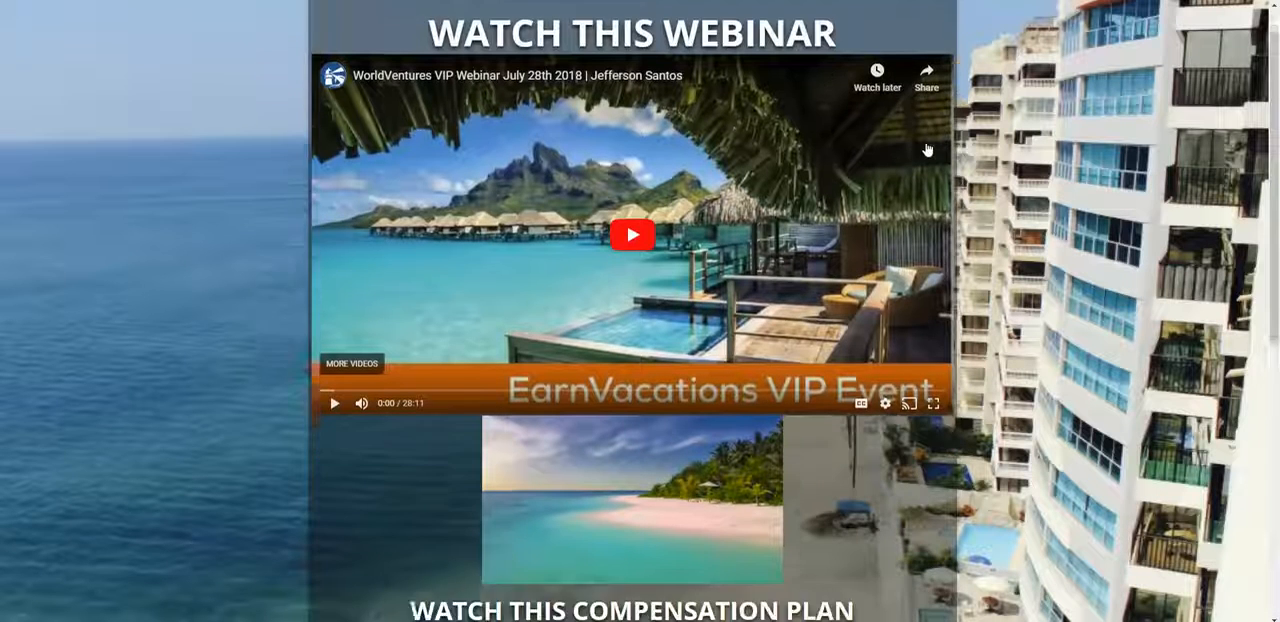
{"action": "scroll", "coordinate": [443, 111], "scroll_direction": "down", "scroll_amount": 4}
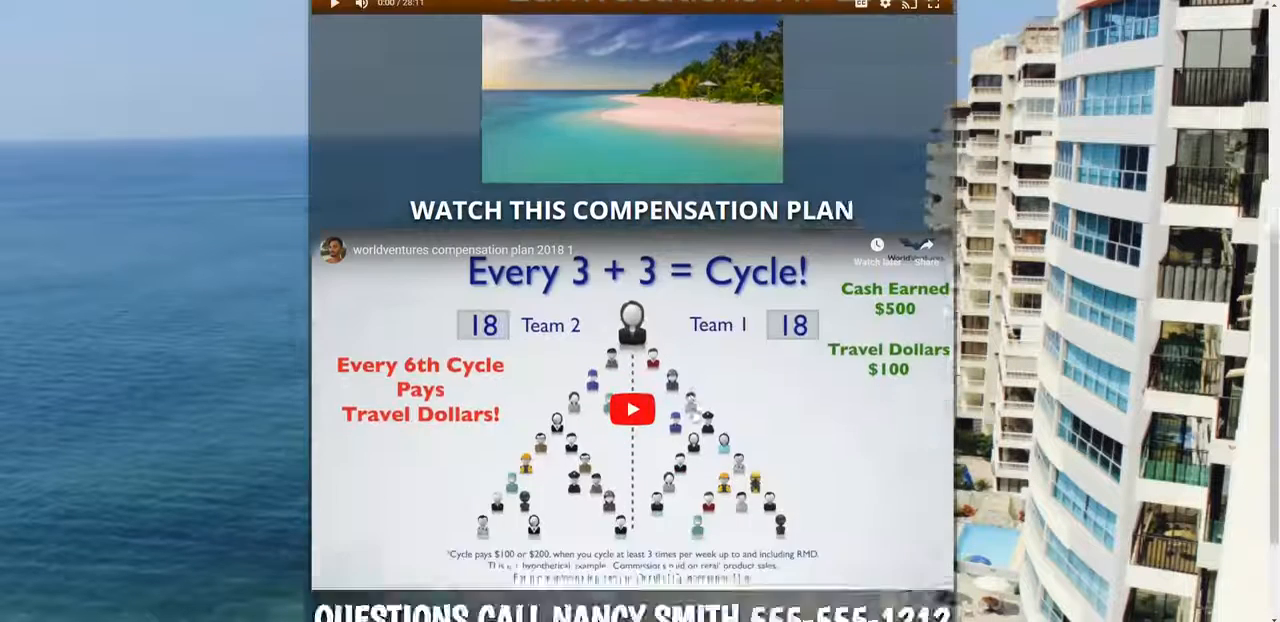
Step: Look over the live page once more, from the webinar video to the join button
{"action": "scroll", "coordinate": [724, 152], "scroll_direction": "up", "scroll_amount": 4}
{"action": "scroll", "coordinate": [724, 152], "scroll_direction": "up", "scroll_amount": 2}
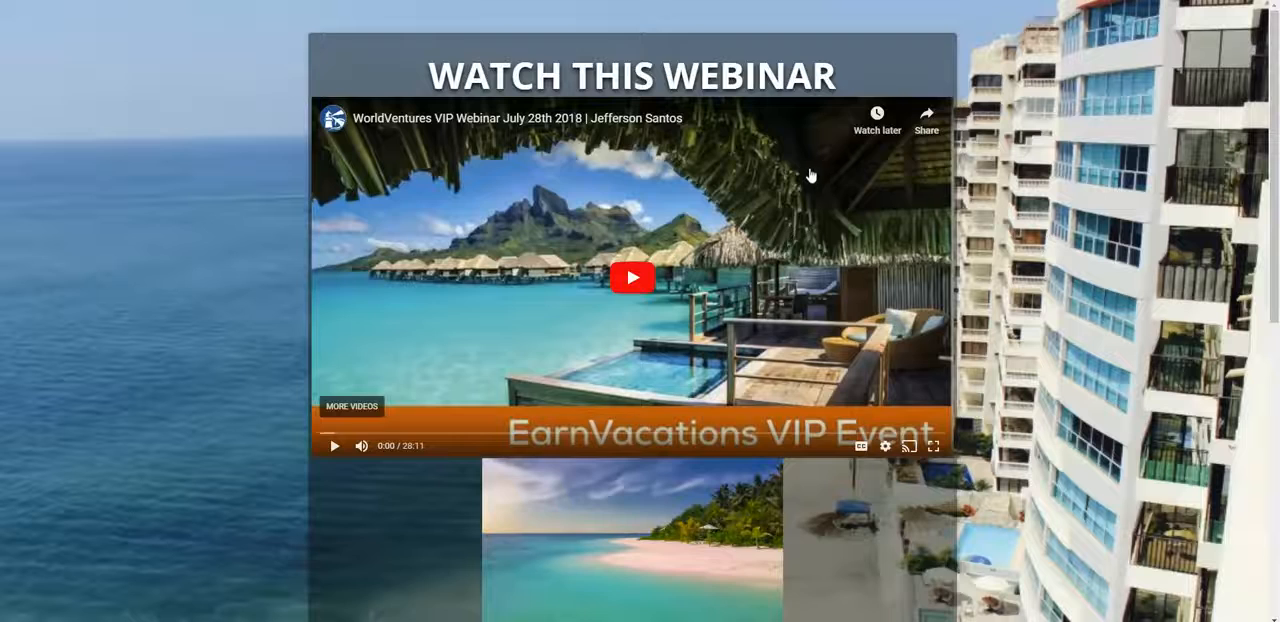
{"action": "scroll", "coordinate": [811, 176], "scroll_direction": "down", "scroll_amount": 9}
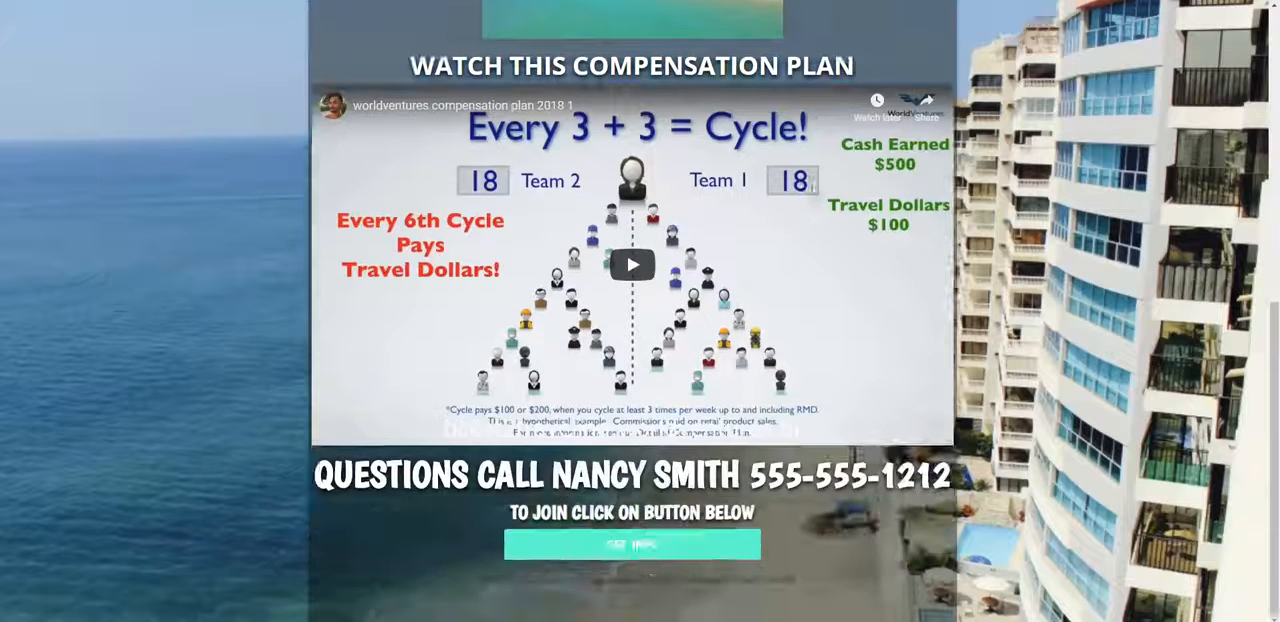
{"action": "scroll", "coordinate": [806, 296], "scroll_direction": "up", "scroll_amount": 9}
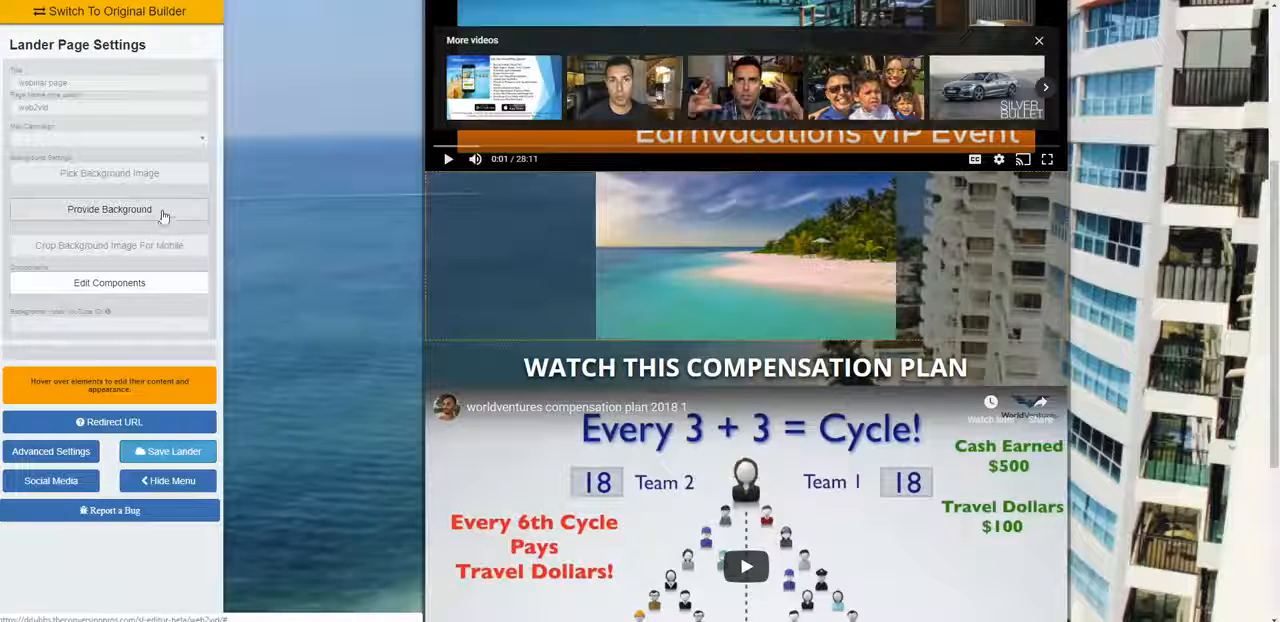
Step: Open the background image library for the landing page and go to the Travel category
{"action": "left_click", "coordinate": [155, 177]}
{"action": "scroll", "coordinate": [960, 317], "scroll_direction": "down", "scroll_amount": 10}
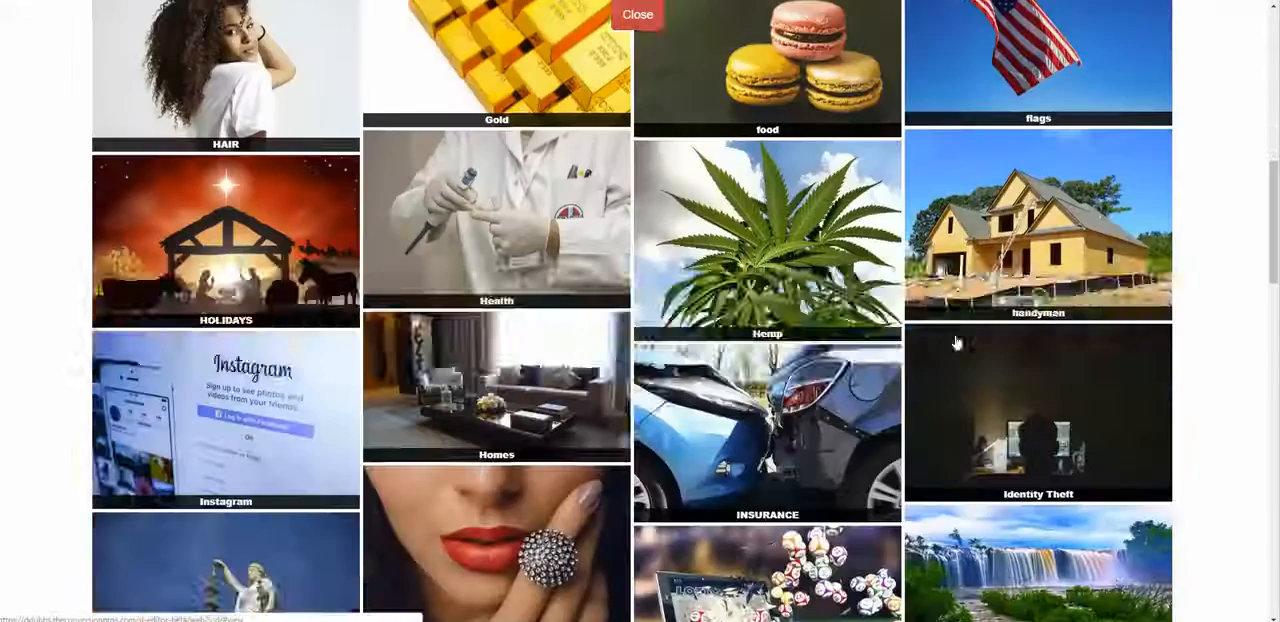
{"action": "scroll", "coordinate": [955, 342], "scroll_direction": "down", "scroll_amount": 11}
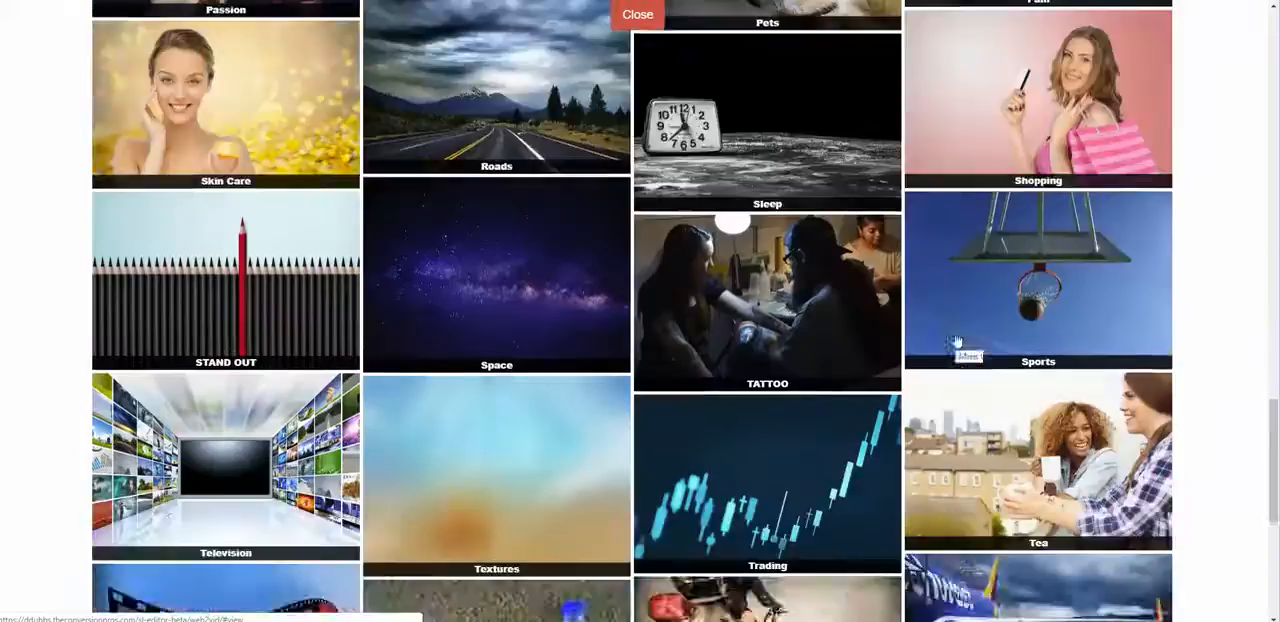
{"action": "scroll", "coordinate": [762, 332], "scroll_direction": "up", "scroll_amount": 2}
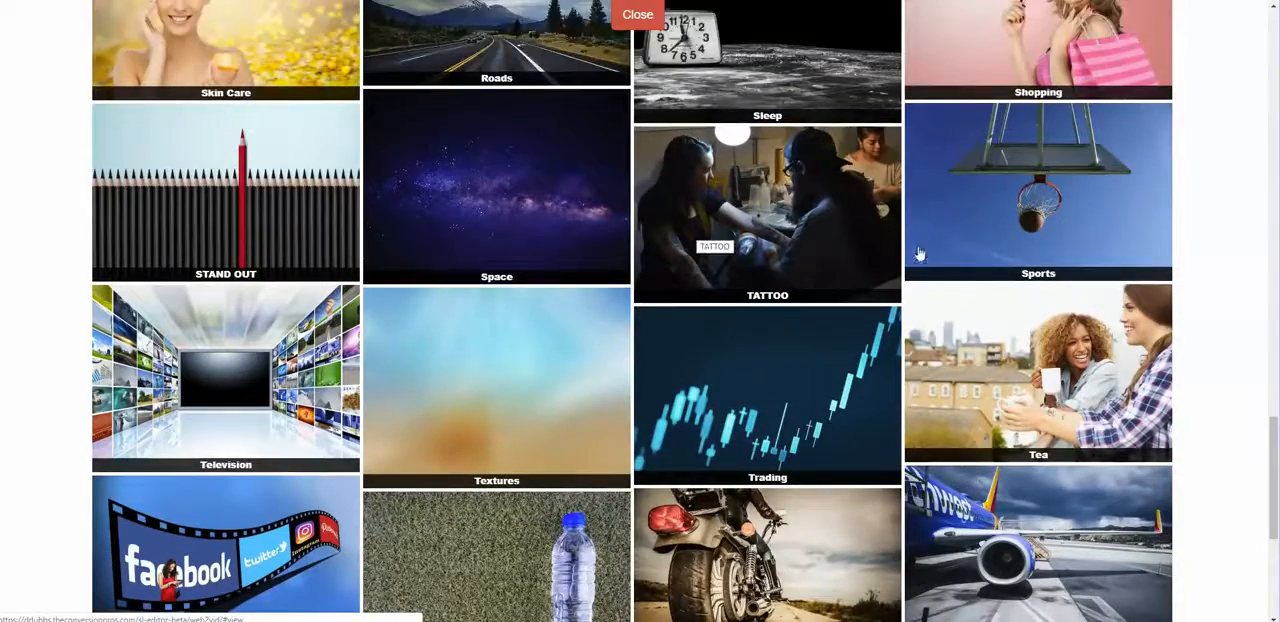
{"action": "scroll", "coordinate": [603, 306], "scroll_direction": "down", "scroll_amount": 1}
{"action": "scroll", "coordinate": [703, 294], "scroll_direction": "down", "scroll_amount": 1}
{"action": "left_click", "coordinate": [1066, 451]}
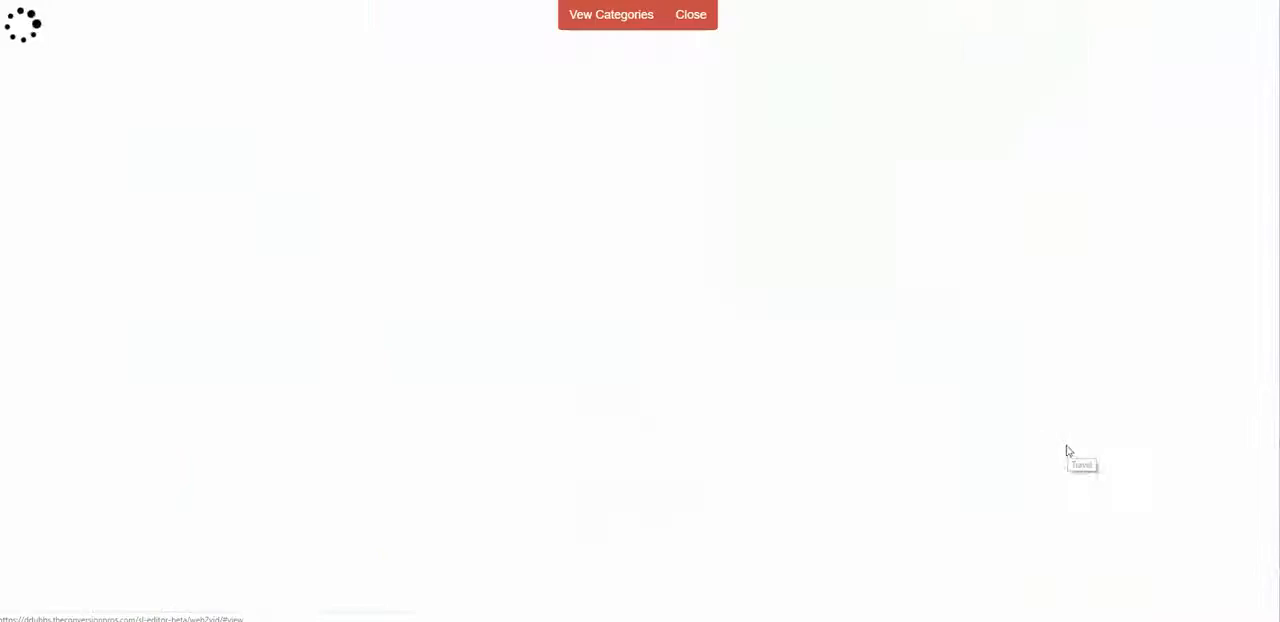
Step: Choose the blue airplane photo as the background, place its mobile crop area over the fuselage and confirm
{"action": "scroll", "coordinate": [929, 391], "scroll_direction": "down", "scroll_amount": 5}
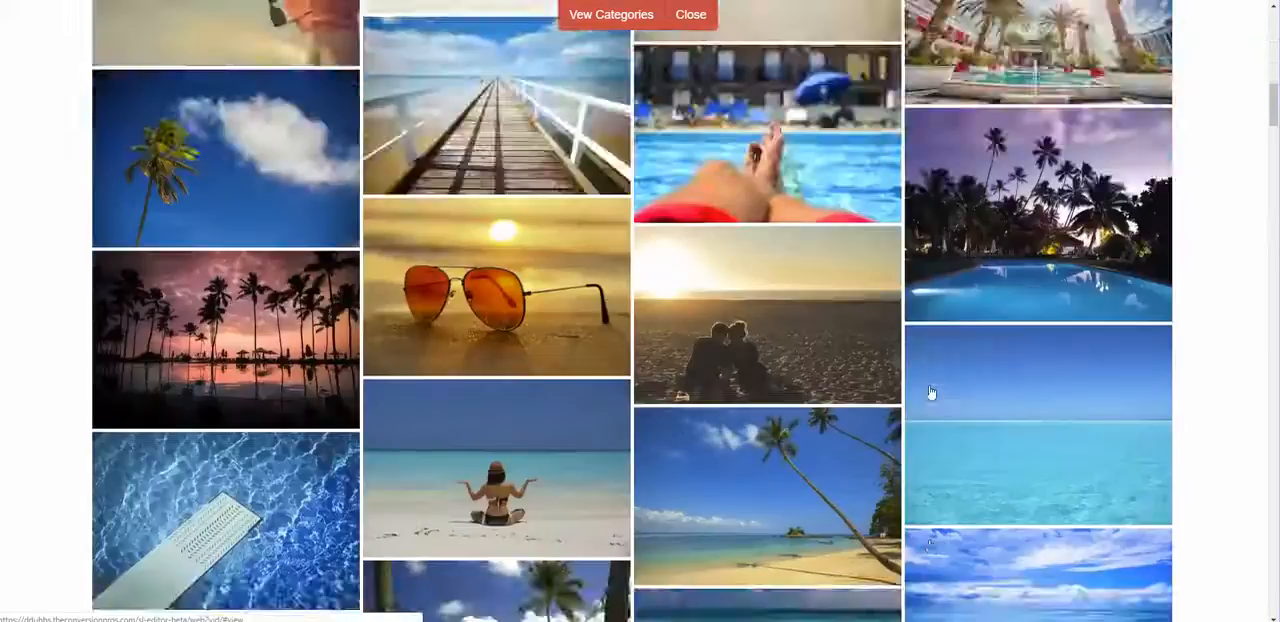
{"action": "scroll", "coordinate": [929, 391], "scroll_direction": "down", "scroll_amount": 10}
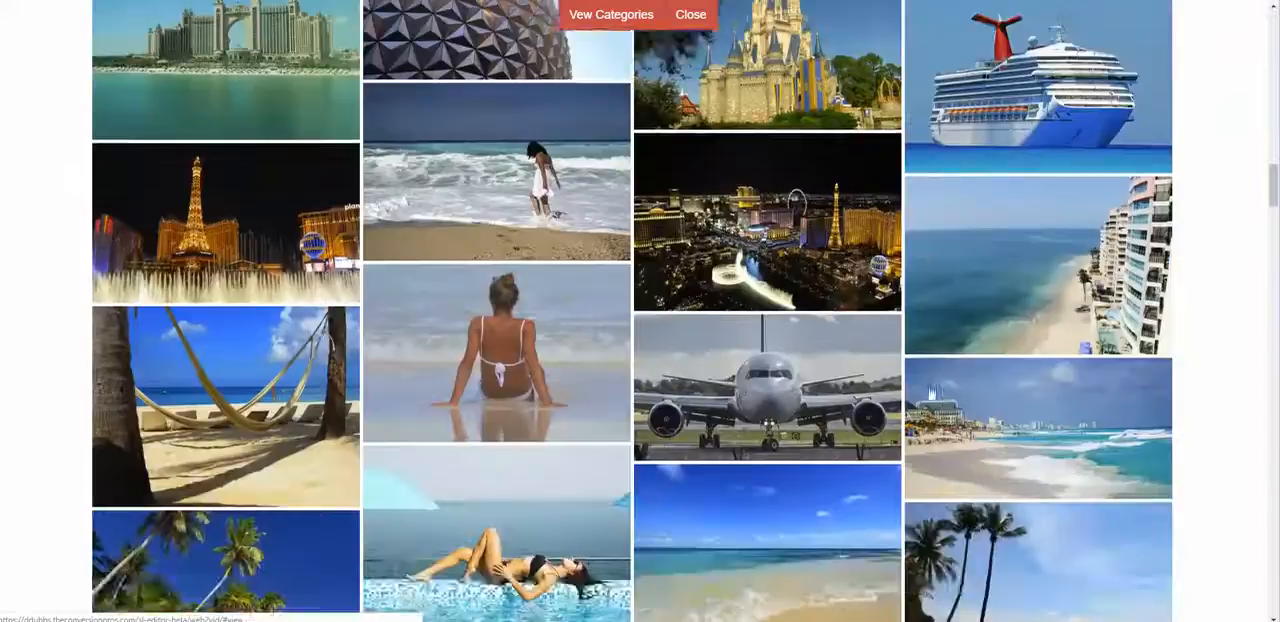
{"action": "scroll", "coordinate": [929, 393], "scroll_direction": "down", "scroll_amount": 10}
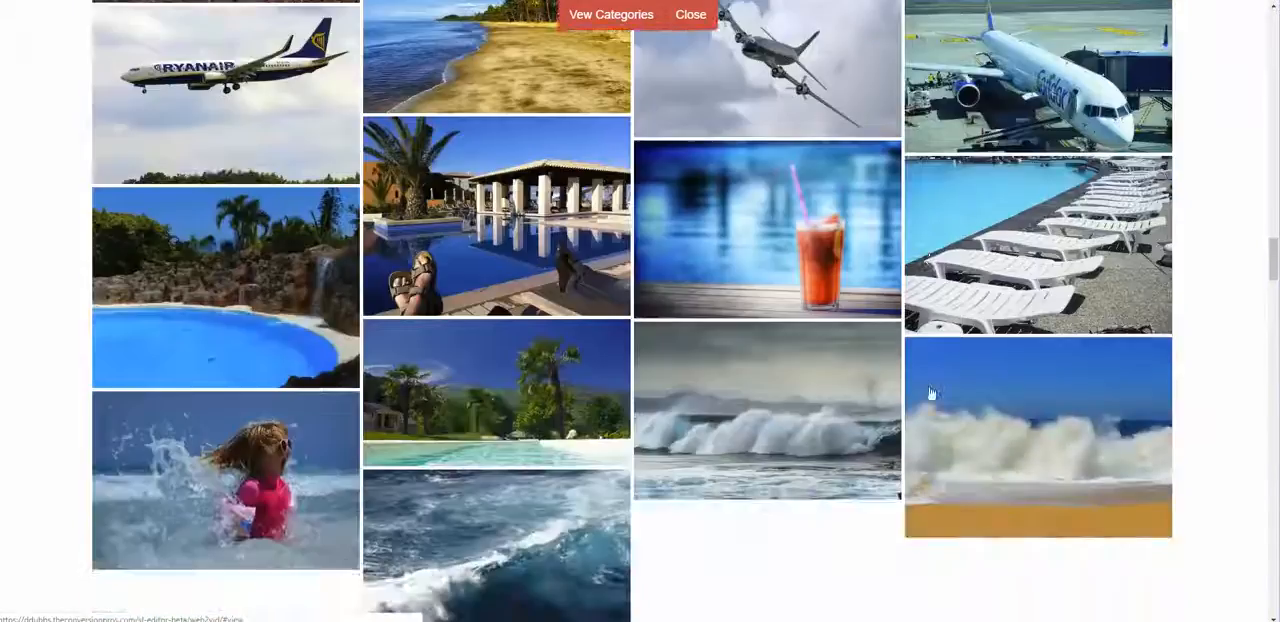
{"action": "scroll", "coordinate": [929, 393], "scroll_direction": "down", "scroll_amount": 10}
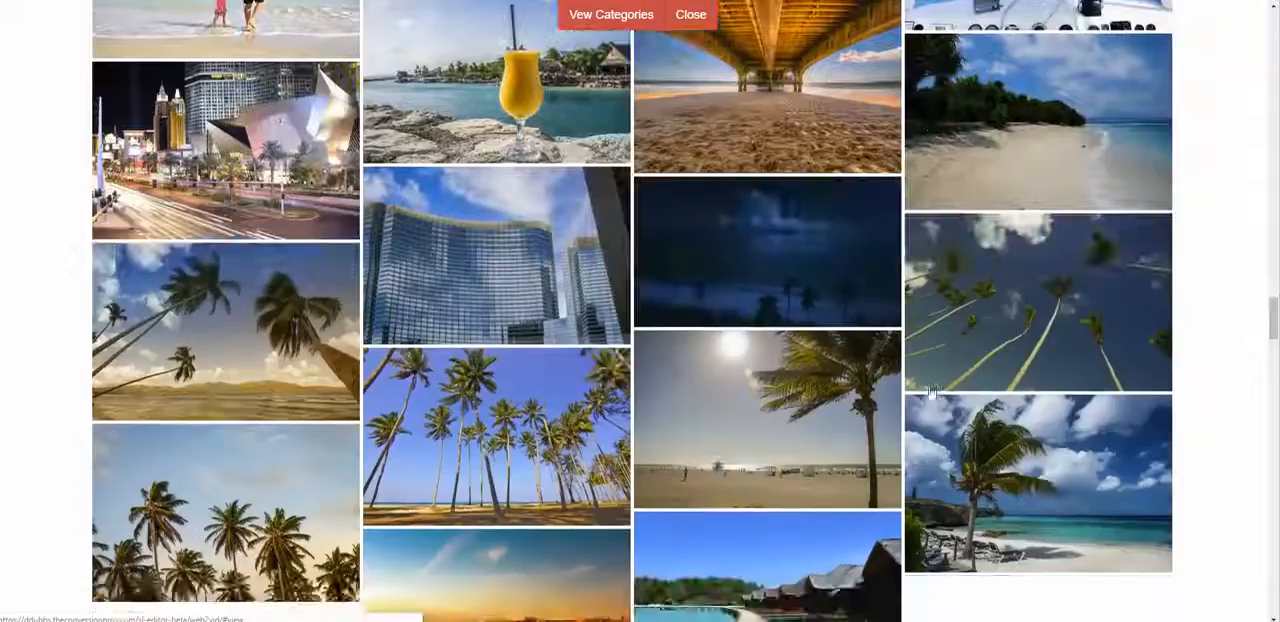
{"action": "scroll", "coordinate": [929, 391], "scroll_direction": "down", "scroll_amount": 10}
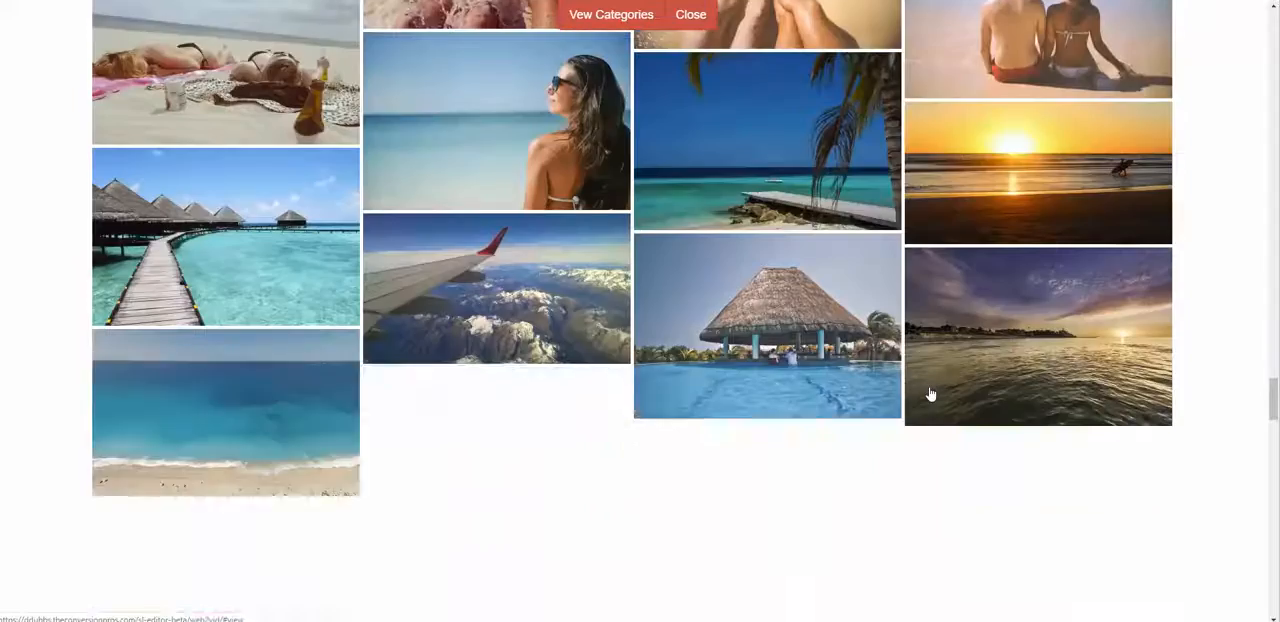
{"action": "scroll", "coordinate": [929, 393], "scroll_direction": "down", "scroll_amount": 10}
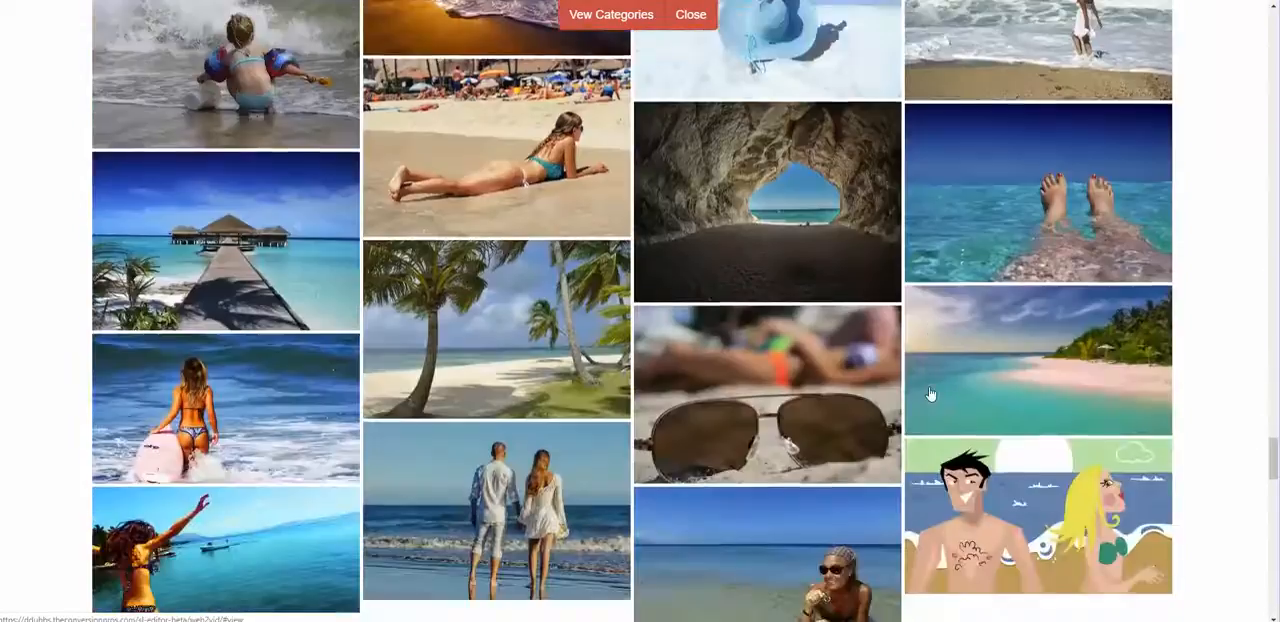
{"action": "scroll", "coordinate": [929, 393], "scroll_direction": "down", "scroll_amount": 10}
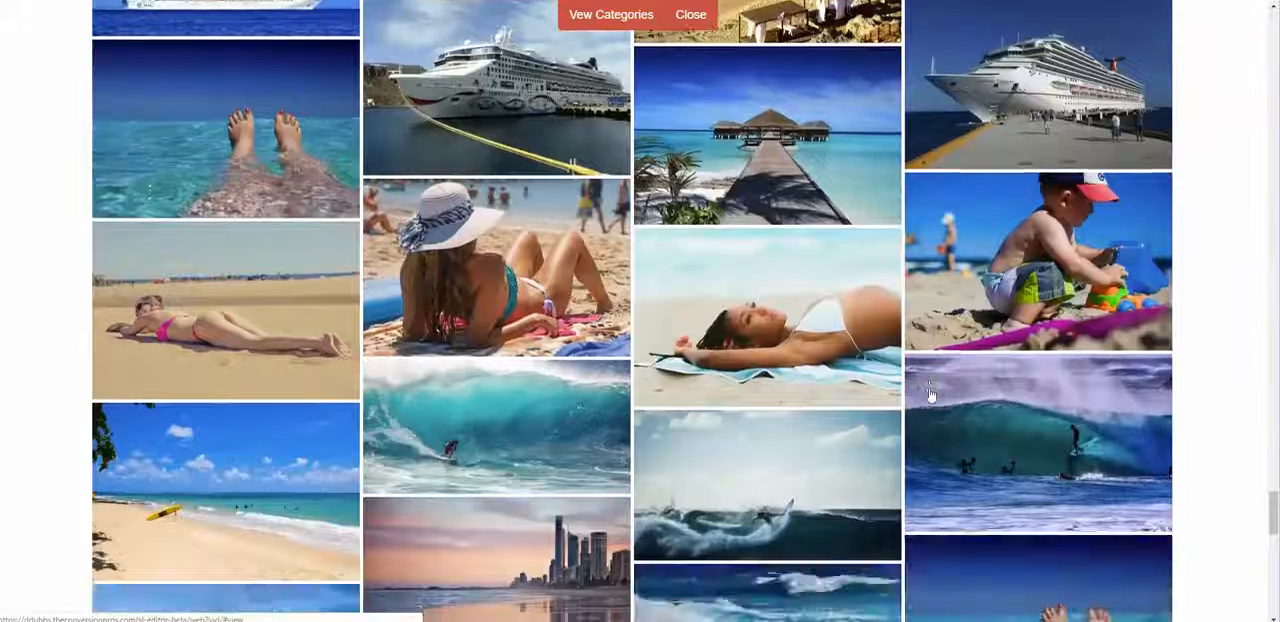
{"action": "scroll", "coordinate": [929, 393], "scroll_direction": "down", "scroll_amount": 10}
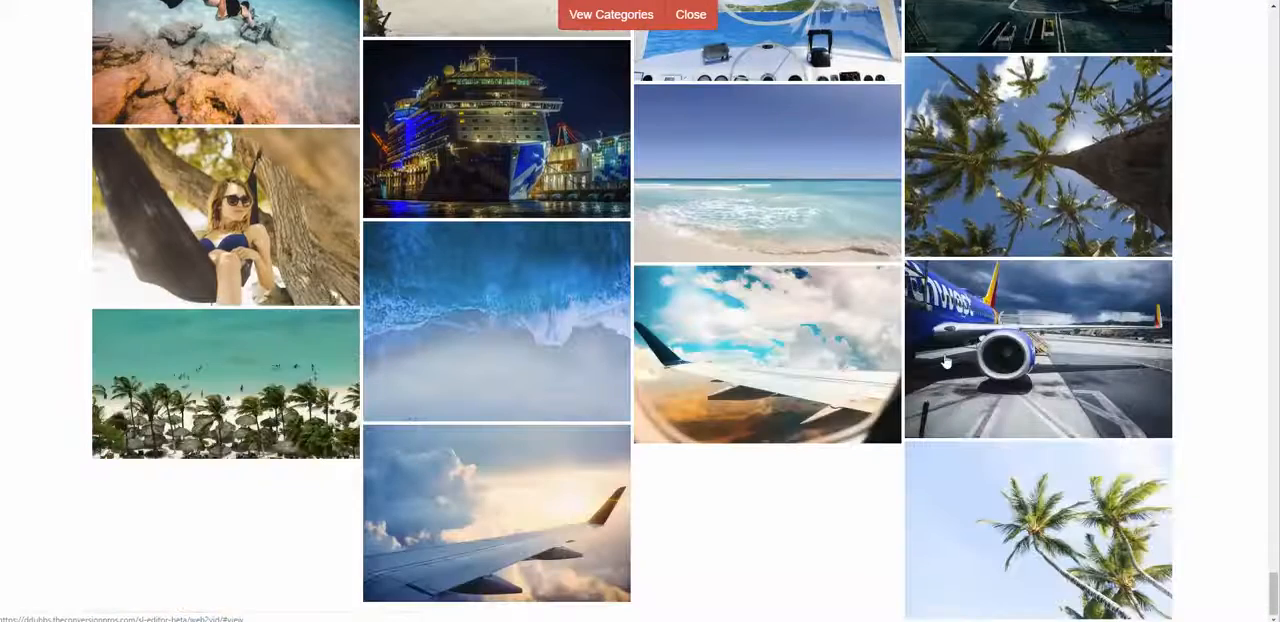
{"action": "left_click", "coordinate": [946, 362]}
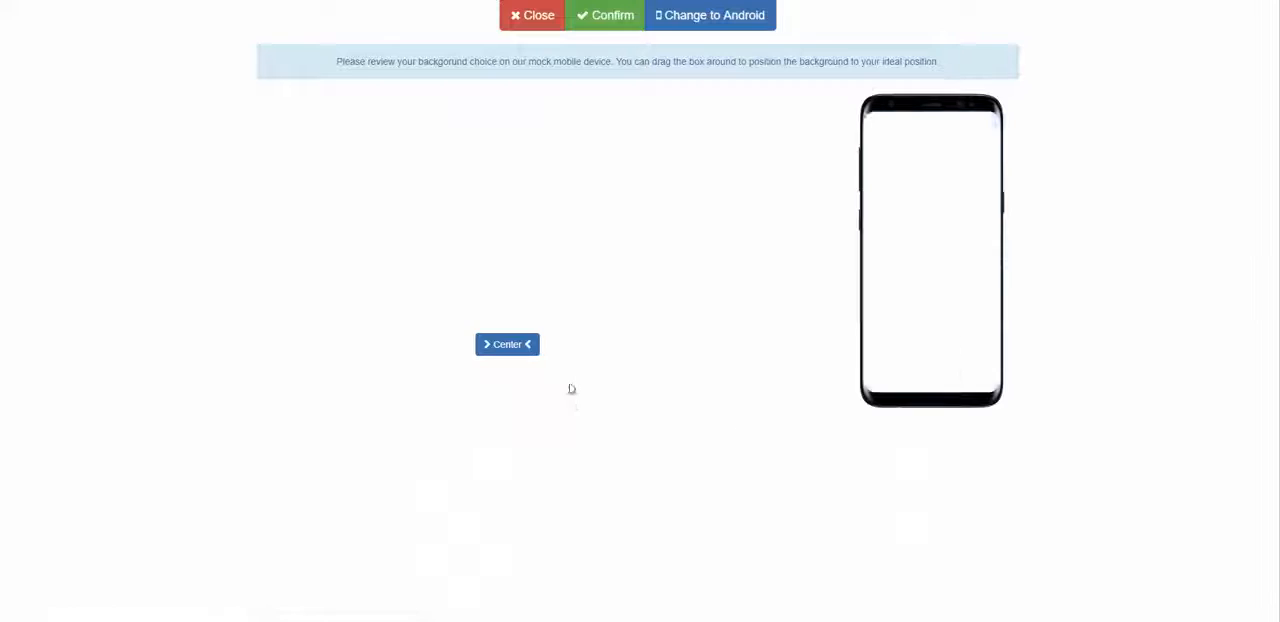
{"action": "left_click_drag", "start_coordinate": [571, 221], "coordinate": [363, 234]}
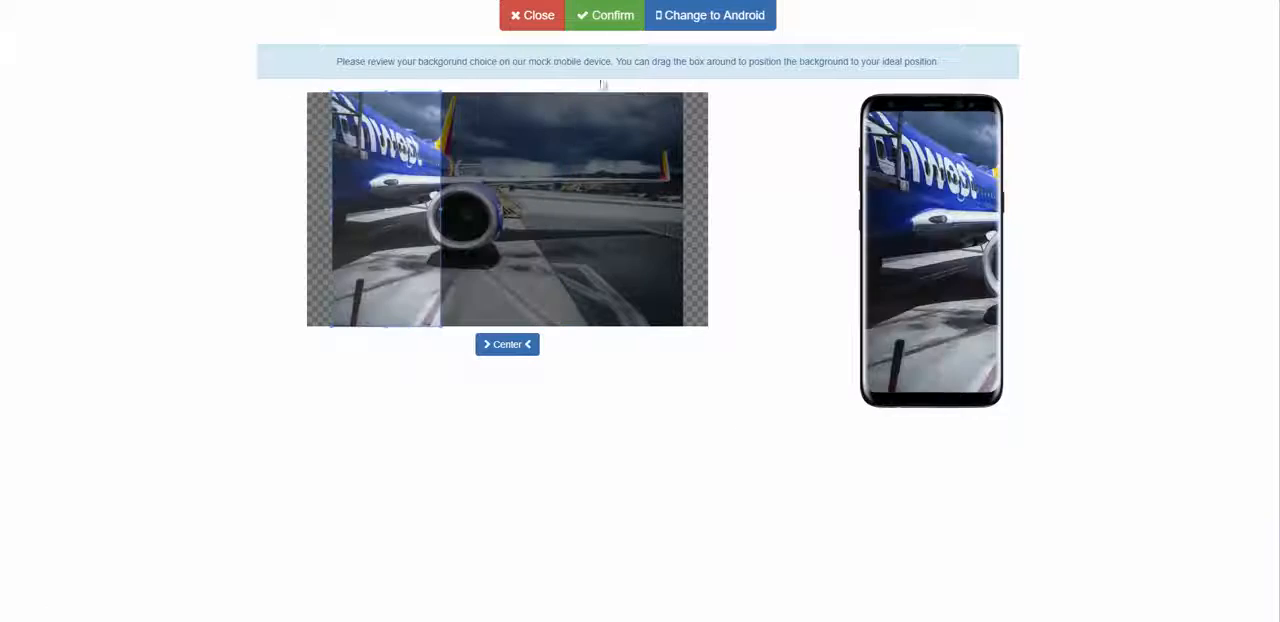
{"action": "left_click", "coordinate": [605, 15]}
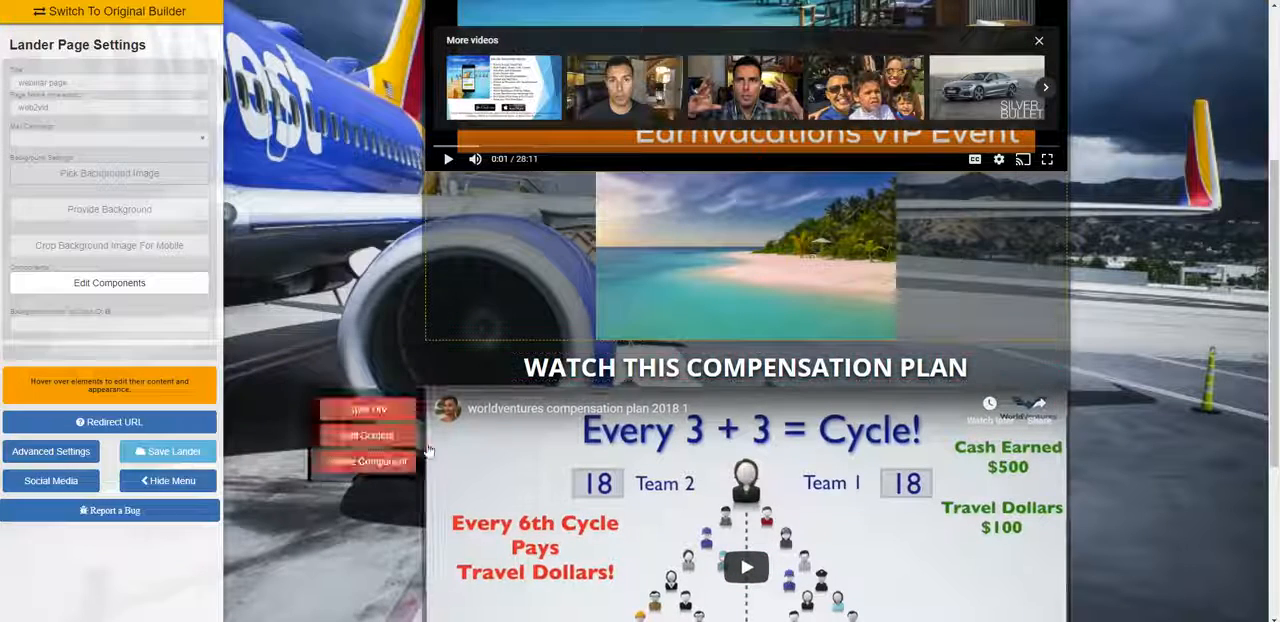
Step: Check the airplane background at full width without the settings menu, restore the menu and save the landing page
{"action": "left_click", "coordinate": [168, 480]}
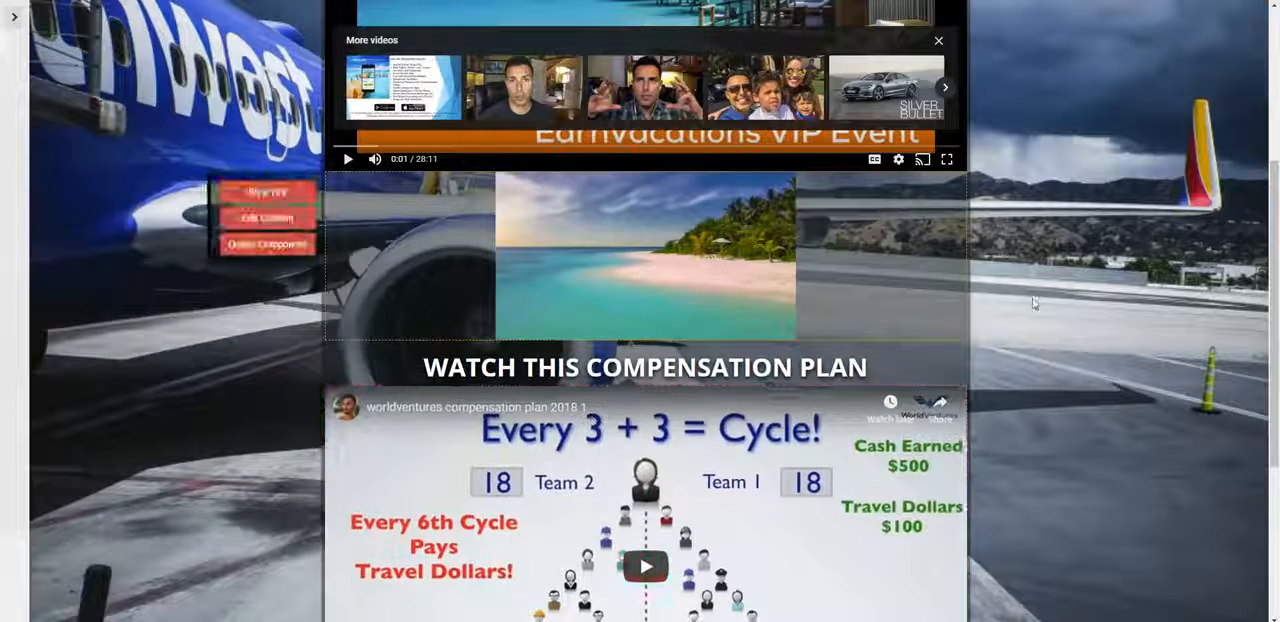
{"action": "scroll", "coordinate": [1046, 302], "scroll_direction": "up", "scroll_amount": 3}
{"action": "scroll", "coordinate": [1046, 302], "scroll_direction": "down", "scroll_amount": 4}
{"action": "scroll", "coordinate": [1046, 355], "scroll_direction": "up", "scroll_amount": 6}
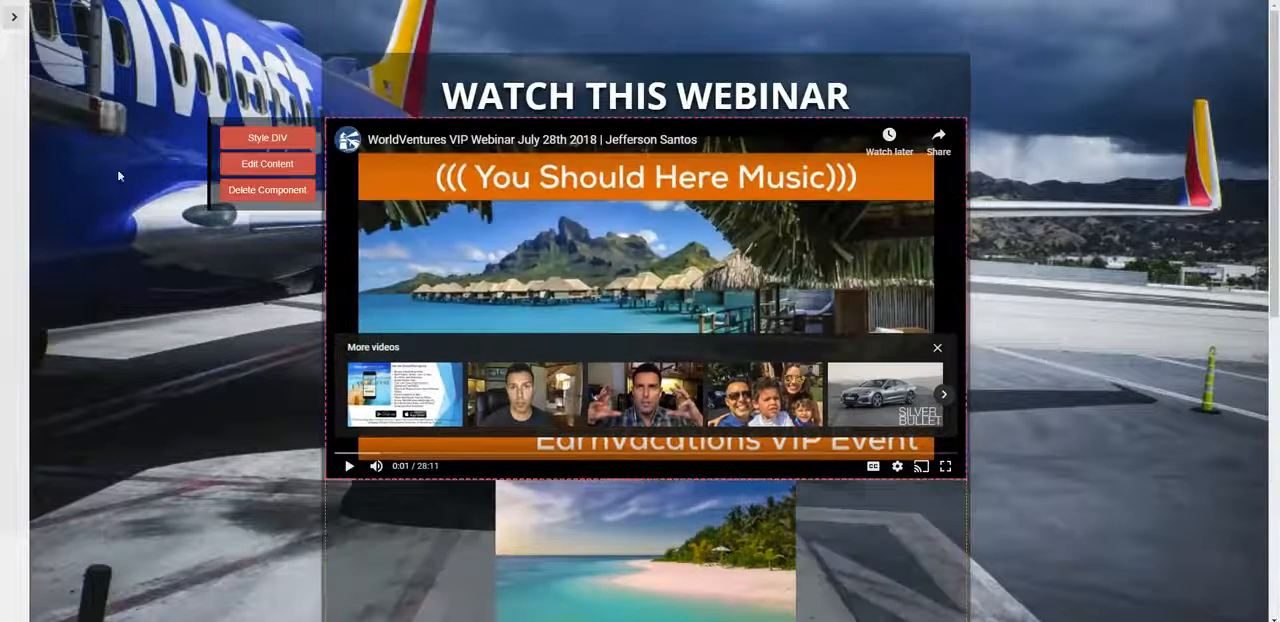
{"action": "left_click", "coordinate": [14, 16]}
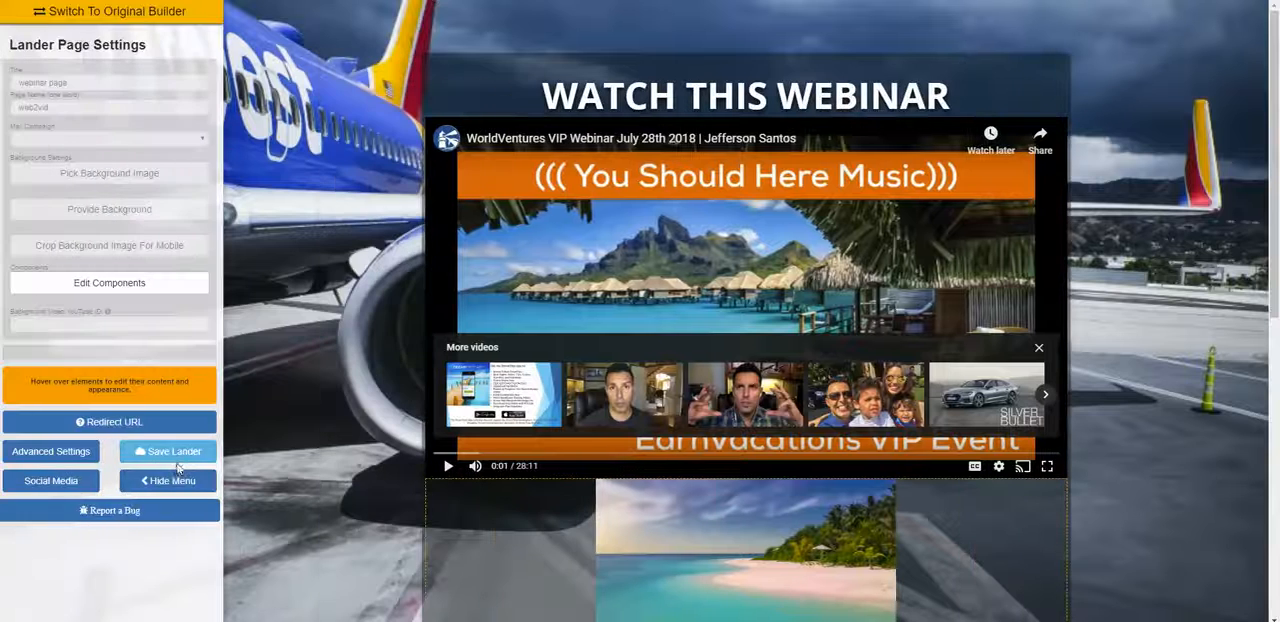
{"action": "left_click", "coordinate": [168, 451]}
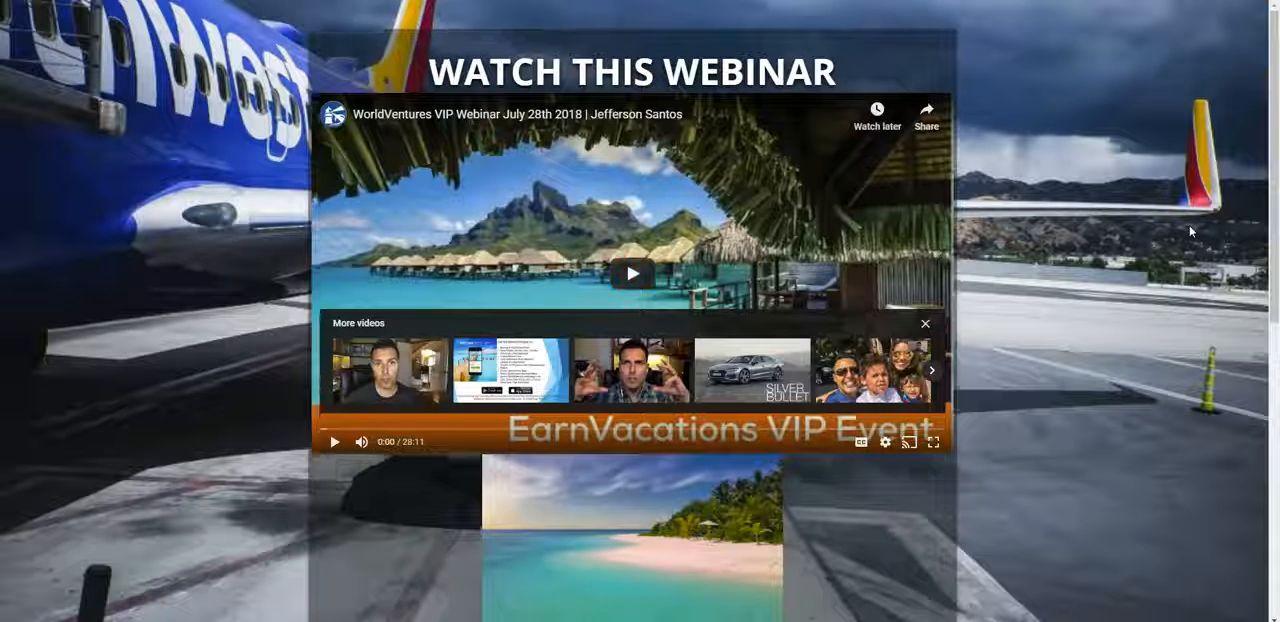
Step: Review the live page's videos and beach image against the airplane background
{"action": "scroll", "coordinate": [1188, 226], "scroll_direction": "down", "scroll_amount": 6}
{"action": "scroll", "coordinate": [1184, 228], "scroll_direction": "up", "scroll_amount": 4}
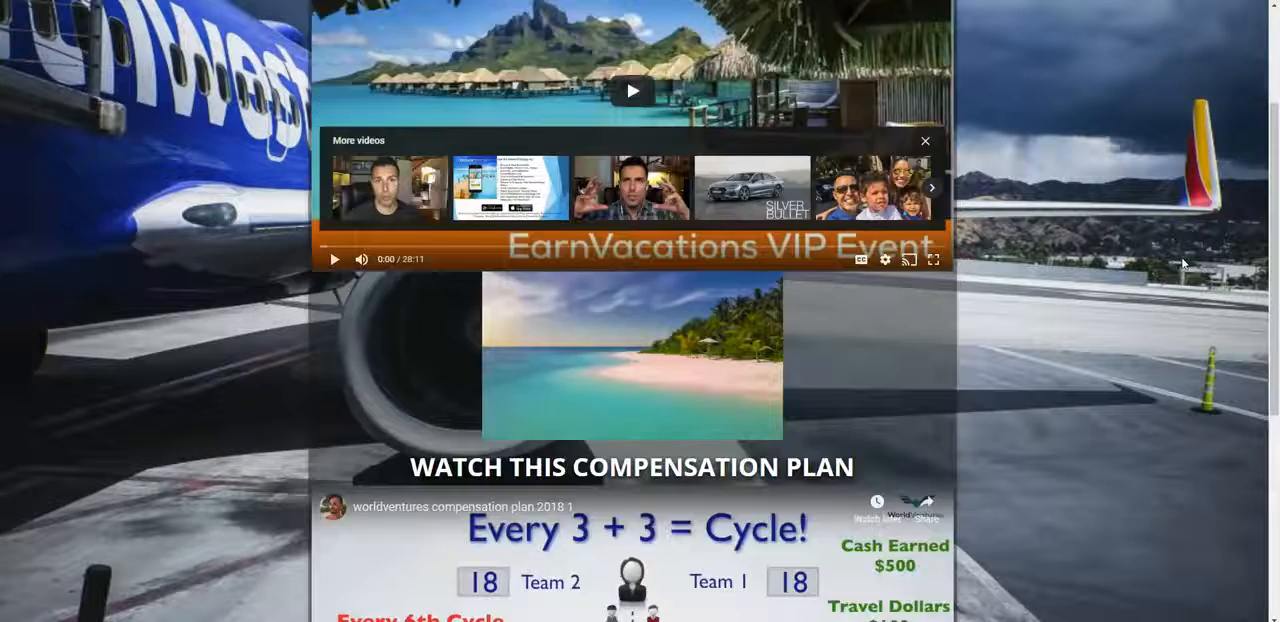
{"action": "scroll", "coordinate": [1184, 262], "scroll_direction": "up", "scroll_amount": 2}
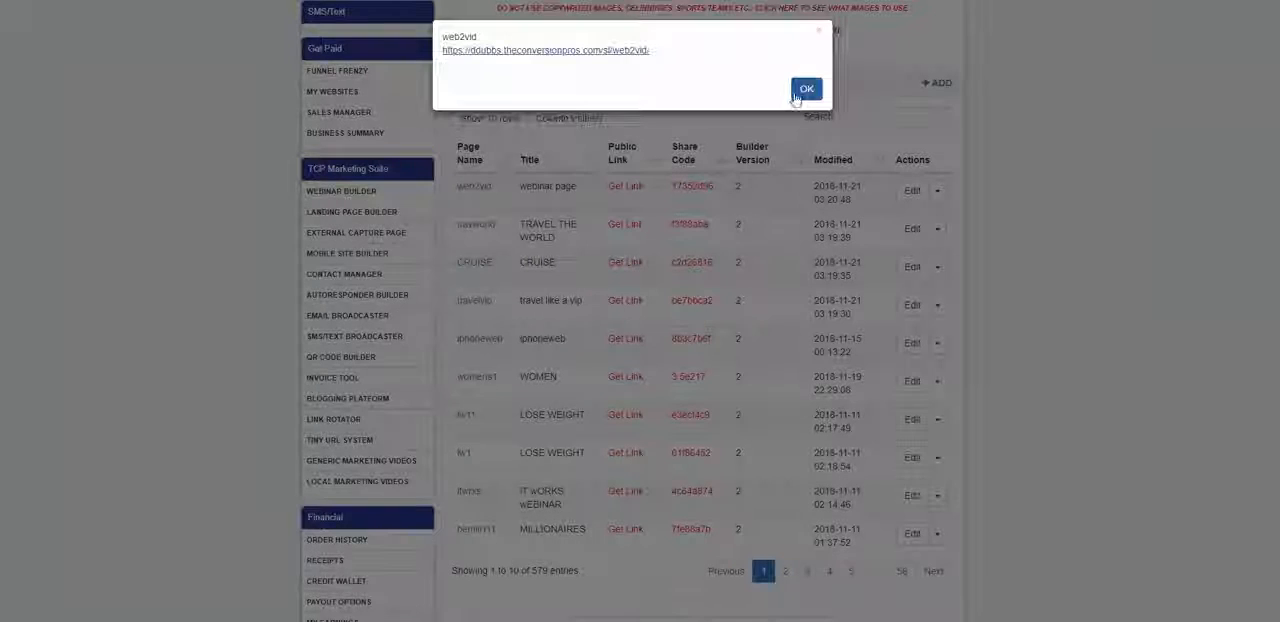
Step: Close the web2vid public link message, look over the landing page builder overview and open the travworld page for editing
{"action": "left_click", "coordinate": [808, 88]}
{"action": "scroll", "coordinate": [455, 303], "scroll_direction": "up", "scroll_amount": 2}
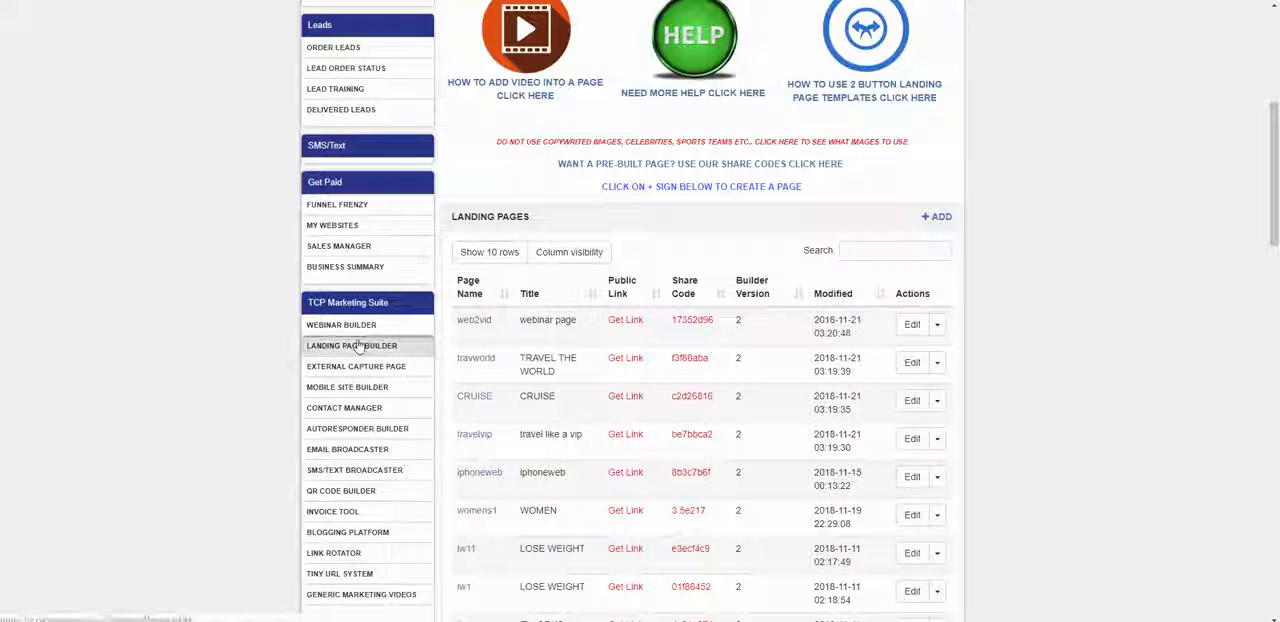
{"action": "scroll", "coordinate": [659, 343], "scroll_direction": "down", "scroll_amount": 3}
{"action": "scroll", "coordinate": [670, 325], "scroll_direction": "up", "scroll_amount": 9}
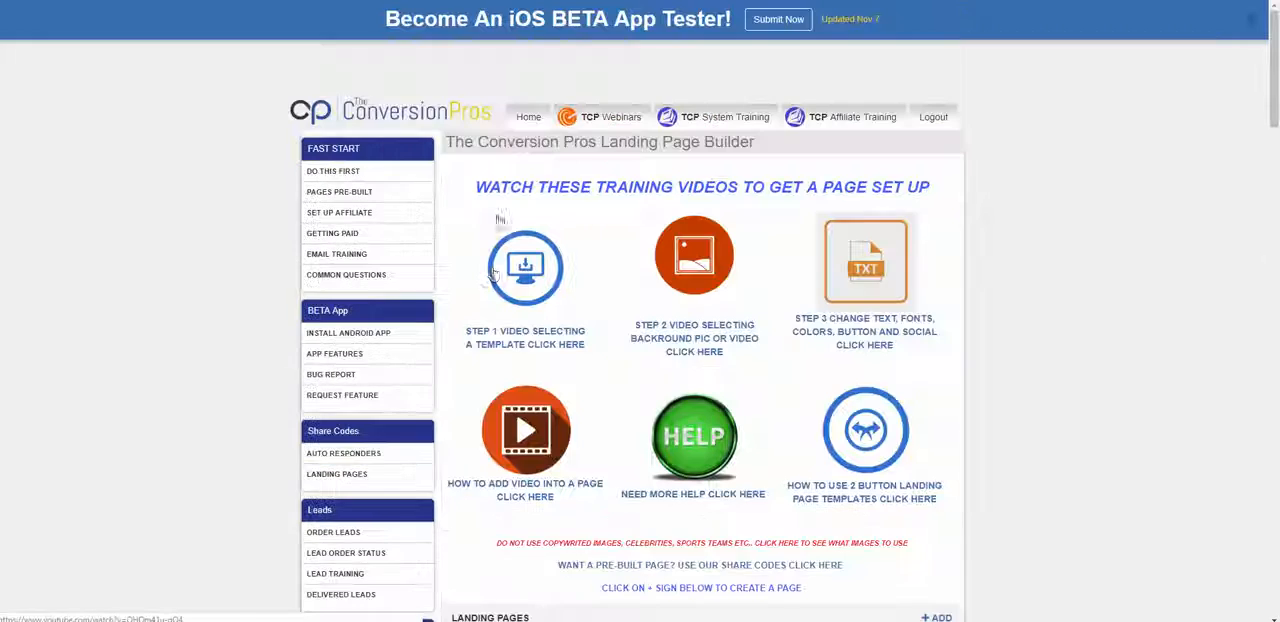
{"action": "scroll", "coordinate": [582, 307], "scroll_direction": "down", "scroll_amount": 8}
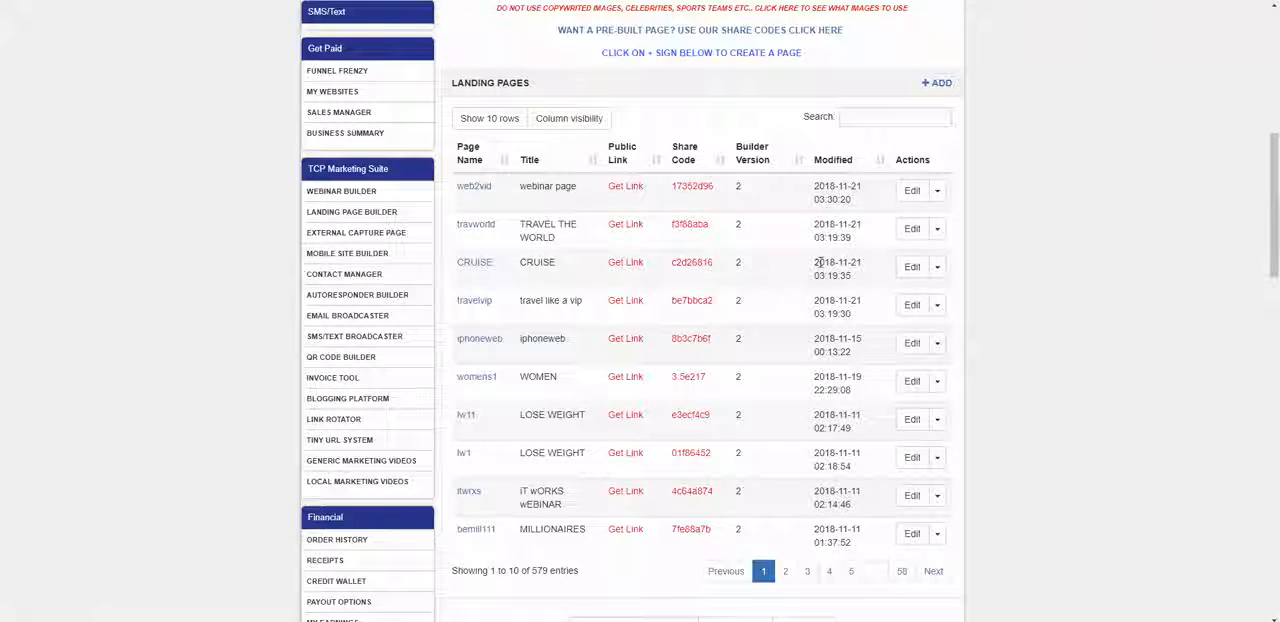
{"action": "left_click", "coordinate": [910, 229]}
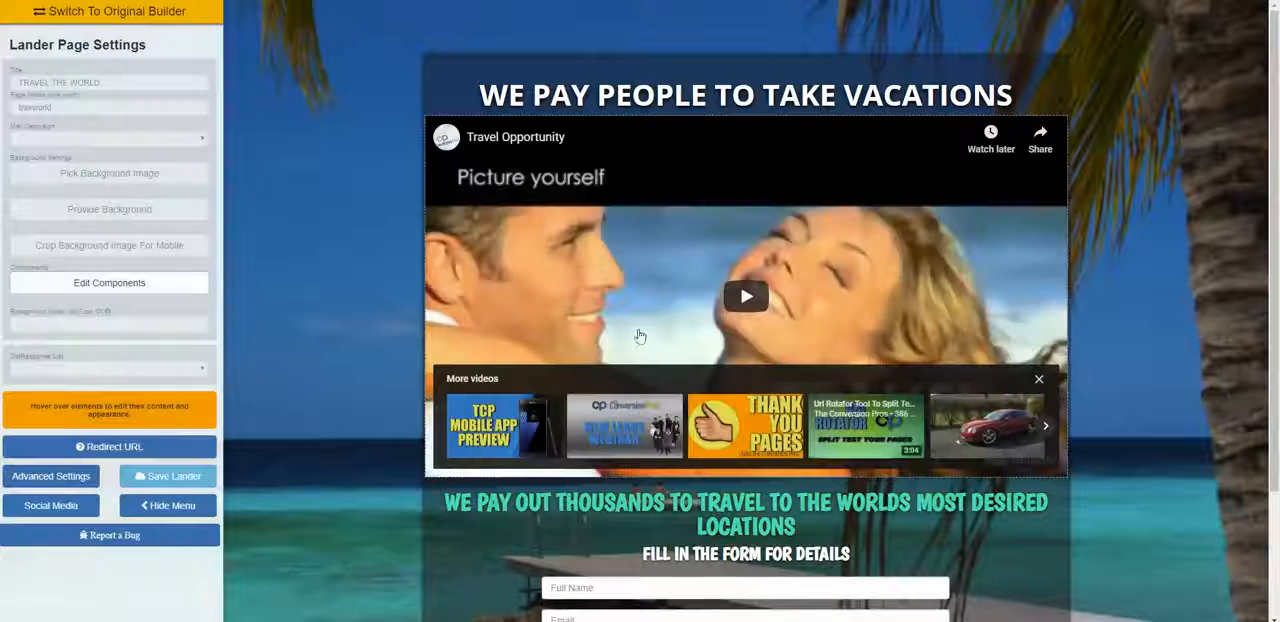
Step: Review the travworld page's video and headings, then open the content settings of its contact form
{"action": "scroll", "coordinate": [826, 226], "scroll_direction": "down", "scroll_amount": 3}
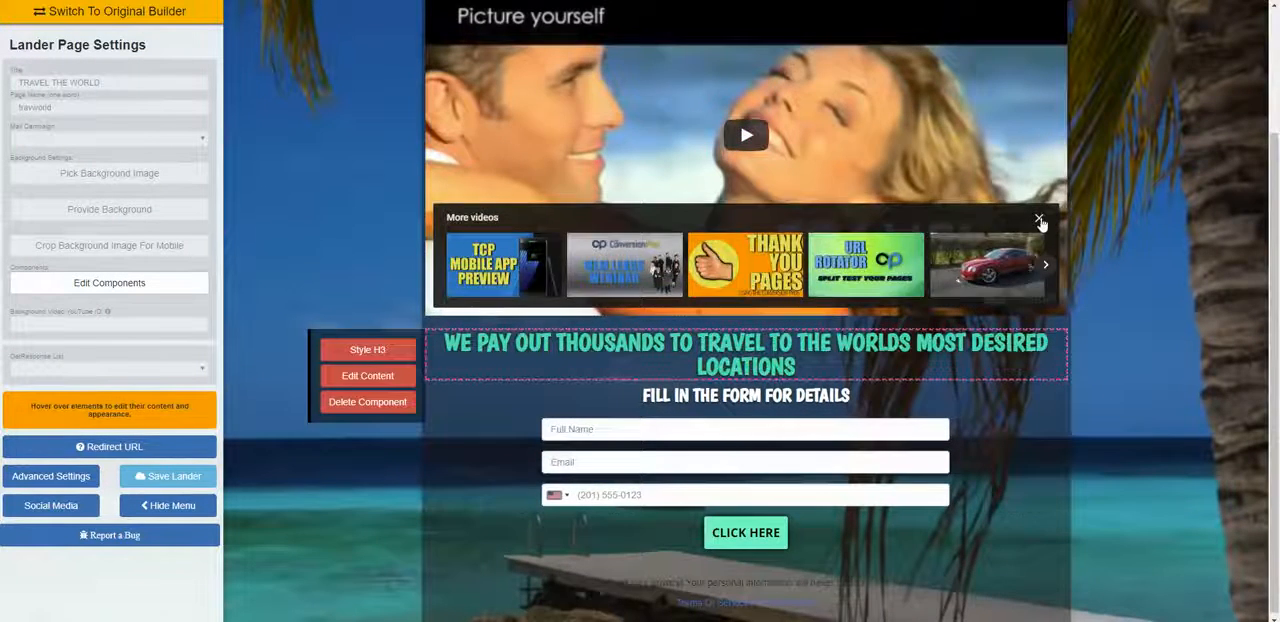
{"action": "scroll", "coordinate": [790, 195], "scroll_direction": "up", "scroll_amount": 3}
{"action": "scroll", "coordinate": [738, 210], "scroll_direction": "down", "scroll_amount": 3}
{"action": "mouse_move", "coordinate": [657, 458]}
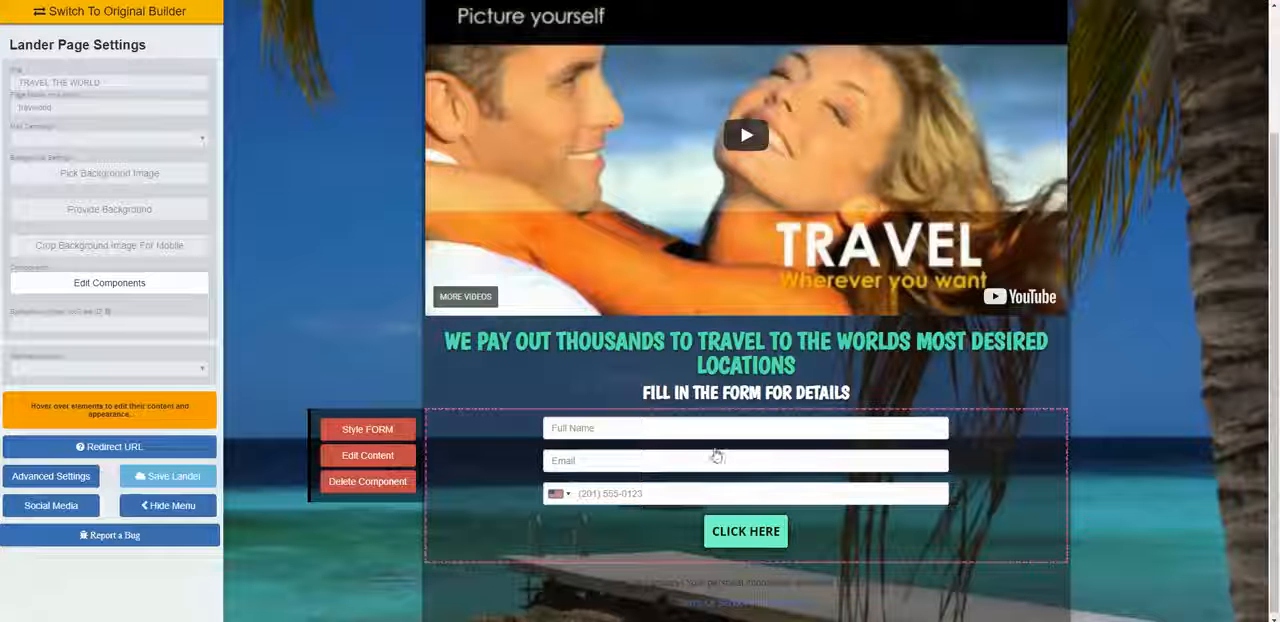
{"action": "left_click", "coordinate": [358, 453]}
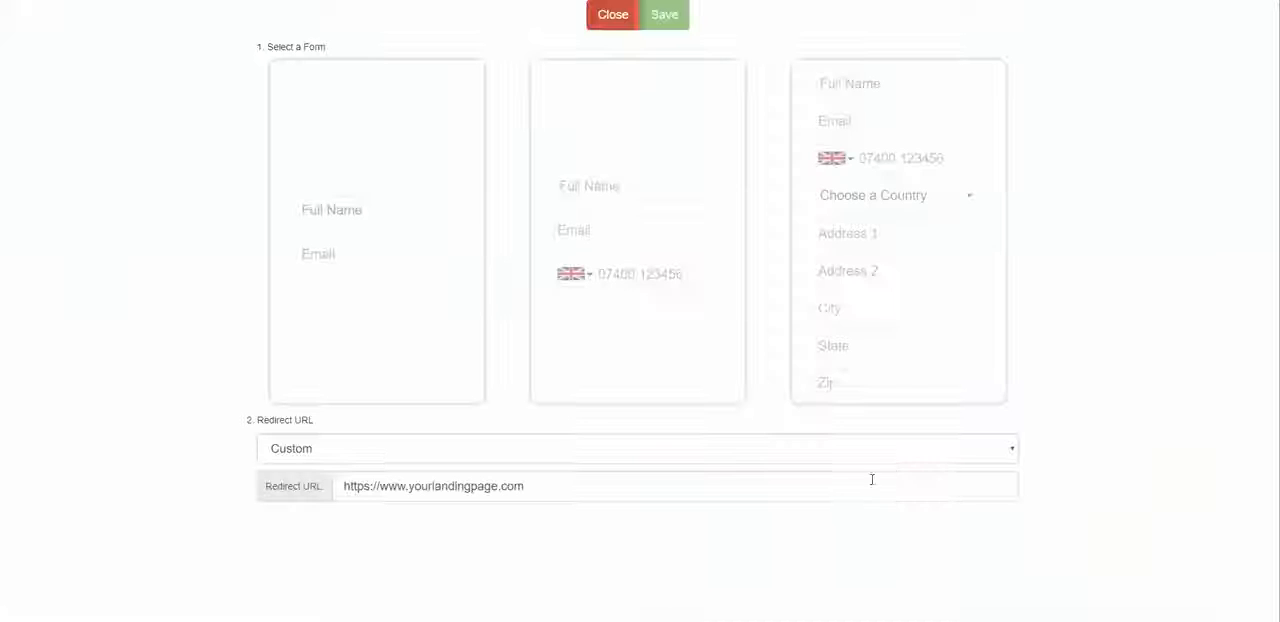
Step: Set the form's redirect to the existing landing page [WATCH THIS VIDEO ] WVWEB
{"action": "left_click", "coordinate": [511, 462]}
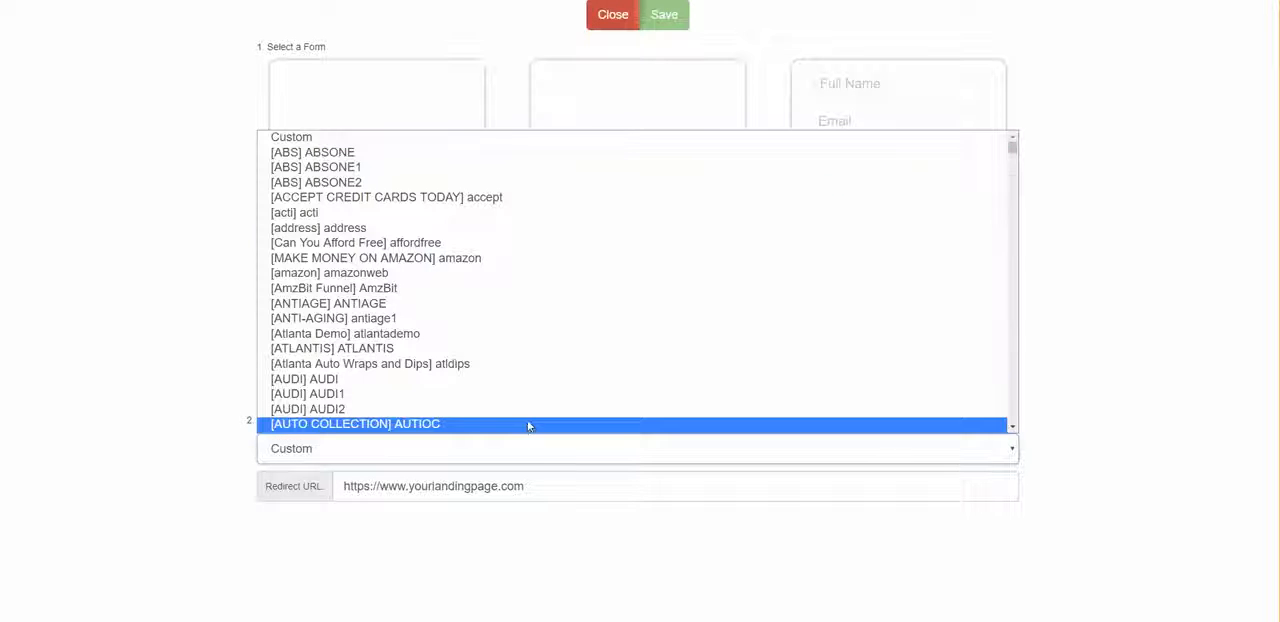
{"action": "scroll", "coordinate": [546, 380], "scroll_direction": "down", "scroll_amount": 10}
{"action": "scroll", "coordinate": [547, 379], "scroll_direction": "down", "scroll_amount": 20}
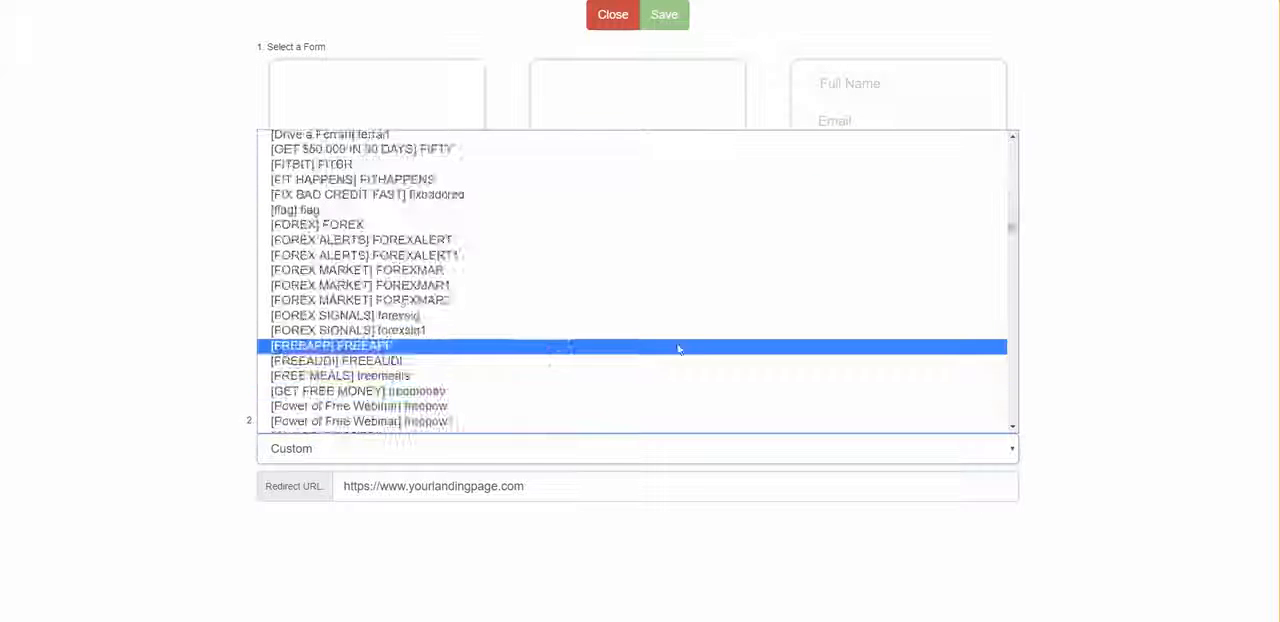
{"action": "scroll", "coordinate": [686, 360], "scroll_direction": "up", "scroll_amount": 3}
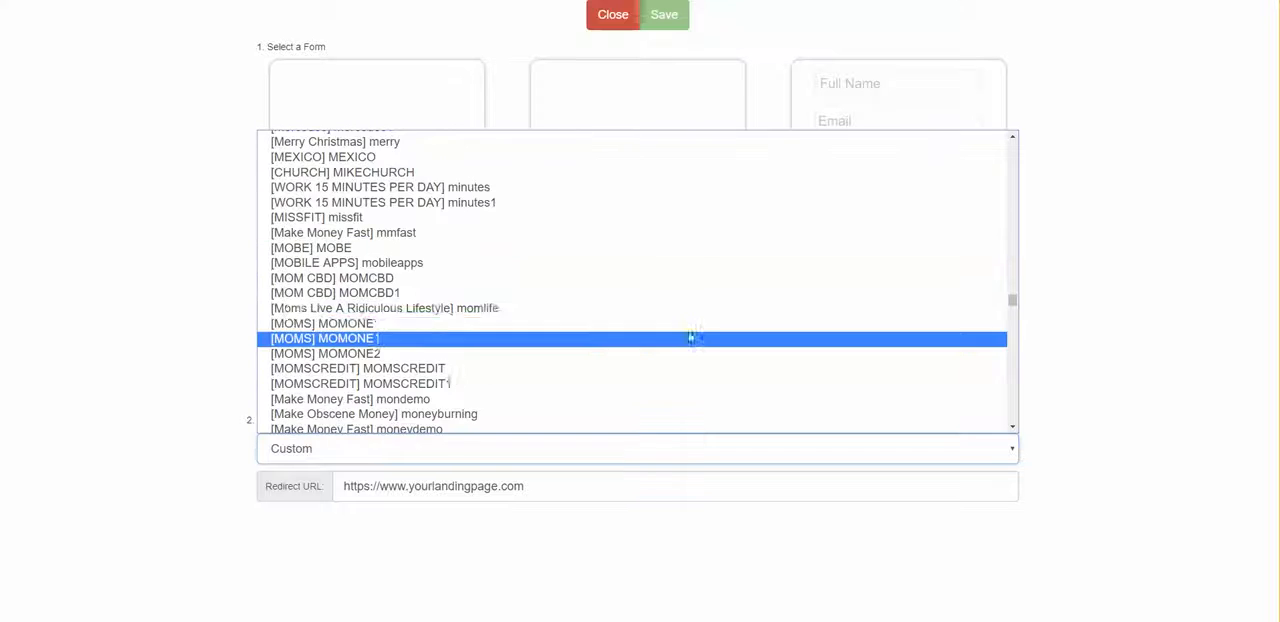
{"action": "scroll", "coordinate": [694, 320], "scroll_direction": "down", "scroll_amount": 6}
{"action": "scroll", "coordinate": [690, 330], "scroll_direction": "down", "scroll_amount": 20}
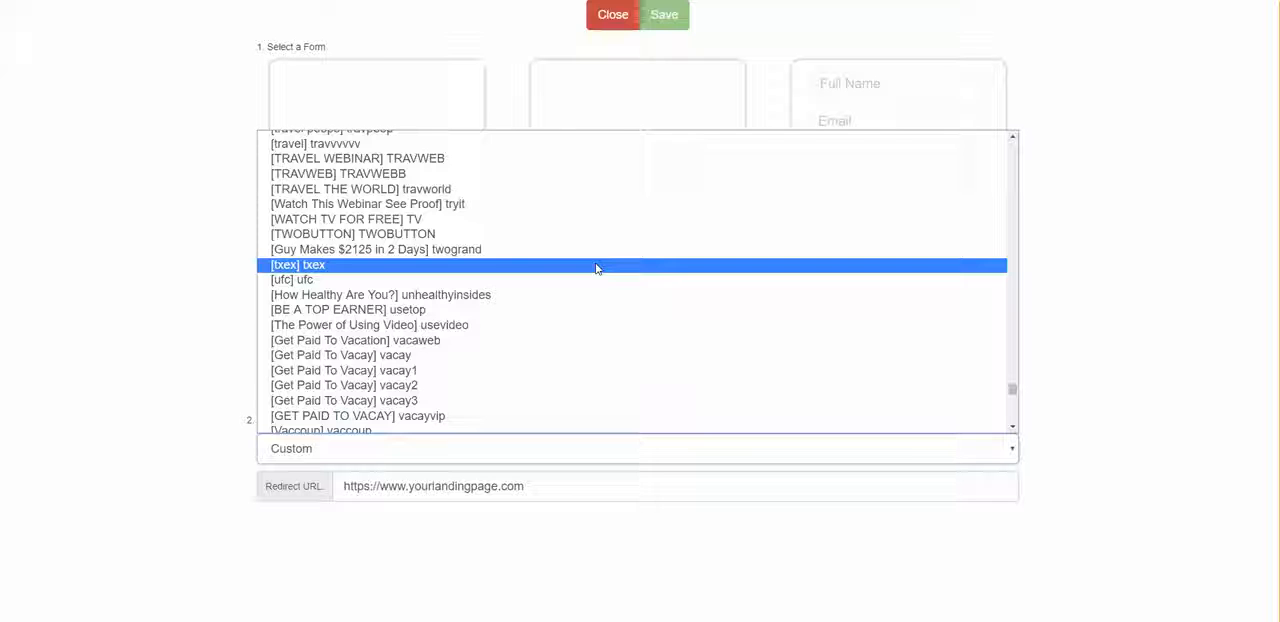
{"action": "scroll", "coordinate": [595, 274], "scroll_direction": "up", "scroll_amount": 3}
{"action": "scroll", "coordinate": [595, 274], "scroll_direction": "down", "scroll_amount": 10}
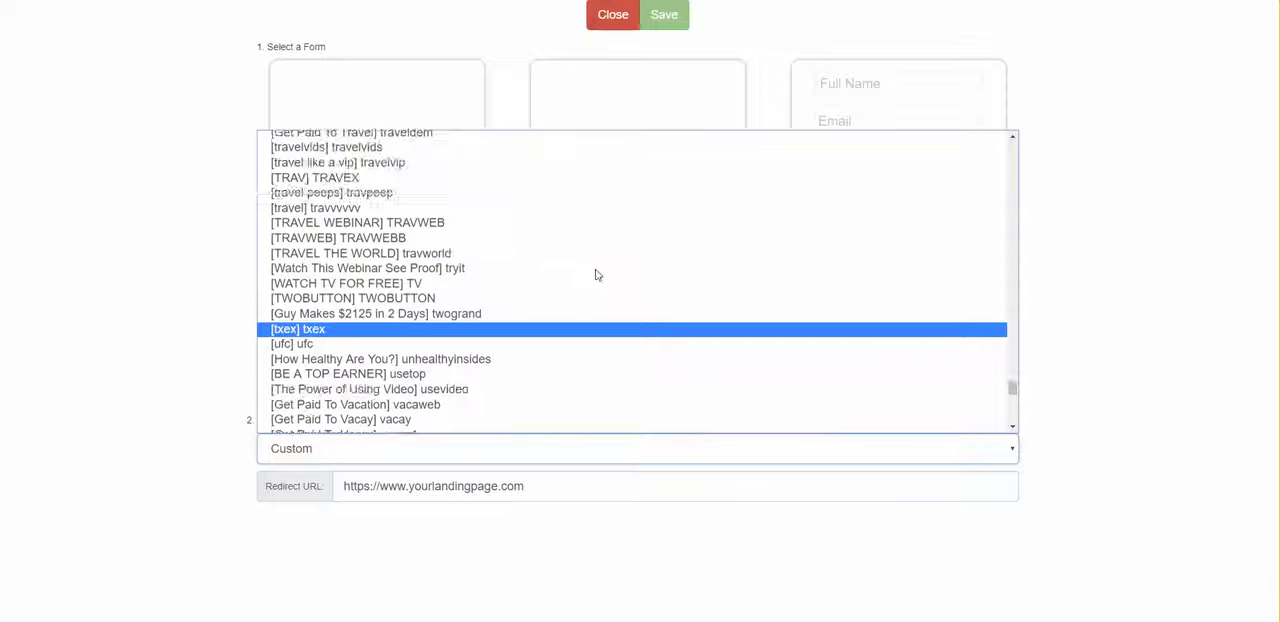
{"action": "scroll", "coordinate": [595, 274], "scroll_direction": "down", "scroll_amount": 1}
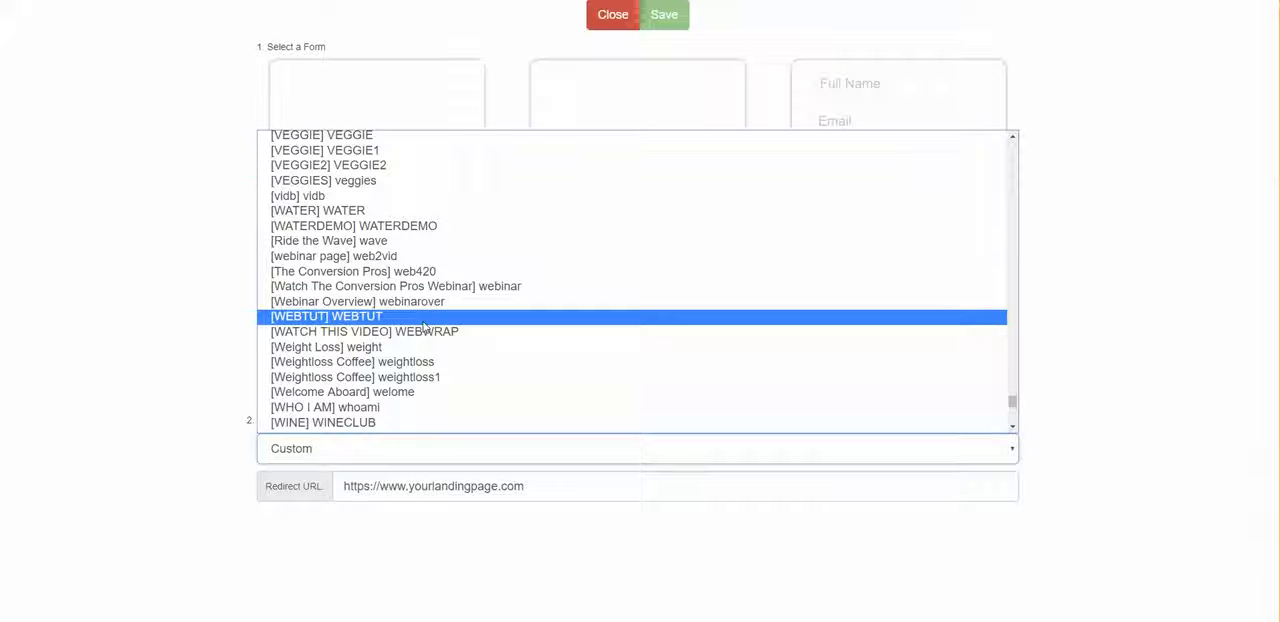
{"action": "scroll", "coordinate": [423, 326], "scroll_direction": "down", "scroll_amount": 3}
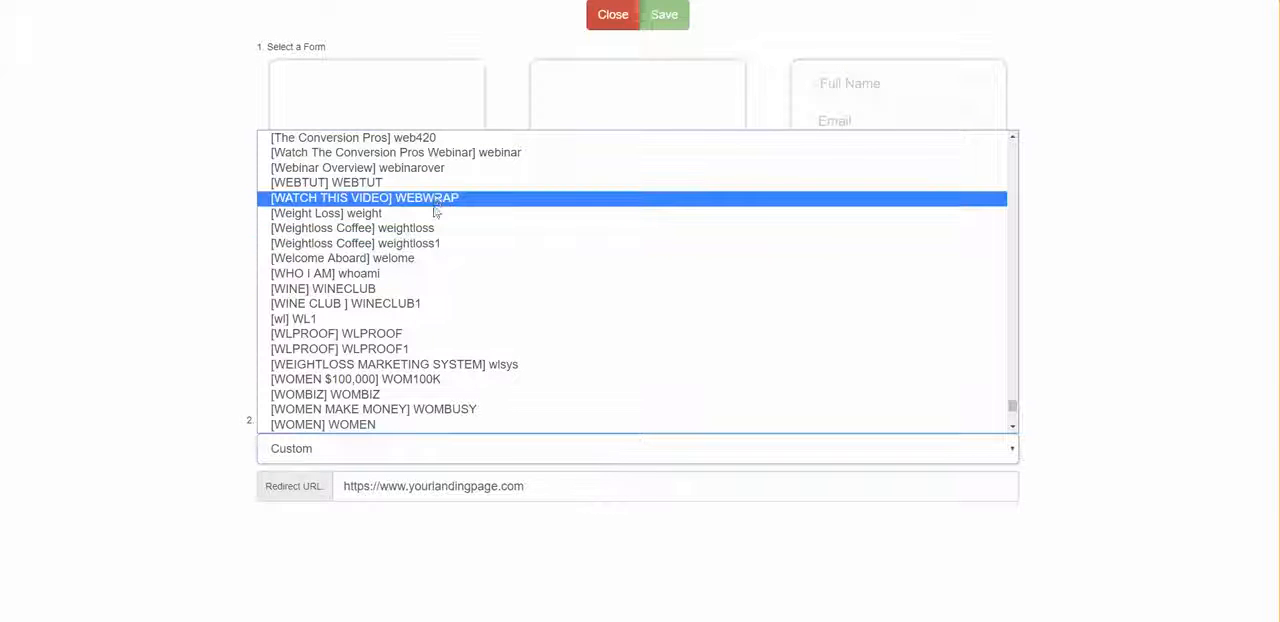
{"action": "scroll", "coordinate": [435, 211], "scroll_direction": "down", "scroll_amount": 3}
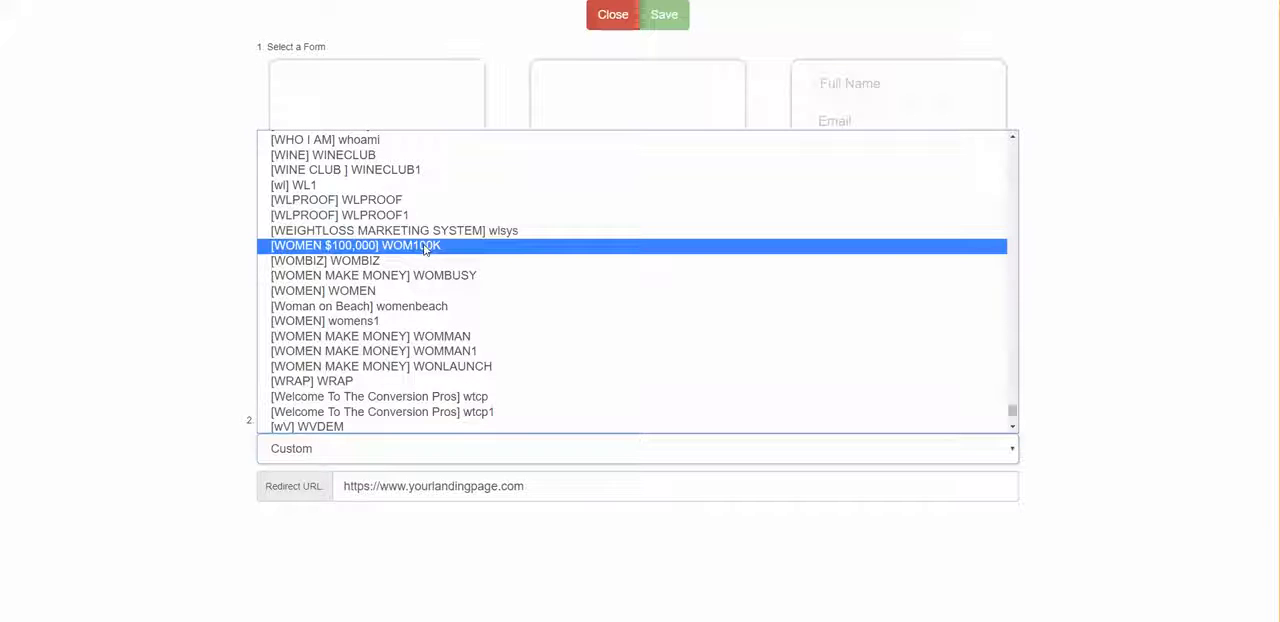
{"action": "scroll", "coordinate": [424, 249], "scroll_direction": "down", "scroll_amount": 3}
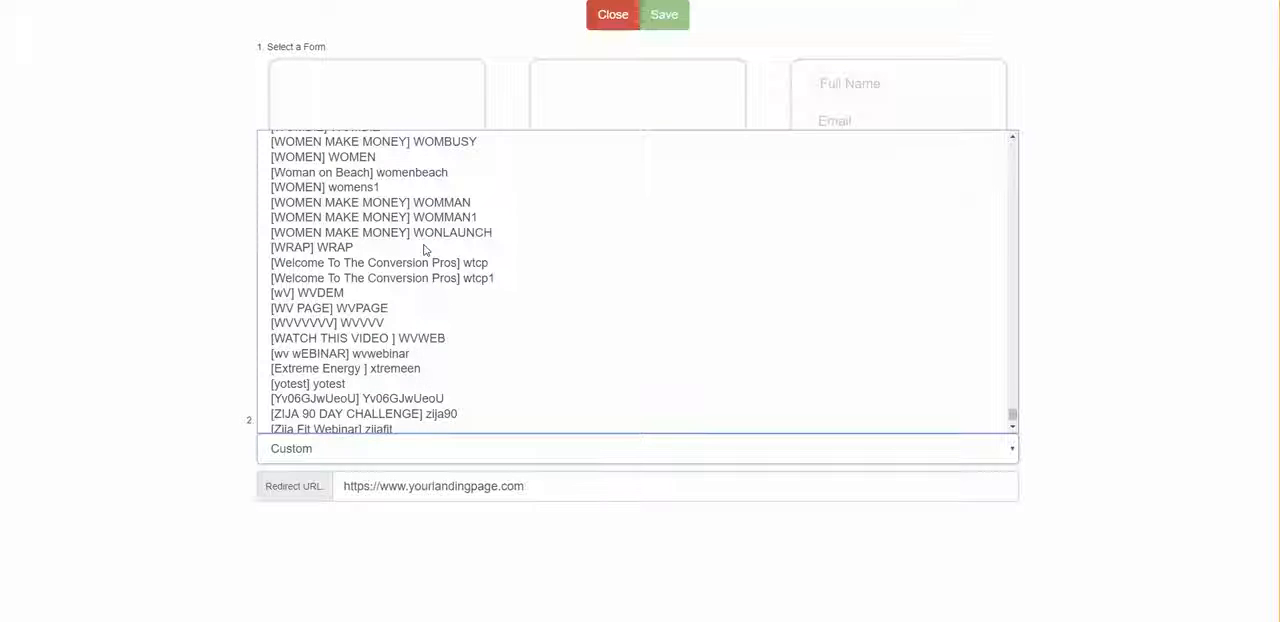
{"action": "scroll", "coordinate": [424, 249], "scroll_direction": "down", "scroll_amount": 1}
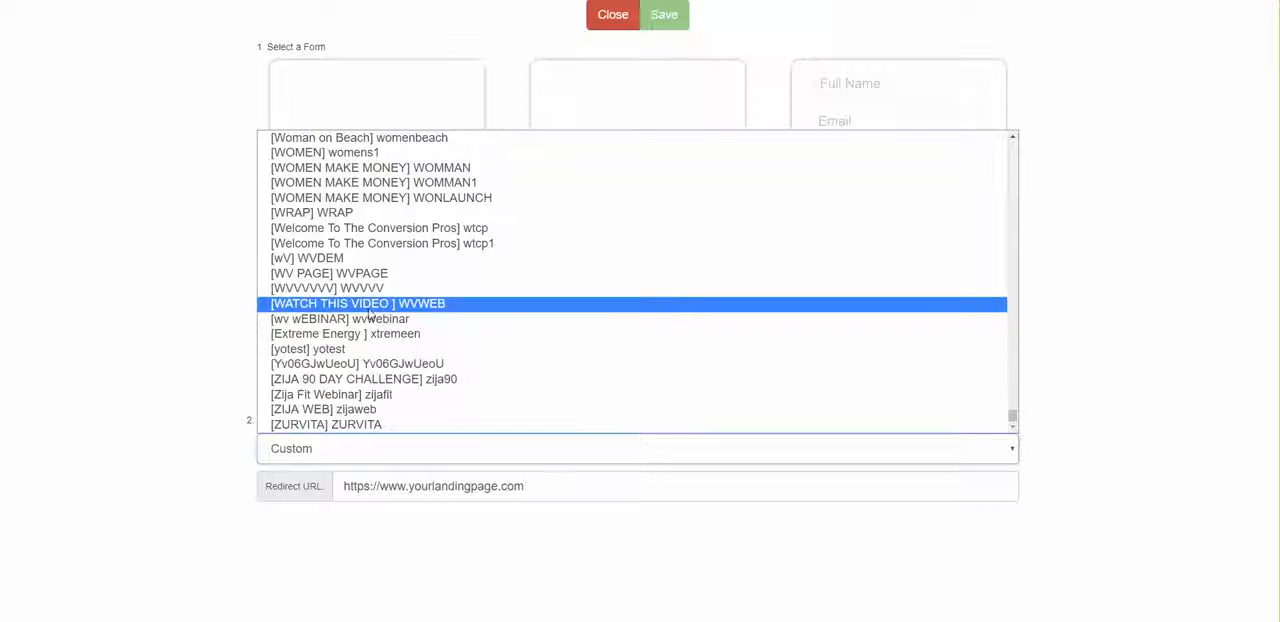
{"action": "left_click", "coordinate": [420, 304]}
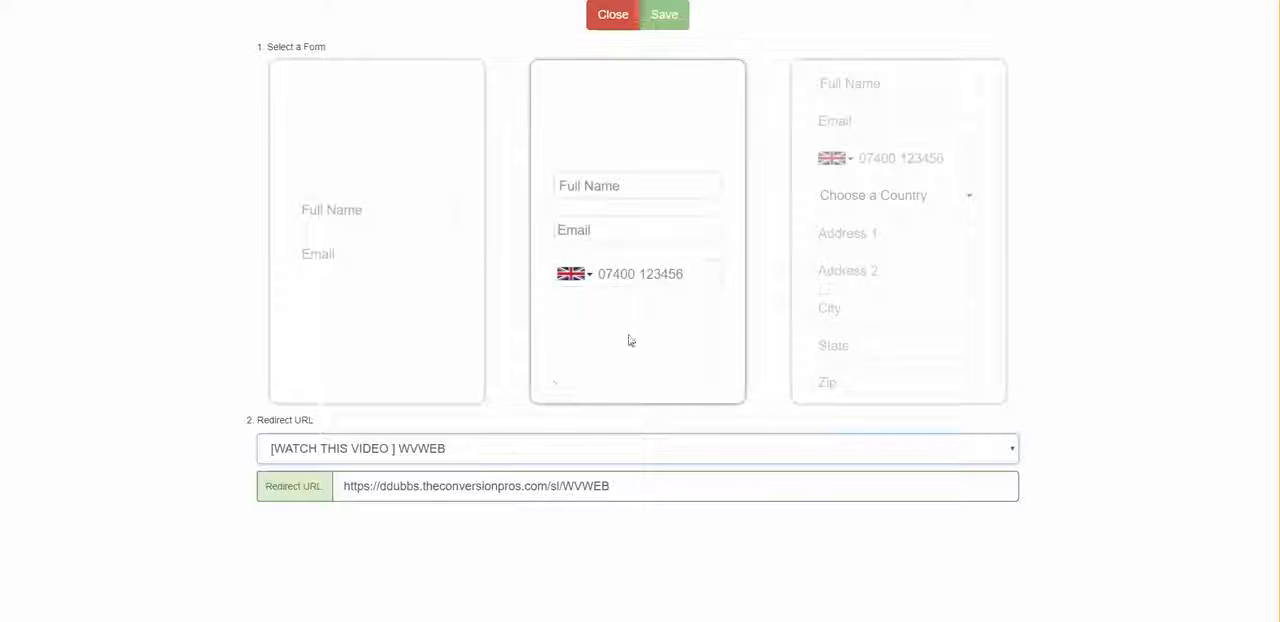
Step: Choose the form layout with full name, email and phone fields, and save the form settings
{"action": "left_click", "coordinate": [366, 486]}
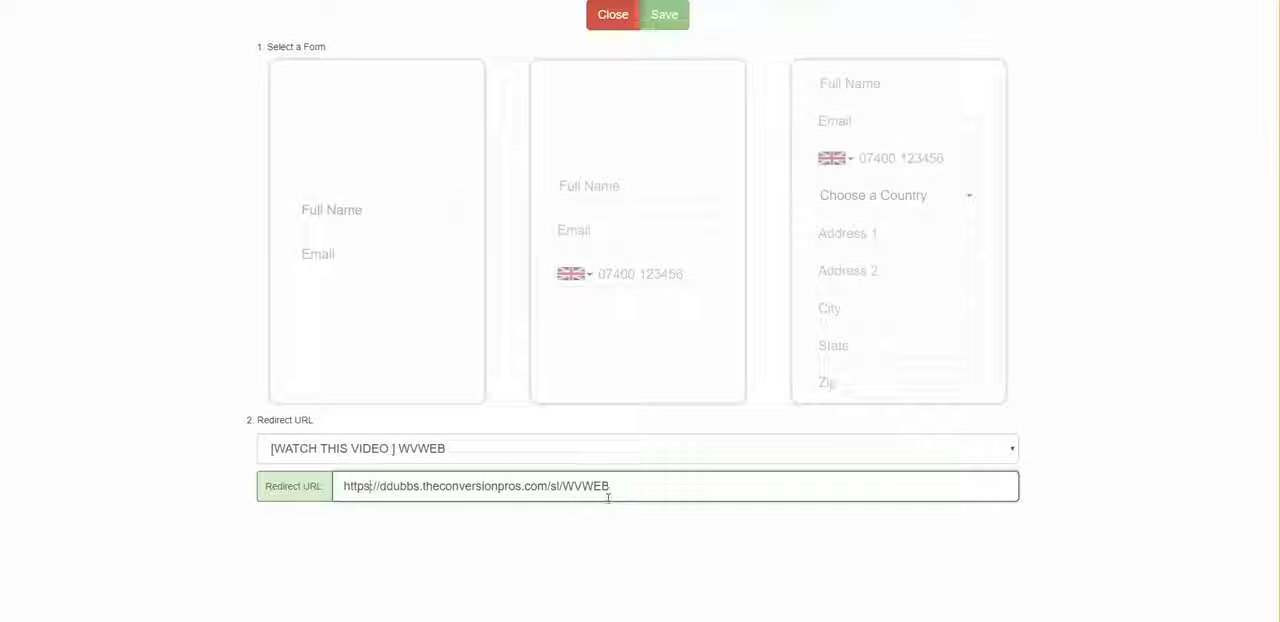
{"action": "left_click", "coordinate": [465, 290]}
{"action": "left_click", "coordinate": [724, 196]}
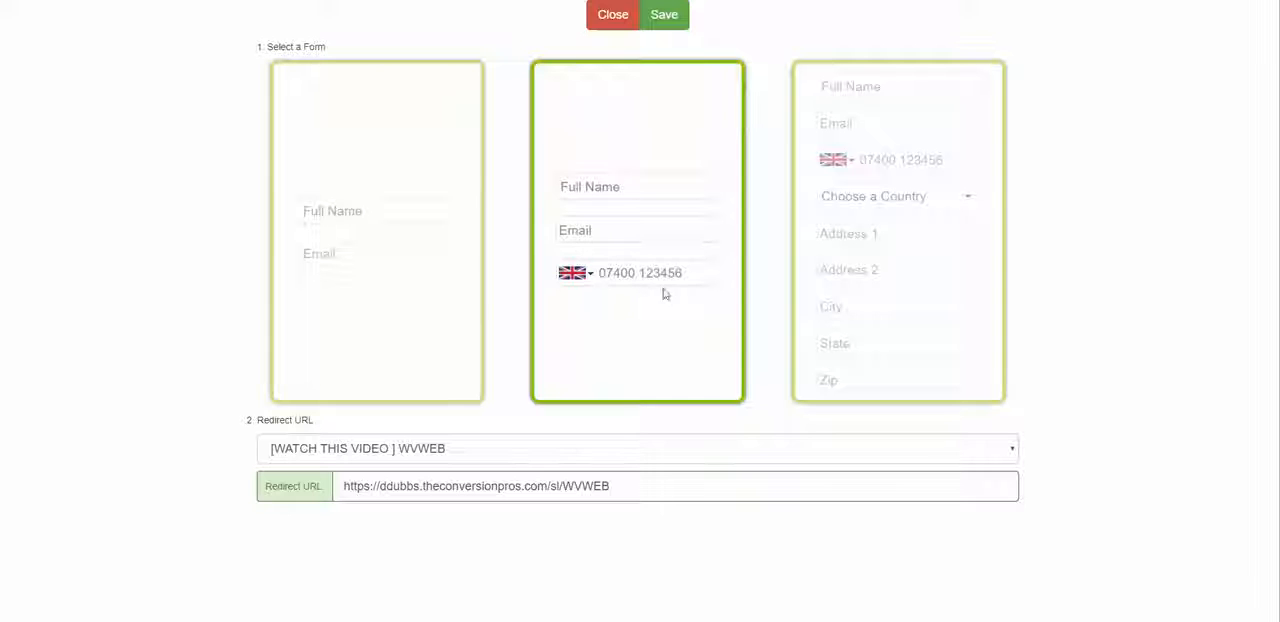
{"action": "left_click", "coordinate": [670, 20]}
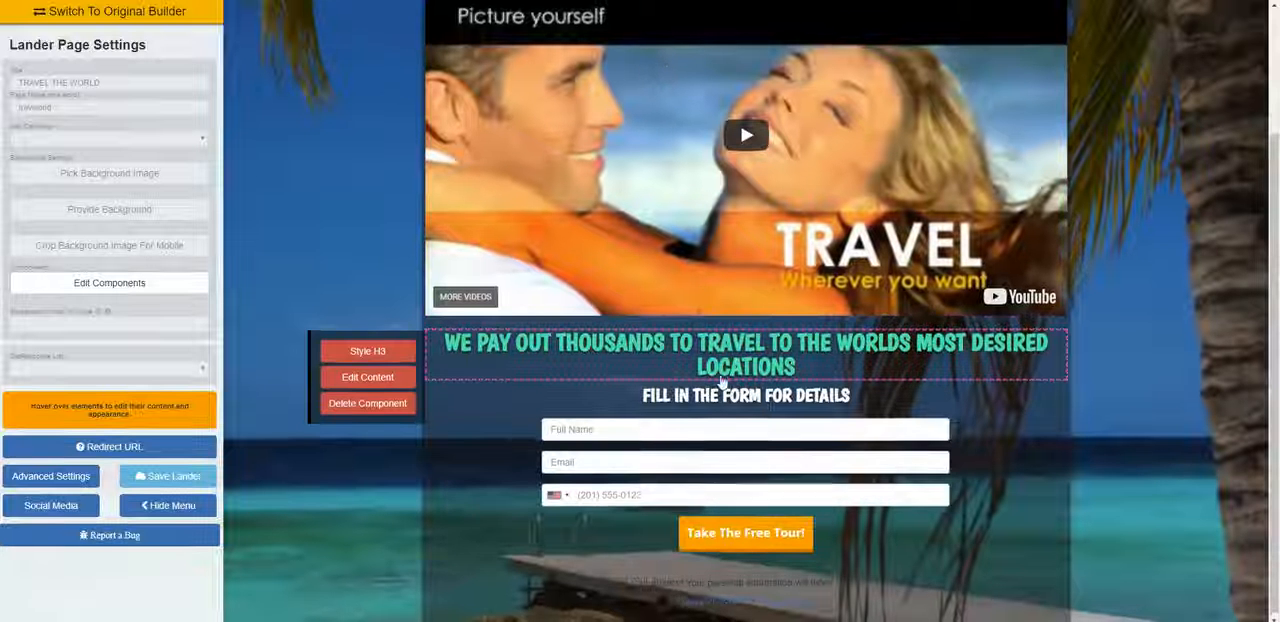
Step: Replace the text of the form's submit button with "CLICK HERE"
{"action": "mouse_move", "coordinate": [748, 538]}
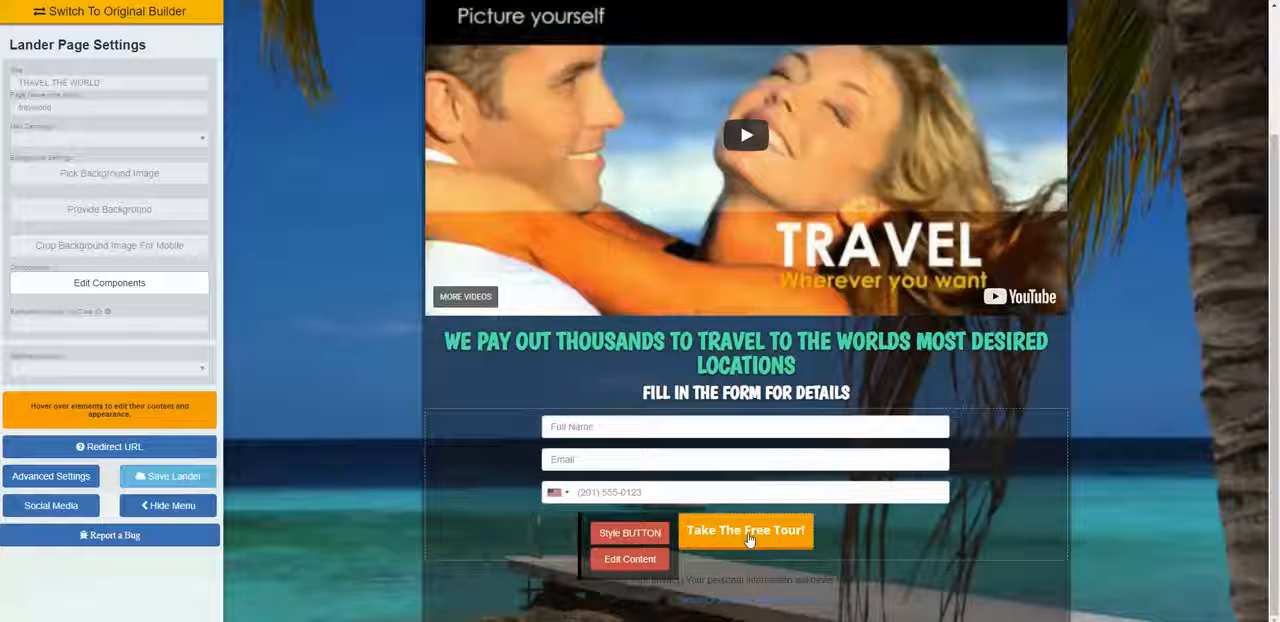
{"action": "left_click", "coordinate": [649, 560]}
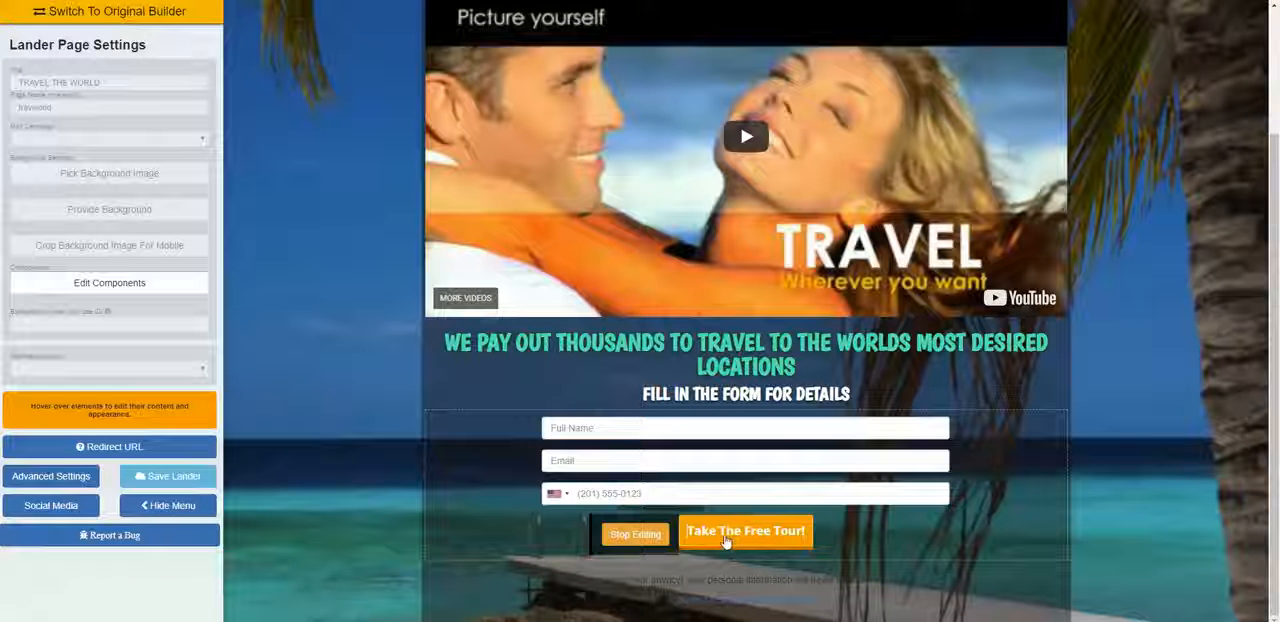
{"action": "key", "text": "Delete"}
{"action": "key", "text": "Delete"}
{"action": "key", "text": "Delete"}
{"action": "key", "text": "Delete"}
{"action": "key", "text": "Delete"}
{"action": "key", "text": "Delete"}
{"action": "key", "text": "Delete"}
{"action": "key", "text": "Delete"}
{"action": "key", "text": "Delete"}
{"action": "key", "text": "Delete"}
{"action": "key", "text": "Delete"}
{"action": "key", "text": "Delete"}
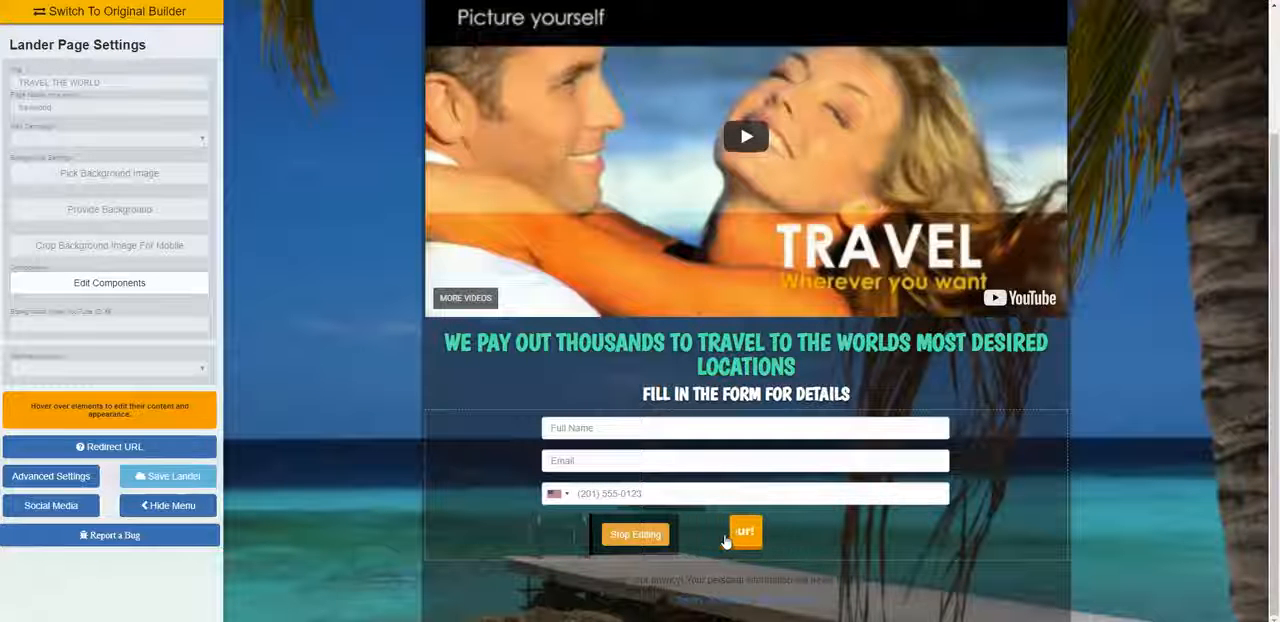
{"action": "key", "text": "Delete"}
{"action": "key", "text": "Delete"}
{"action": "key", "text": "Delete"}
{"action": "type", "text": "CLI"}
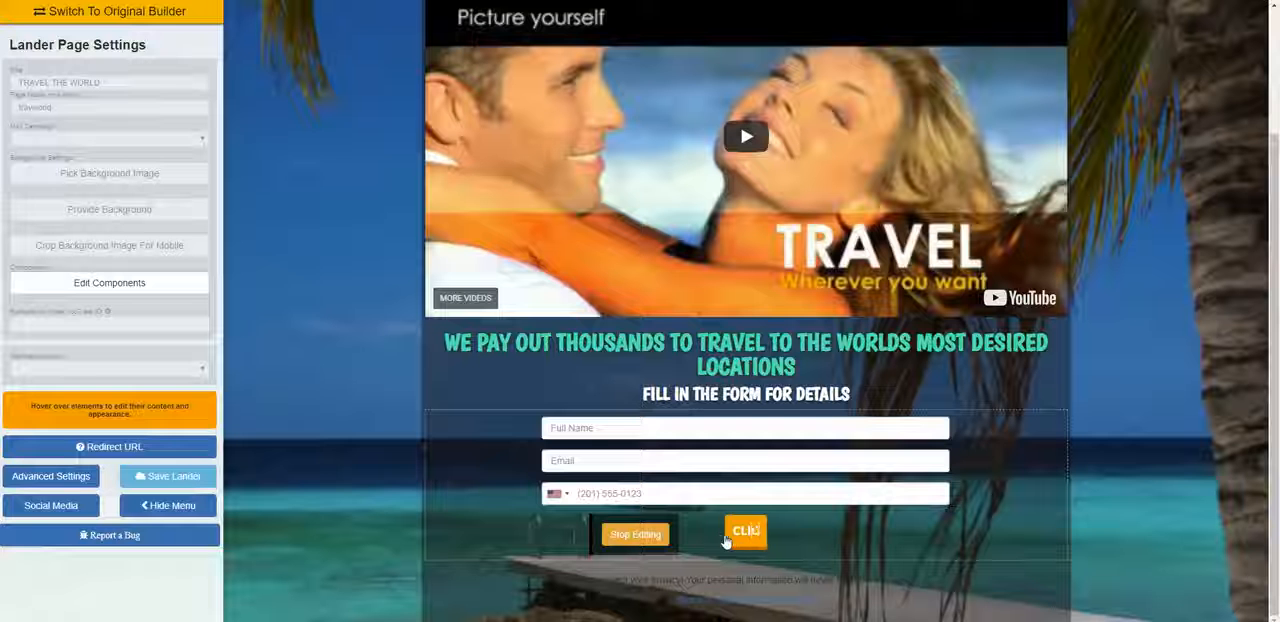
{"action": "type", "text": "CK HERE"}
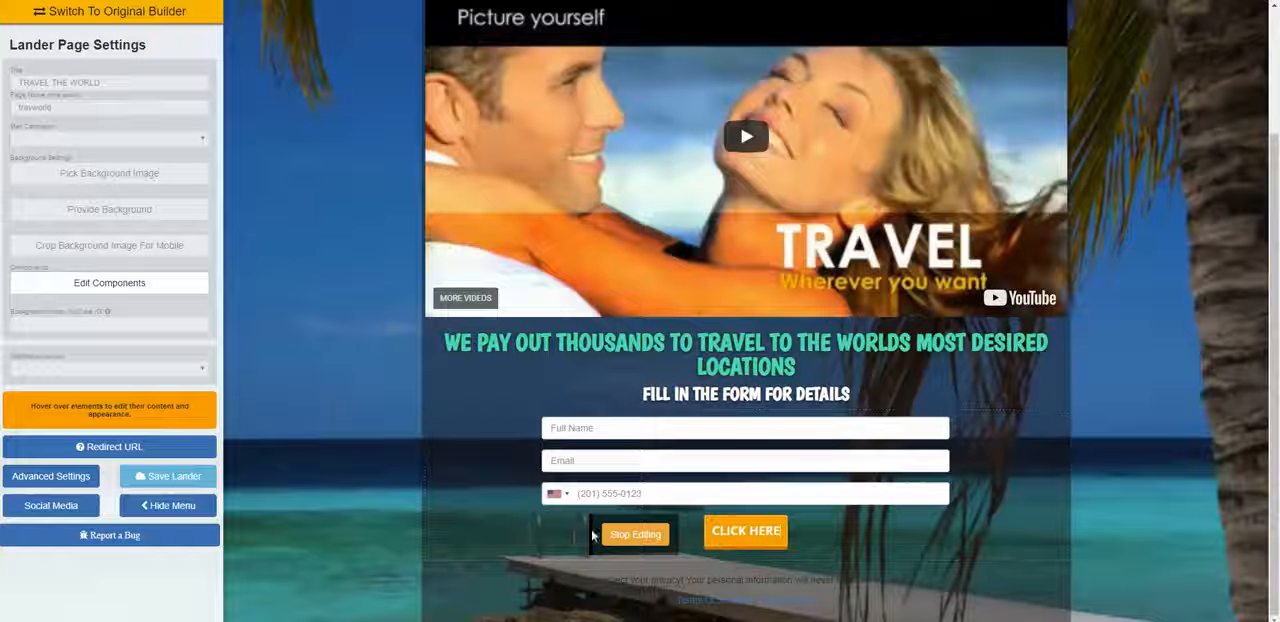
Step: Restyle the CLICK HERE button with a mint green background color
{"action": "left_click", "coordinate": [623, 559]}
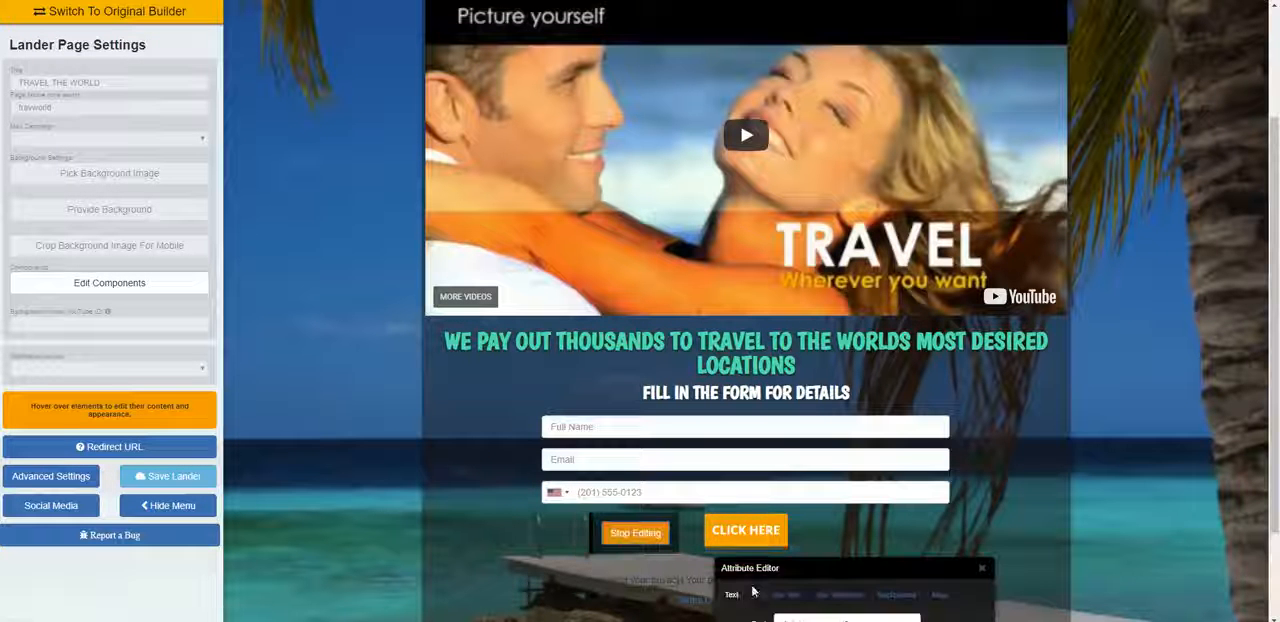
{"action": "left_click_drag", "start_coordinate": [815, 567], "coordinate": [565, 358]}
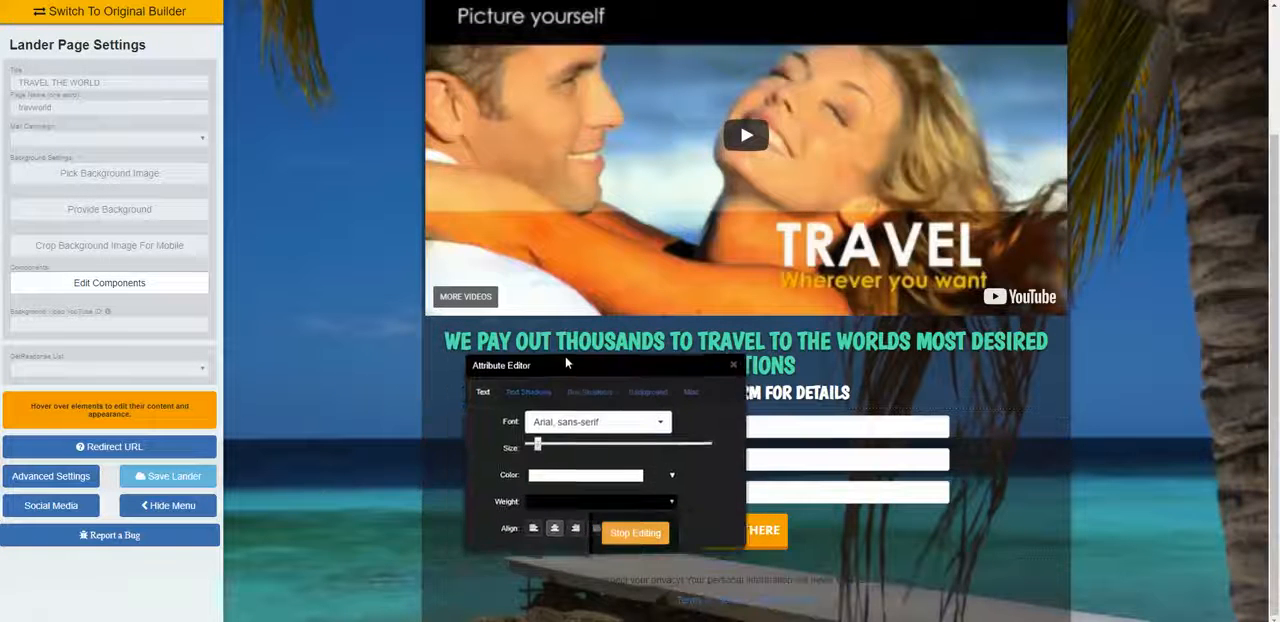
{"action": "left_click", "coordinate": [647, 391]}
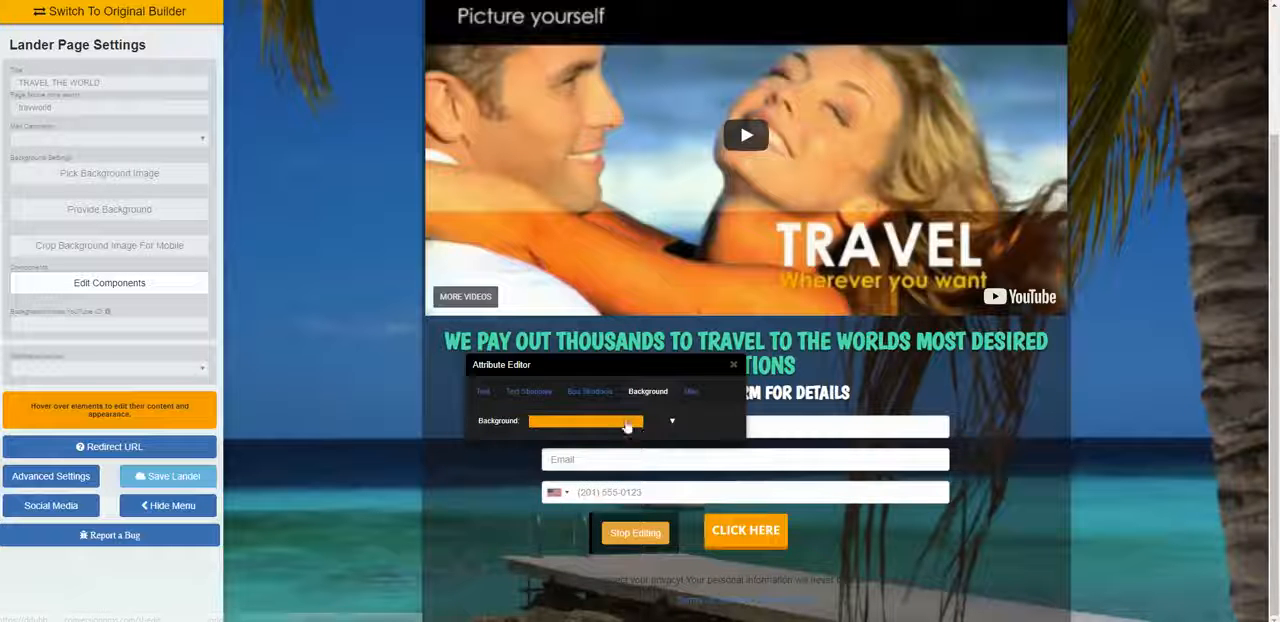
{"action": "left_click", "coordinate": [634, 421]}
{"action": "left_click_drag", "start_coordinate": [636, 453], "coordinate": [640, 493]}
{"action": "mouse_move", "coordinate": [640, 494]}
{"action": "left_mouse_down"}
{"action": "mouse_move", "coordinate": [640, 508]}
{"action": "mouse_move", "coordinate": [640, 472]}
{"action": "mouse_move", "coordinate": [641, 487]}
{"action": "left_mouse_up"}
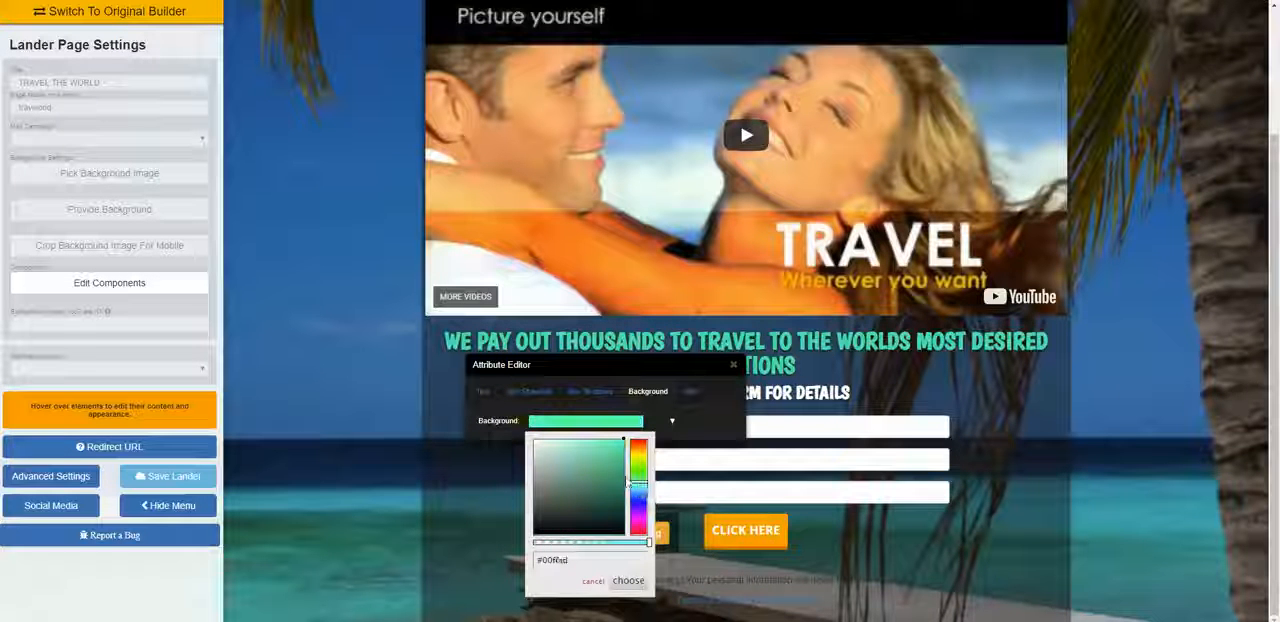
{"action": "left_click", "coordinate": [614, 581]}
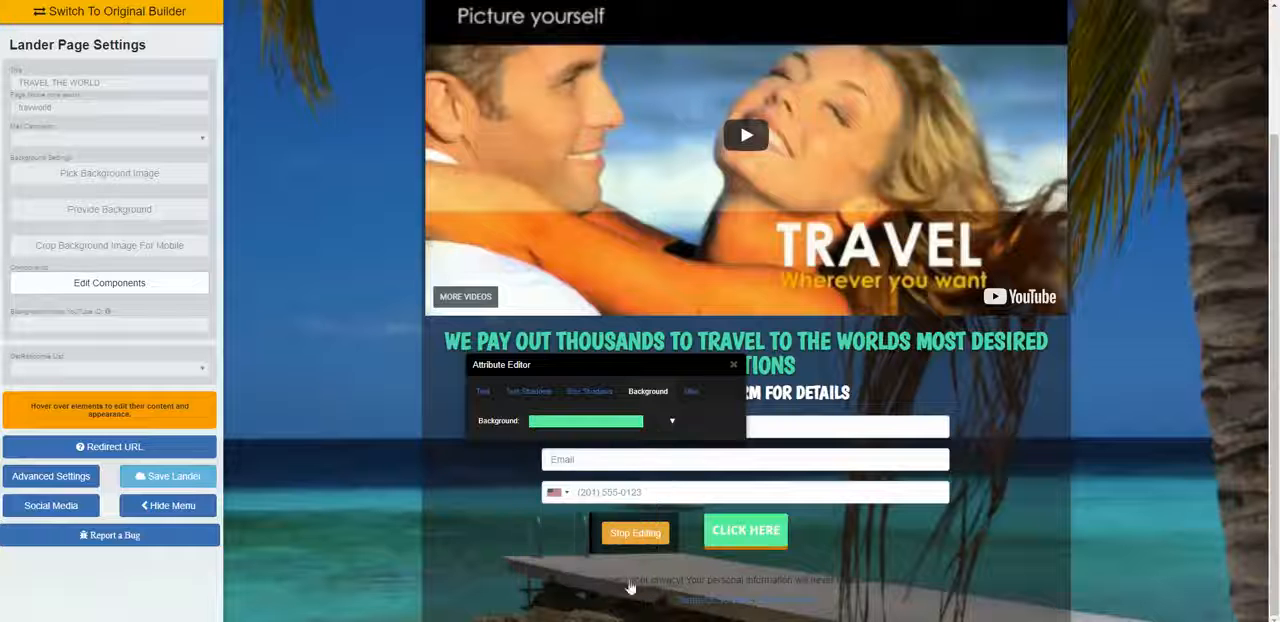
Step: Adjust the X offset of the button's box shadow to the middle of its range and save the landing page
{"action": "left_click", "coordinate": [589, 391]}
{"action": "left_click_drag", "start_coordinate": [707, 420], "coordinate": [619, 428]}
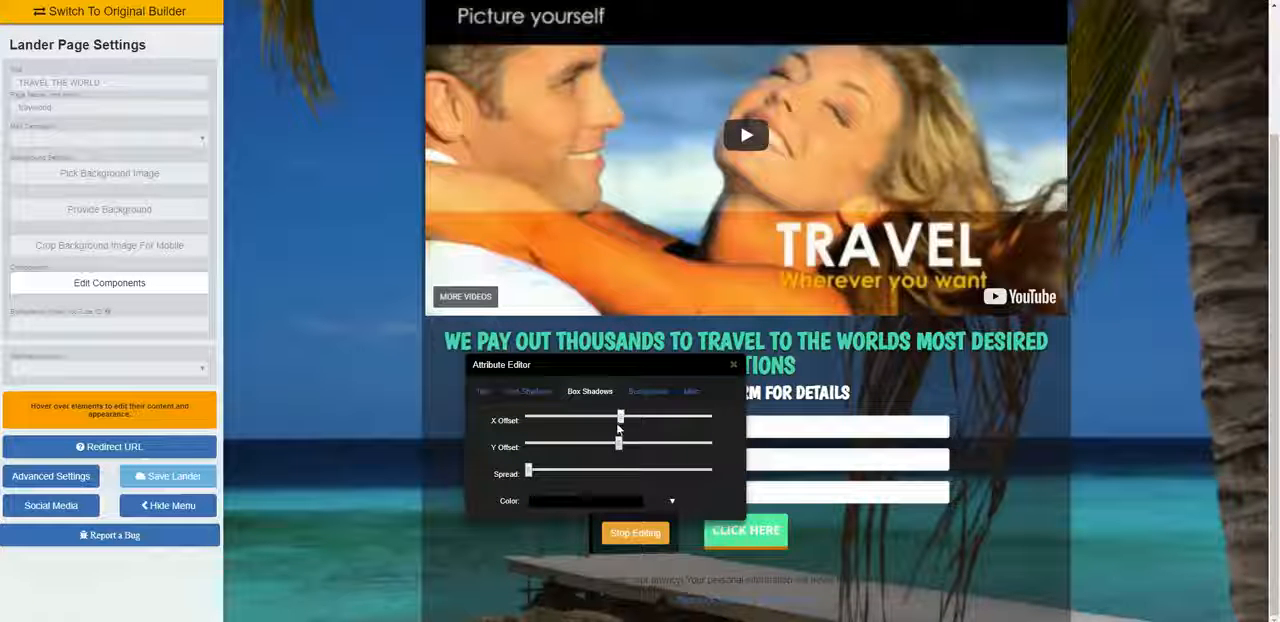
{"action": "left_click", "coordinate": [733, 367]}
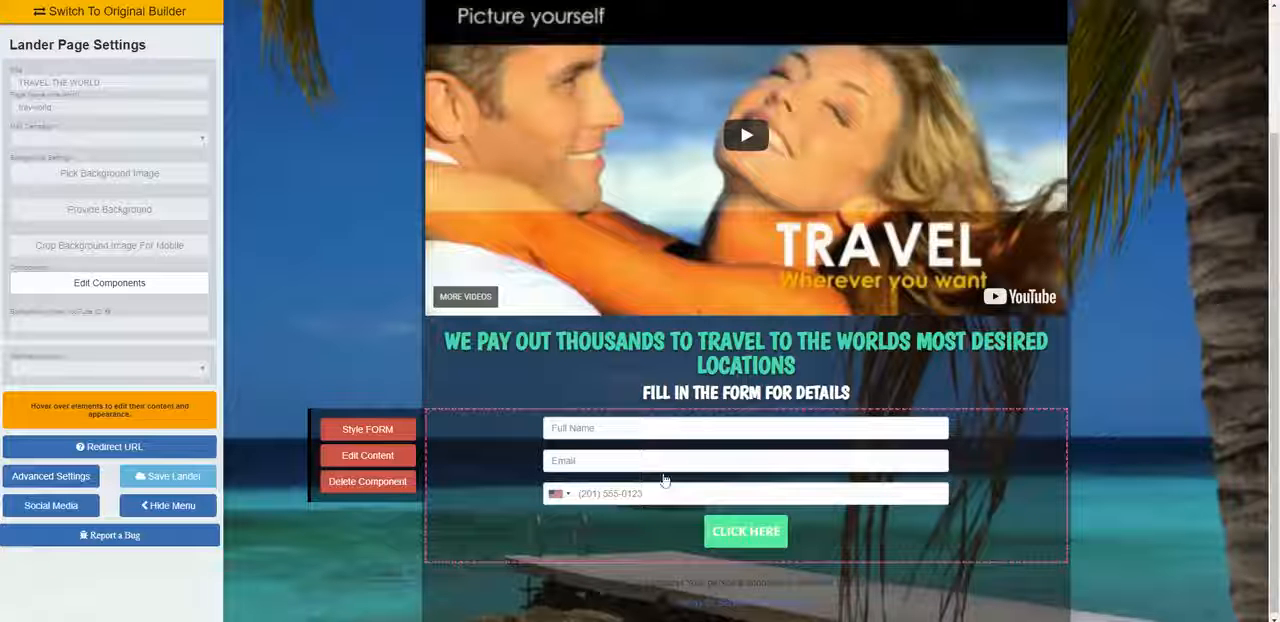
{"action": "left_click", "coordinate": [172, 479]}
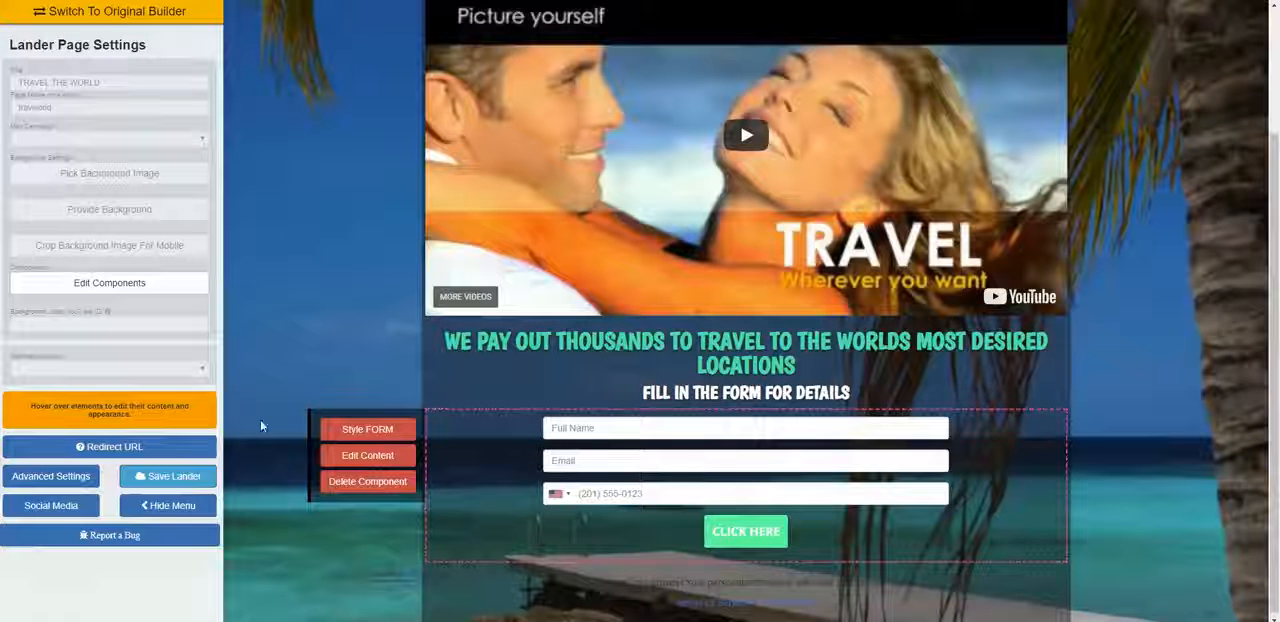
Step: Check the form's redirect URL in its content settings and reapply the full name, email and phone layout
{"action": "left_click", "coordinate": [358, 457]}
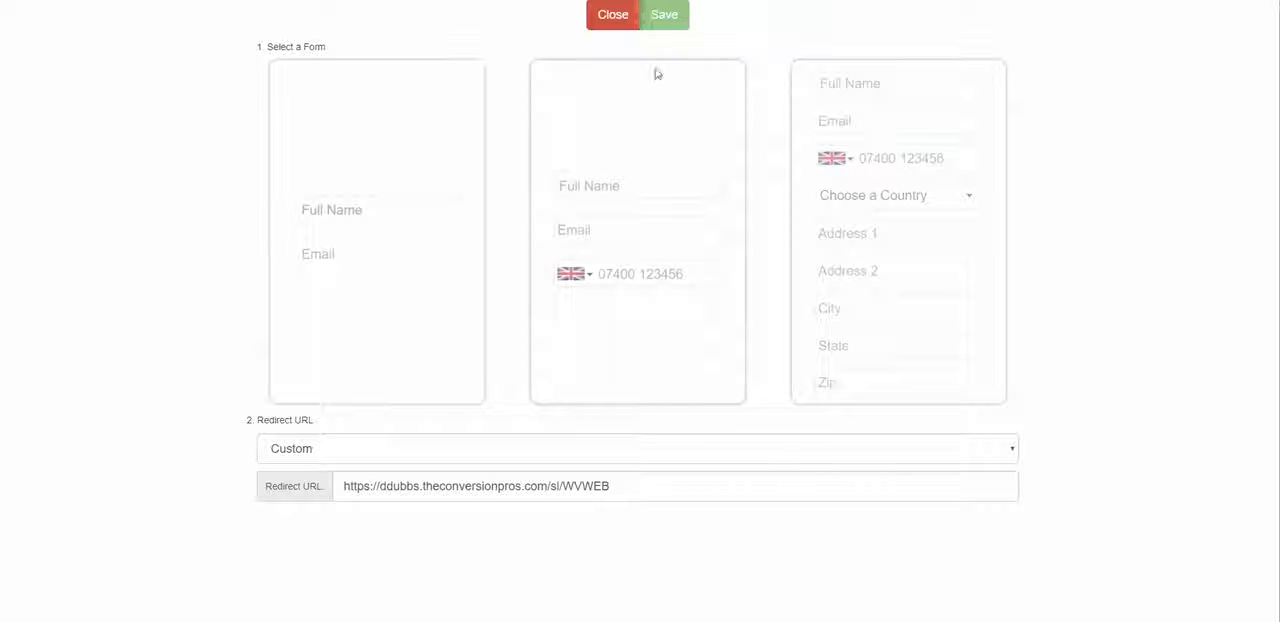
{"action": "left_click", "coordinate": [608, 203]}
{"action": "left_click", "coordinate": [651, 21]}
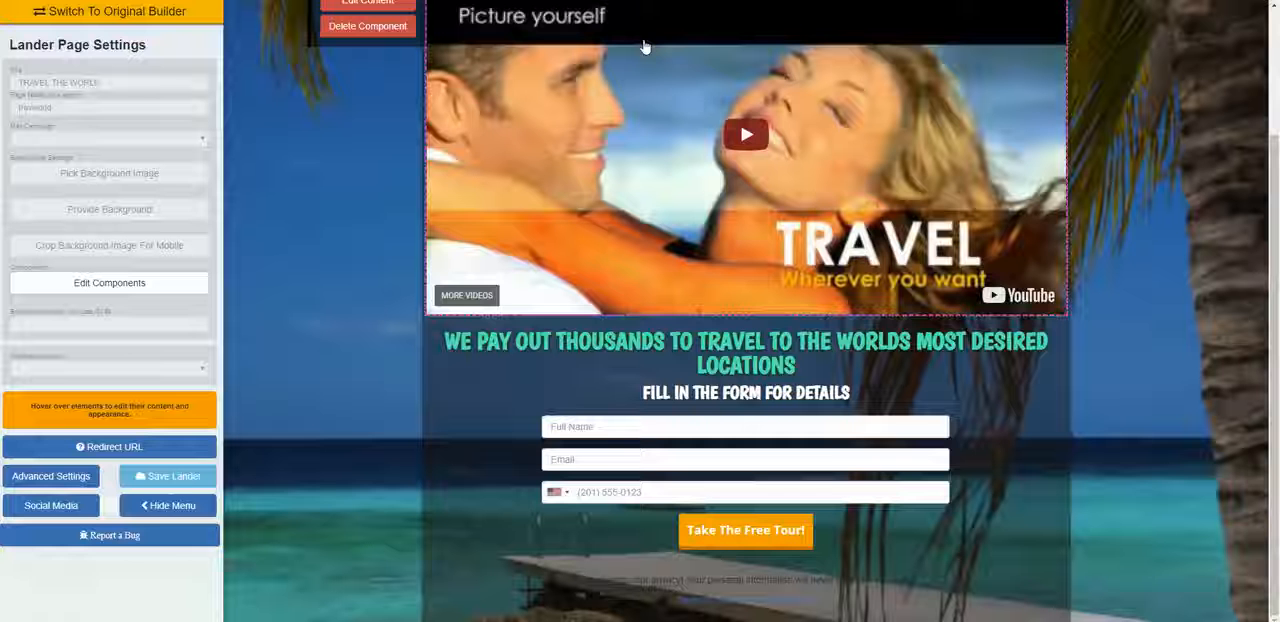
Step: Leave the travworld page, open the CRUISE landing page for editing and bring up its form's content settings
{"action": "left_click", "coordinate": [365, 1]}
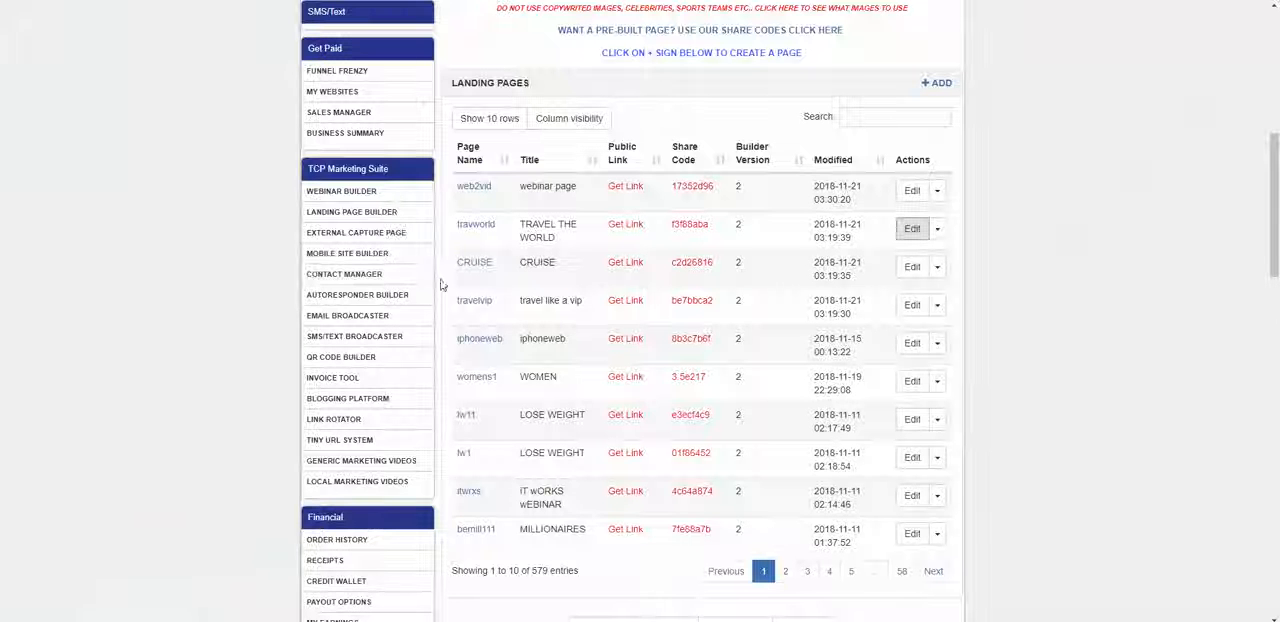
{"action": "left_click", "coordinate": [914, 268]}
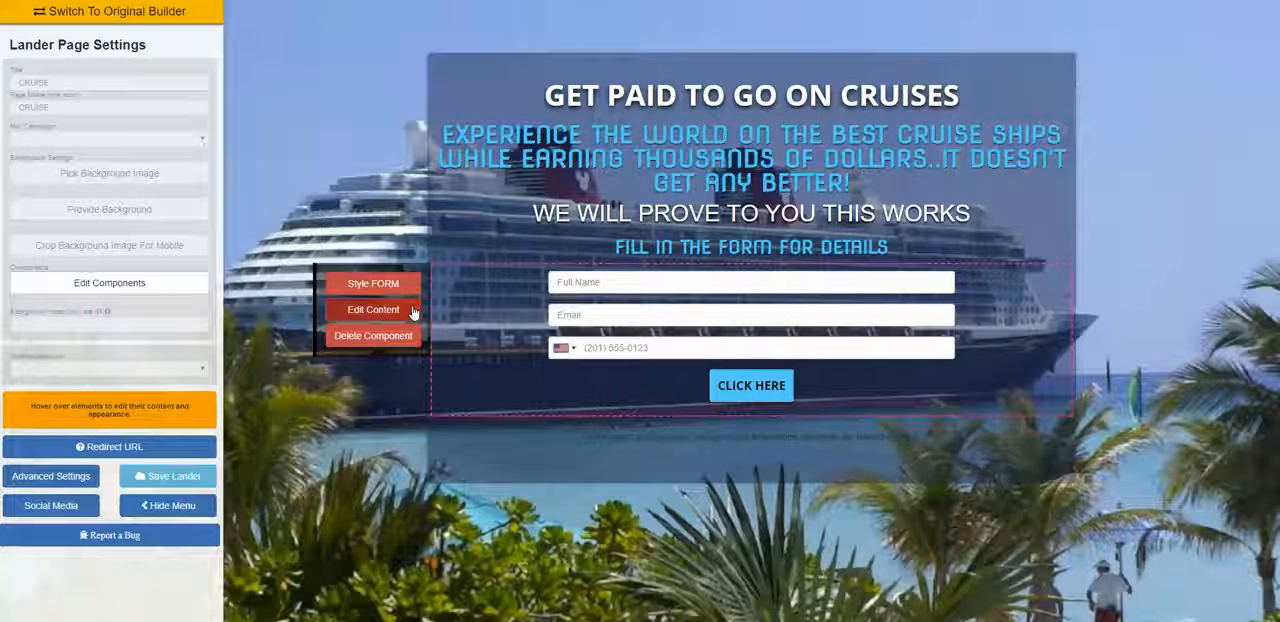
{"action": "left_click", "coordinate": [372, 310]}
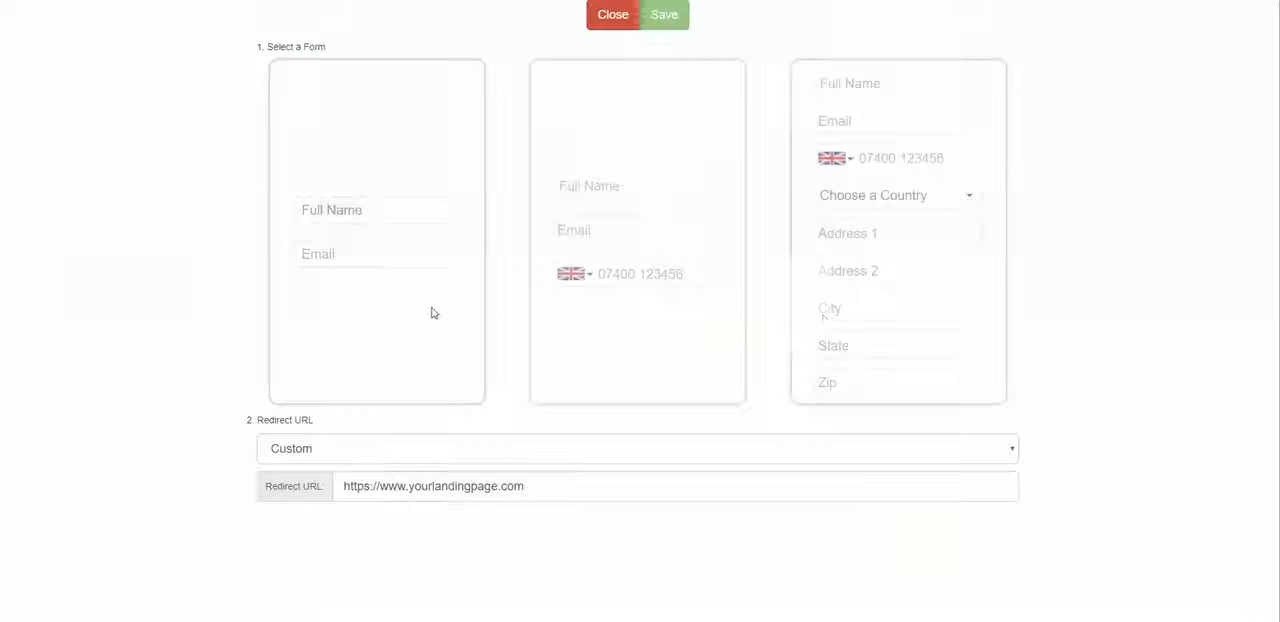
Step: Redirect the CRUISE page's form to the landing page [WATCH THIS VIDEO ] WVWEB
{"action": "left_click", "coordinate": [558, 450]}
{"action": "scroll", "coordinate": [600, 365], "scroll_direction": "down", "scroll_amount": 15}
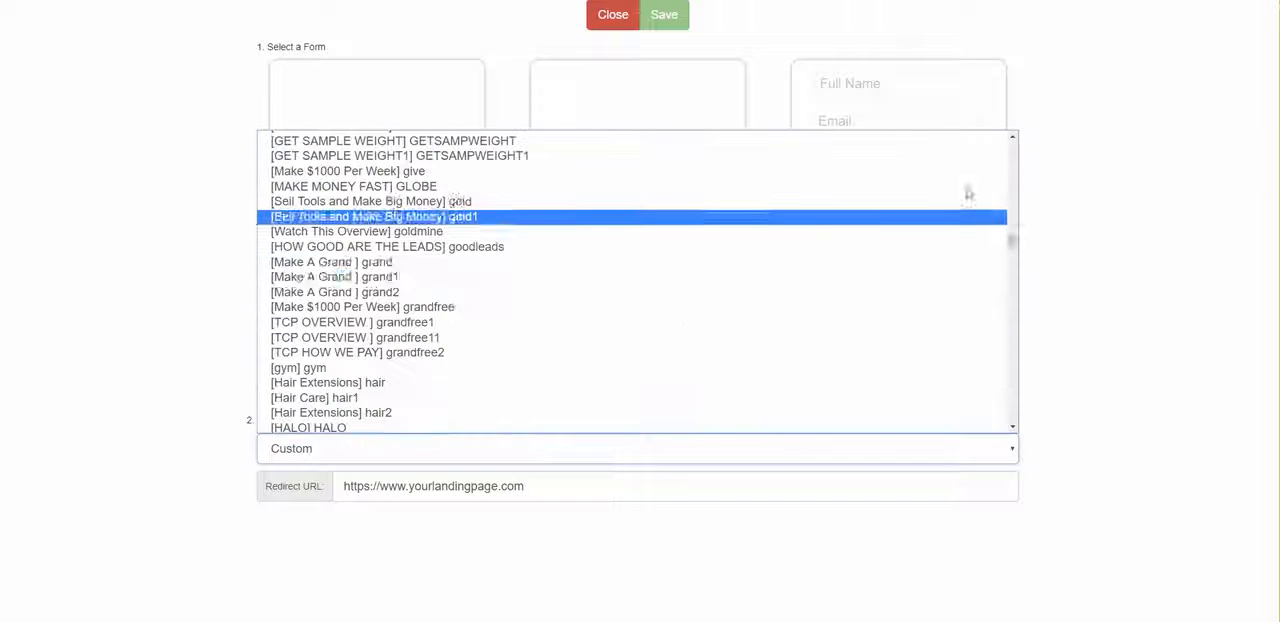
{"action": "left_click", "coordinate": [1012, 284]}
{"action": "left_click_drag", "start_coordinate": [1012, 284], "coordinate": [1014, 442]}
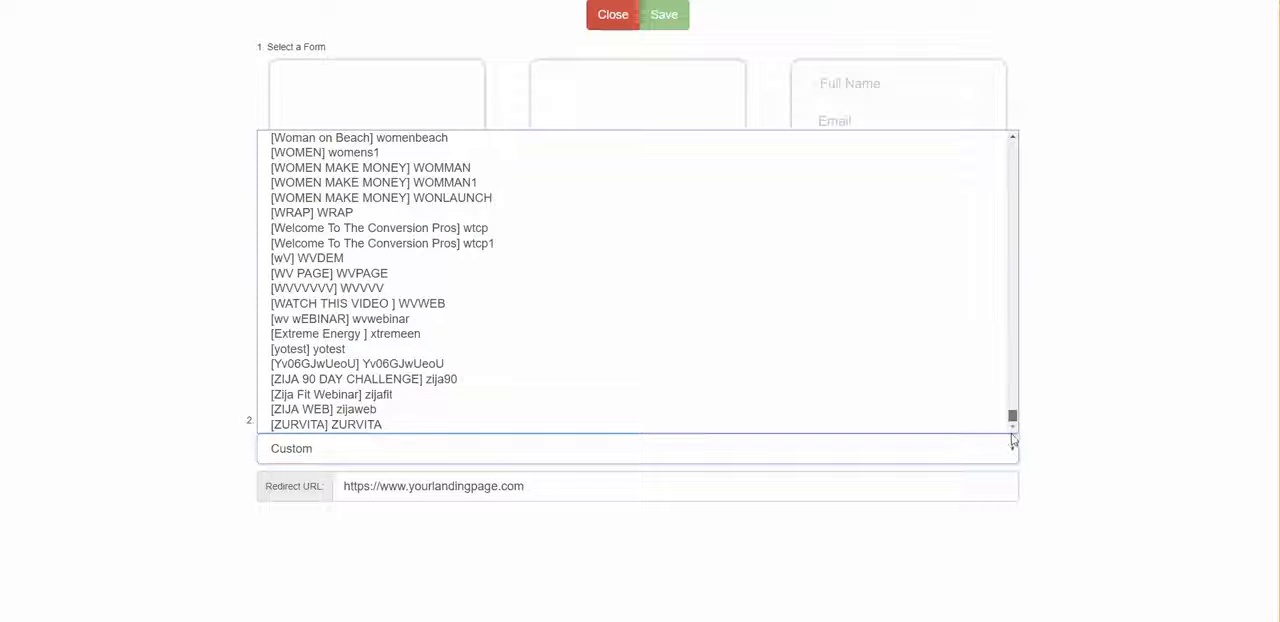
{"action": "left_click", "coordinate": [474, 305]}
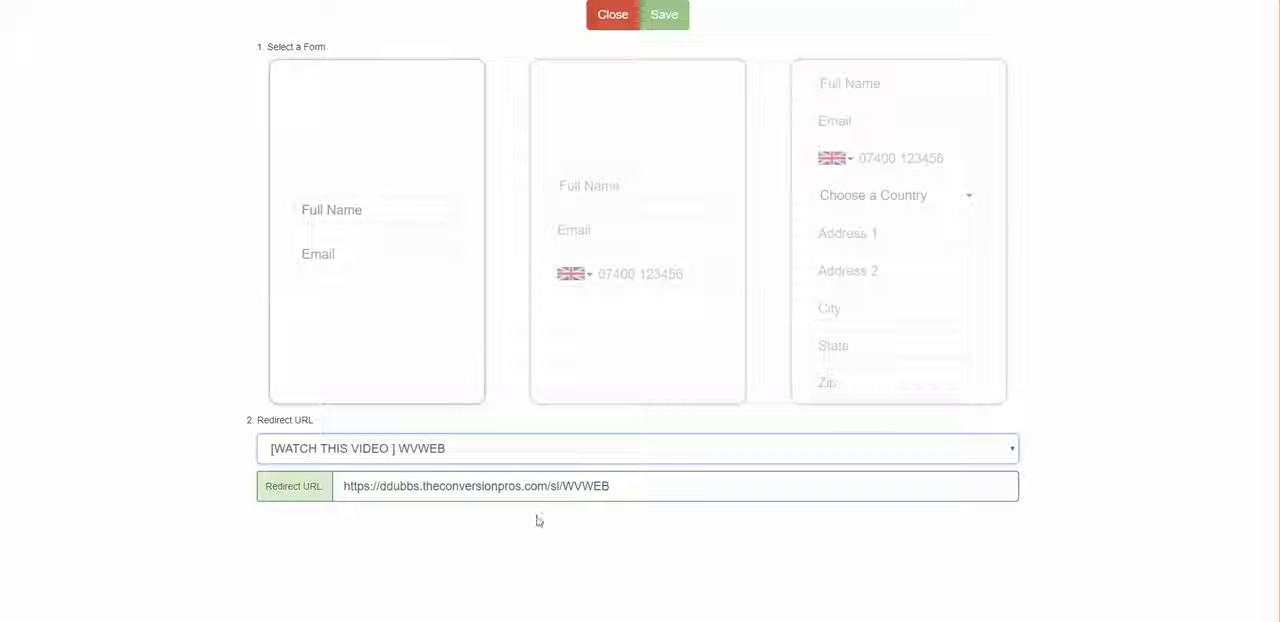
Step: Apply the full name, email and phone layout to the CRUISE form and relabel its button CLICK HERE
{"action": "left_click", "coordinate": [630, 183]}
{"action": "left_click", "coordinate": [683, 27]}
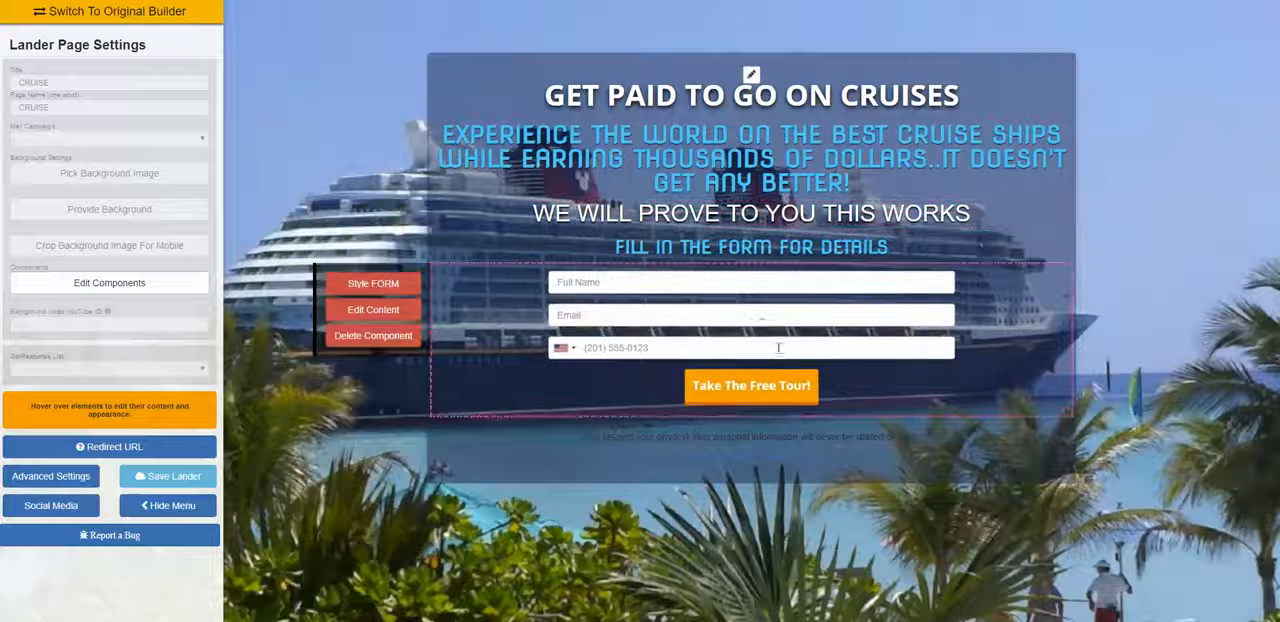
{"action": "mouse_move", "coordinate": [760, 385]}
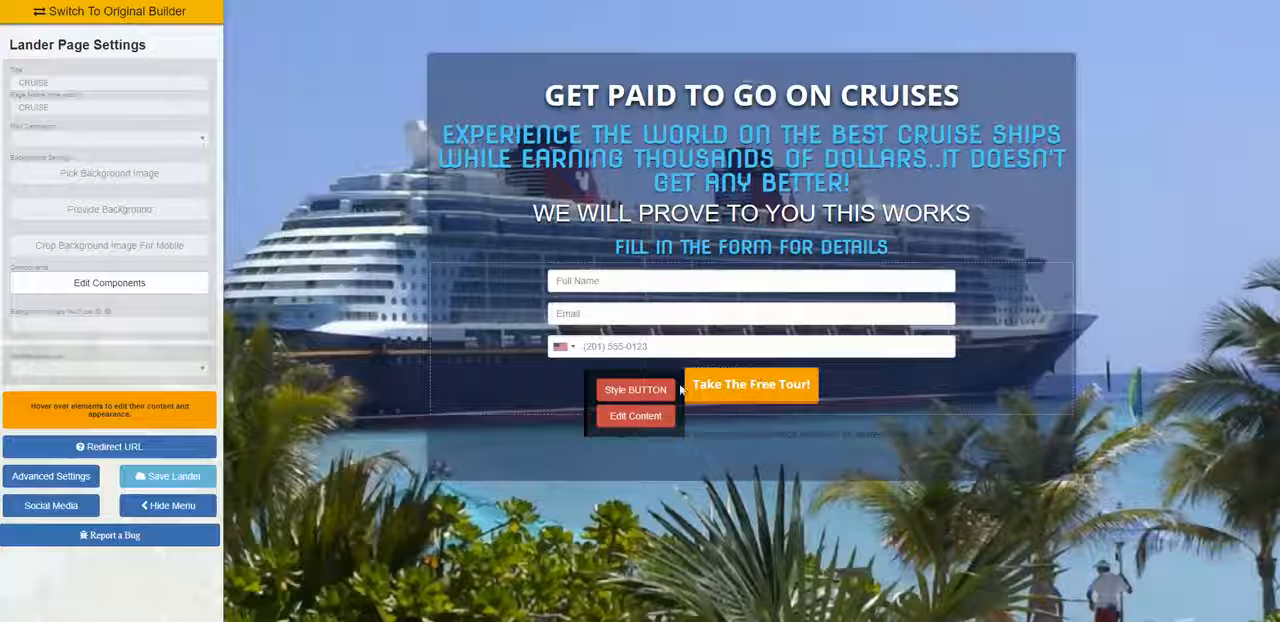
{"action": "left_click", "coordinate": [661, 420]}
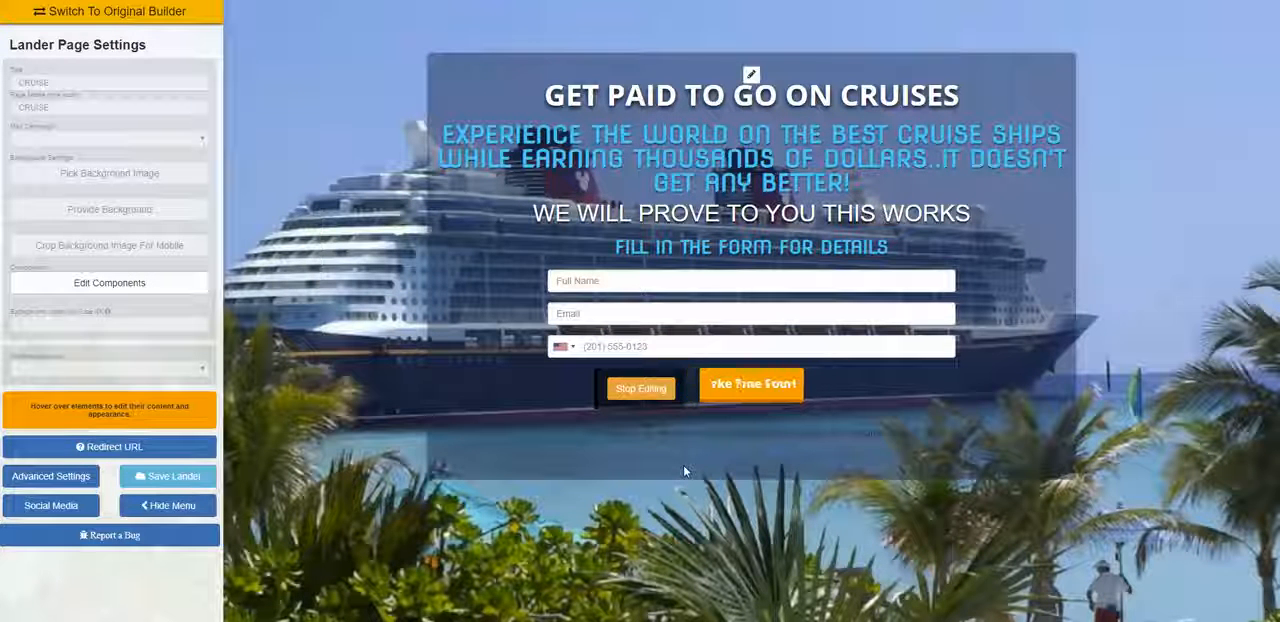
{"action": "key", "text": "ctrl+a"}
{"action": "key", "text": "BackSpace"}
{"action": "type", "text": "CL"}
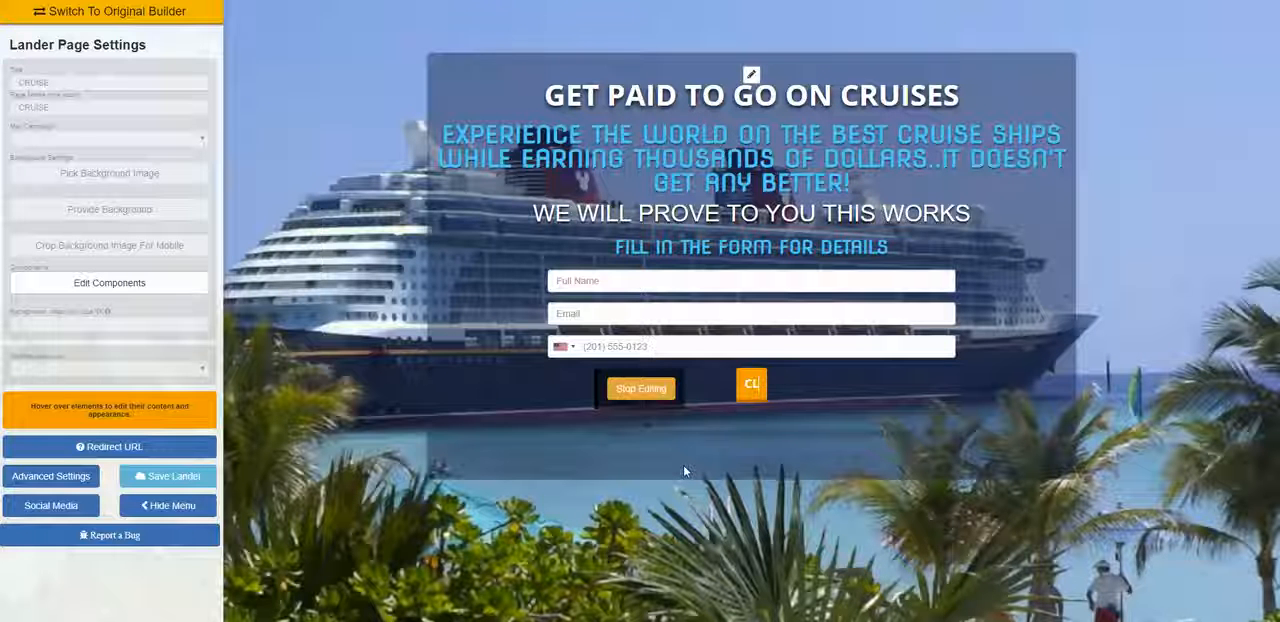
{"action": "type", "text": "ICK HERE"}
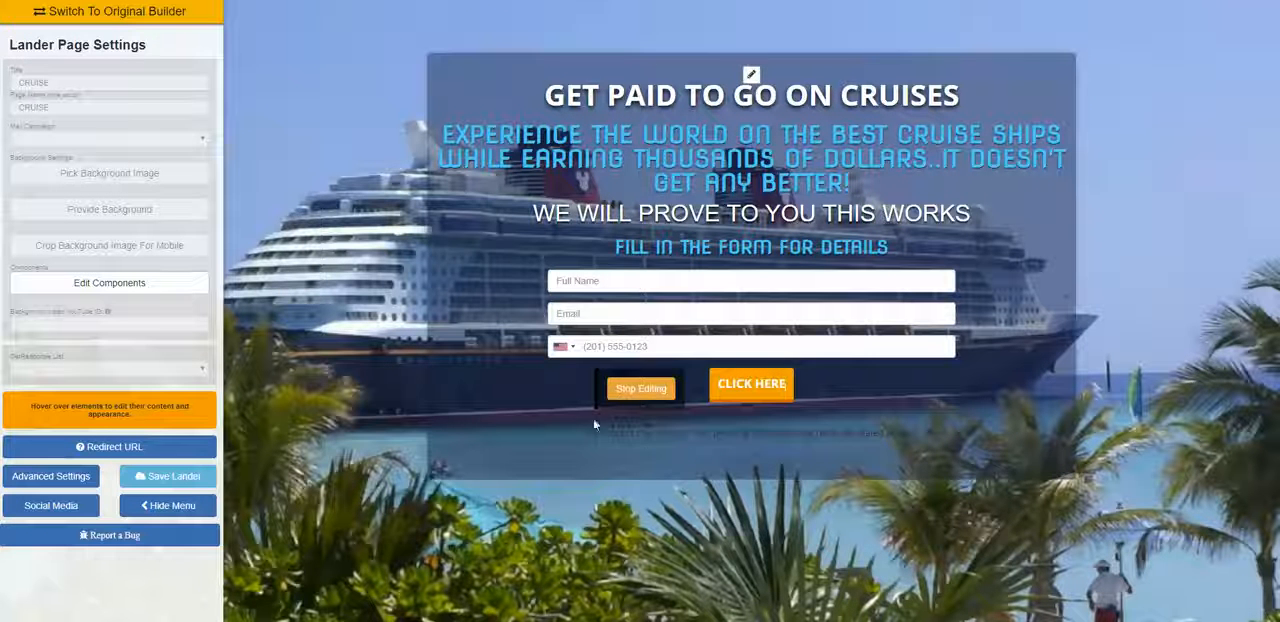
{"action": "left_click", "coordinate": [641, 394]}
Step: Change the CLICK HERE button's background color on the CRUISE page to bright cyan
{"action": "left_click", "coordinate": [640, 391]}
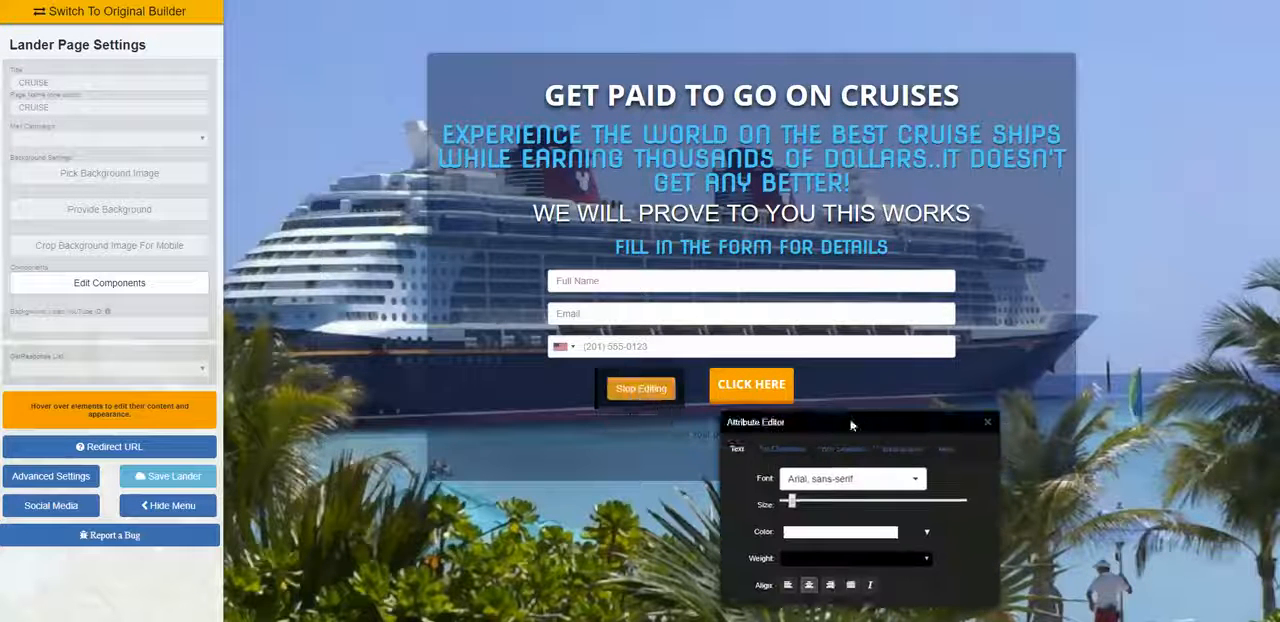
{"action": "left_click_drag", "start_coordinate": [851, 426], "coordinate": [419, 253]}
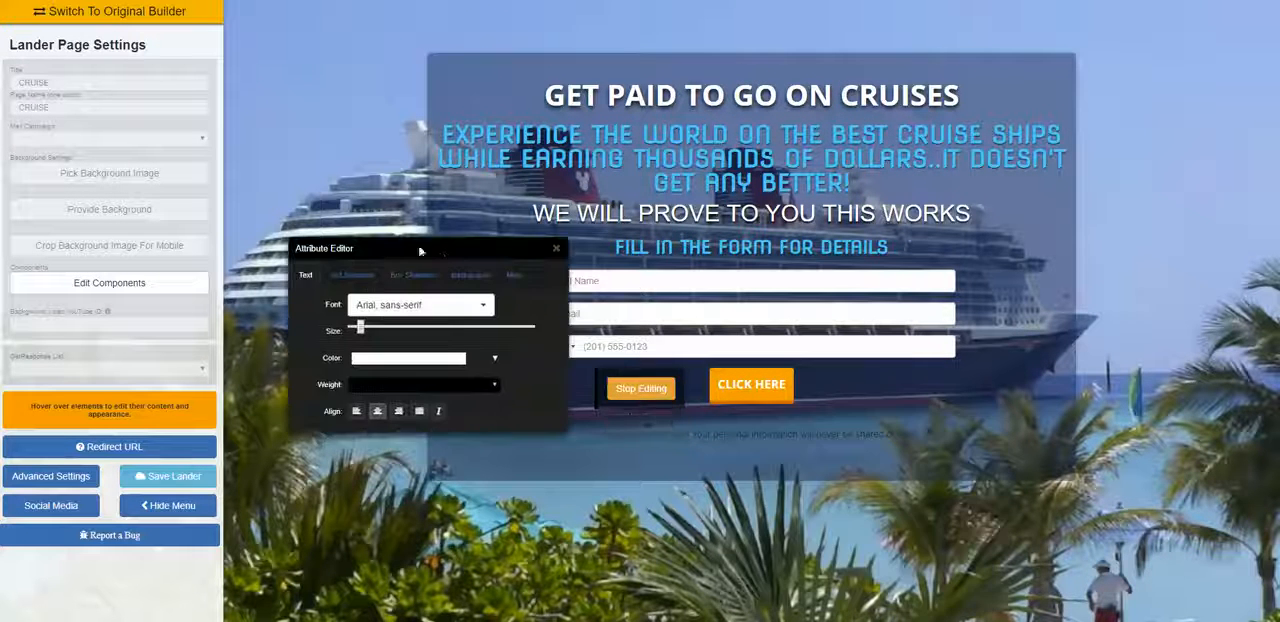
{"action": "left_click", "coordinate": [470, 274]}
{"action": "left_click", "coordinate": [457, 305]}
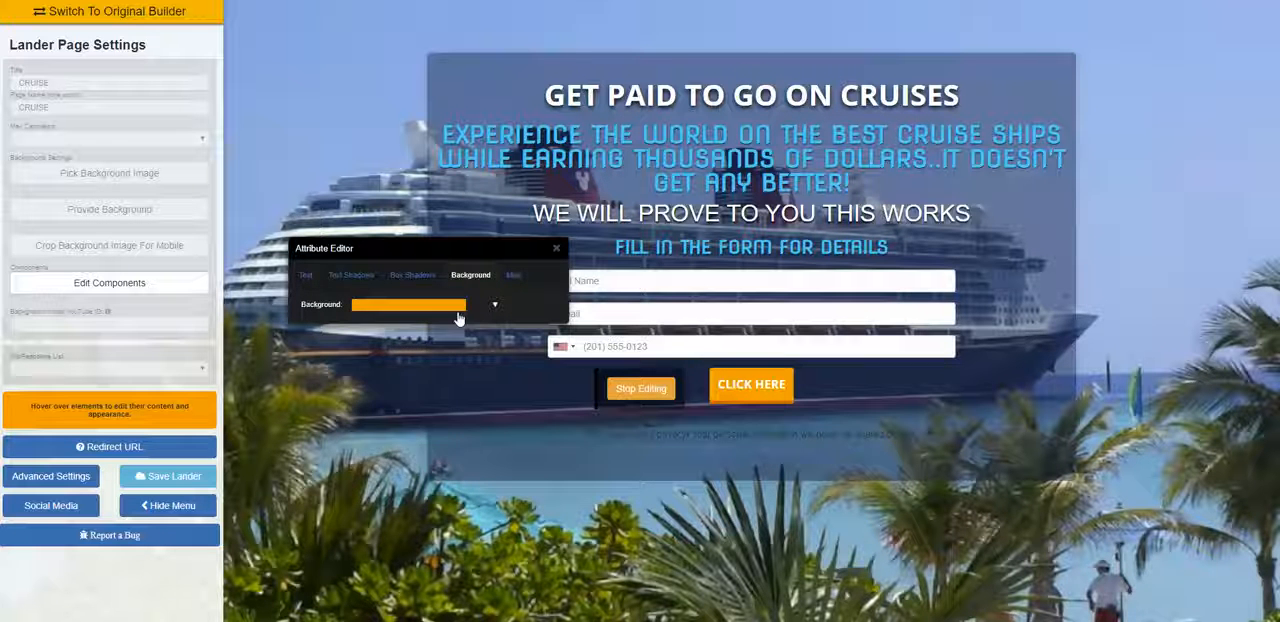
{"action": "left_click", "coordinate": [457, 305]}
{"action": "left_click", "coordinate": [460, 378]}
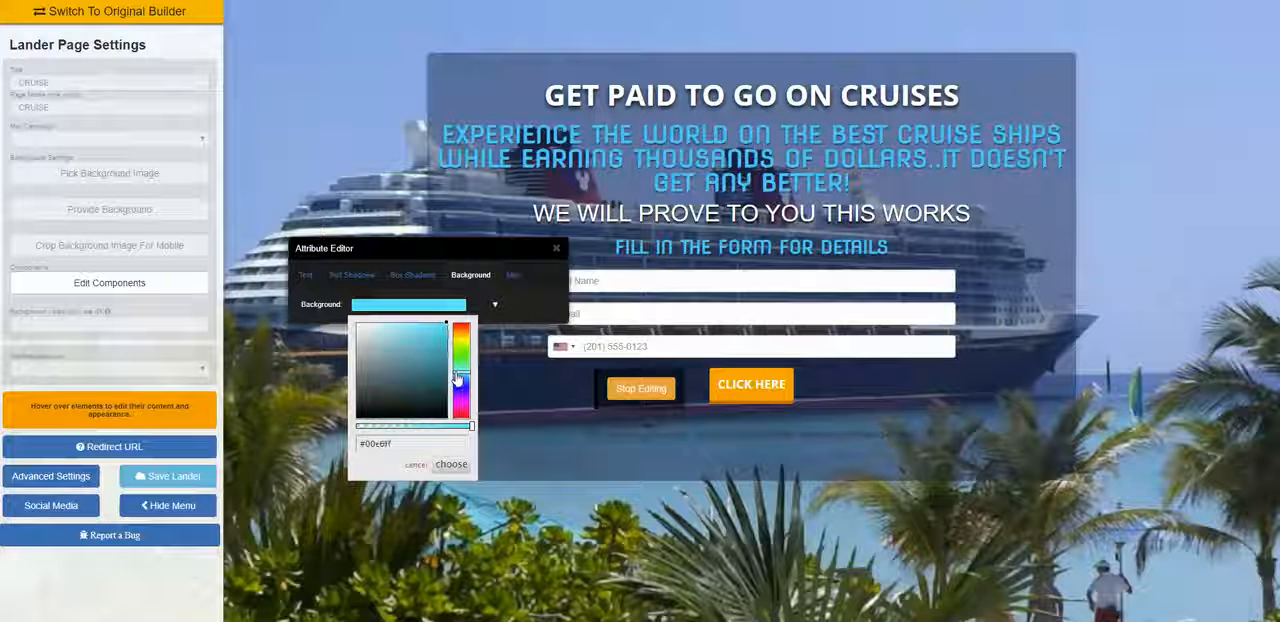
{"action": "left_click", "coordinate": [450, 465]}
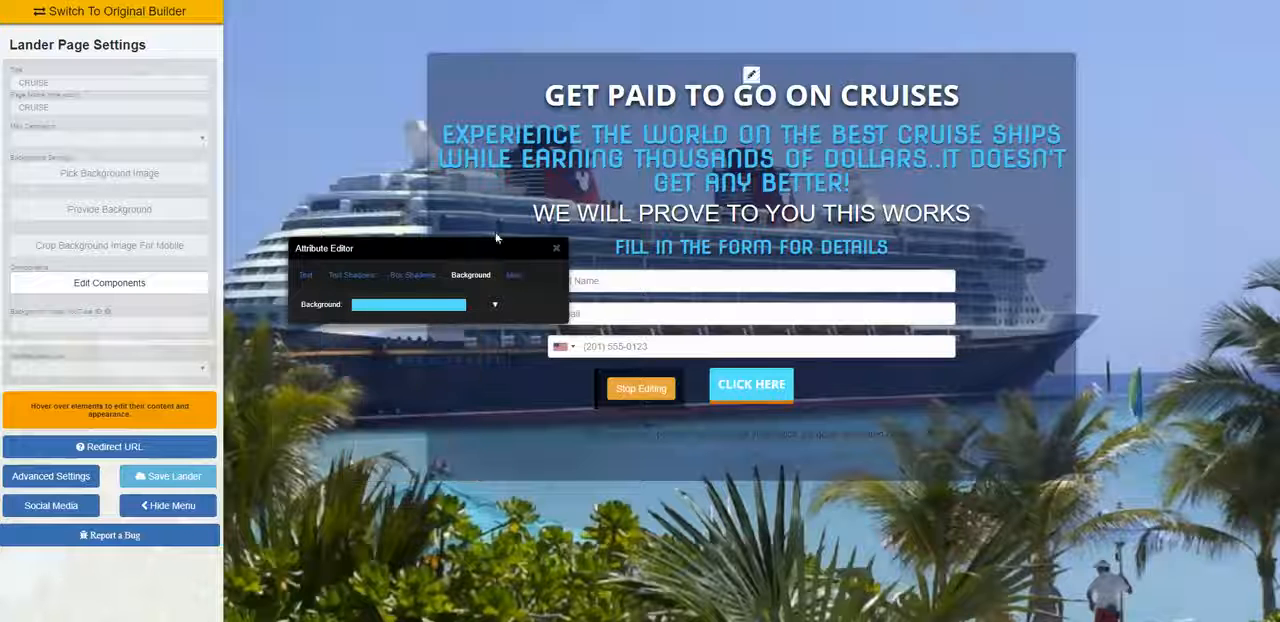
Step: Set the X offset of the CRUISE button's box shadow to the middle of its range and close the styling options
{"action": "left_click", "coordinate": [412, 274]}
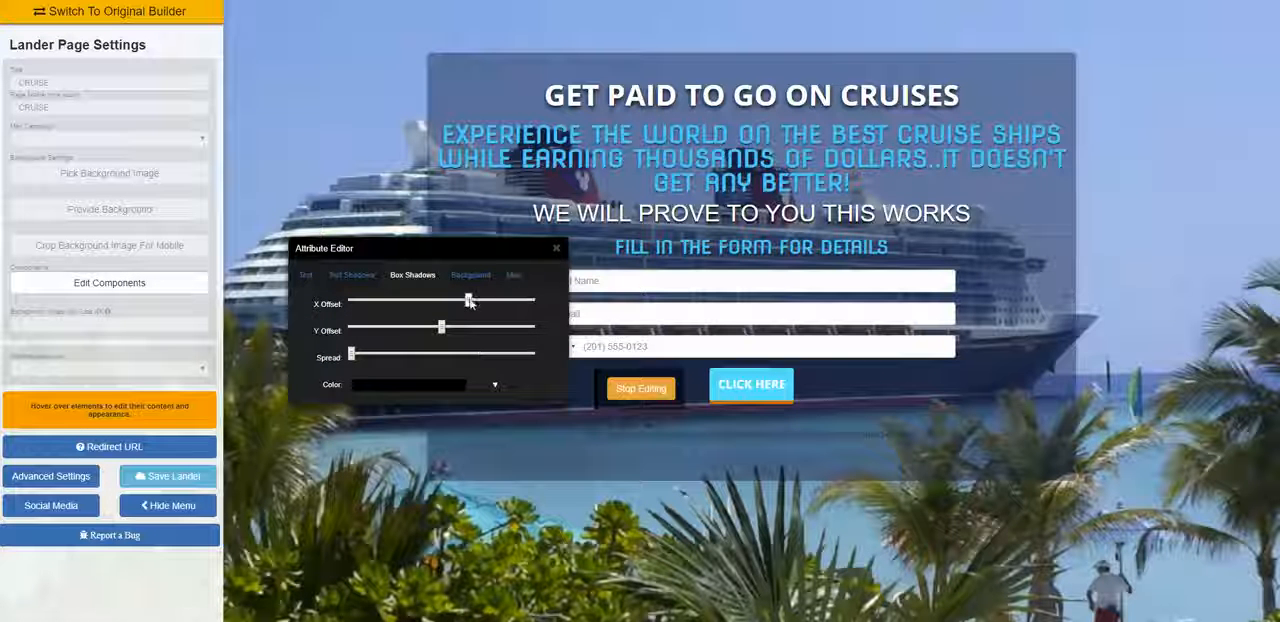
{"action": "left_click_drag", "start_coordinate": [469, 302], "coordinate": [443, 304]}
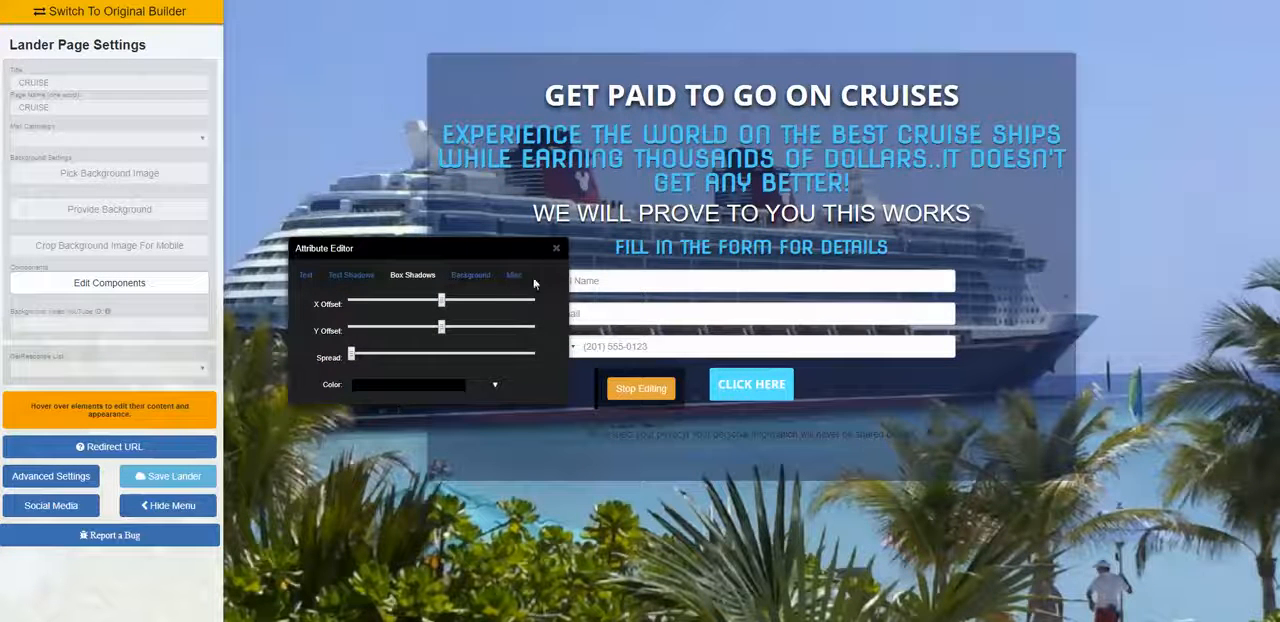
{"action": "left_click", "coordinate": [555, 251]}
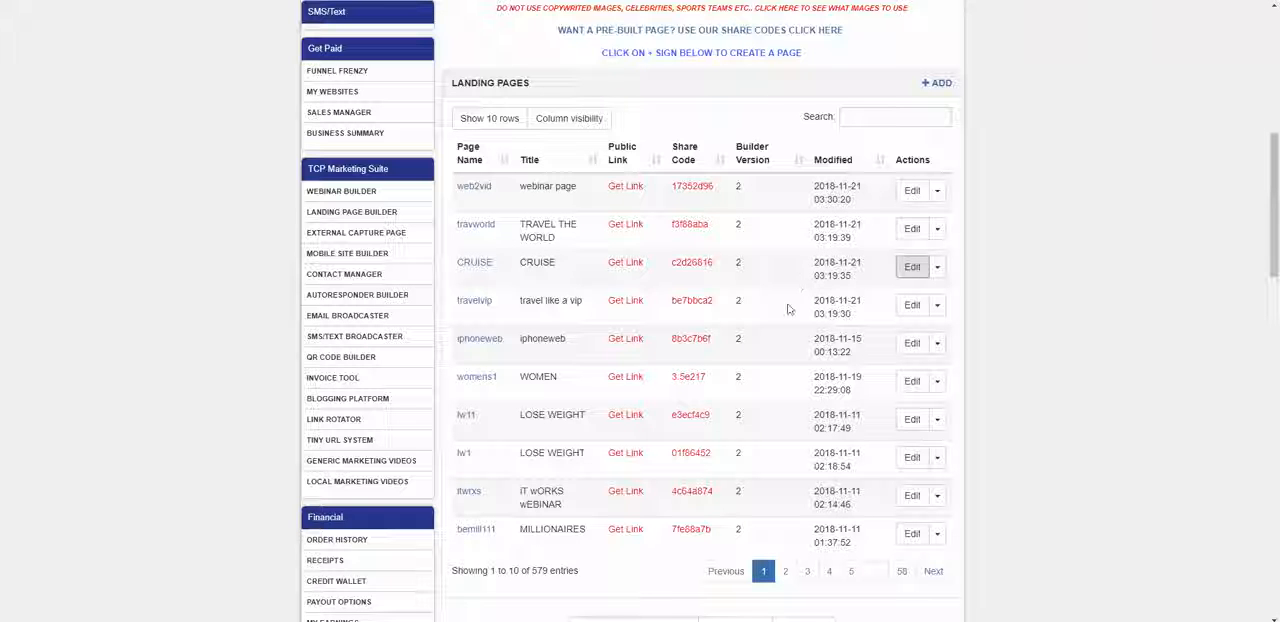
Step: Open the travelvip landing page for editing and bring up its form's content settings
{"action": "left_click", "coordinate": [911, 305]}
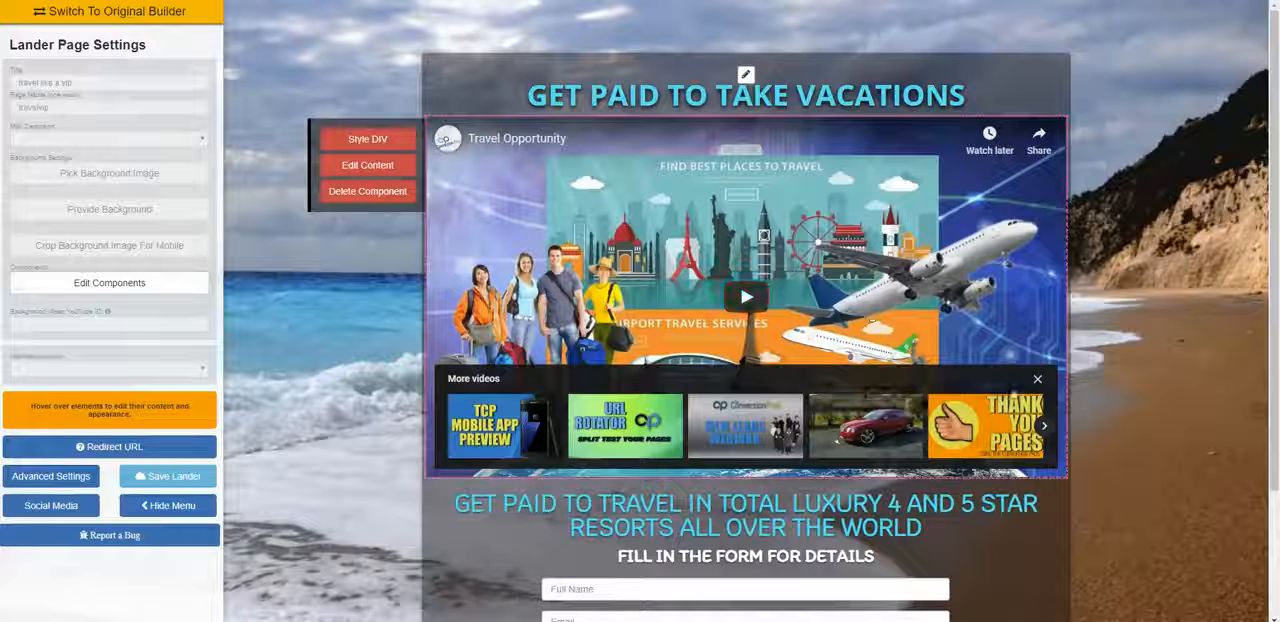
{"action": "left_click", "coordinate": [1037, 381]}
{"action": "scroll", "coordinate": [731, 459], "scroll_direction": "down", "scroll_amount": 3}
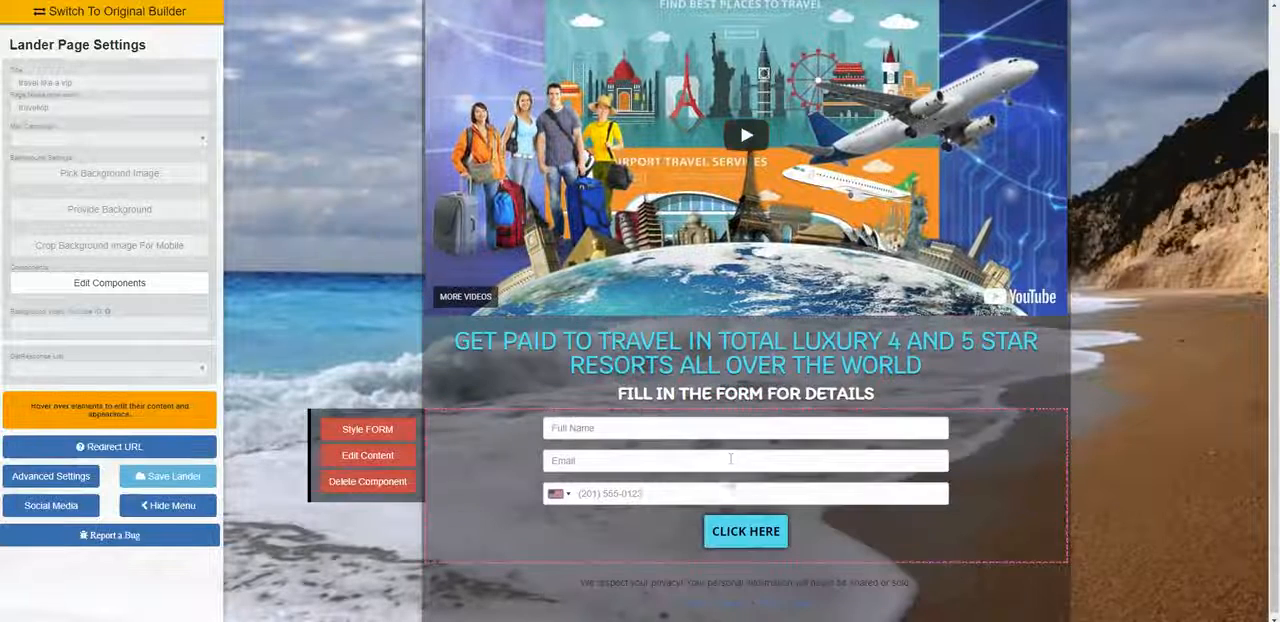
{"action": "left_click", "coordinate": [392, 455]}
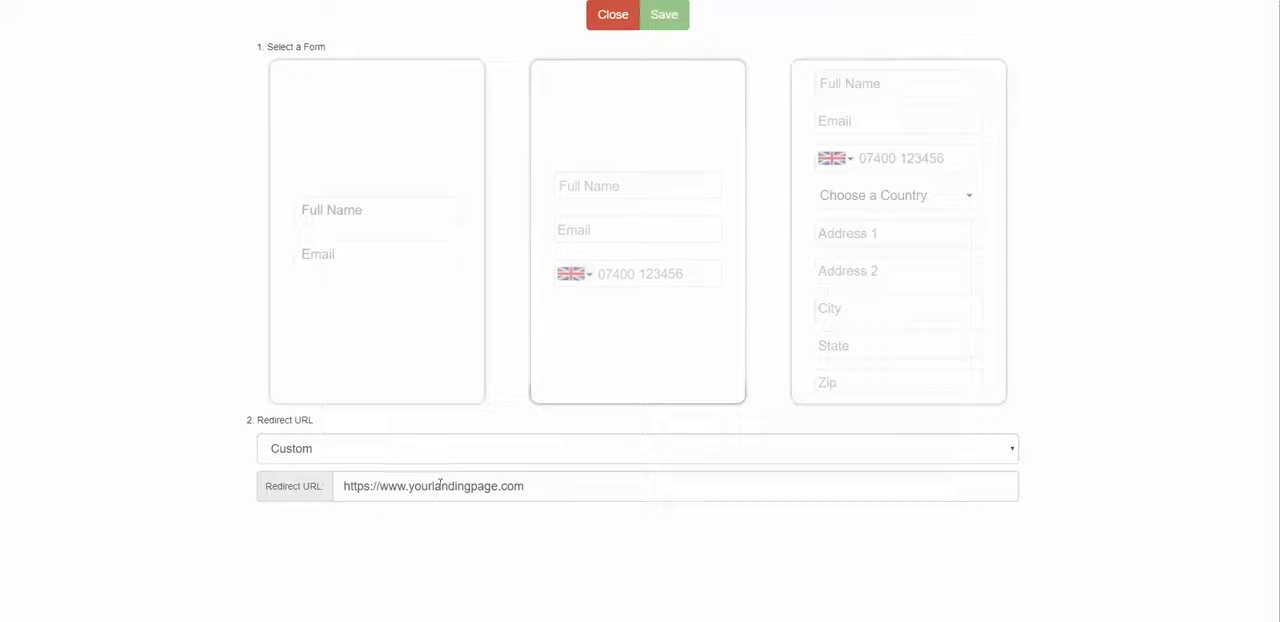
Step: Redirect the travelvip form to [webinar page] web2vid, choose the full name, email and phone layout and save the form
{"action": "left_click", "coordinate": [426, 452]}
{"action": "scroll", "coordinate": [486, 271], "scroll_direction": "down", "scroll_amount": 10}
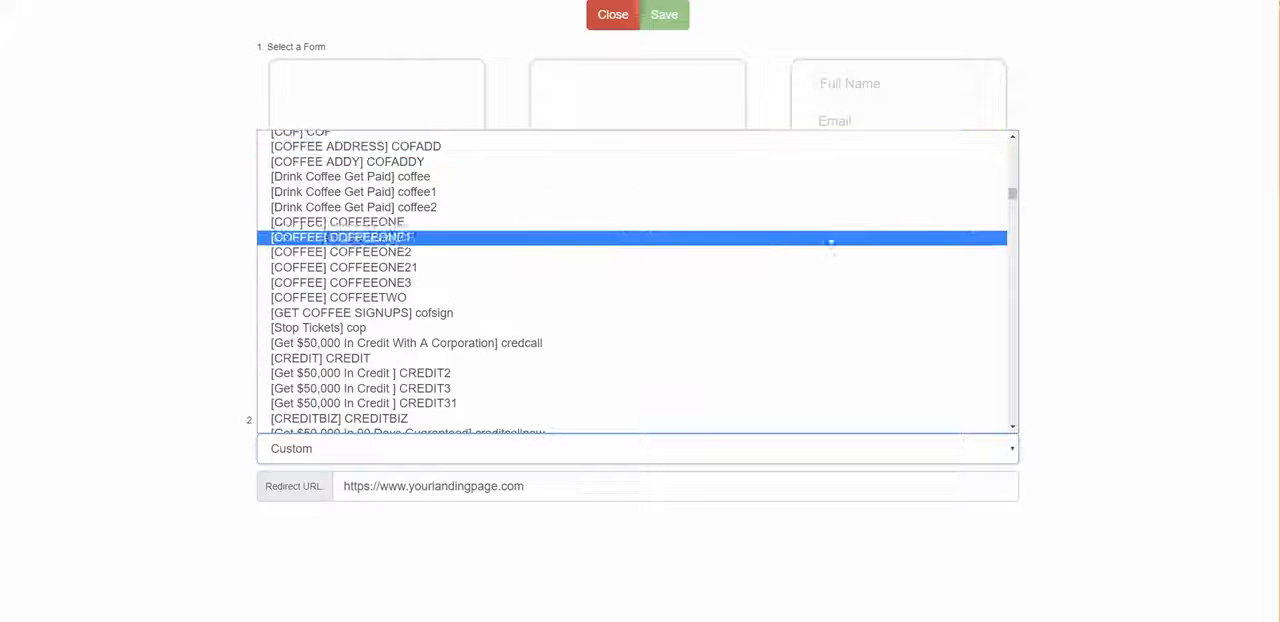
{"action": "left_click_drag", "start_coordinate": [1013, 197], "coordinate": [988, 429]}
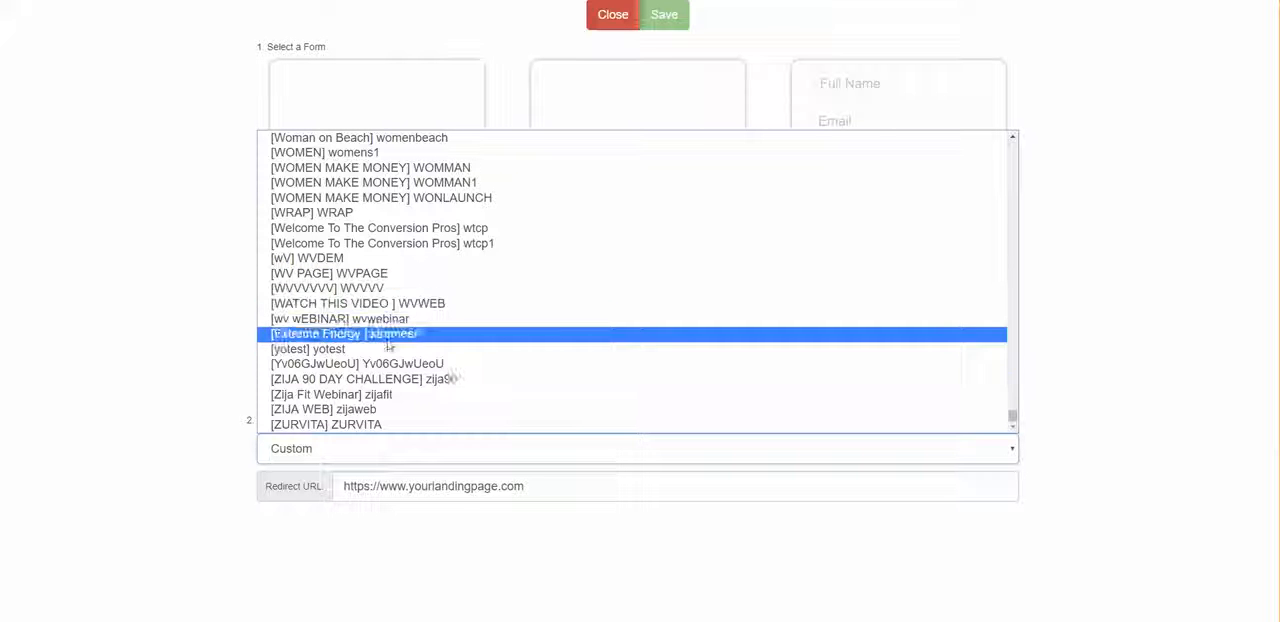
{"action": "scroll", "coordinate": [382, 328], "scroll_direction": "up", "scroll_amount": 3}
{"action": "scroll", "coordinate": [380, 330], "scroll_direction": "up", "scroll_amount": 5}
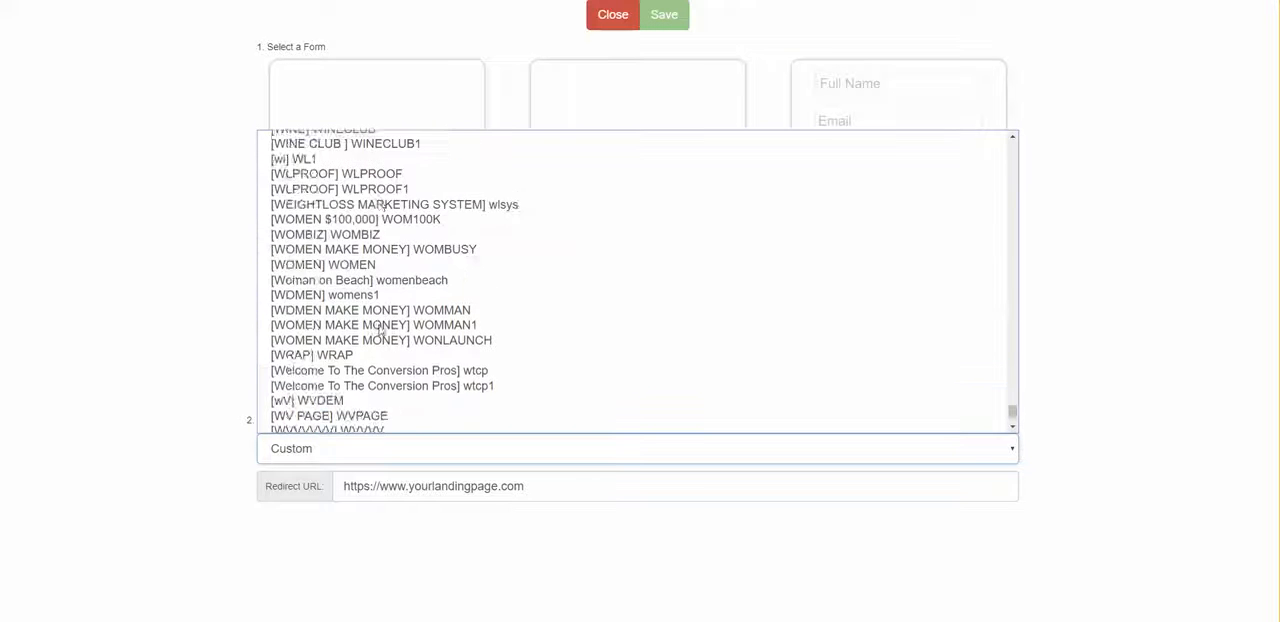
{"action": "left_click", "coordinate": [390, 222]}
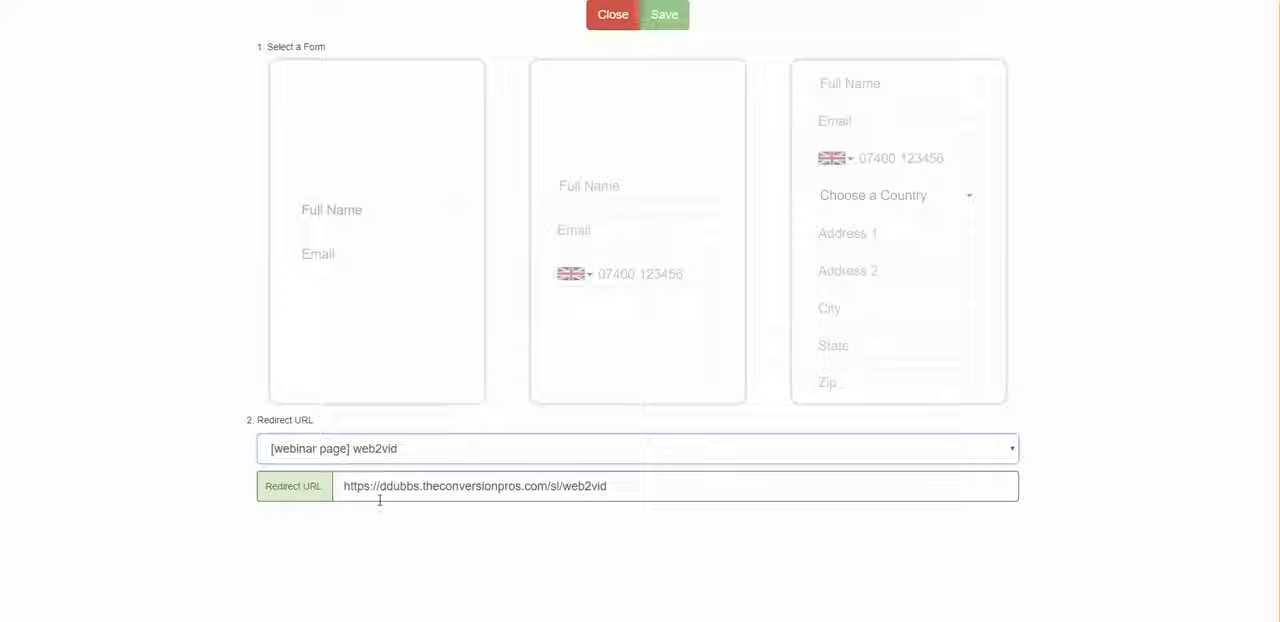
{"action": "left_click", "coordinate": [665, 327]}
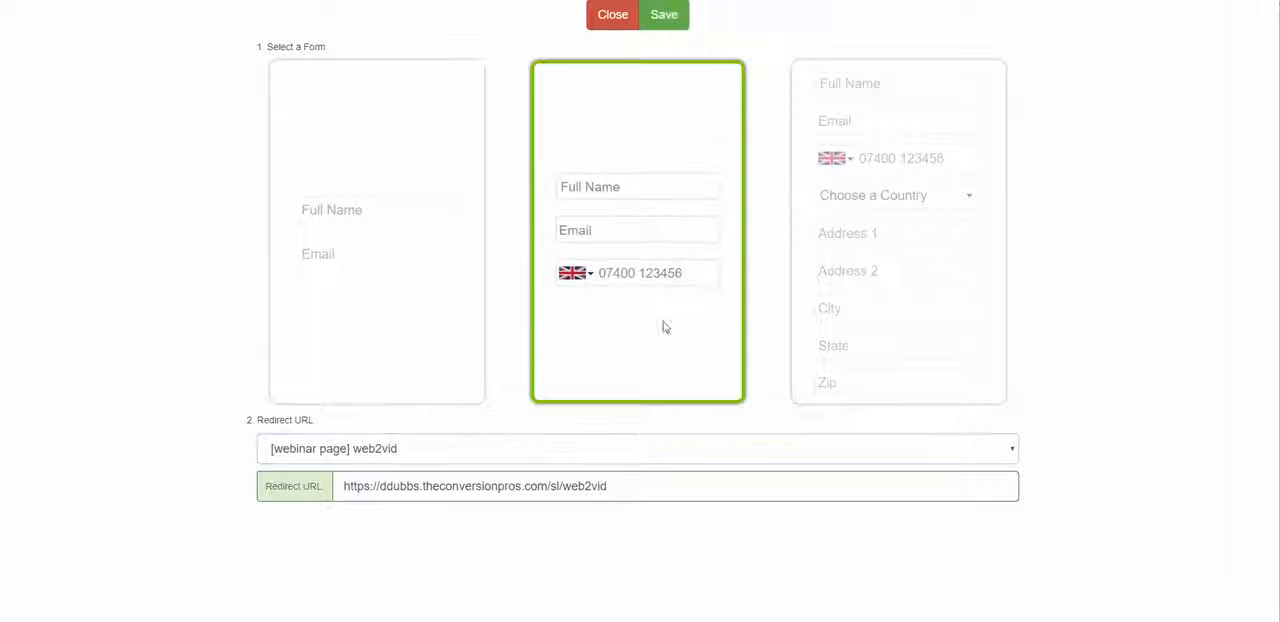
{"action": "left_click", "coordinate": [668, 14]}
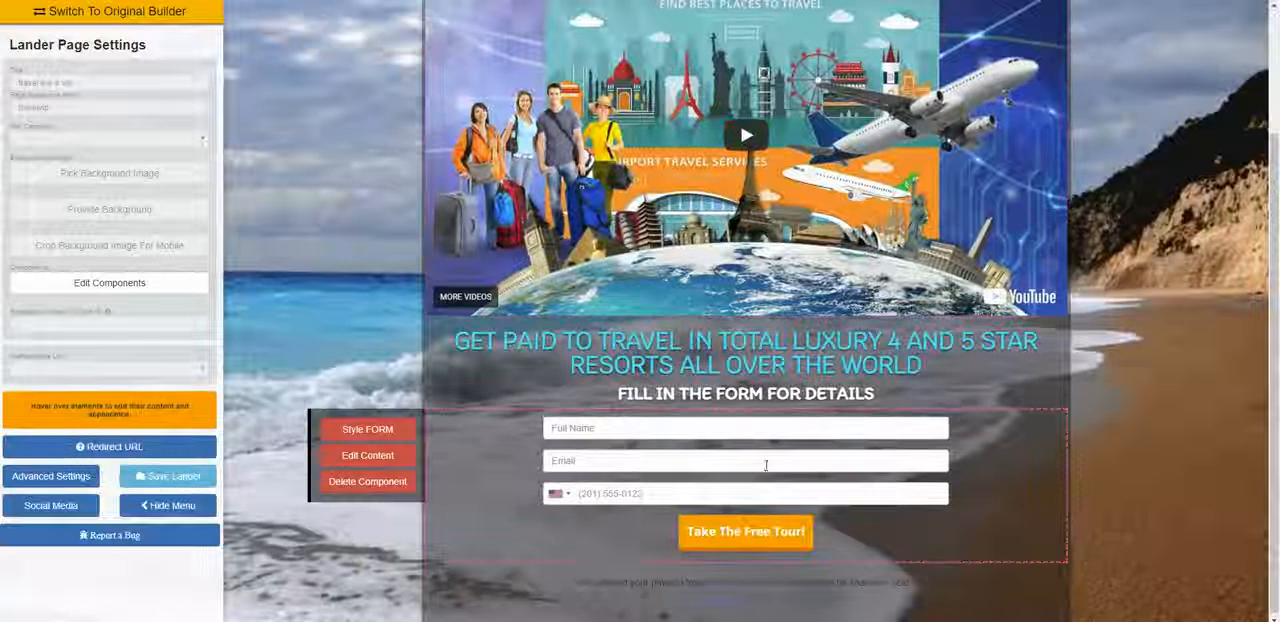
Step: Check the travelvip form's redirect URL and reapply the full name, email and phone layout
{"action": "left_click", "coordinate": [367, 455]}
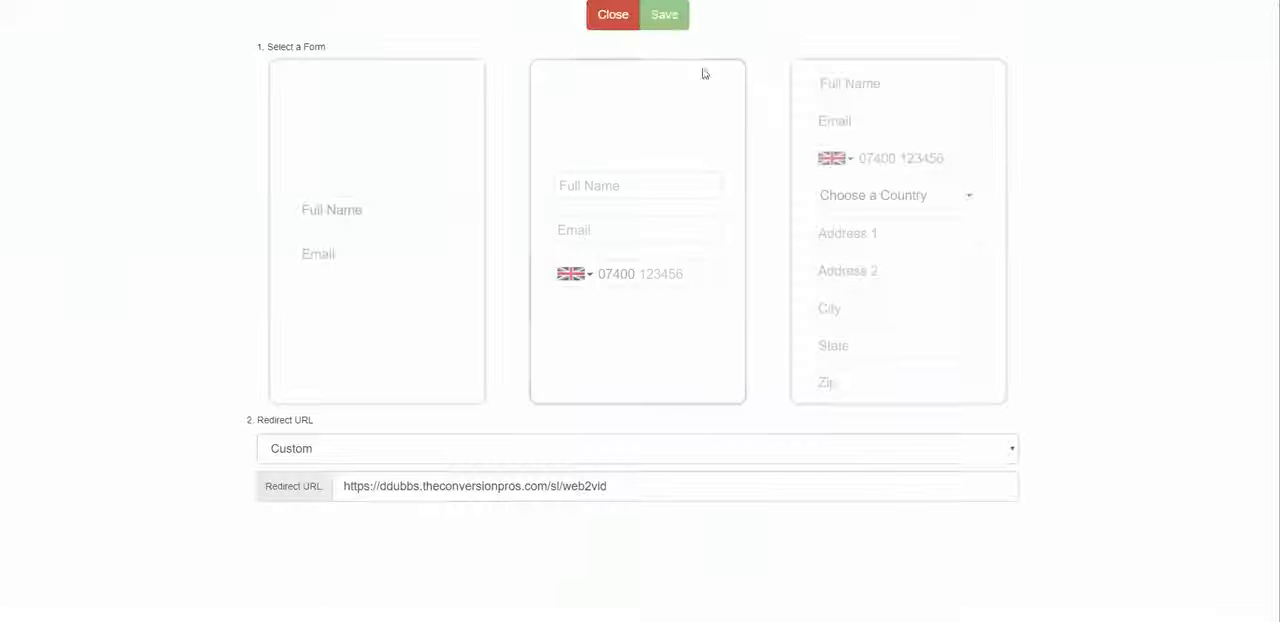
{"action": "left_click", "coordinate": [659, 145]}
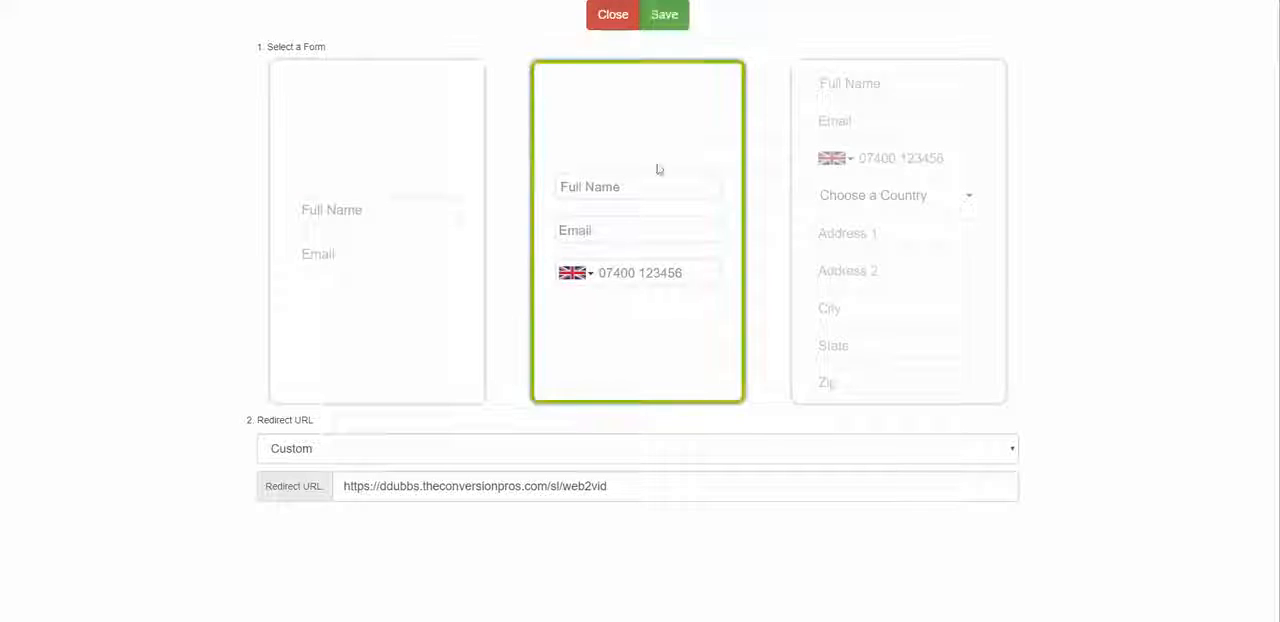
{"action": "left_click", "coordinate": [664, 12]}
Step: Replace the travelvip form button's text with CLICK HERE
{"action": "mouse_move", "coordinate": [708, 540]}
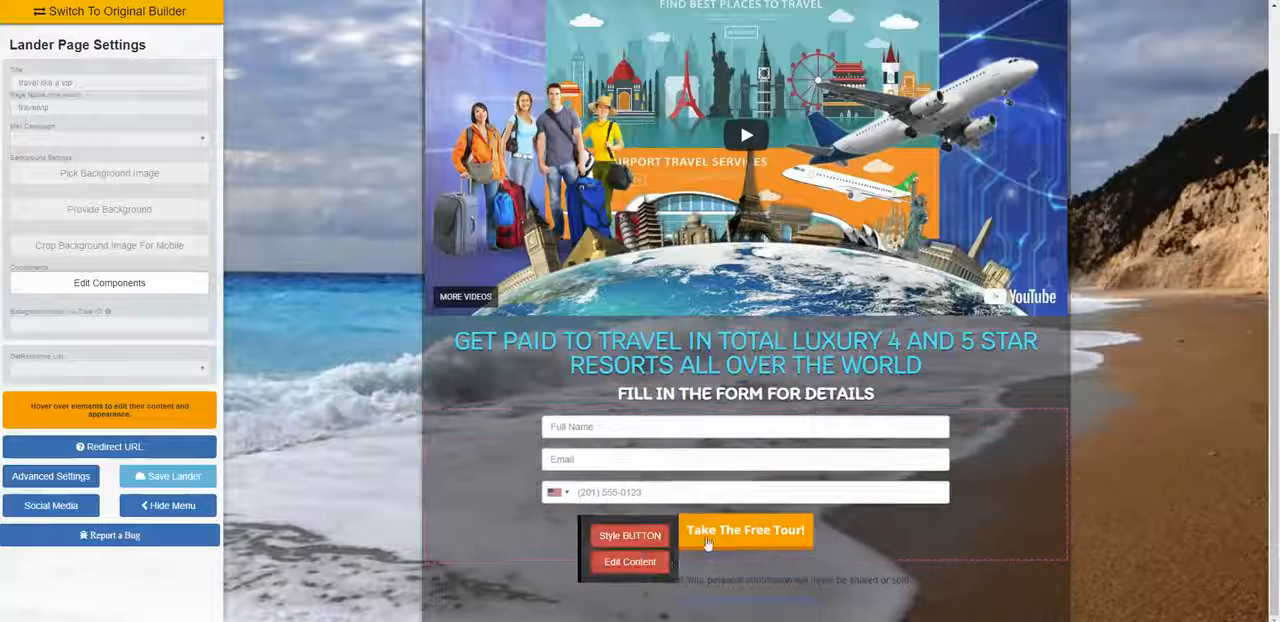
{"action": "left_click", "coordinate": [660, 563]}
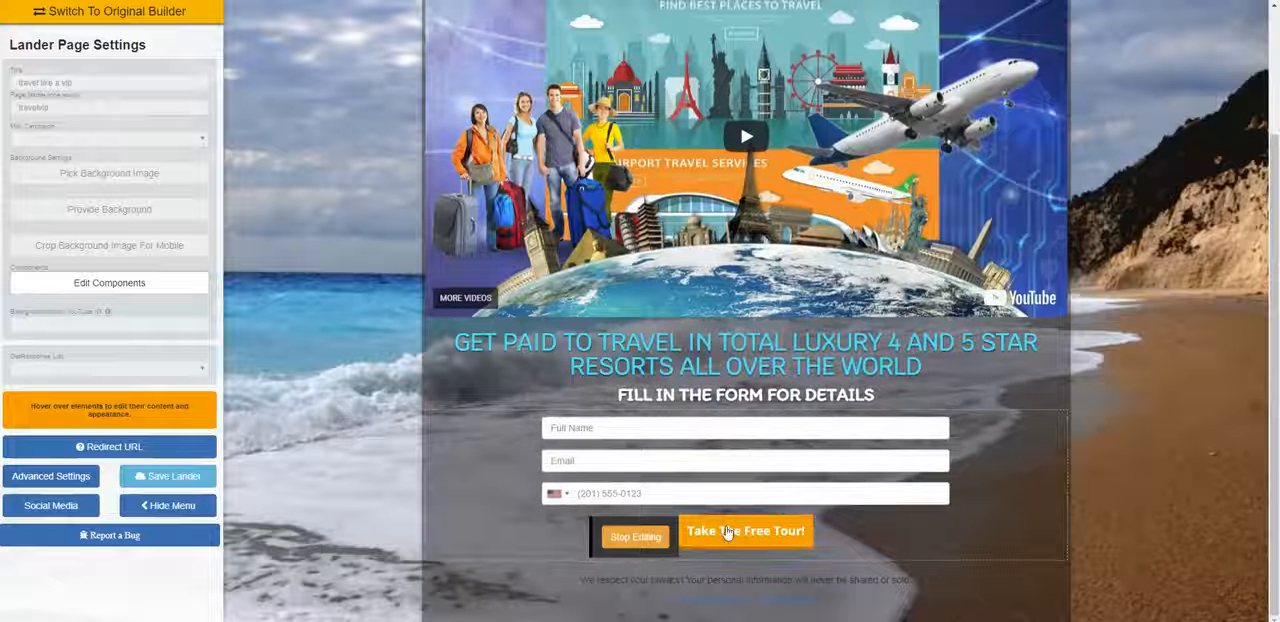
{"action": "key", "text": "BackSpace"}
{"action": "key", "text": "BackSpace"}
{"action": "key", "text": "BackSpace"}
{"action": "key", "text": "BackSpace"}
{"action": "key", "text": "BackSpace"}
{"action": "key", "text": "BackSpace"}
{"action": "key", "text": "BackSpace"}
{"action": "key", "text": "BackSpace"}
{"action": "key", "text": "BackSpace"}
{"action": "key", "text": "BackSpace"}
{"action": "key", "text": "BackSpace"}
{"action": "key", "text": "BackSpace"}
{"action": "key", "text": "BackSpace"}
{"action": "key", "text": "BackSpace"}
{"action": "key", "text": "BackSpace"}
{"action": "key", "text": "BackSpace"}
{"action": "key", "text": "BackSpace"}
{"action": "key", "text": "BackSpace"}
{"action": "key", "text": "BackSpace"}
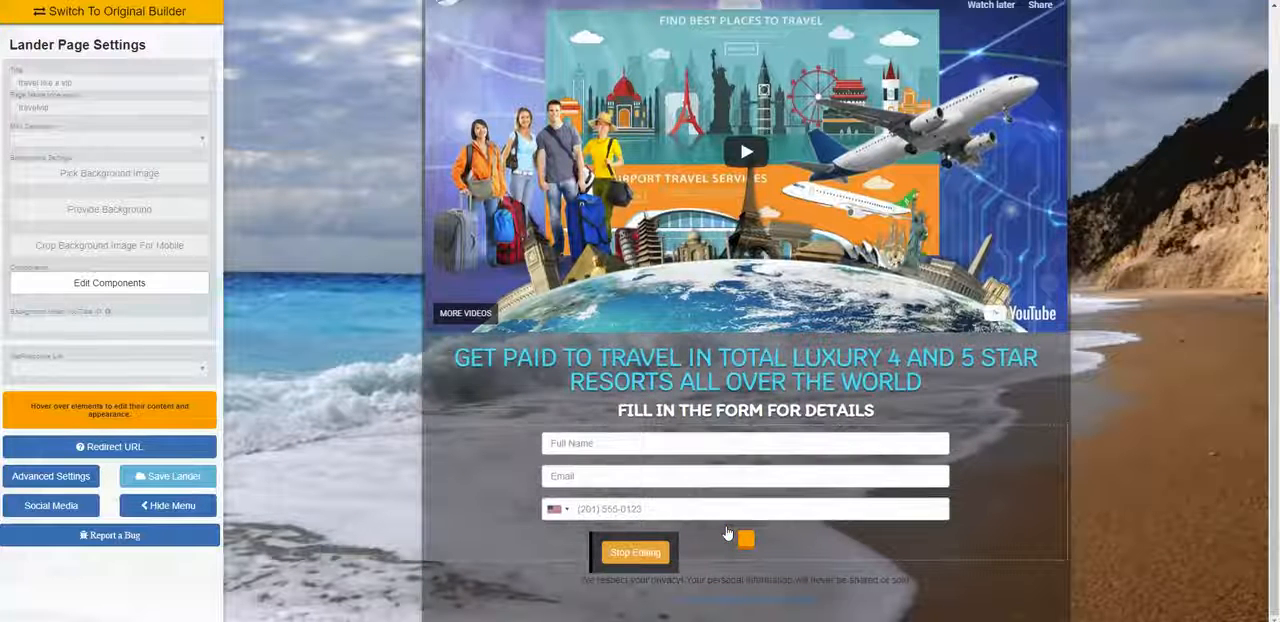
{"action": "type", "text": "CLICK HERE"}
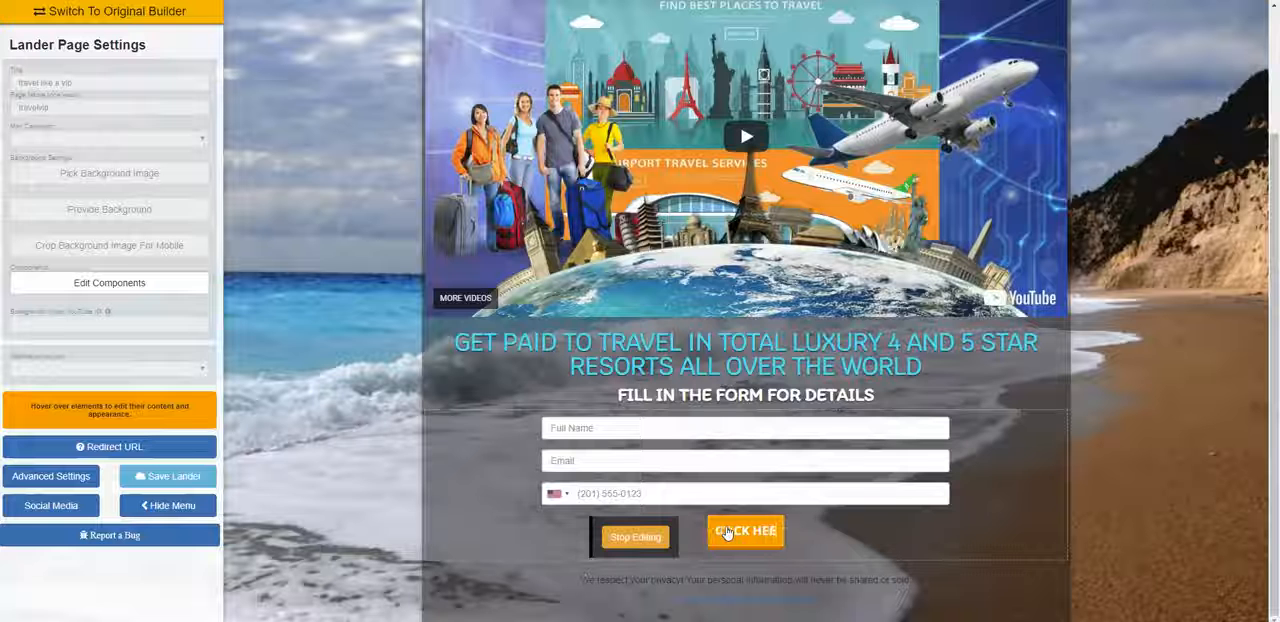
{"action": "left_click", "coordinate": [651, 537]}
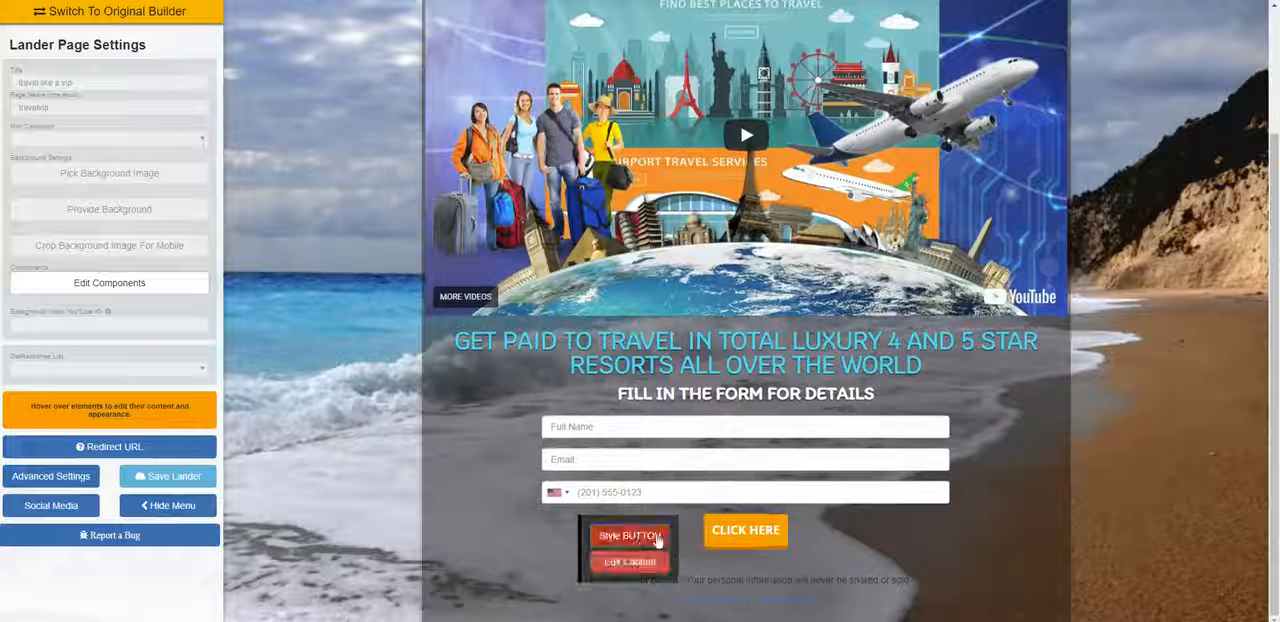
Step: Change the travelvip button's background color to cyan #00f1ff
{"action": "left_click", "coordinate": [657, 540]}
{"action": "left_click_drag", "start_coordinate": [883, 583], "coordinate": [755, 333]}
{"action": "left_click", "coordinate": [767, 352]}
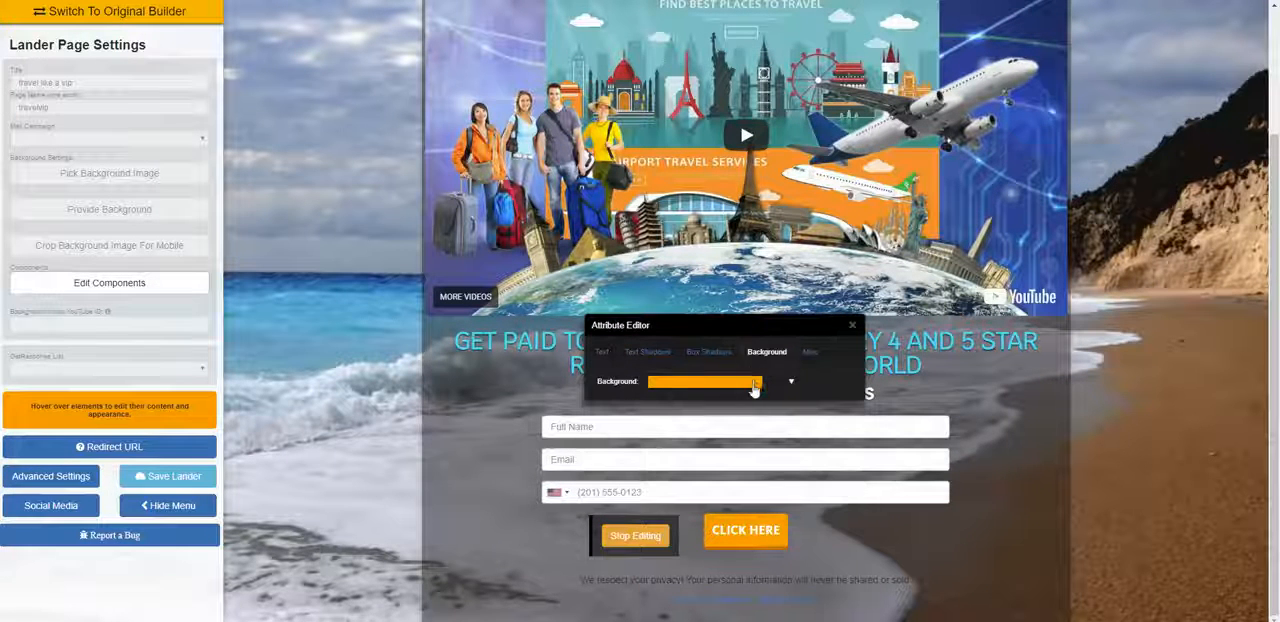
{"action": "left_click", "coordinate": [754, 388]}
{"action": "left_click_drag", "start_coordinate": [757, 408], "coordinate": [760, 485]}
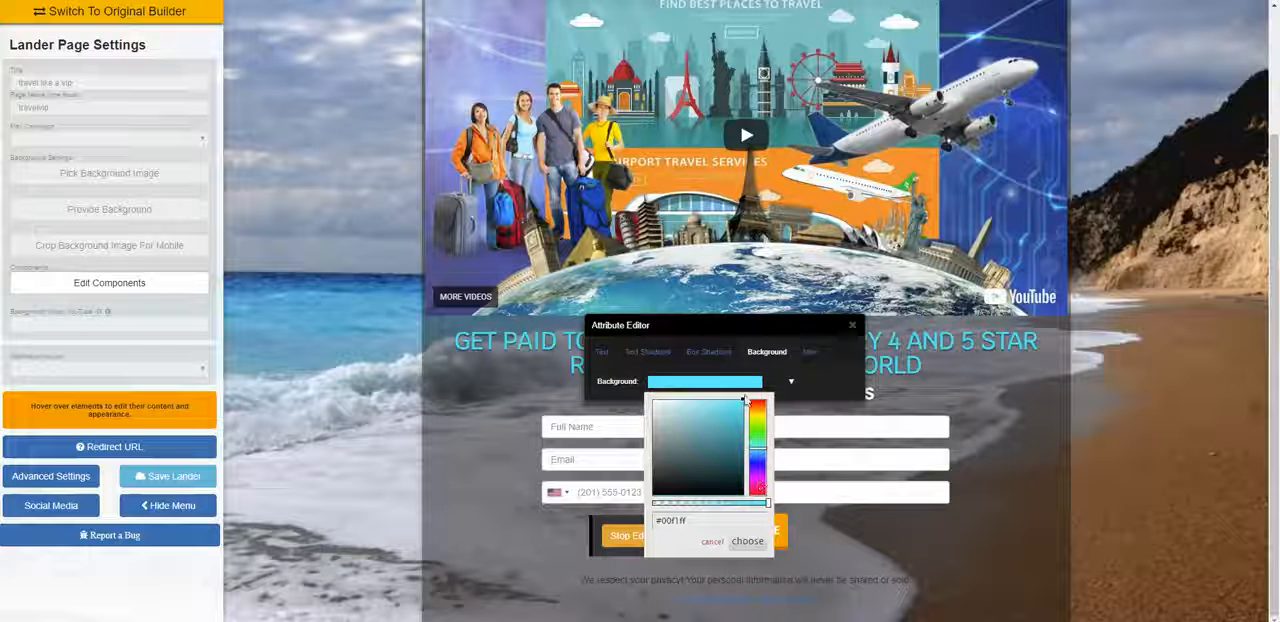
{"action": "left_click", "coordinate": [747, 541]}
Step: Set the travelvip button's box shadow X offset just past mid-range, raise its spread slightly and save the landing page
{"action": "left_click", "coordinate": [709, 352]}
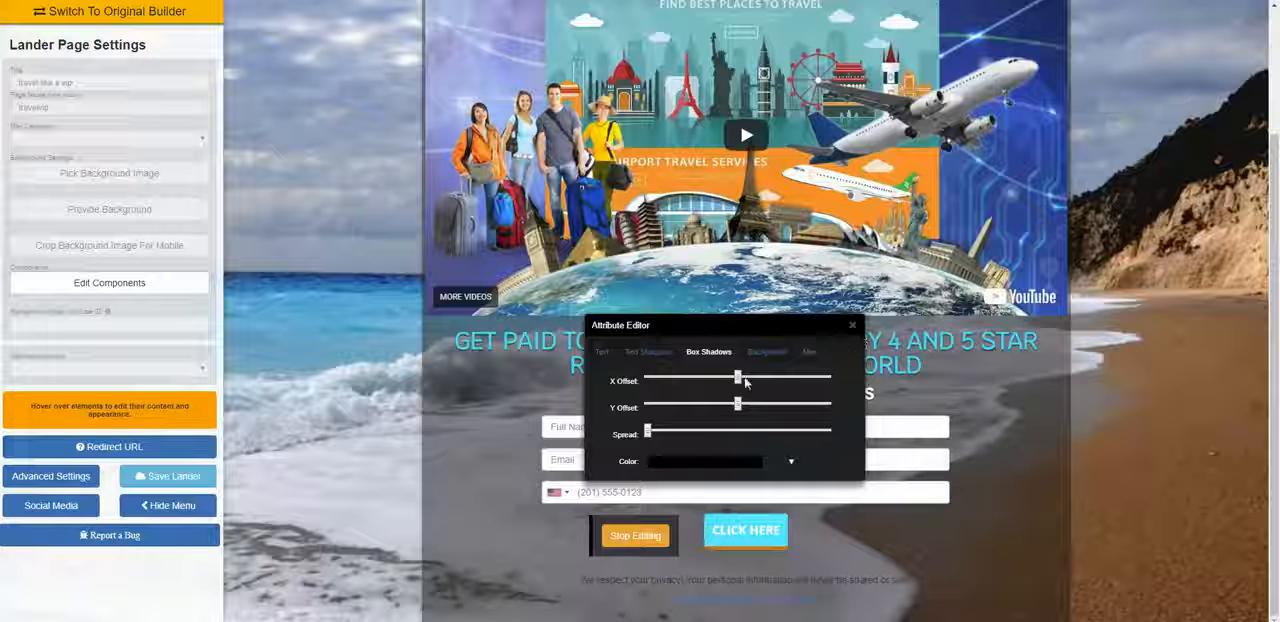
{"action": "left_click", "coordinate": [745, 381]}
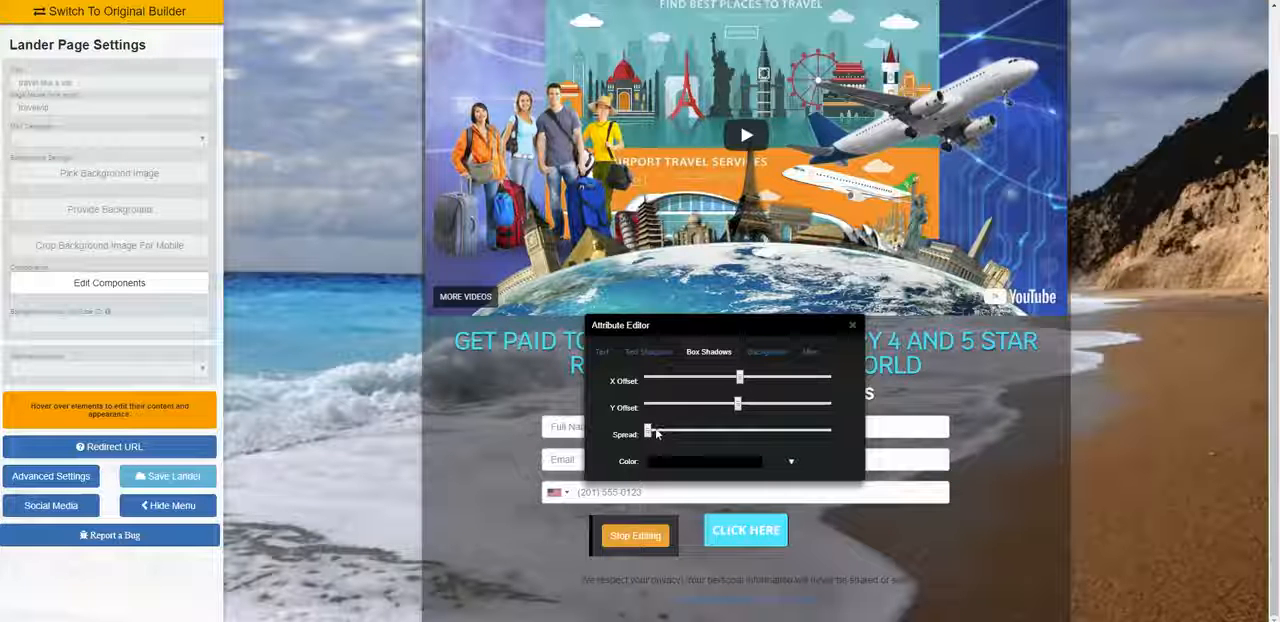
{"action": "left_click_drag", "start_coordinate": [648, 430], "coordinate": [670, 432]}
{"action": "left_click", "coordinate": [852, 325]}
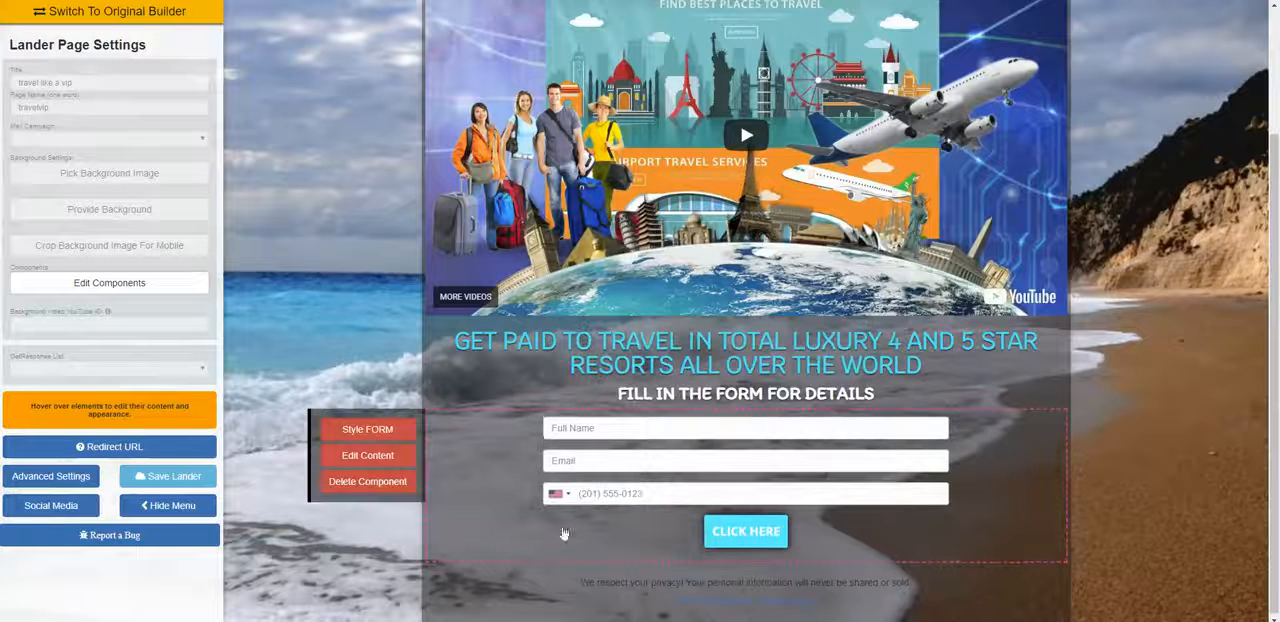
{"action": "left_click", "coordinate": [172, 477]}
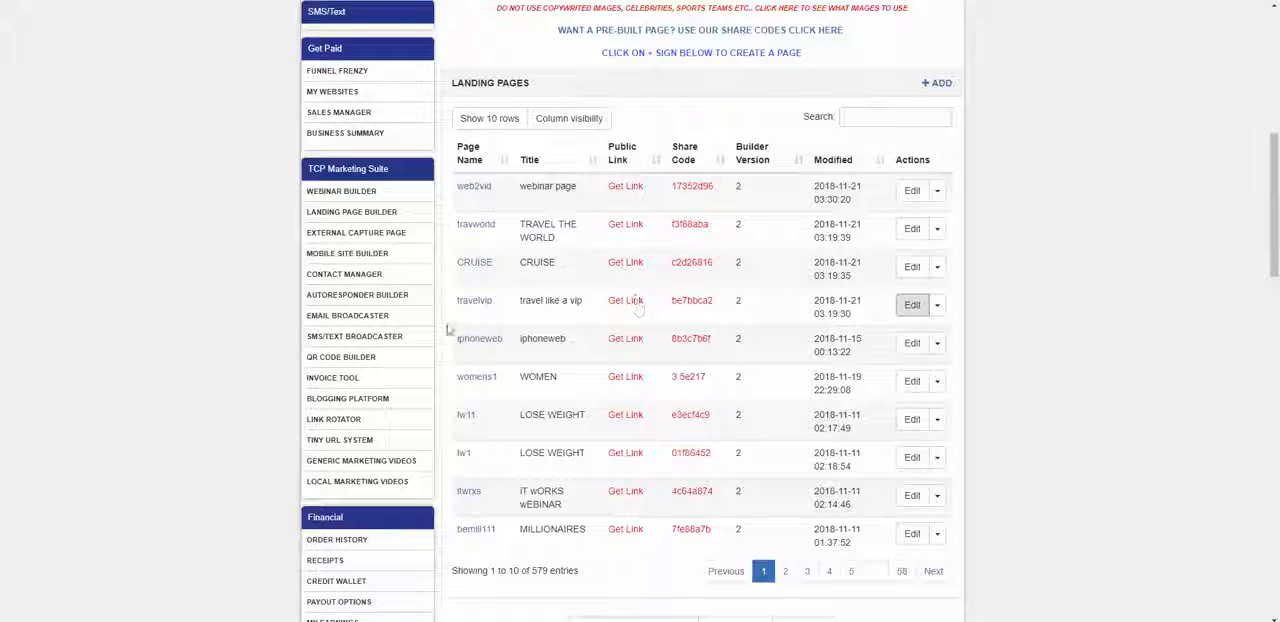
Step: Display the travelvip landing page's public share link and select its full URL
{"action": "left_click", "coordinate": [625, 302]}
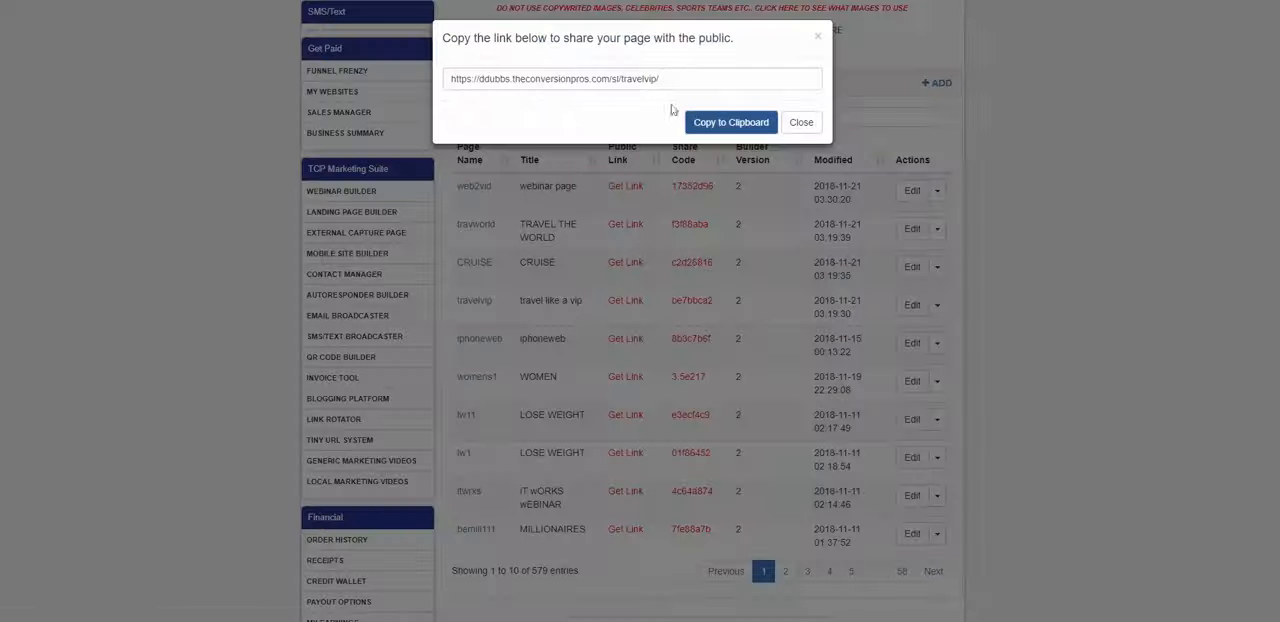
{"action": "triple_click", "coordinate": [544, 78]}
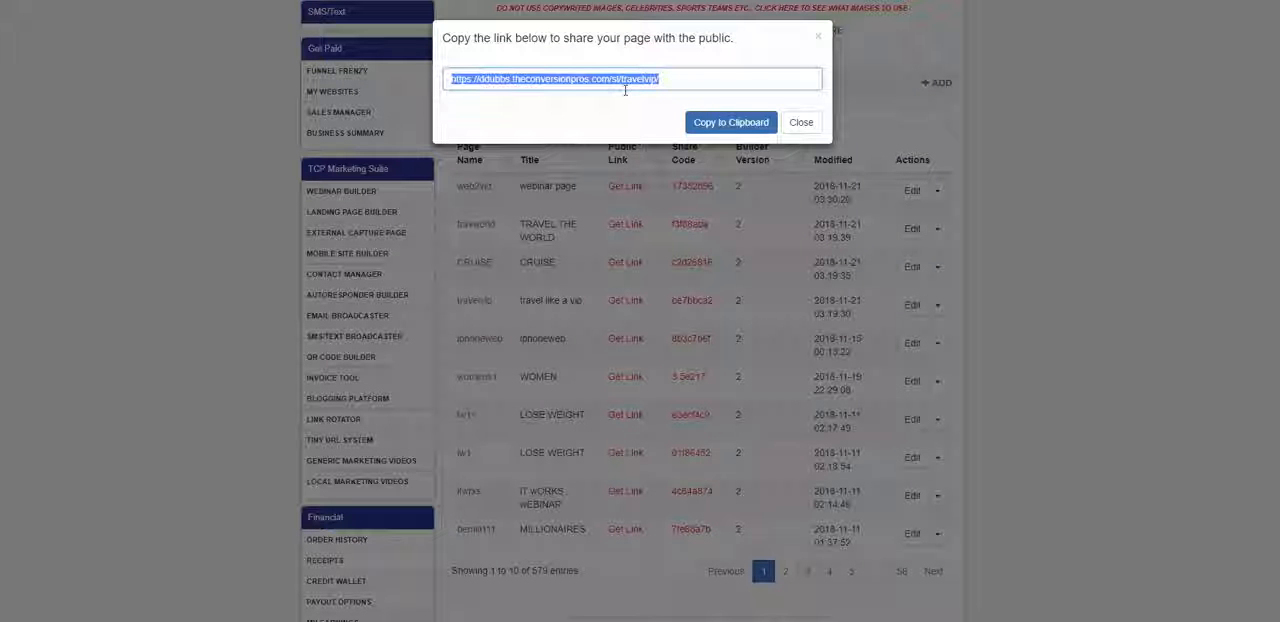
{"action": "left_click", "coordinate": [795, 122]}
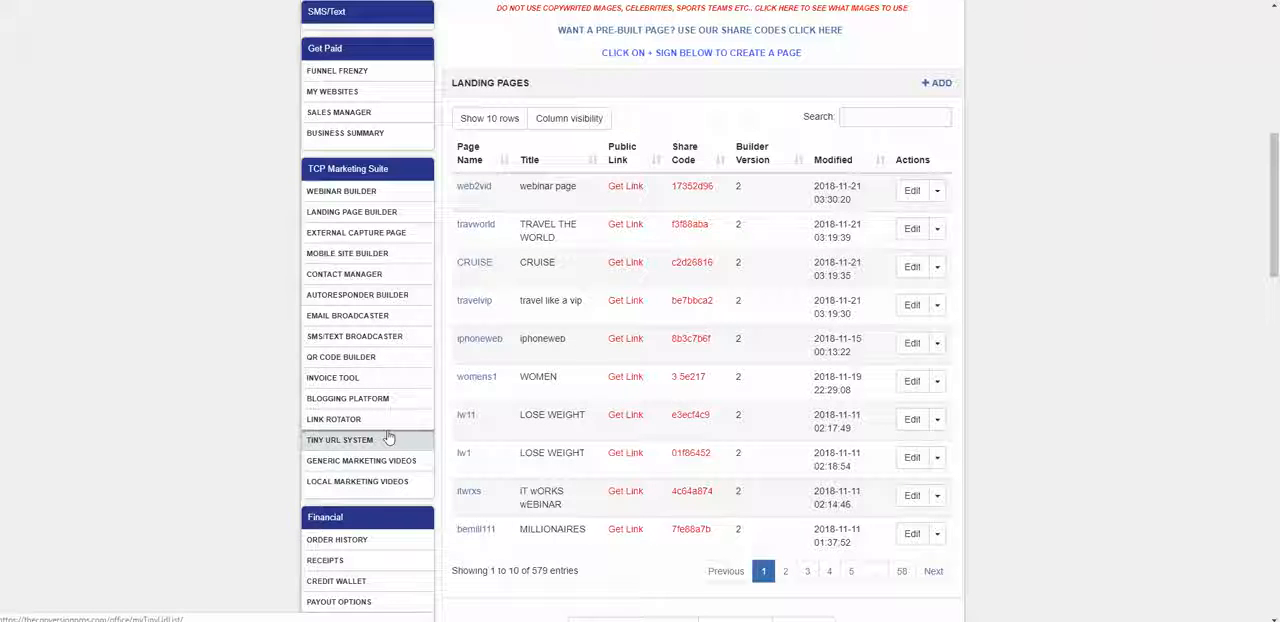
Step: Open the live travelvip page from its public link and review its video, headlines, form and button
{"action": "left_click", "coordinate": [476, 301]}
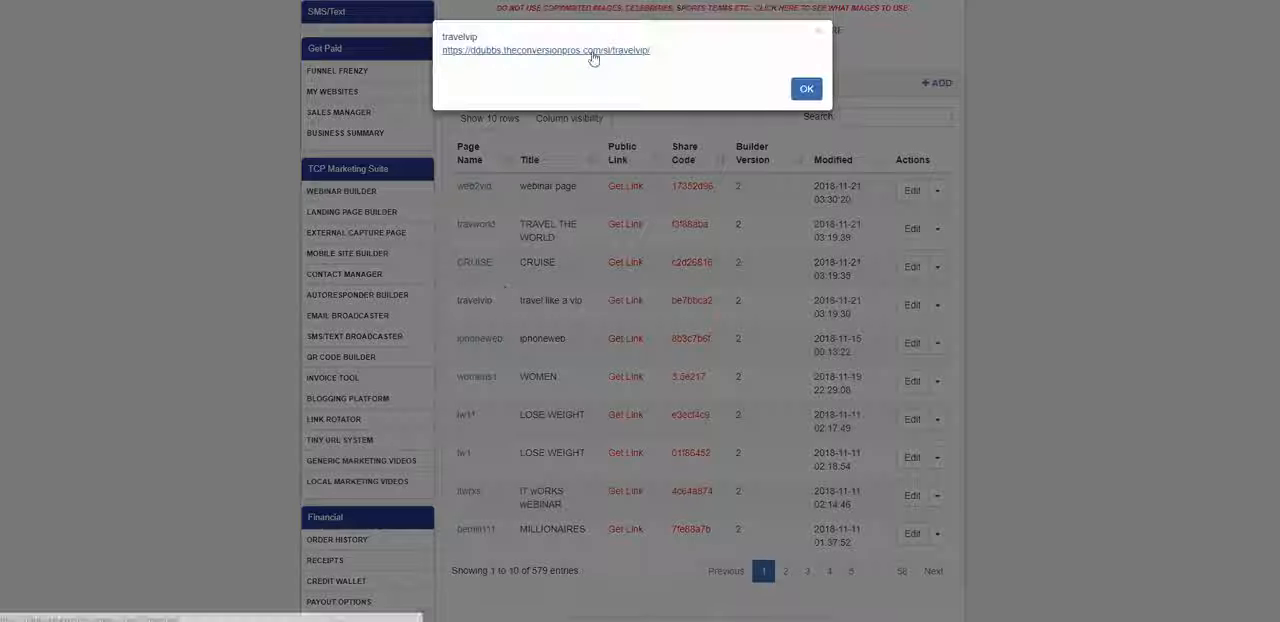
{"action": "left_click", "coordinate": [593, 52]}
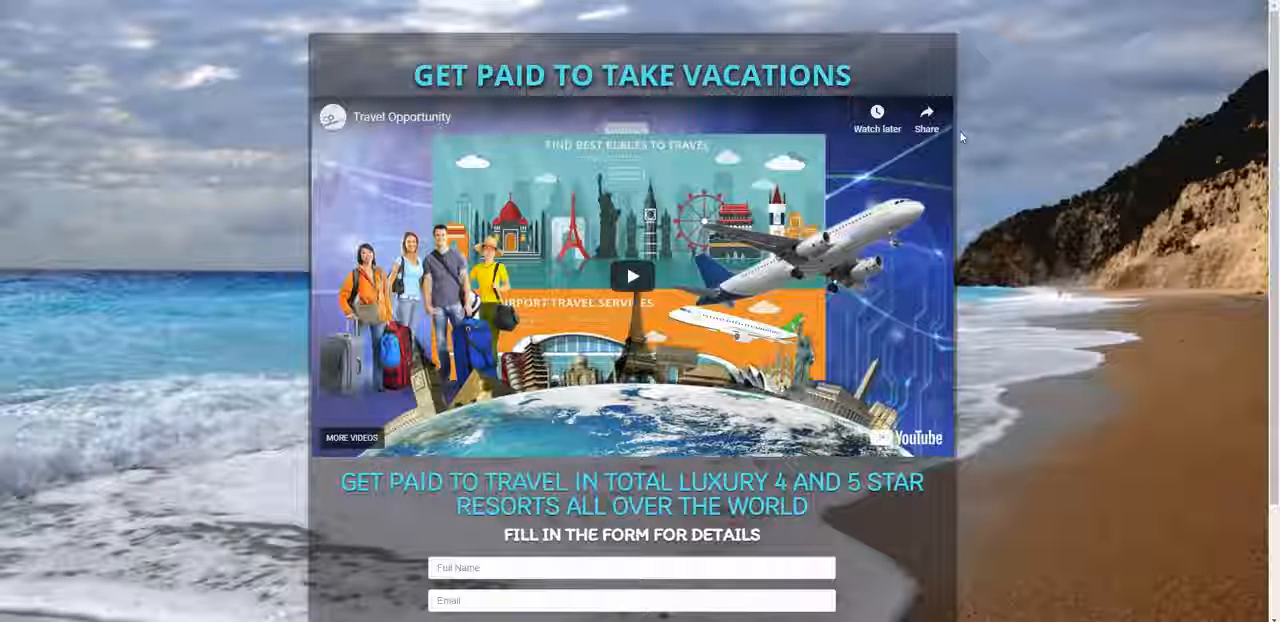
{"action": "scroll", "coordinate": [965, 137], "scroll_direction": "down", "scroll_amount": 1}
{"action": "scroll", "coordinate": [965, 137], "scroll_direction": "up", "scroll_amount": 1}
{"action": "scroll", "coordinate": [917, 244], "scroll_direction": "down", "scroll_amount": 2}
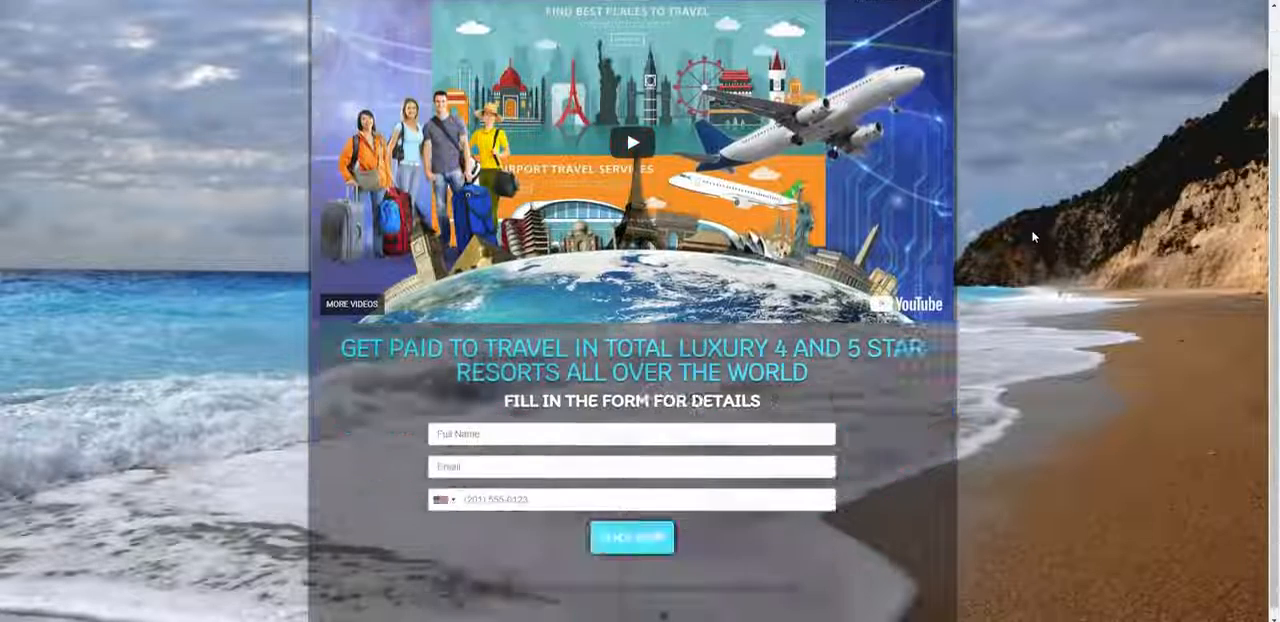
{"action": "scroll", "coordinate": [950, 110], "scroll_direction": "up", "scroll_amount": 2}
{"action": "scroll", "coordinate": [956, 95], "scroll_direction": "down", "scroll_amount": 2}
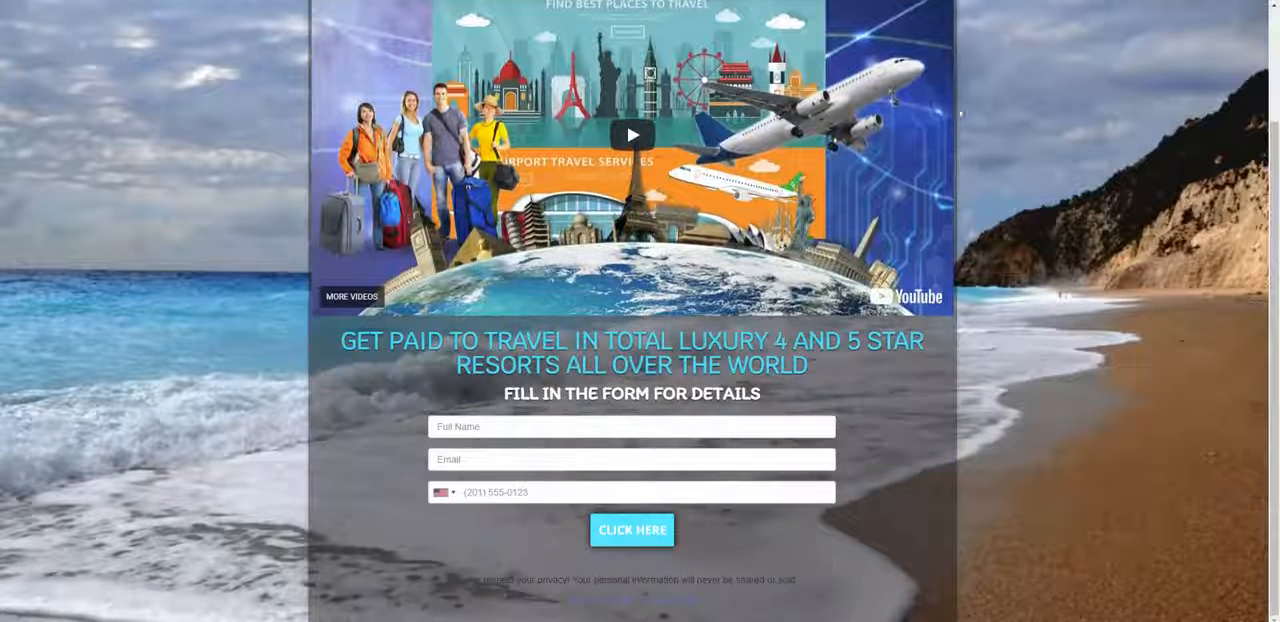
Step: Test the travelvip capture form by entering a sample full name, email and phone number, and submit it
{"action": "left_click", "coordinate": [546, 427]}
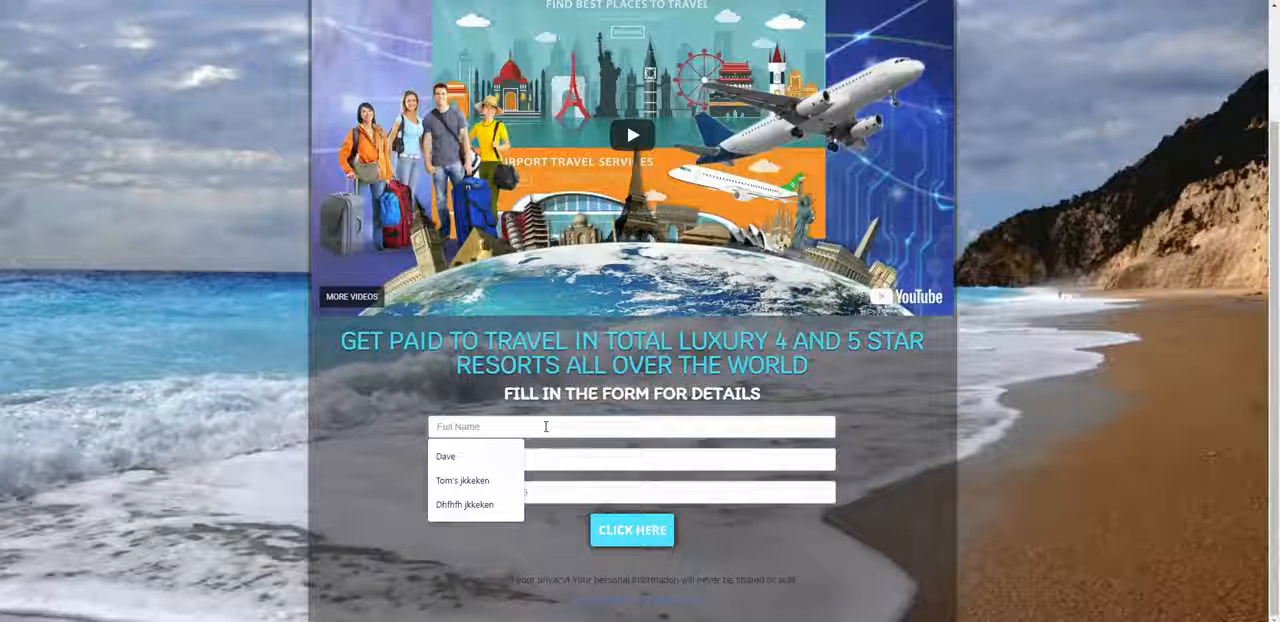
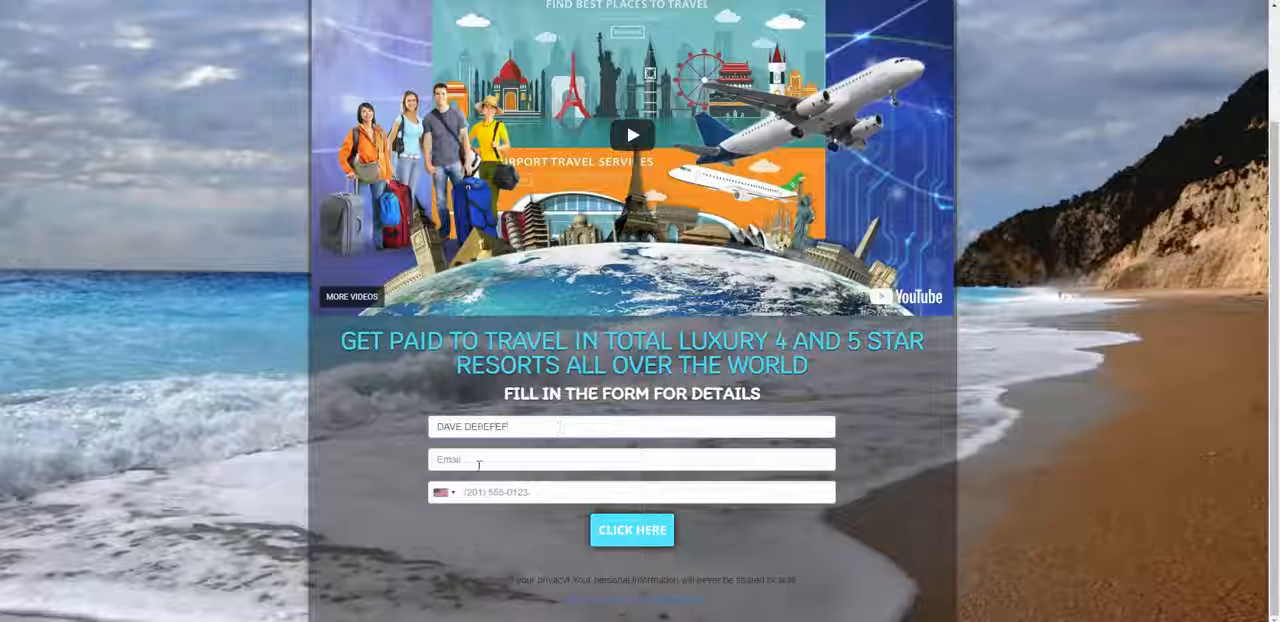
{"action": "left_click", "coordinate": [479, 462]}
{"action": "type", "text": "B"}
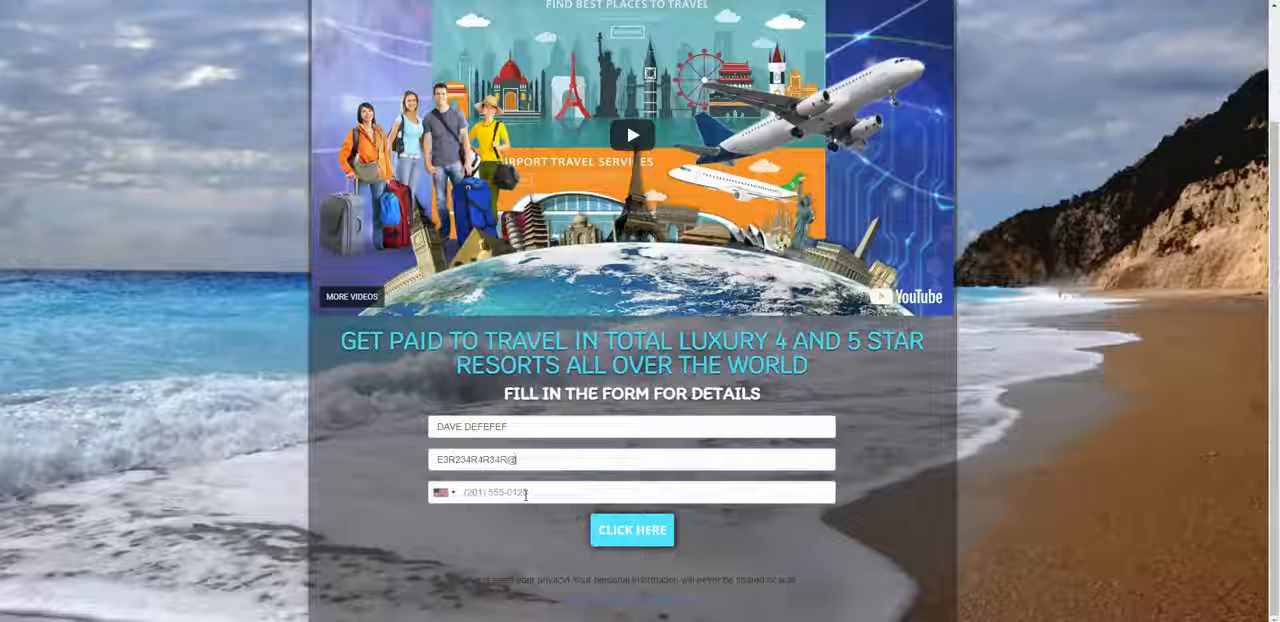
{"action": "type", "text": "GMAIL.COM"}
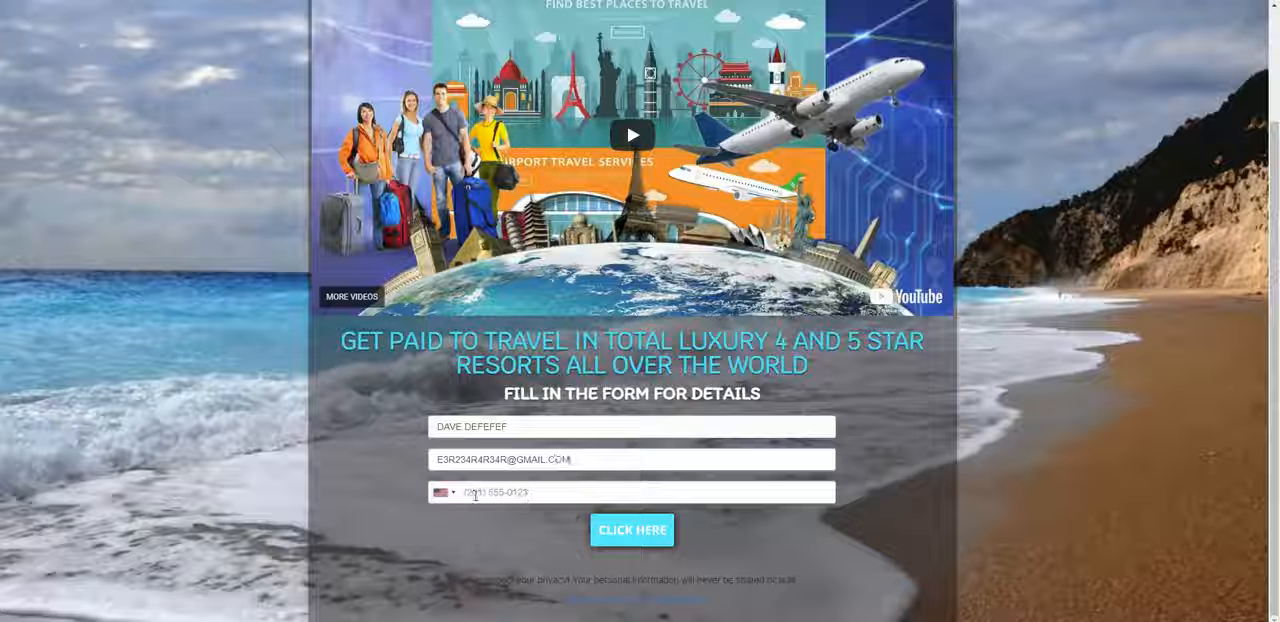
{"action": "left_click", "coordinate": [475, 496]}
{"action": "type", "text": "334434445555"}
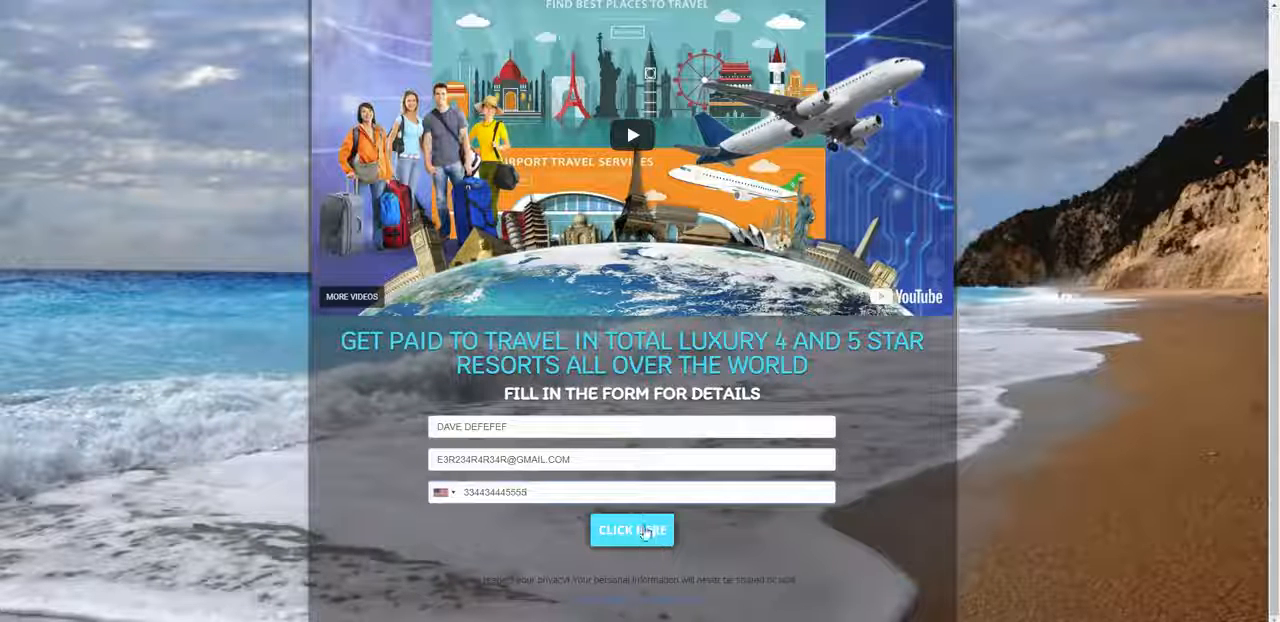
{"action": "left_click", "coordinate": [645, 533]}
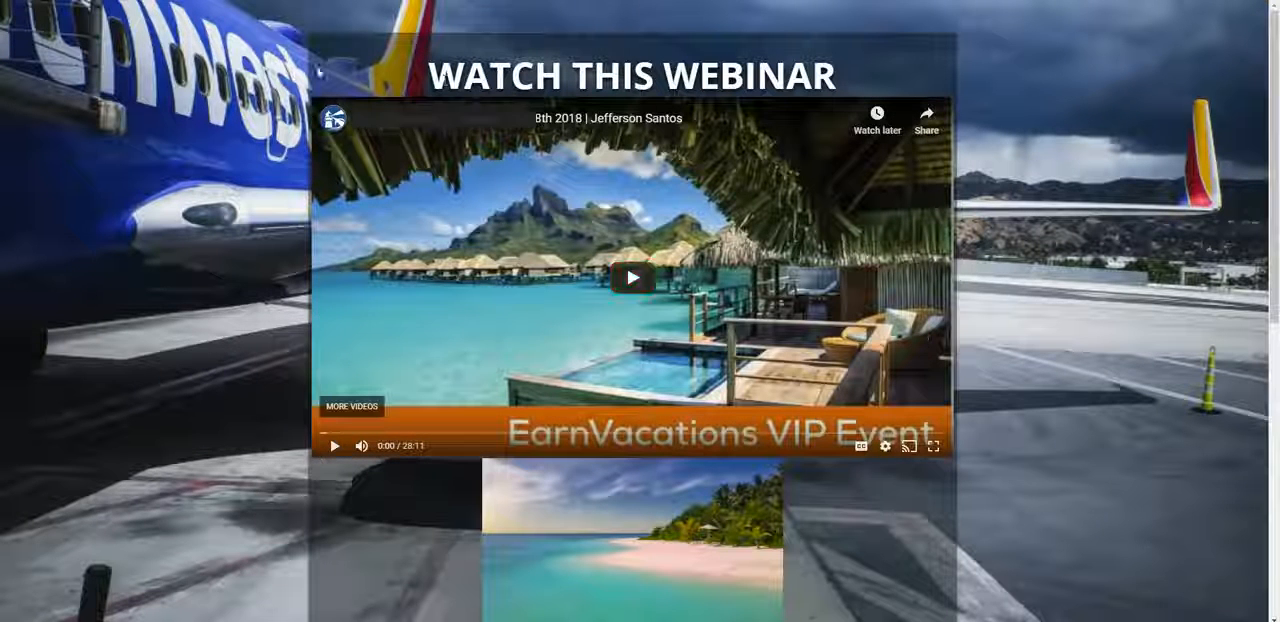
Step: Review the redirected webinar page's videos, contact line and GET INFO button, and return to the landing pages list
{"action": "scroll", "coordinate": [429, 181], "scroll_direction": "down", "scroll_amount": 1}
{"action": "scroll", "coordinate": [429, 181], "scroll_direction": "up", "scroll_amount": 1}
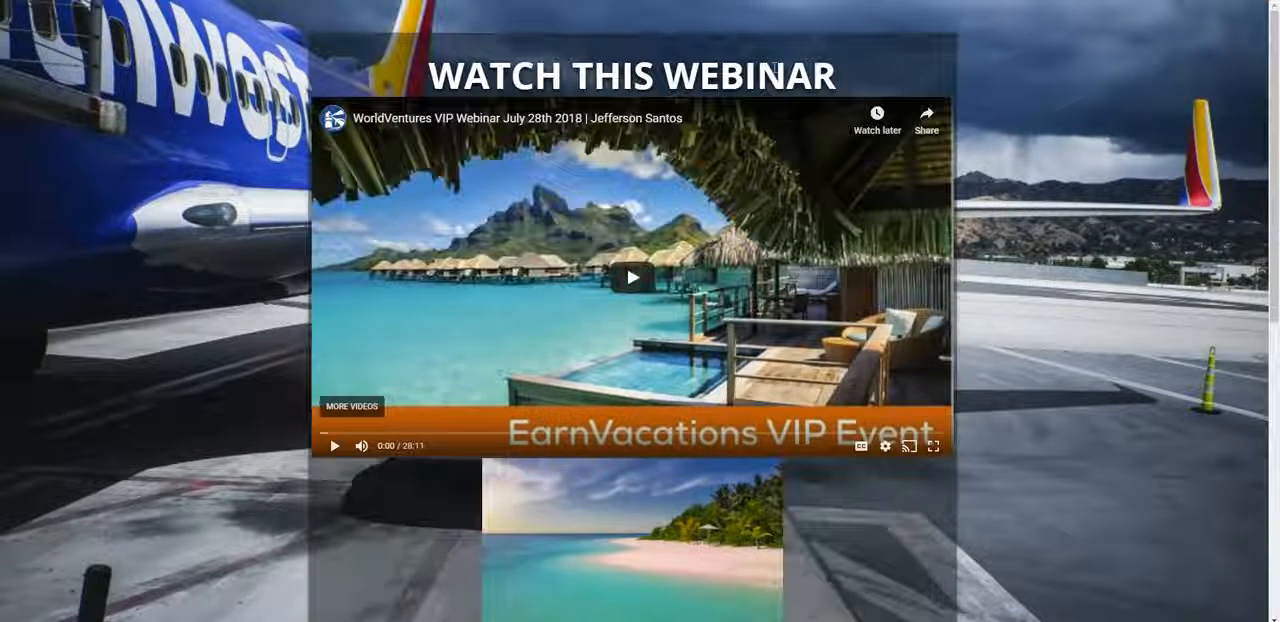
{"action": "scroll", "coordinate": [768, 75], "scroll_direction": "down", "scroll_amount": 3}
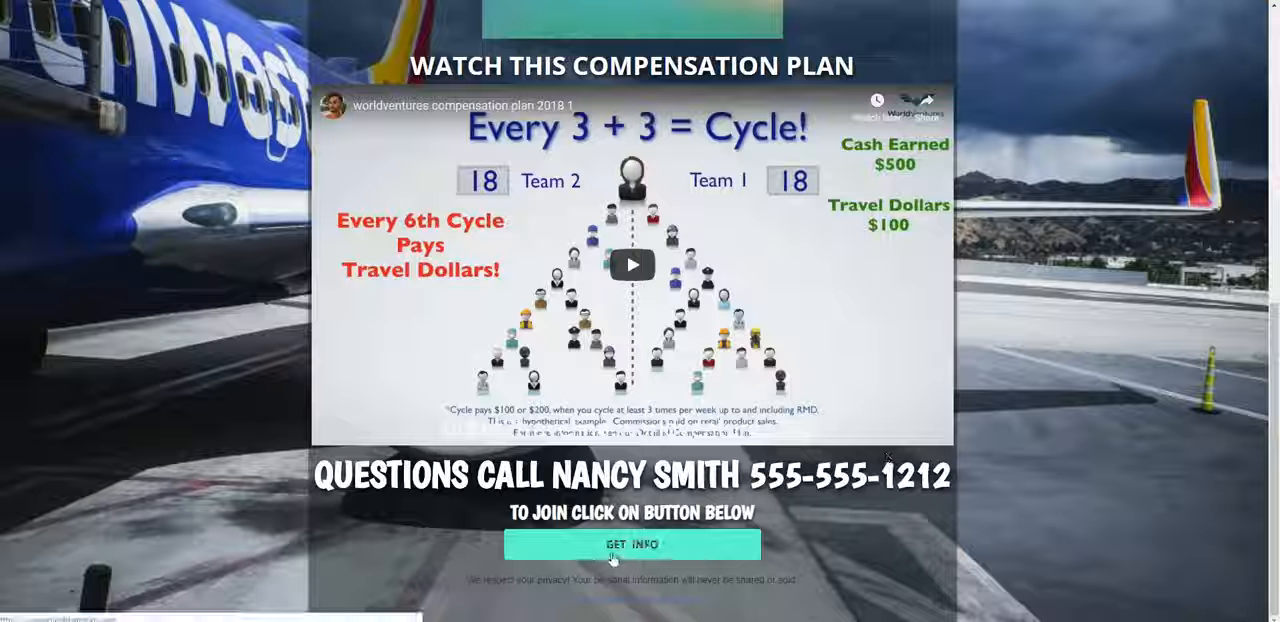
{"action": "scroll", "coordinate": [626, 563], "scroll_direction": "up", "scroll_amount": 6}
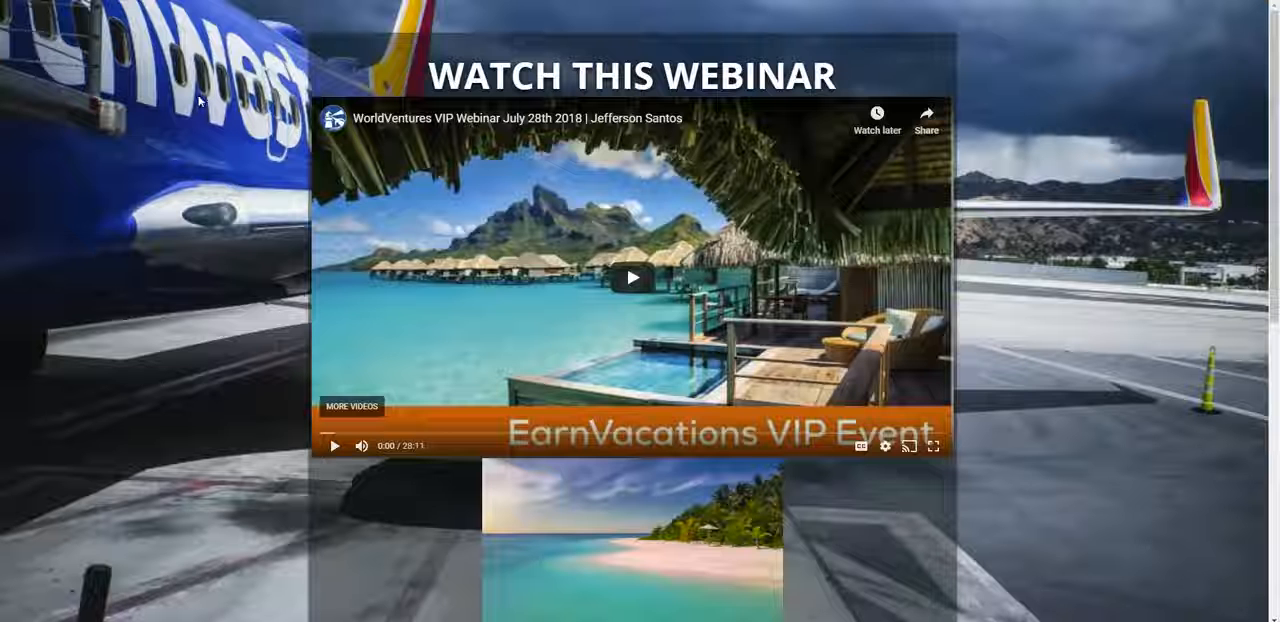
{"action": "scroll", "coordinate": [198, 100], "scroll_direction": "down", "scroll_amount": 1}
{"action": "scroll", "coordinate": [198, 100], "scroll_direction": "up", "scroll_amount": 1}
{"action": "scroll", "coordinate": [600, 110], "scroll_direction": "down", "scroll_amount": 2}
{"action": "scroll", "coordinate": [530, 96], "scroll_direction": "up", "scroll_amount": 2}
{"action": "scroll", "coordinate": [605, 297], "scroll_direction": "down", "scroll_amount": 2}
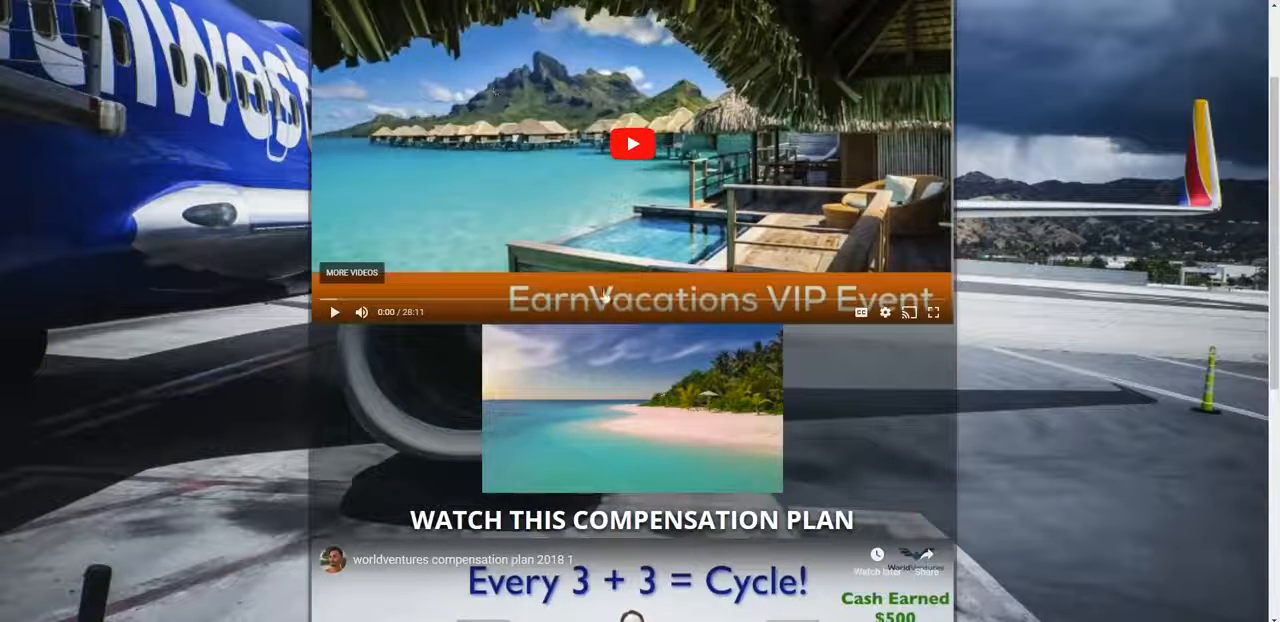
{"action": "scroll", "coordinate": [605, 297], "scroll_direction": "up", "scroll_amount": 1}
{"action": "scroll", "coordinate": [686, 355], "scroll_direction": "down", "scroll_amount": 8}
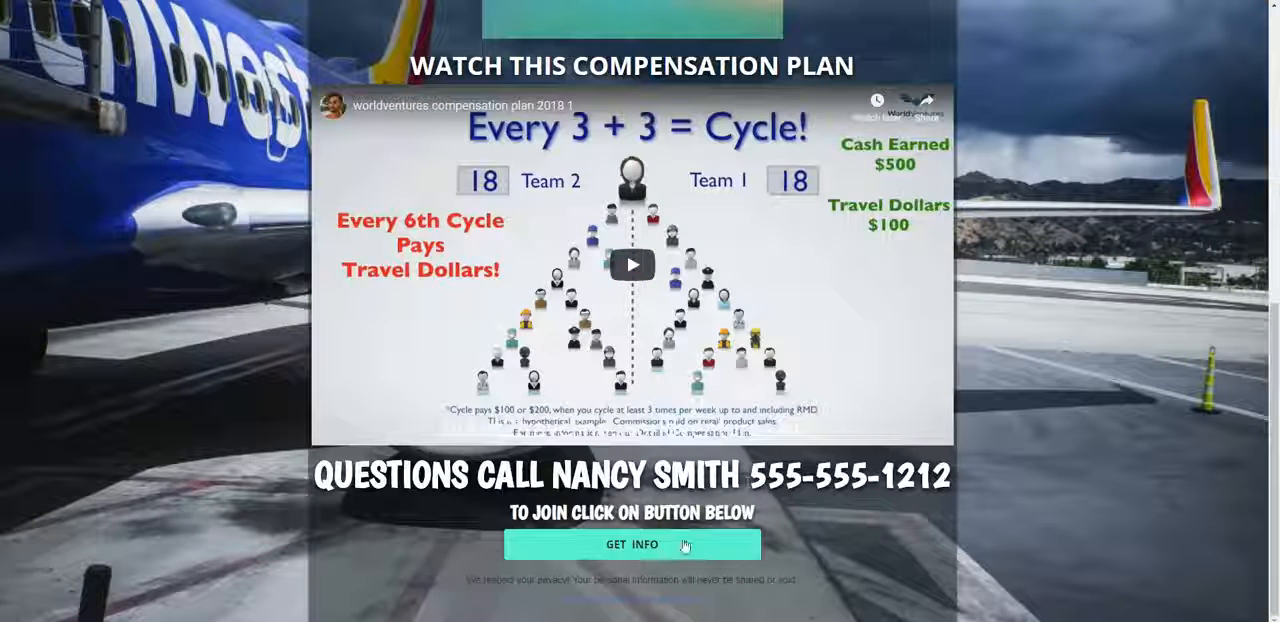
{"action": "scroll", "coordinate": [1108, 431], "scroll_direction": "up", "scroll_amount": 3}
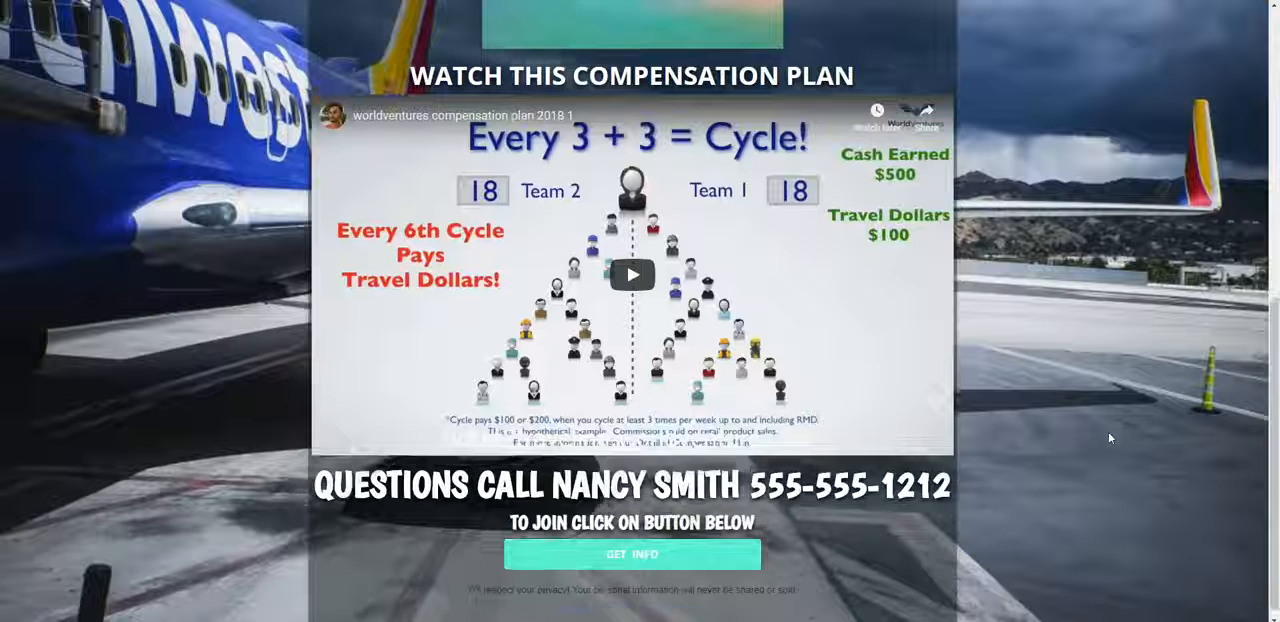
{"action": "scroll", "coordinate": [134, 271], "scroll_direction": "up", "scroll_amount": 3}
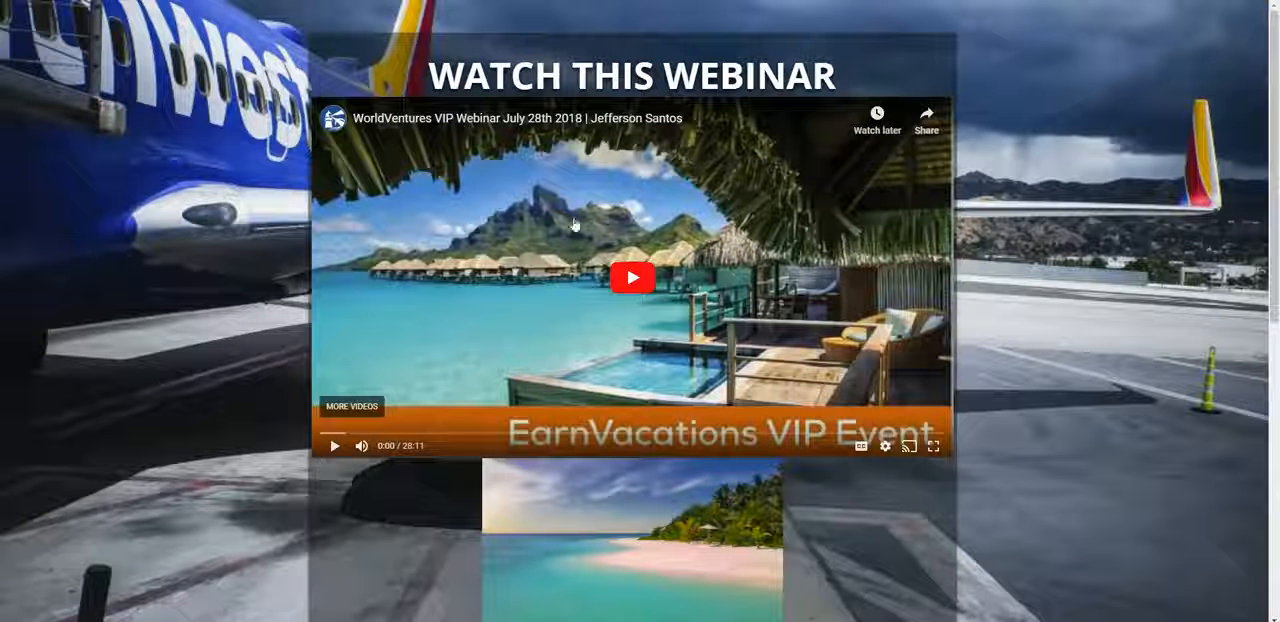
{"action": "scroll", "coordinate": [816, 440], "scroll_direction": "down", "scroll_amount": 6}
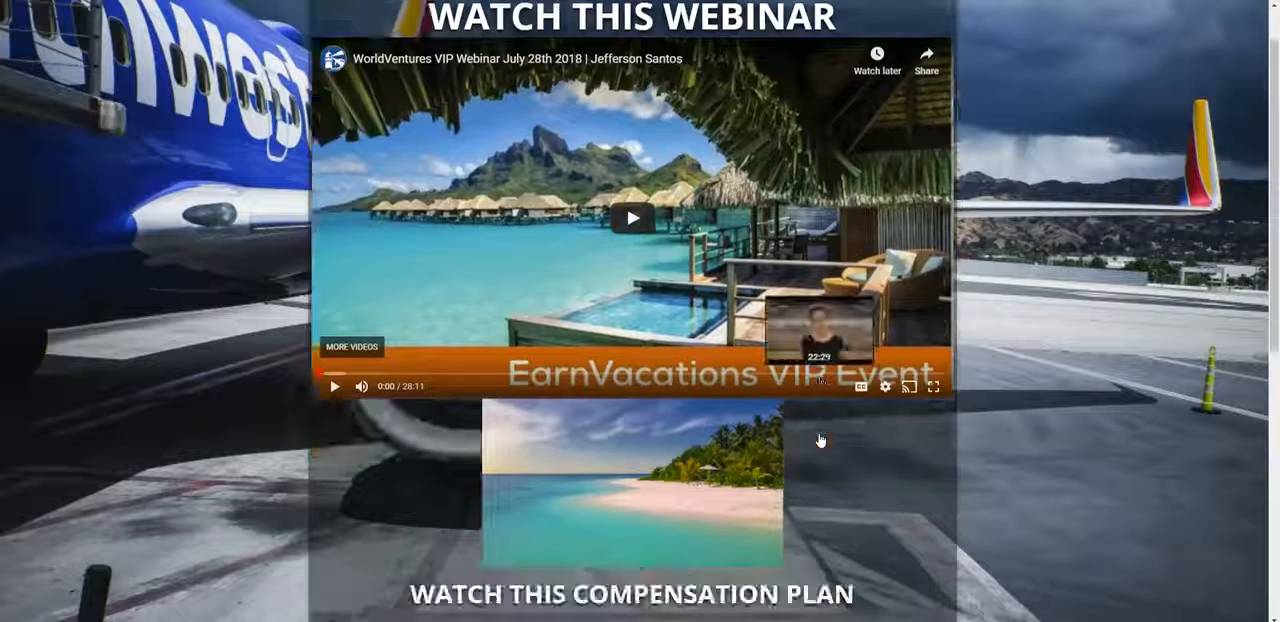
{"action": "scroll", "coordinate": [820, 444], "scroll_direction": "up", "scroll_amount": 5}
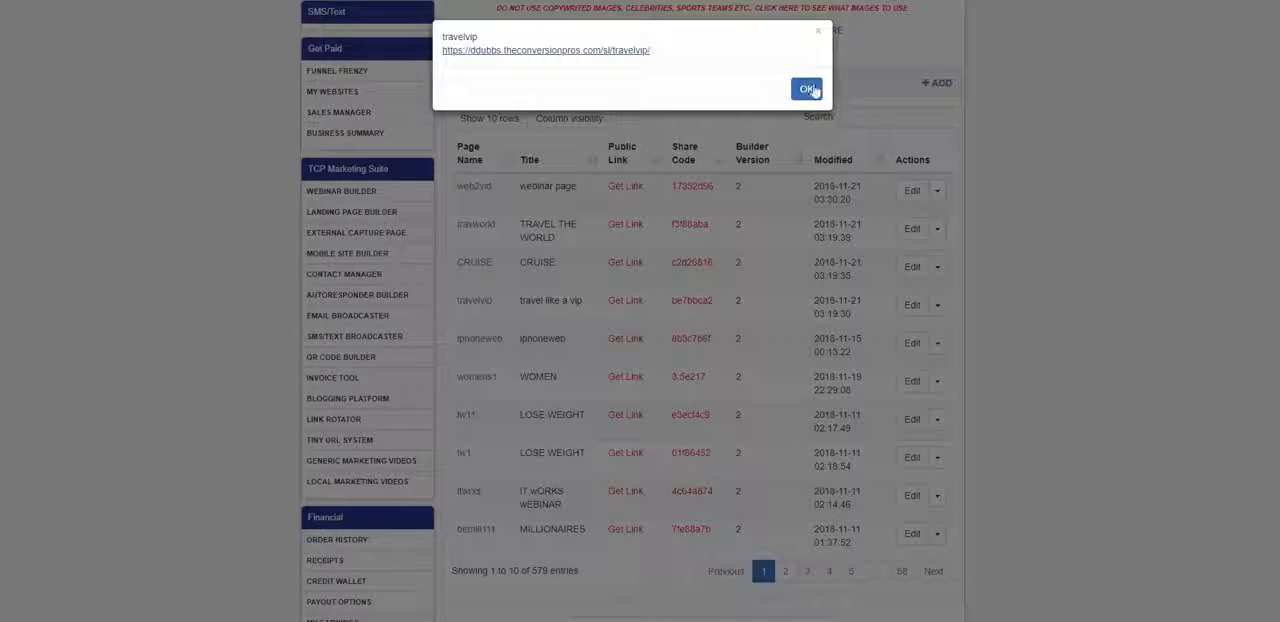
{"action": "left_click", "coordinate": [818, 34]}
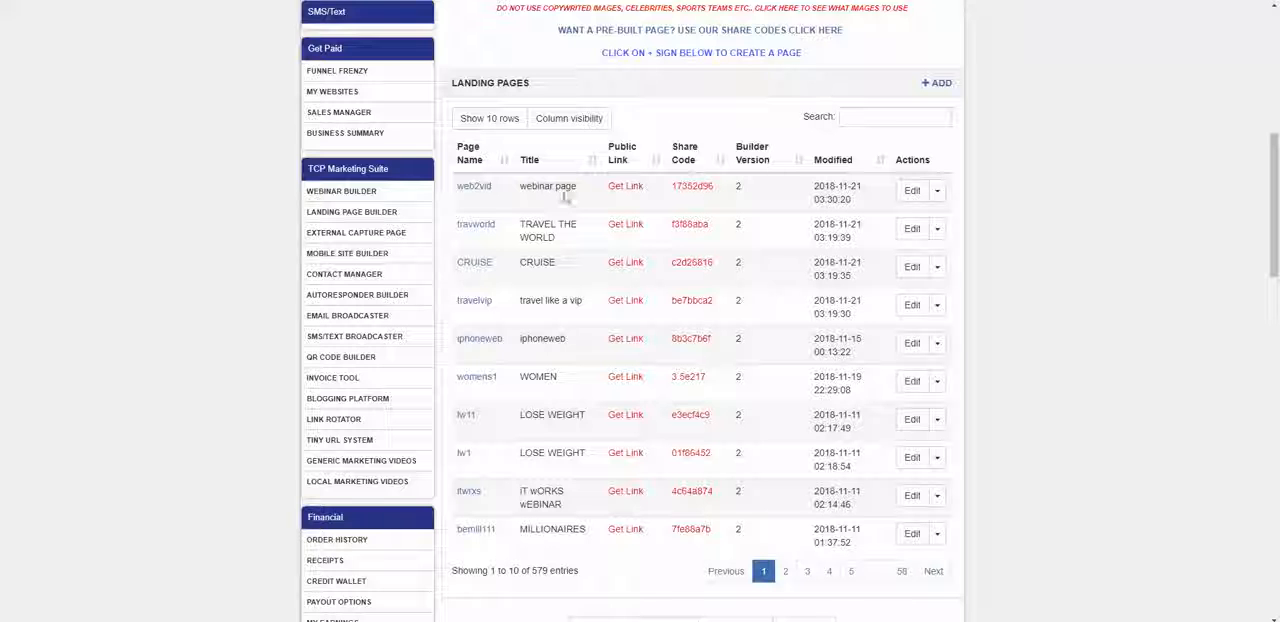
Step: Duplicate the web2vid webinar page using its own share code
{"action": "double_click", "coordinate": [712, 187]}
{"action": "right_click", "coordinate": [674, 192]}
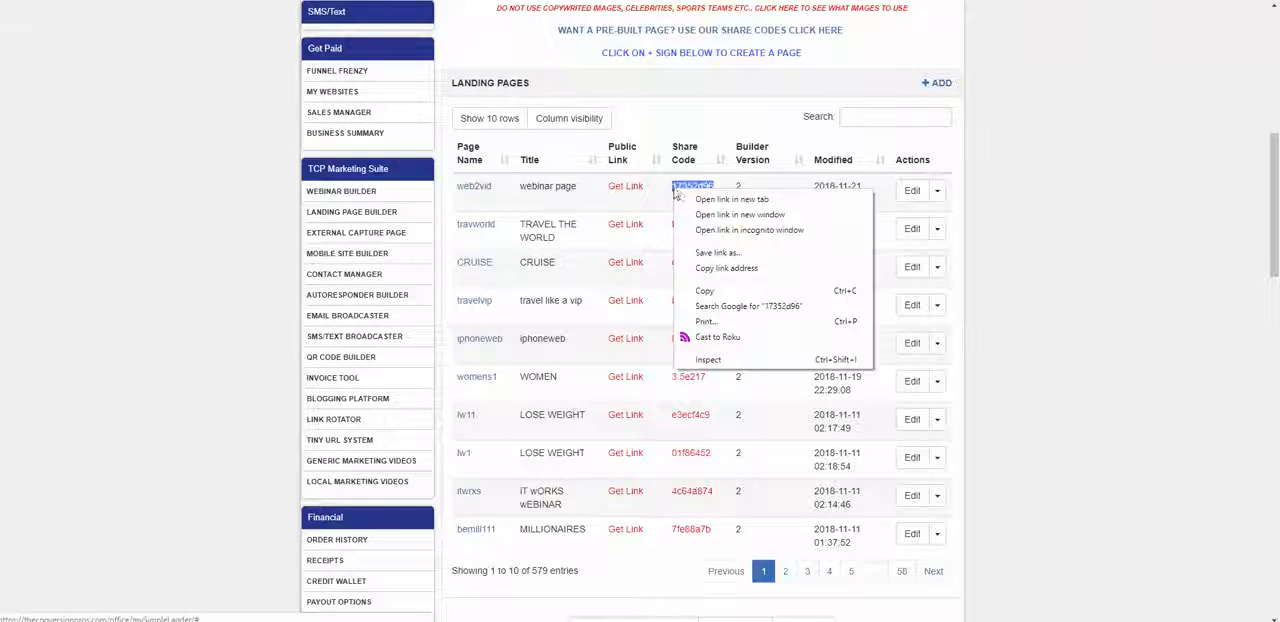
{"action": "left_click", "coordinate": [706, 289]}
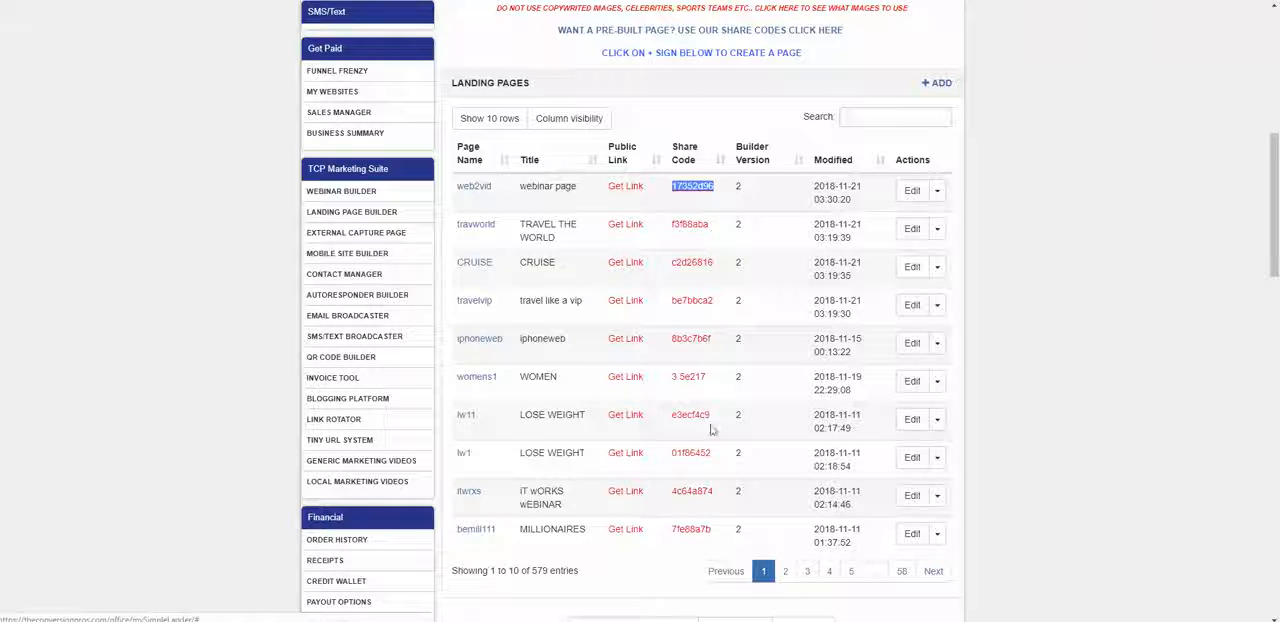
{"action": "scroll", "coordinate": [720, 500], "scroll_direction": "down", "scroll_amount": 2}
{"action": "right_click", "coordinate": [640, 497]}
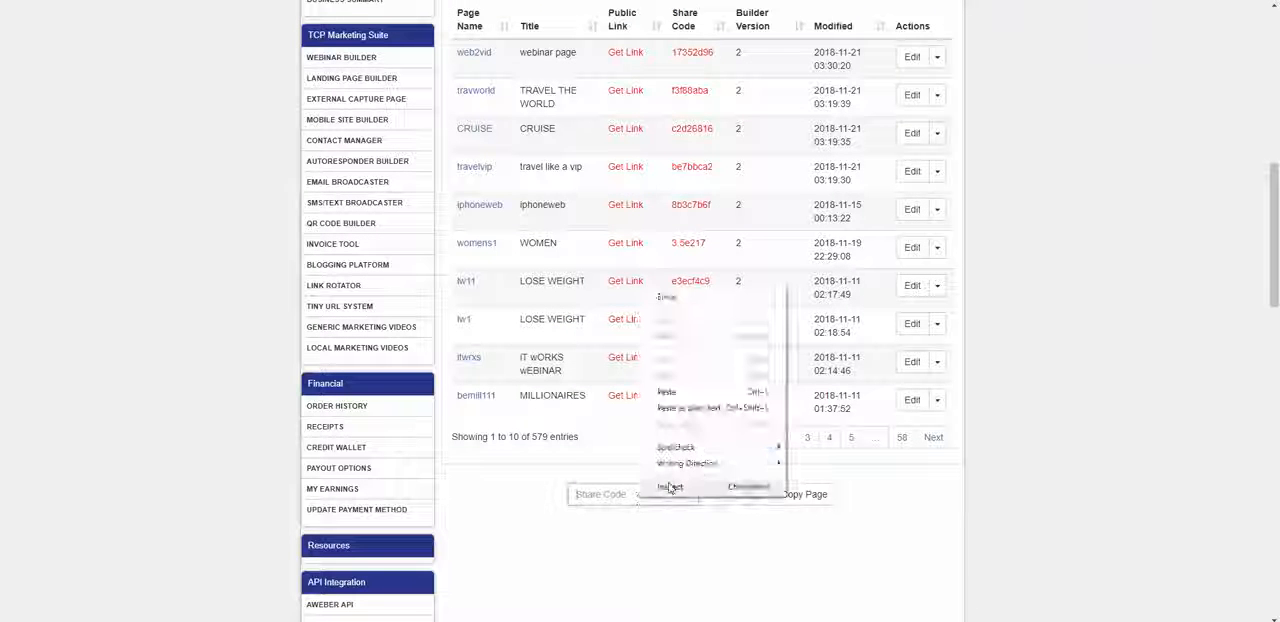
{"action": "left_click", "coordinate": [676, 393]}
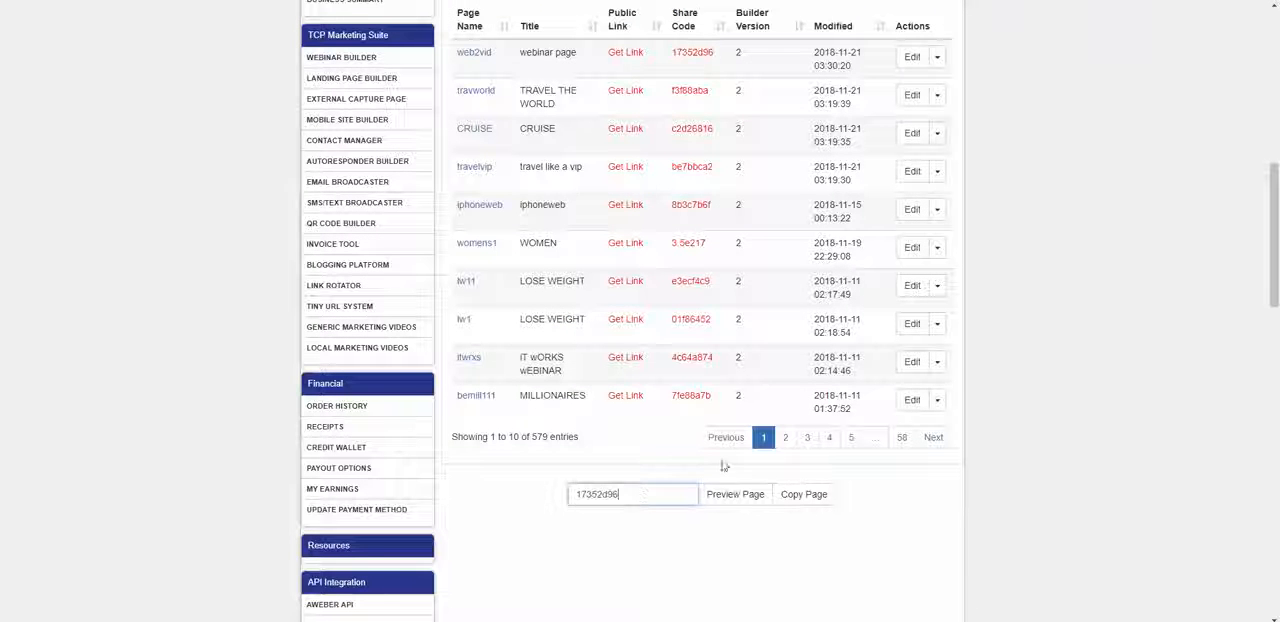
{"action": "left_click", "coordinate": [800, 496]}
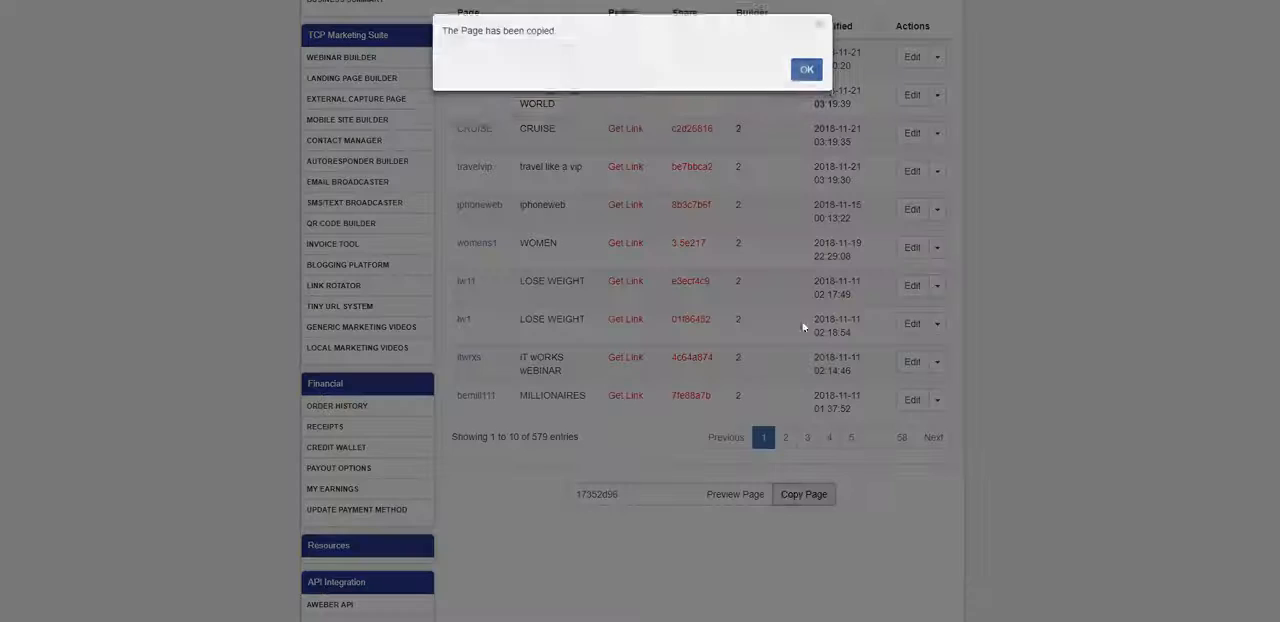
{"action": "left_click", "coordinate": [806, 69]}
{"action": "scroll", "coordinate": [856, 303], "scroll_direction": "up", "scroll_amount": 3}
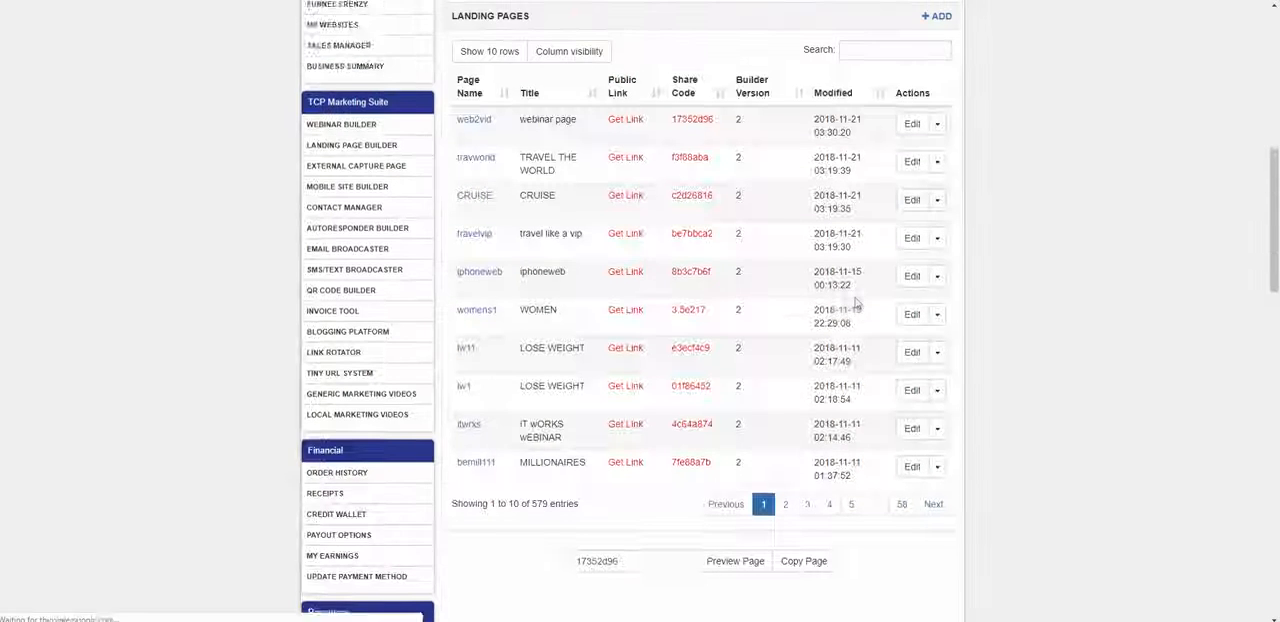
{"action": "scroll", "coordinate": [660, 280], "scroll_direction": "down", "scroll_amount": 1}
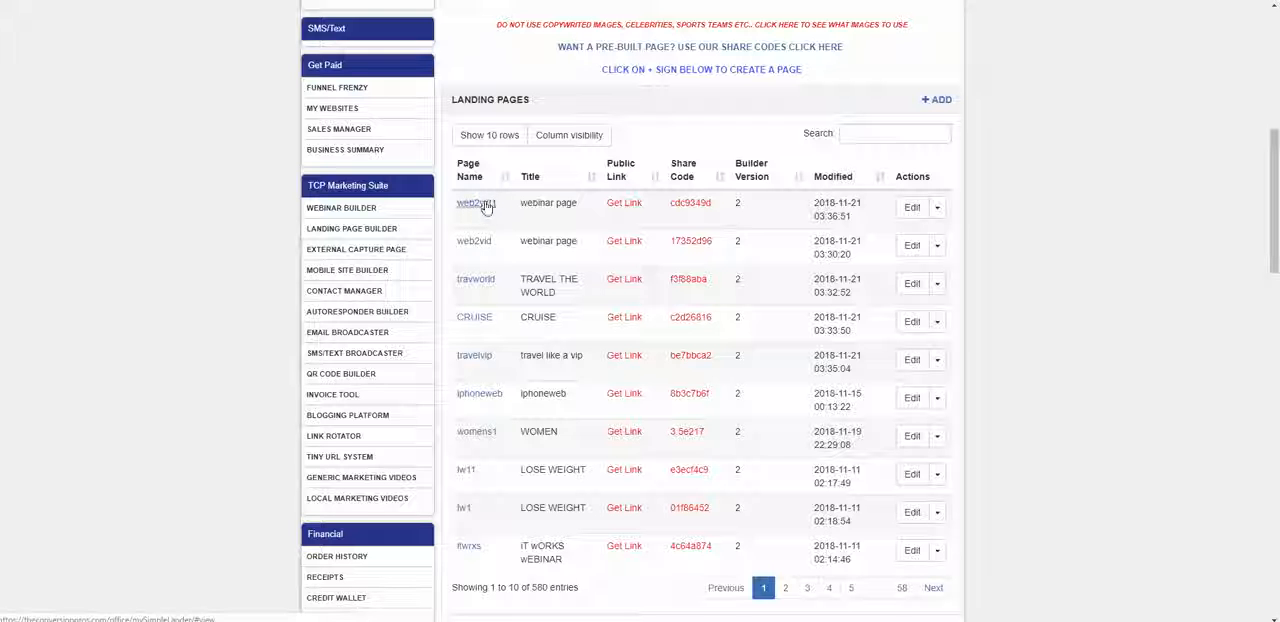
Step: Open the copied web2vid1 page in the builder and examine its videos, text and GET INFO button
{"action": "left_click", "coordinate": [910, 209]}
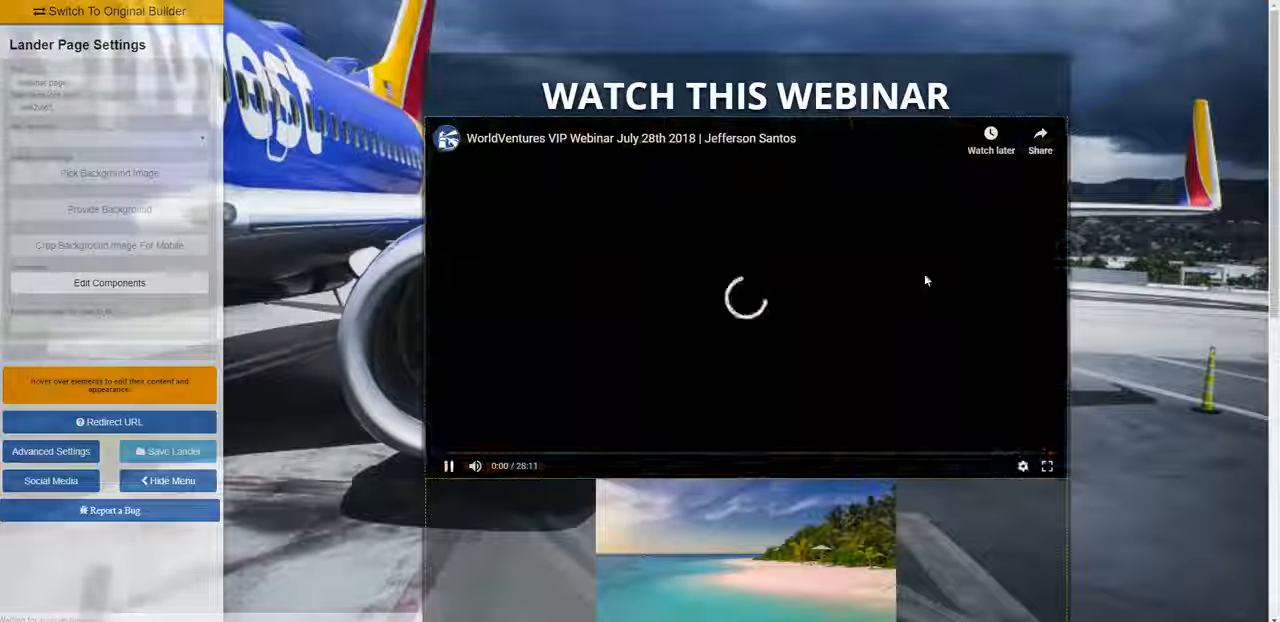
{"action": "scroll", "coordinate": [924, 273], "scroll_direction": "down", "scroll_amount": 5}
{"action": "scroll", "coordinate": [924, 285], "scroll_direction": "down", "scroll_amount": 2}
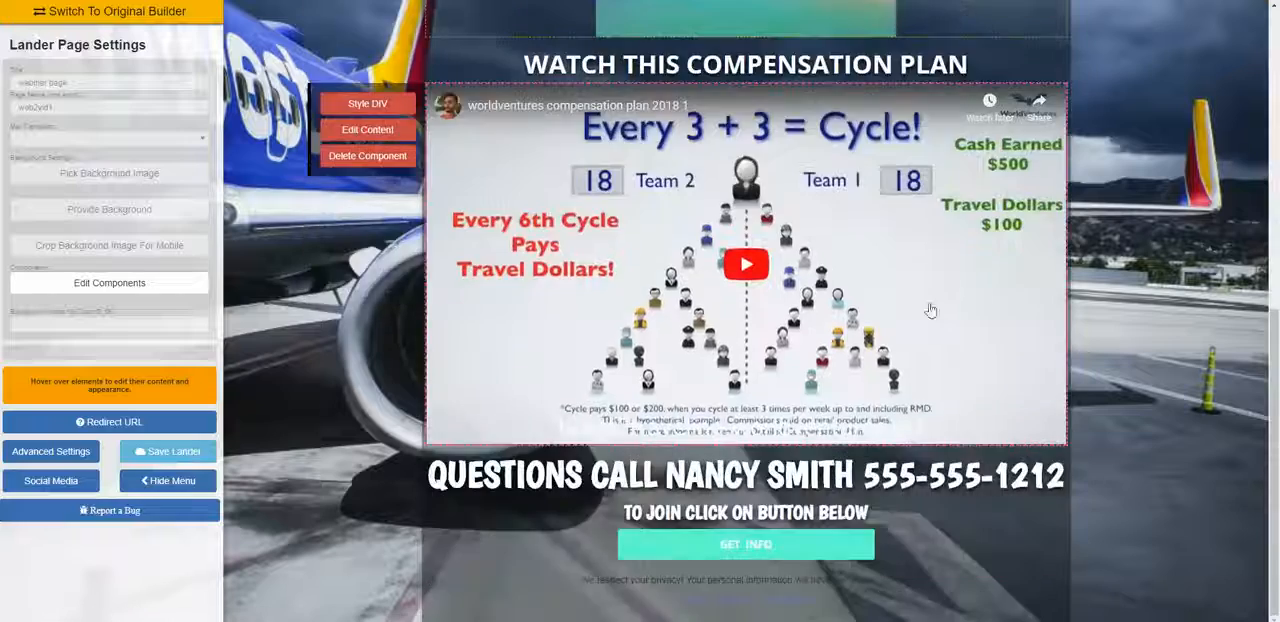
{"action": "scroll", "coordinate": [929, 309], "scroll_direction": "up", "scroll_amount": 5}
{"action": "scroll", "coordinate": [983, 340], "scroll_direction": "down", "scroll_amount": 4}
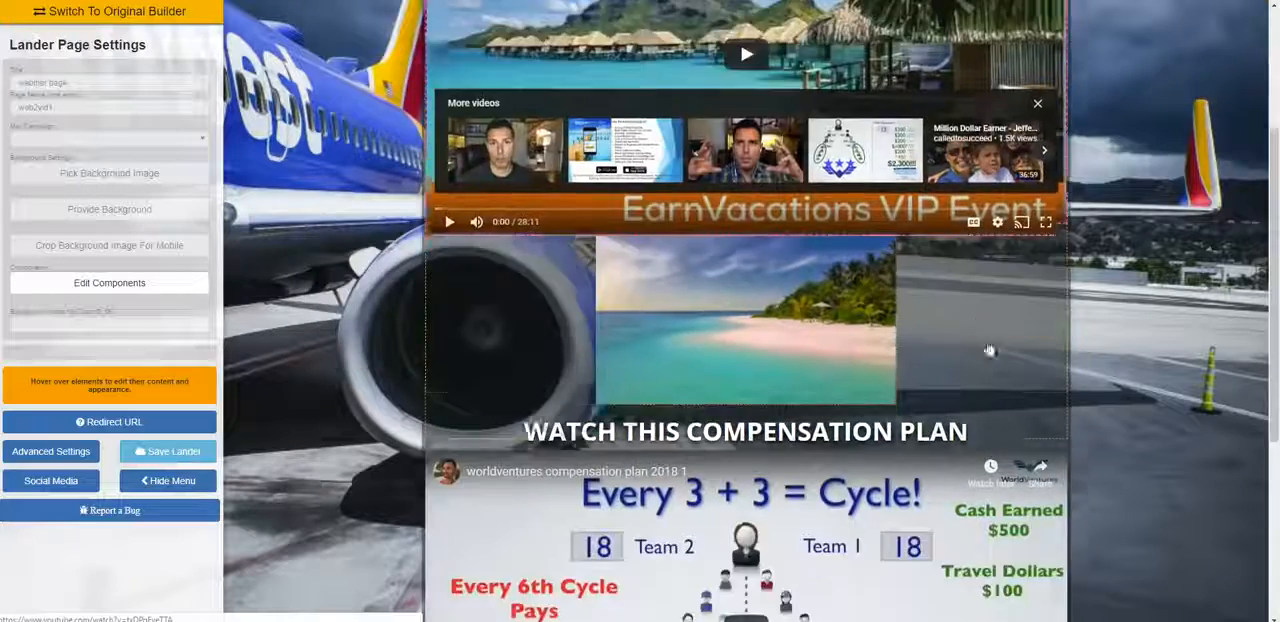
{"action": "scroll", "coordinate": [473, 297], "scroll_direction": "up", "scroll_amount": 5}
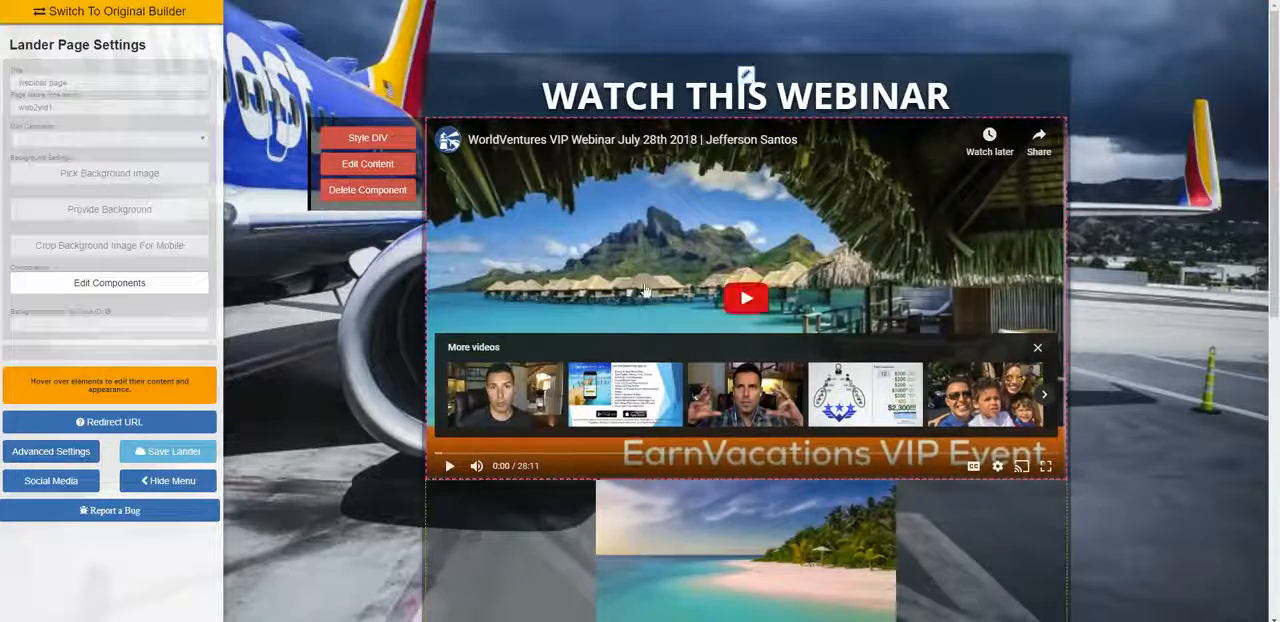
Step: Examine the webinar video, beach image and compensation plan section of the copied web2vid1 page in the builder
{"action": "scroll", "coordinate": [1163, 281], "scroll_direction": "down", "scroll_amount": 1}
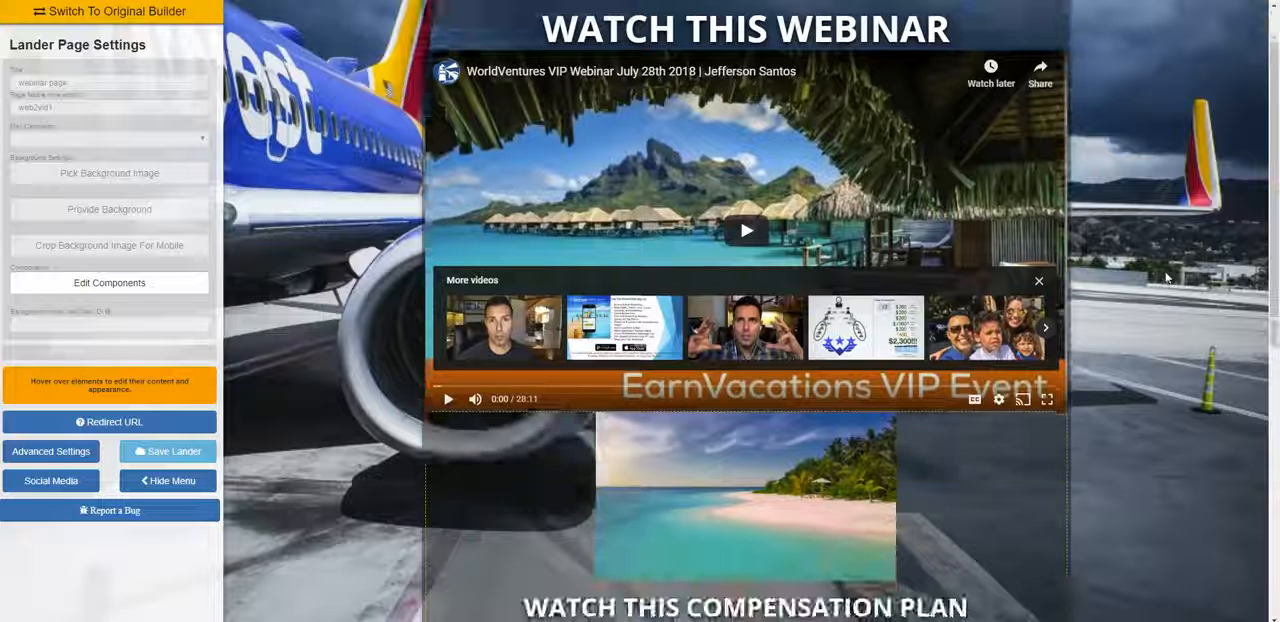
{"action": "scroll", "coordinate": [1165, 284], "scroll_direction": "up", "scroll_amount": 1}
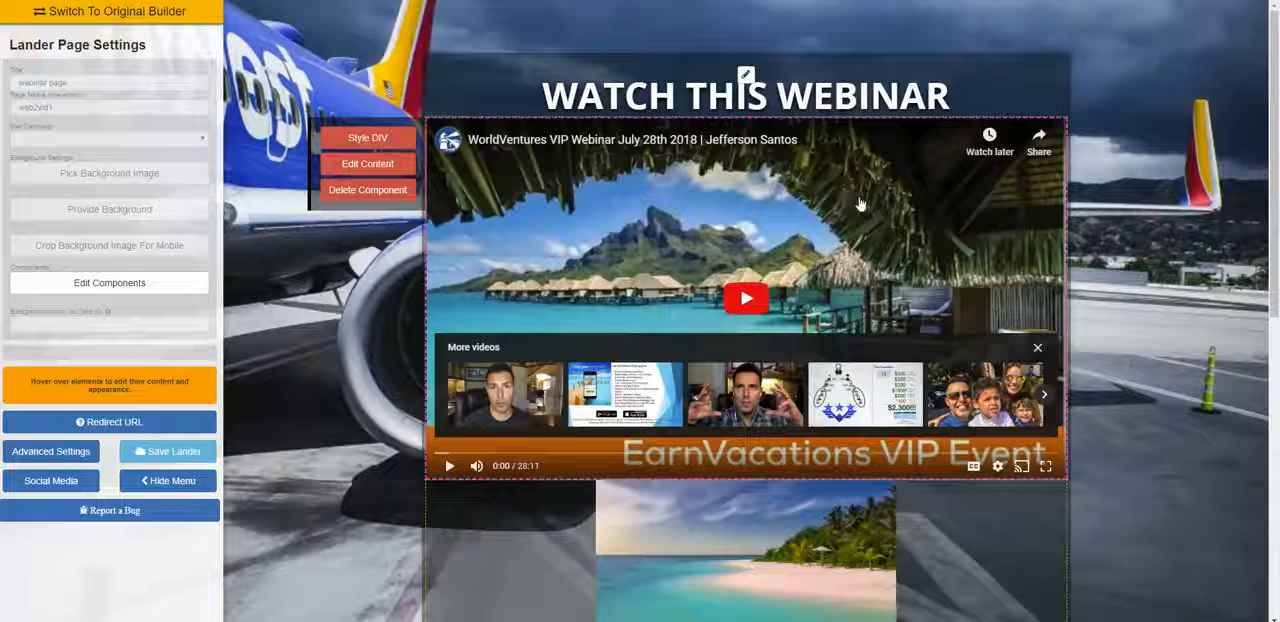
{"action": "scroll", "coordinate": [845, 461], "scroll_direction": "down", "scroll_amount": 3}
{"action": "scroll", "coordinate": [845, 461], "scroll_direction": "down", "scroll_amount": 5}
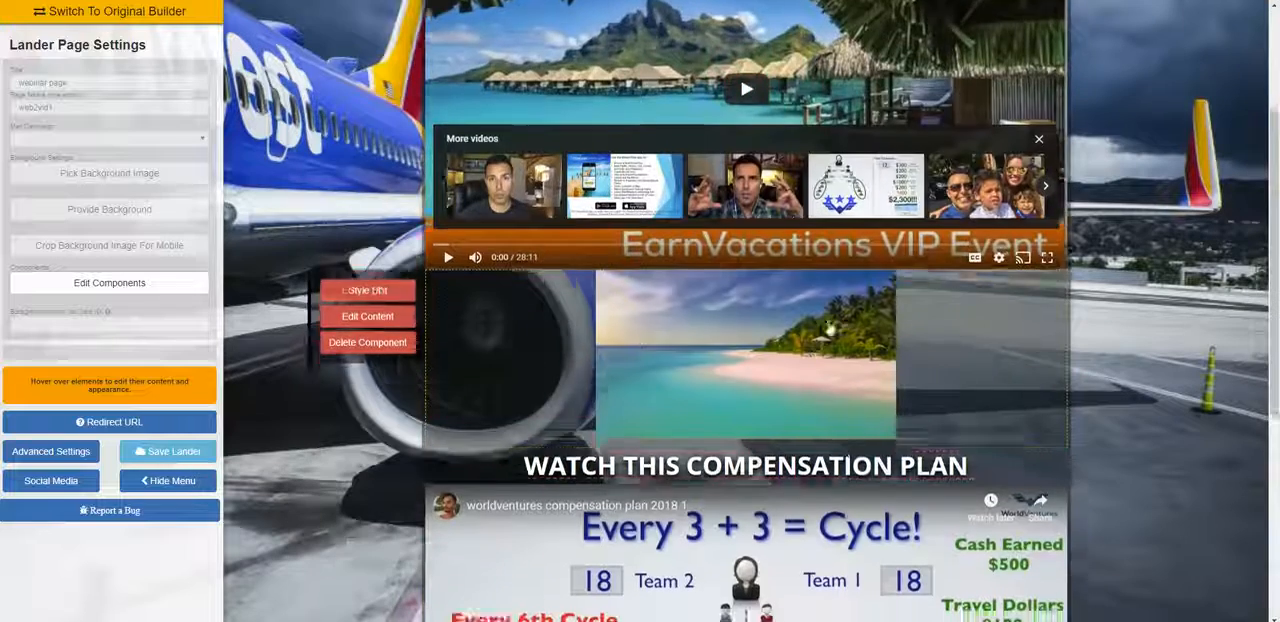
{"action": "scroll", "coordinate": [902, 358], "scroll_direction": "up", "scroll_amount": 5}
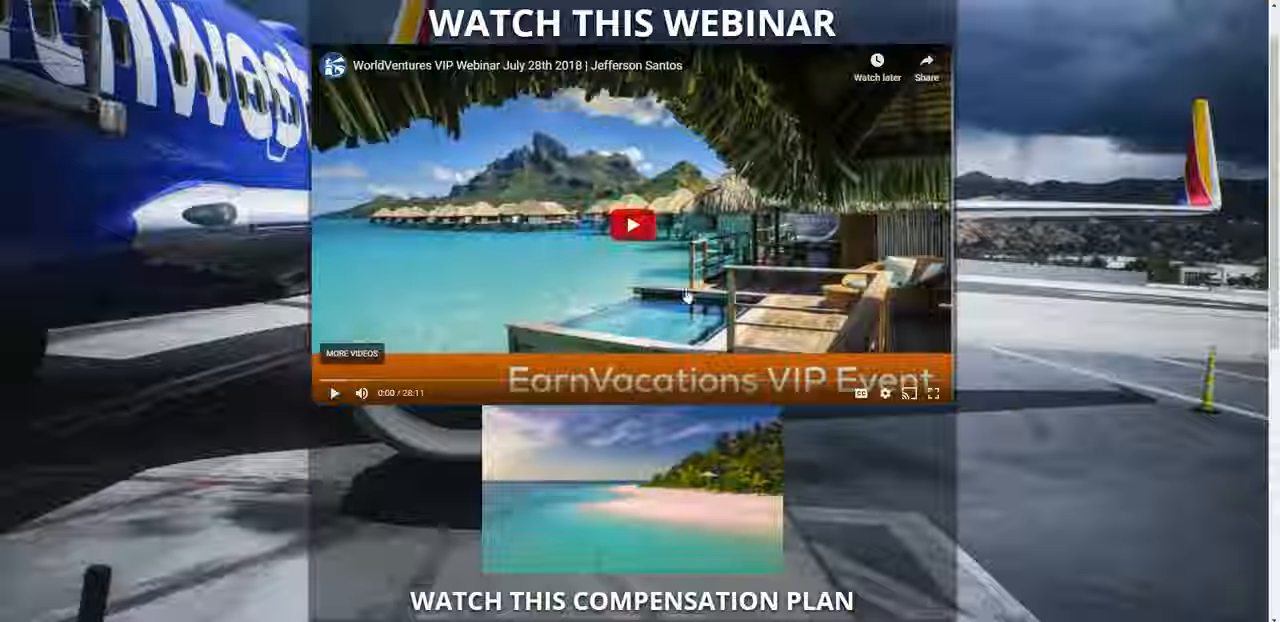
Step: Return to the live webinar page and review its webinar video, compensation plan video, contact line and GET INFO button
{"action": "scroll", "coordinate": [670, 544], "scroll_direction": "down", "scroll_amount": 5}
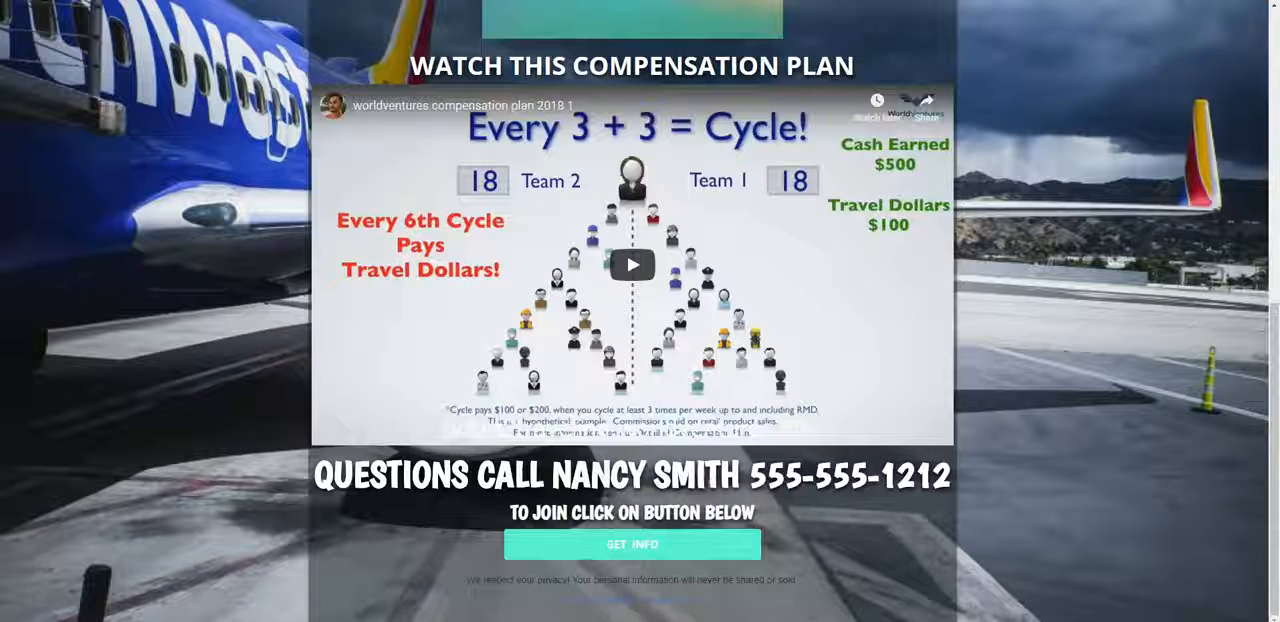
{"action": "scroll", "coordinate": [650, 572], "scroll_direction": "up", "scroll_amount": 5}
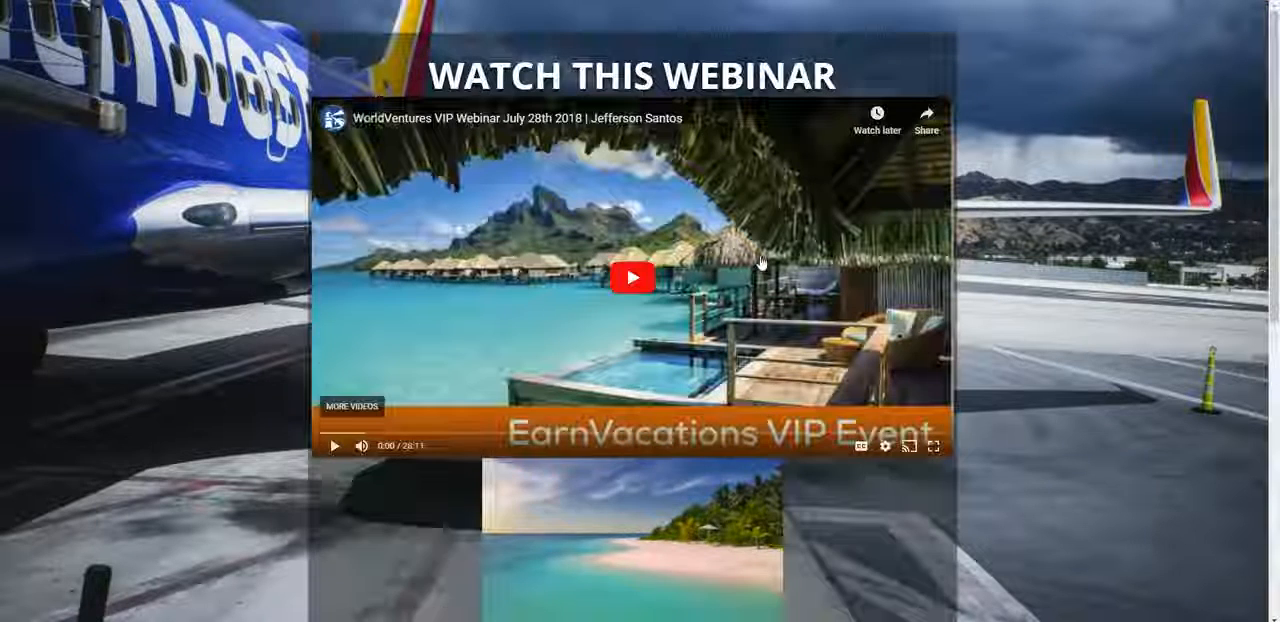
{"action": "scroll", "coordinate": [520, 278], "scroll_direction": "down", "scroll_amount": 6}
{"action": "scroll", "coordinate": [775, 344], "scroll_direction": "up", "scroll_amount": 6}
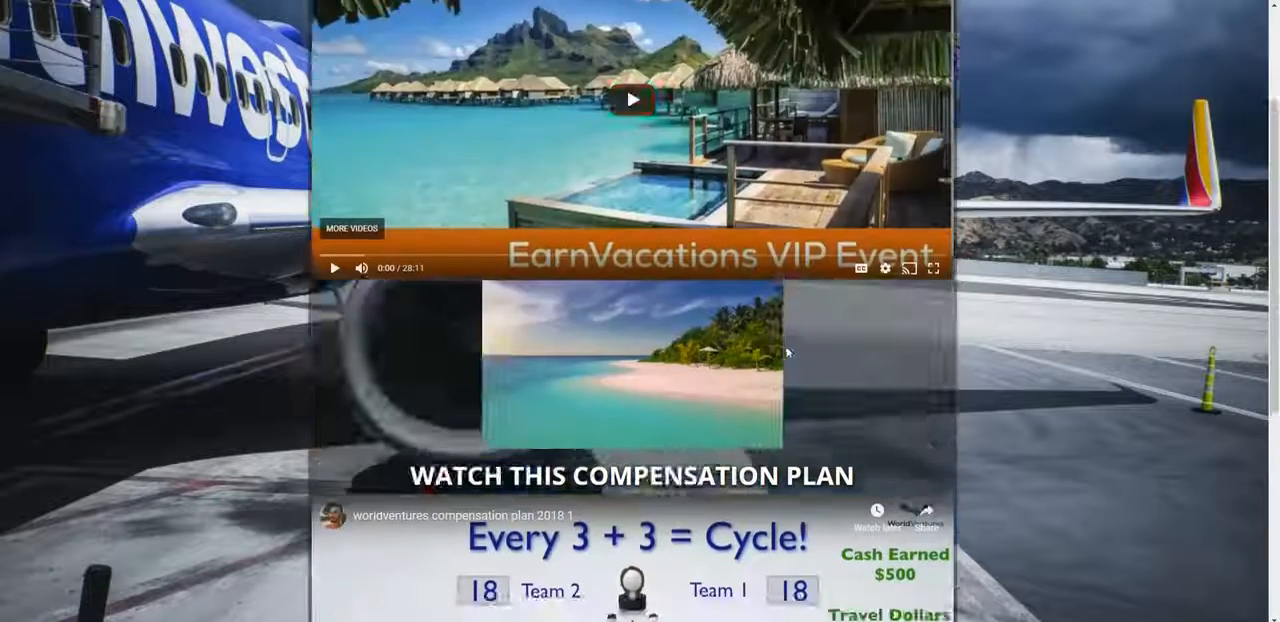